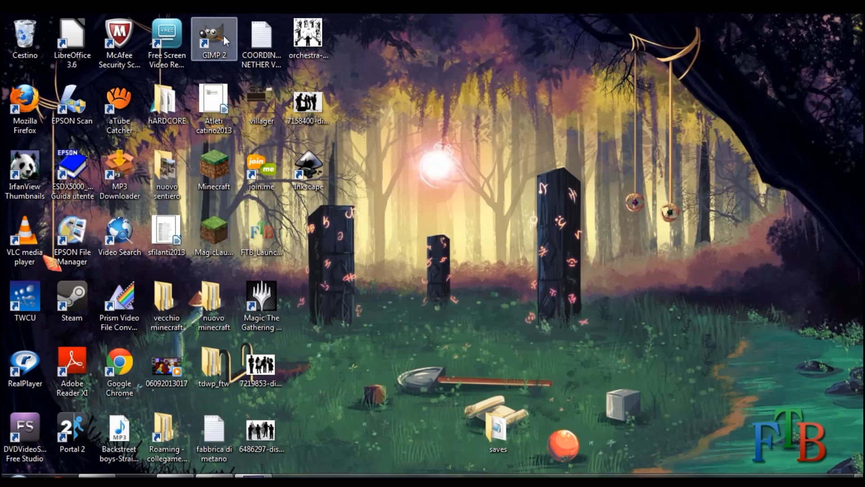
Launch GIMP from the desktop and reposition its main image window
double_click(223, 55)
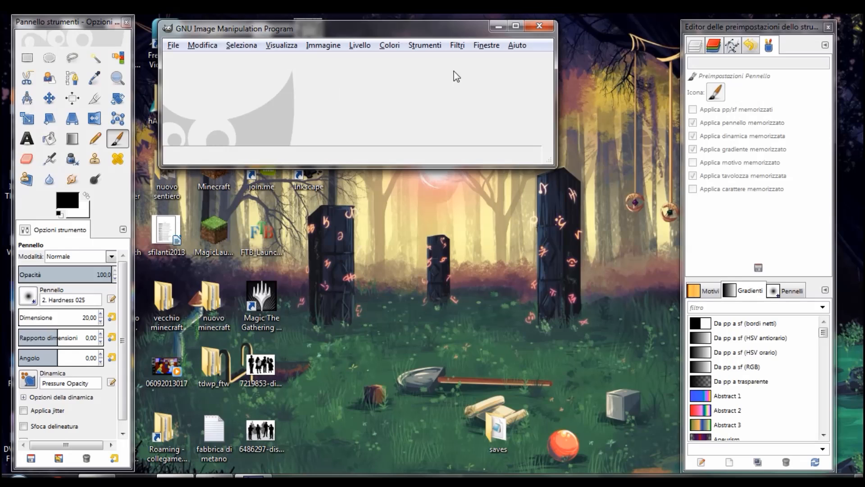
left_click_drag(346, 33, 368, 44)
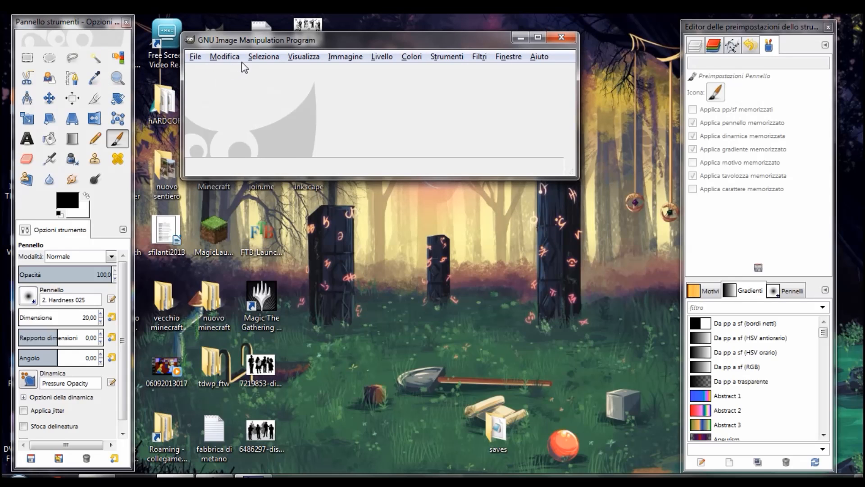
Hide the side panels, show them again, and review the window and selection options
key("Tab")
key("Tab")
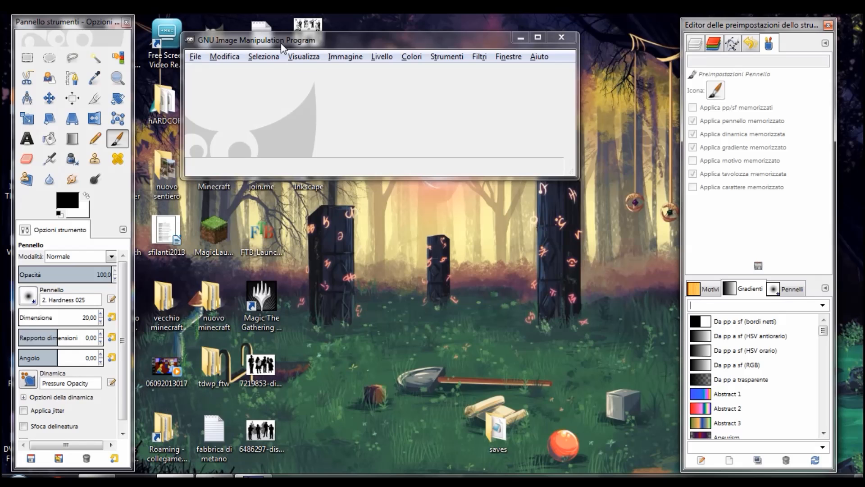
key("Tab")
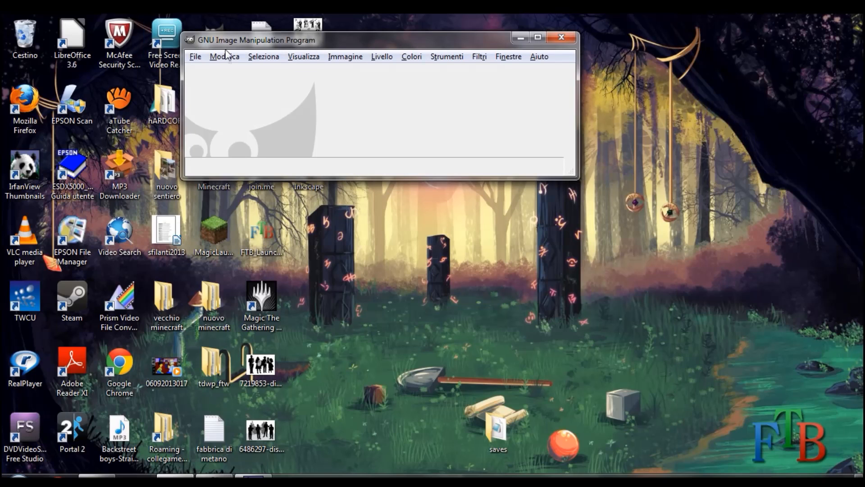
key("Tab")
left_click(495, 61)
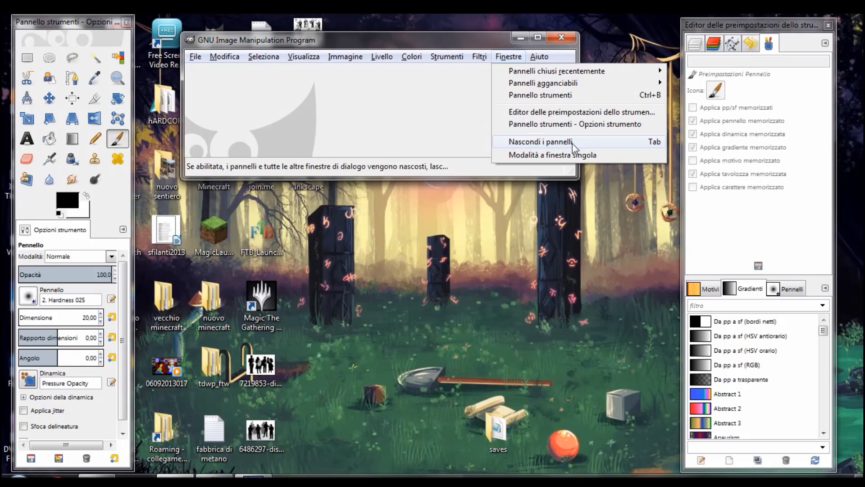
left_click(263, 56)
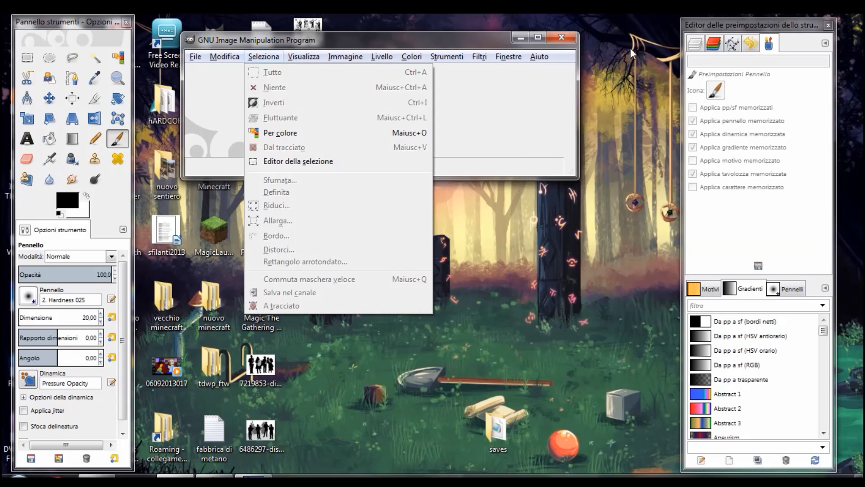
left_click(375, 43)
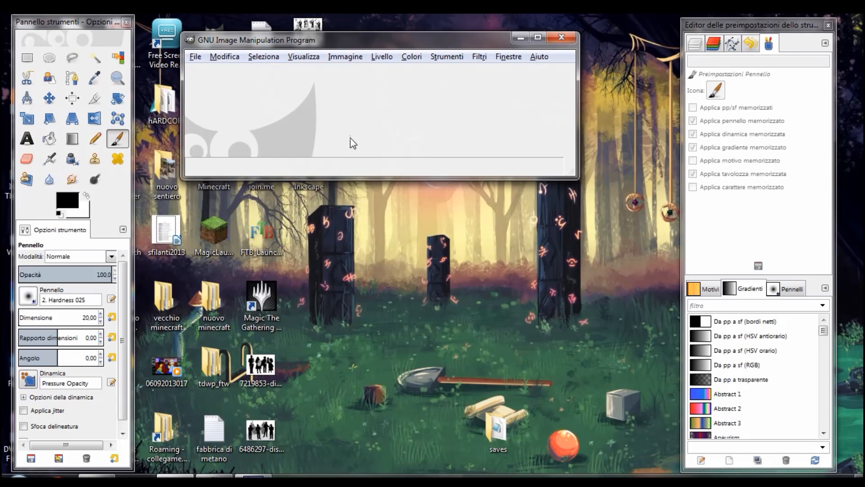
Switch the interface to single-window mode and maximise the window
left_click(508, 58)
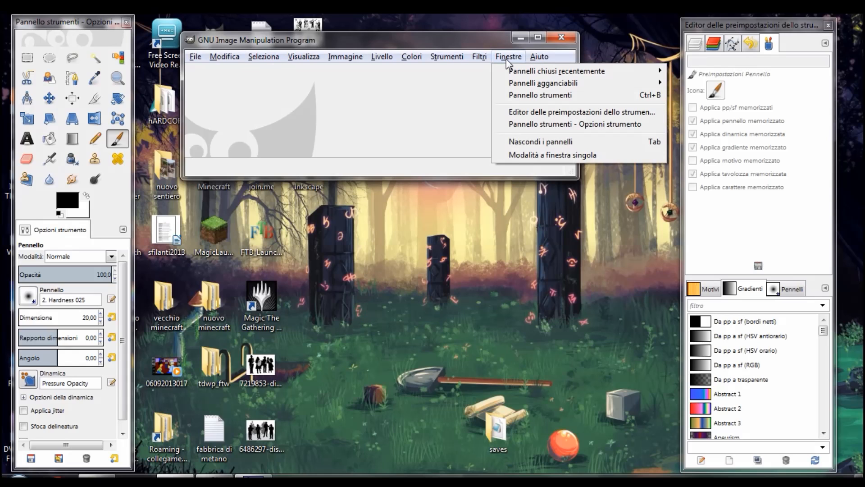
left_click(526, 155)
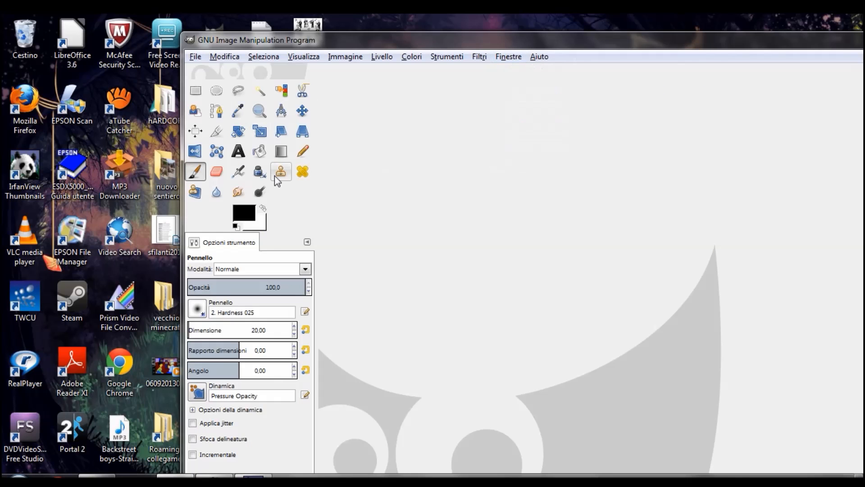
double_click(461, 39)
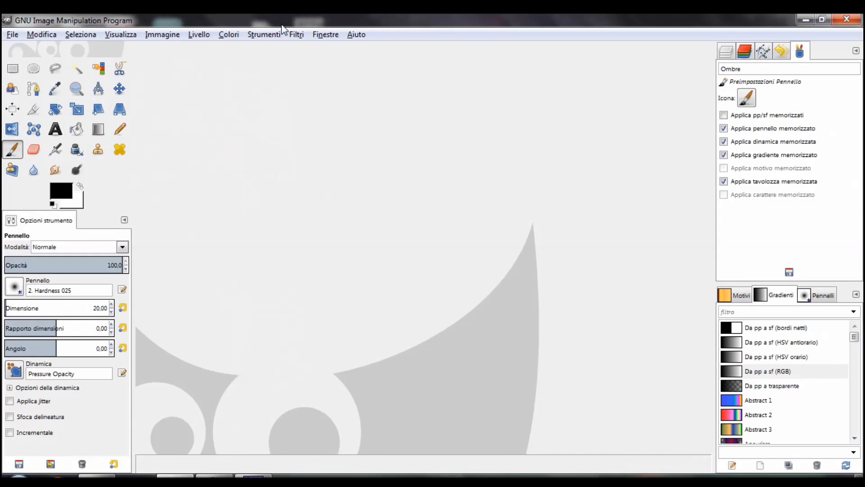
double_click(270, 17)
double_click(253, 39)
Open the images p_ash3.gif and p_gardenia.gif from the risorse folder
left_click(14, 35)
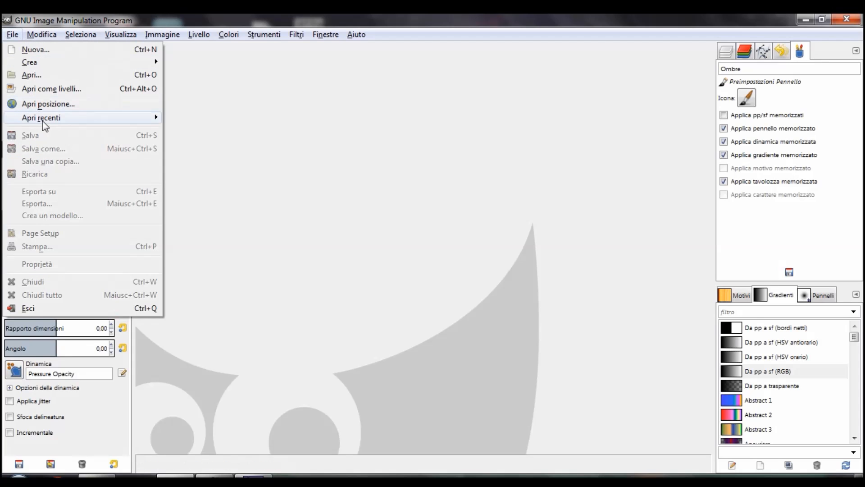
mouse_move(42, 119)
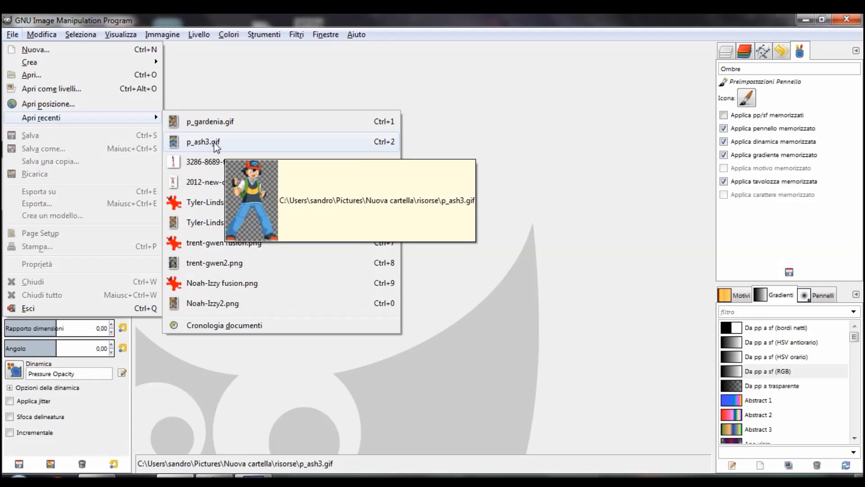
mouse_move(140, 121)
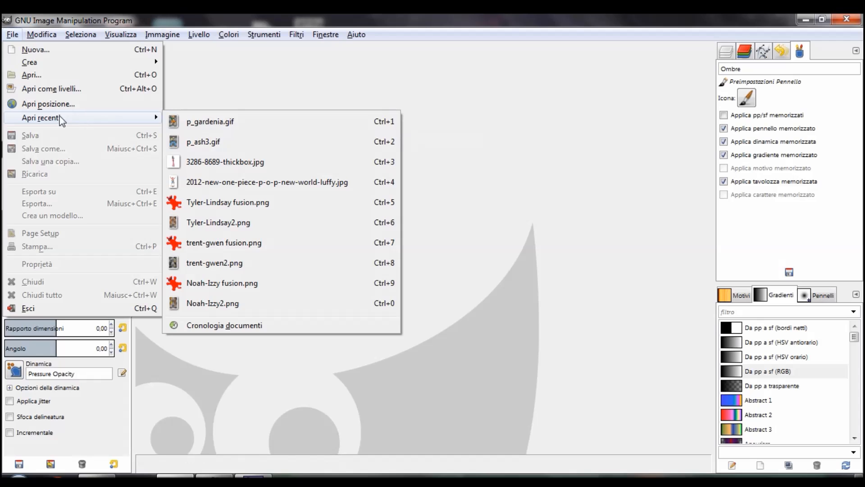
left_click(31, 75)
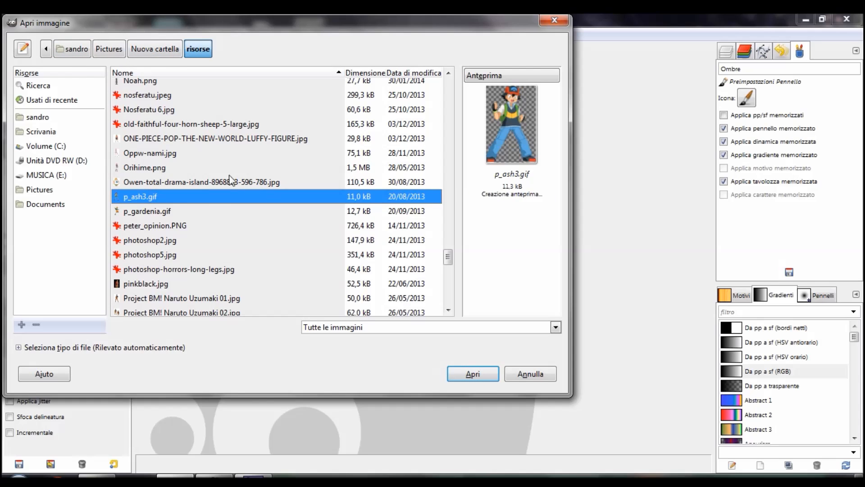
left_click(150, 213)
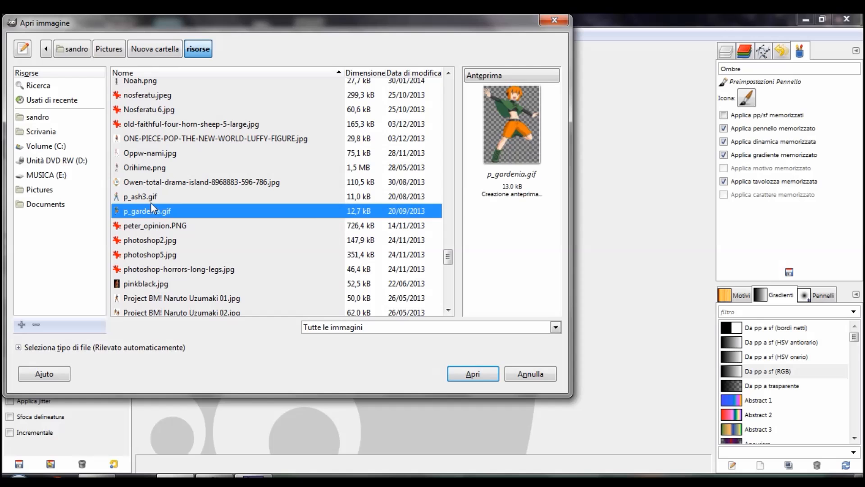
left_click(151, 201)
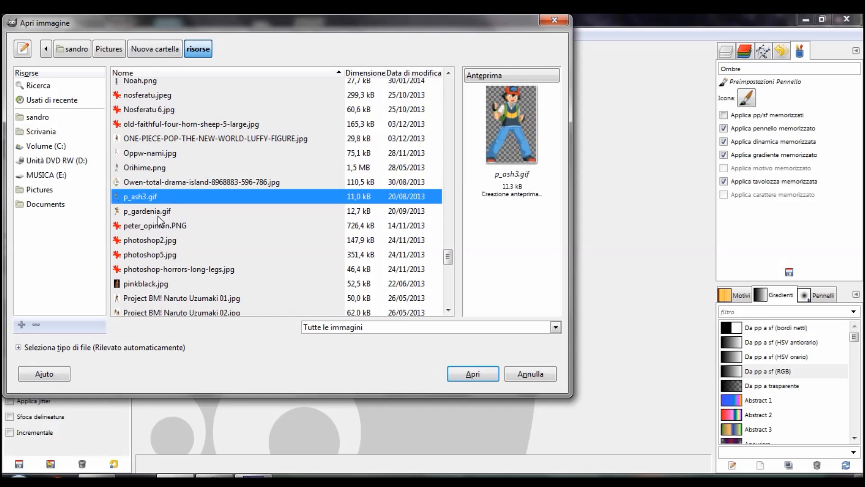
left_click(480, 372)
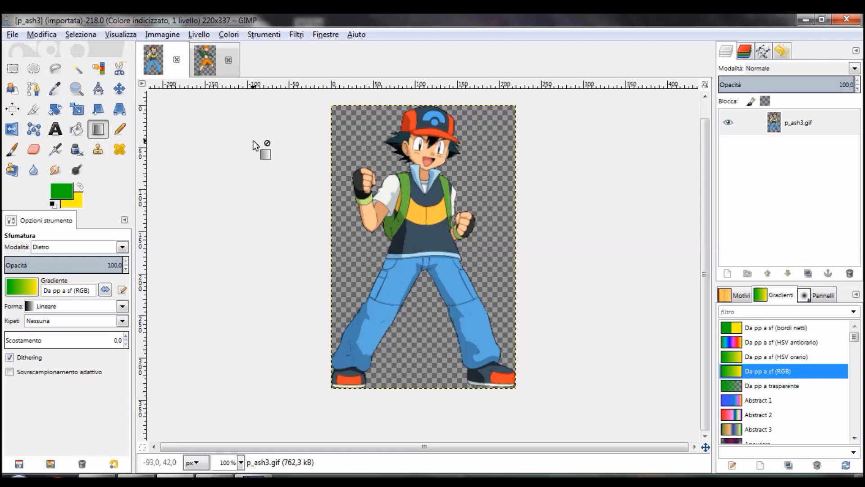
Examine the RGB, greyscale and indexed colour mode options for the p_ash3.gif image
left_click(165, 35)
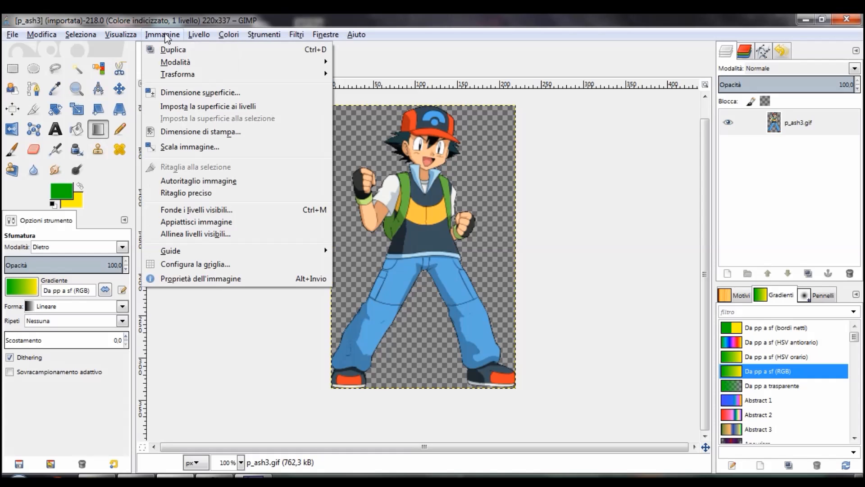
mouse_move(175, 62)
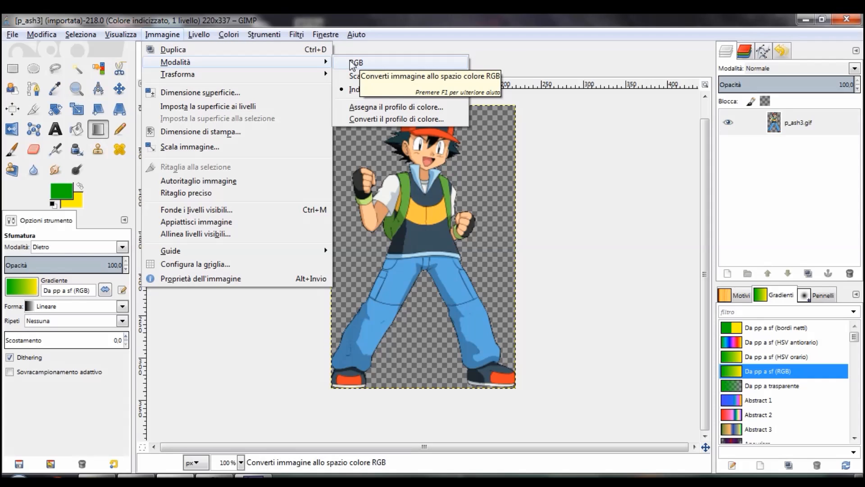
key("Escape")
key("Escape")
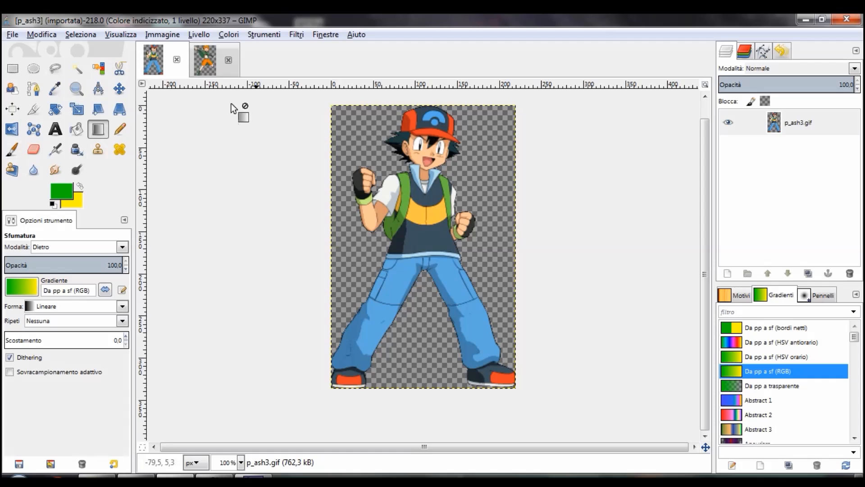
left_click(168, 36)
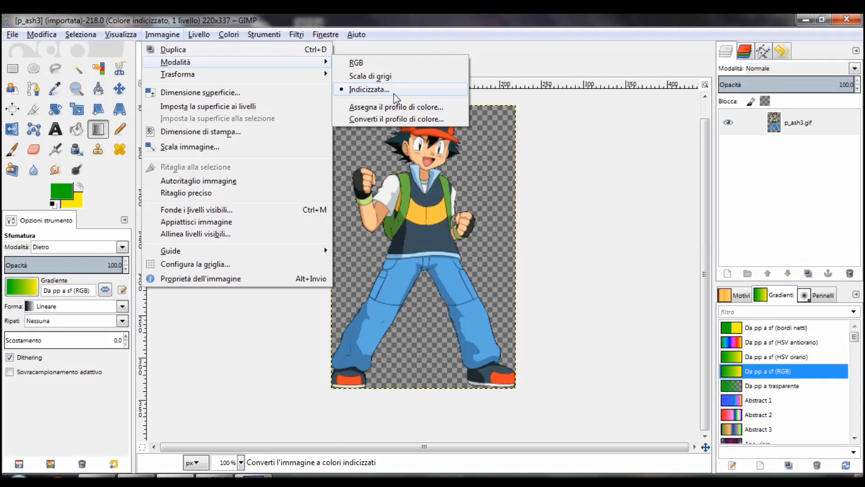
left_click(423, 23)
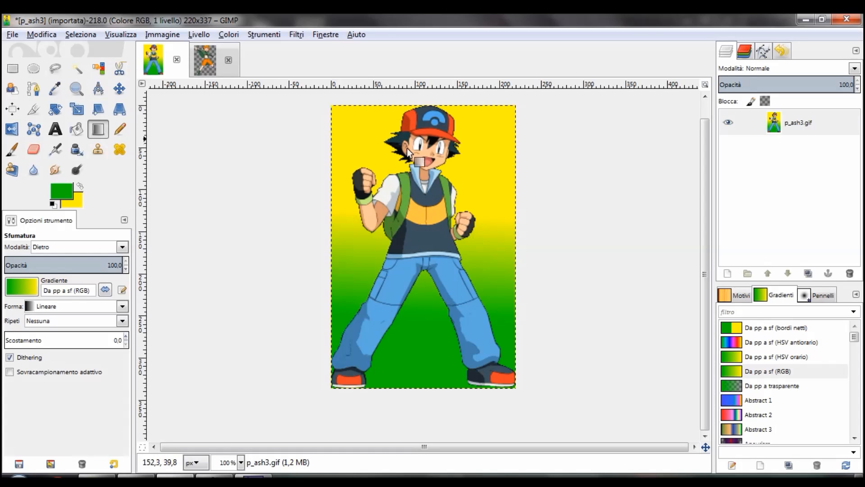
Compare the gradient-background p_ash3.gif with the transparent p_gardenia.gif by alternating between the two images, ending on p_ash3.gif
left_click(205, 57)
left_click(156, 57)
left_click(204, 59)
left_click(152, 53)
left_click(204, 59)
left_click(154, 58)
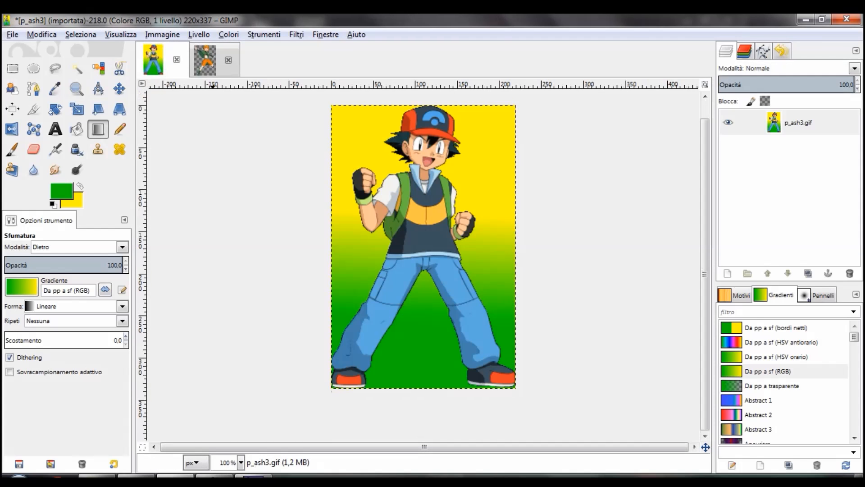
Select the green background between the character's legs using Fuzzy Select with a threshold of 38
left_click(77, 70)
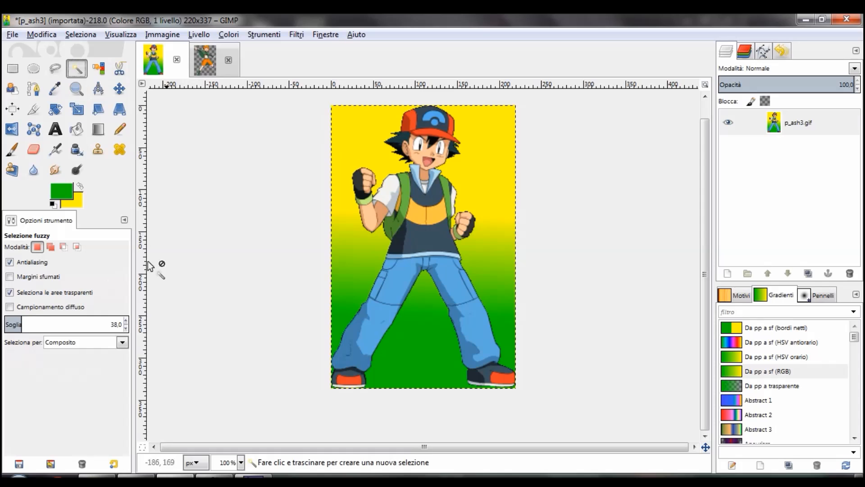
left_click(14, 323)
mouse_move(18, 321)
left_mouse_down()
mouse_move(43, 322)
mouse_move(19, 323)
mouse_move(42, 323)
mouse_move(33, 322)
left_mouse_up()
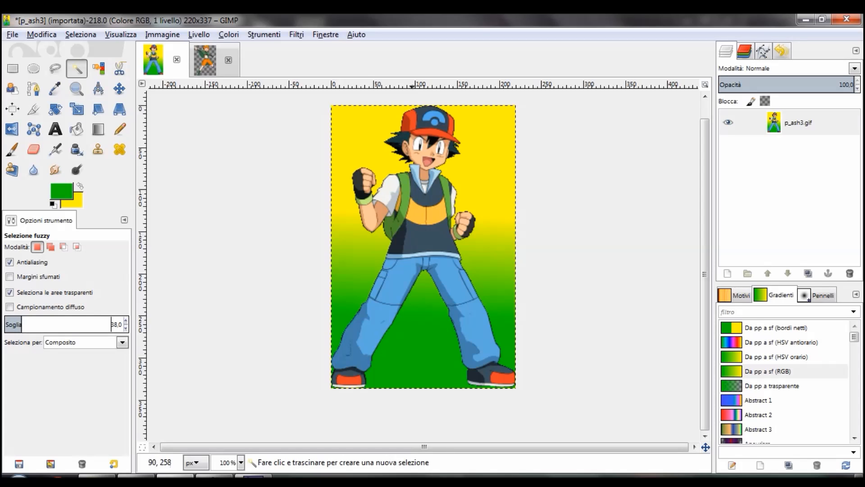
left_click(414, 292)
left_click(424, 370, "shift")
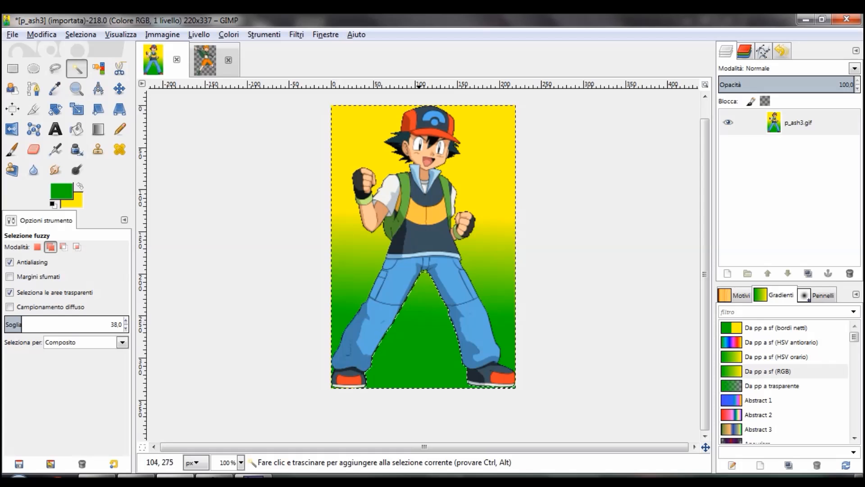
Add the green background around the shoe and outside the leg on the image's left side to the selection
scroll(424, 369, "up", 3)
scroll(247, 347, "up", 4)
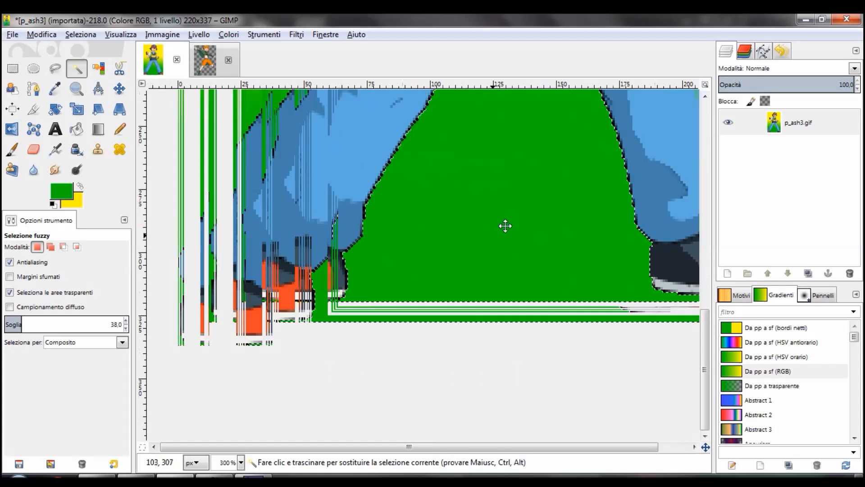
scroll(350, 250, "left", 3)
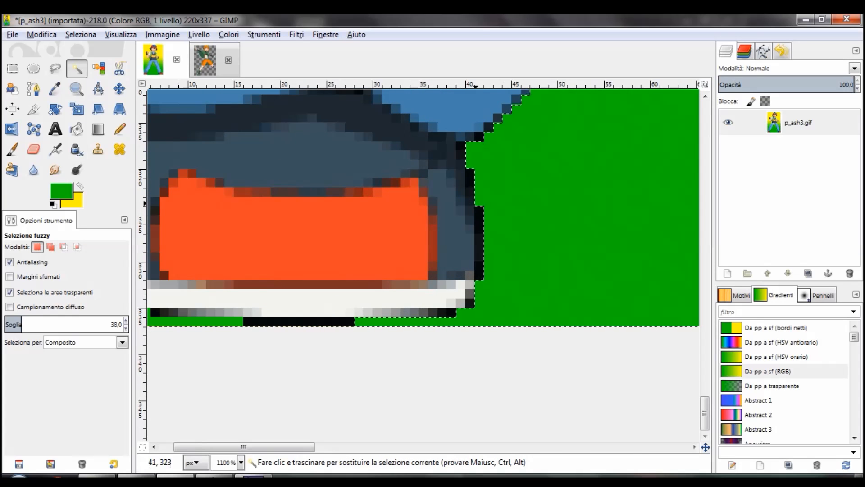
scroll(337, 314, "left", 9)
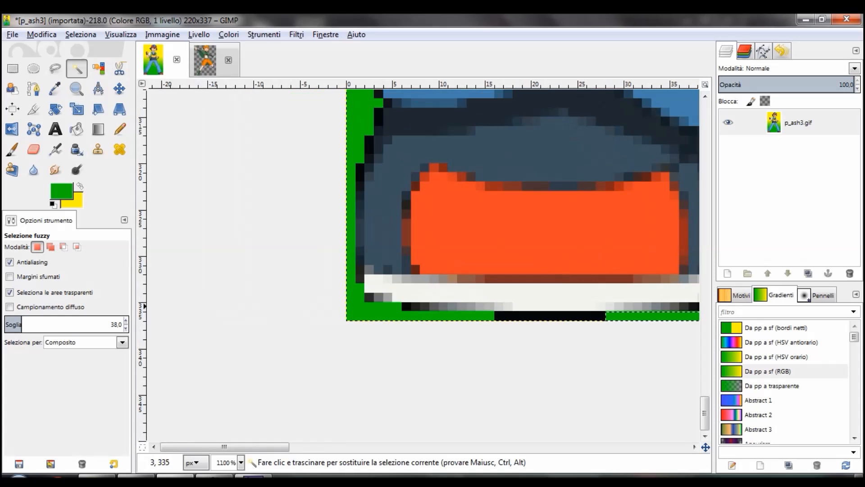
scroll(354, 309, "up", 8)
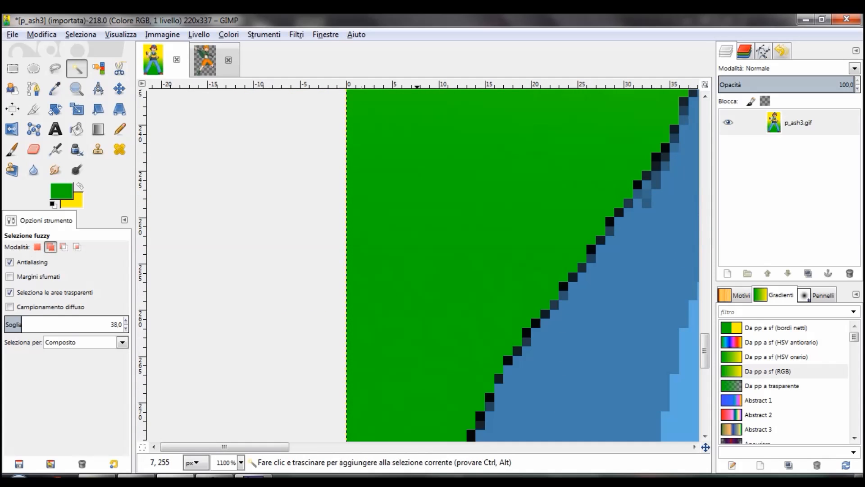
scroll(412, 271, "down", 2)
scroll(418, 266, "up", 5)
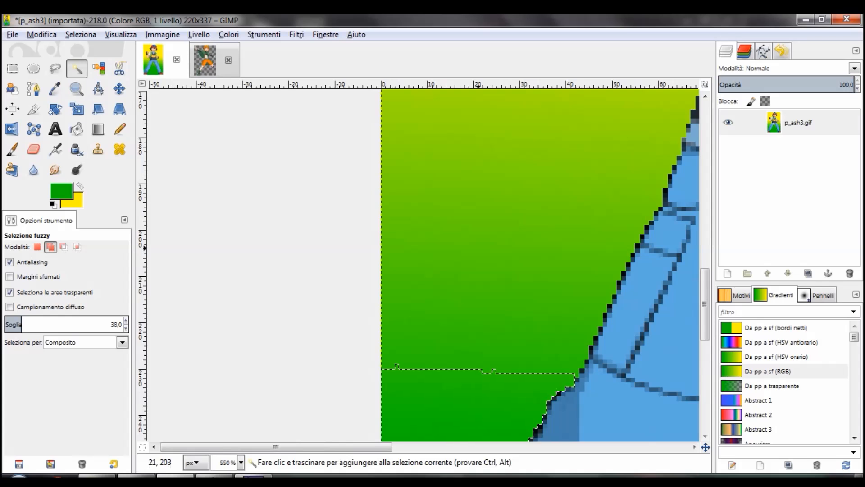
Add the remaining green and yellow background along the leg, elbow and backpack on the image's left side to the selection
scroll(523, 252, "up", 3)
scroll(519, 257, "up", 3)
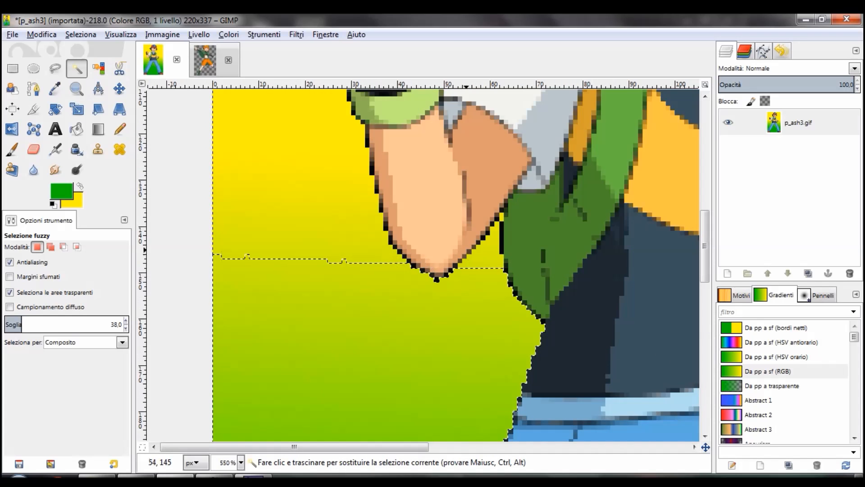
scroll(491, 268, "up", 2)
left_click(491, 268)
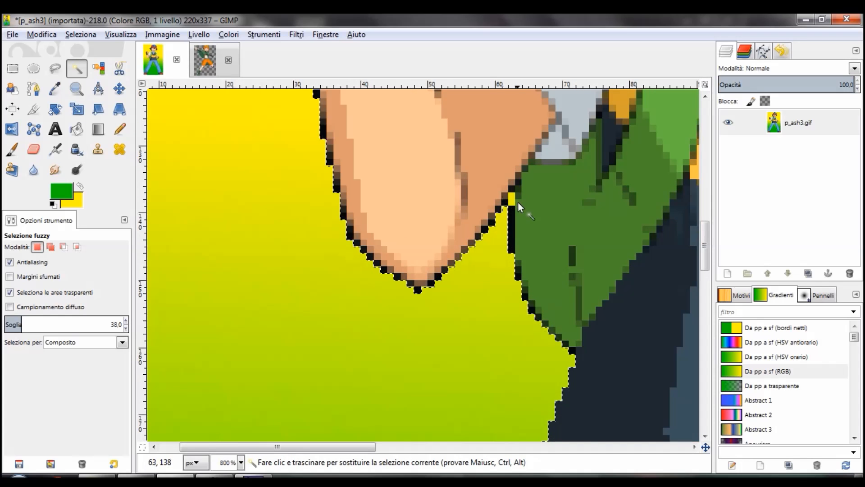
scroll(519, 202, "up", 2)
scroll(505, 203, "down", 2)
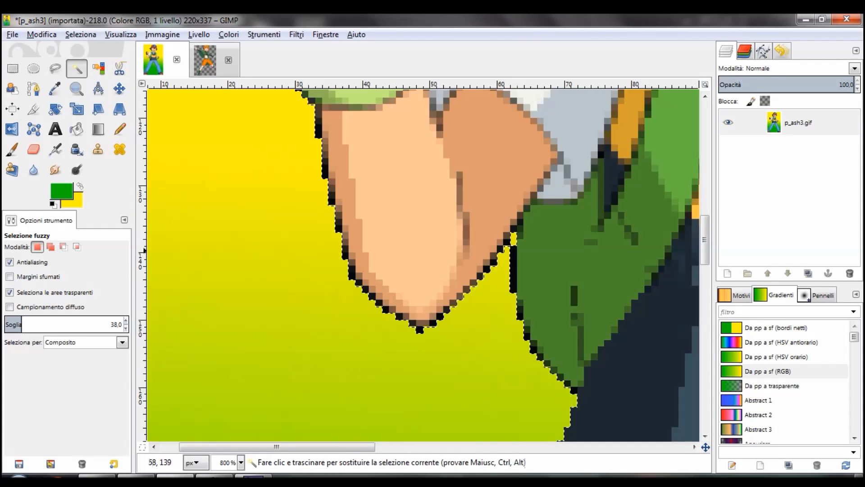
Examine the selection outline around the raised fist, the cap and hair, the collar and the lower fist
scroll(484, 250, "down", 6)
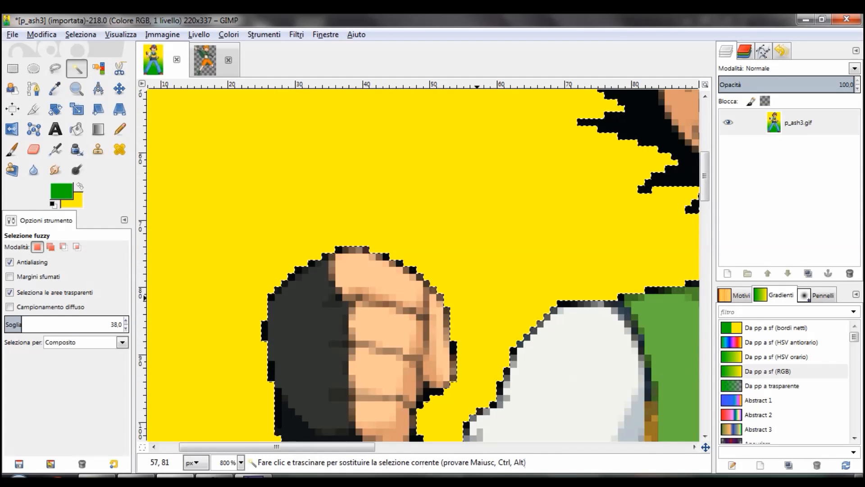
scroll(478, 296, "down", 5)
scroll(478, 296, "up", 5)
scroll(478, 296, "down", 3)
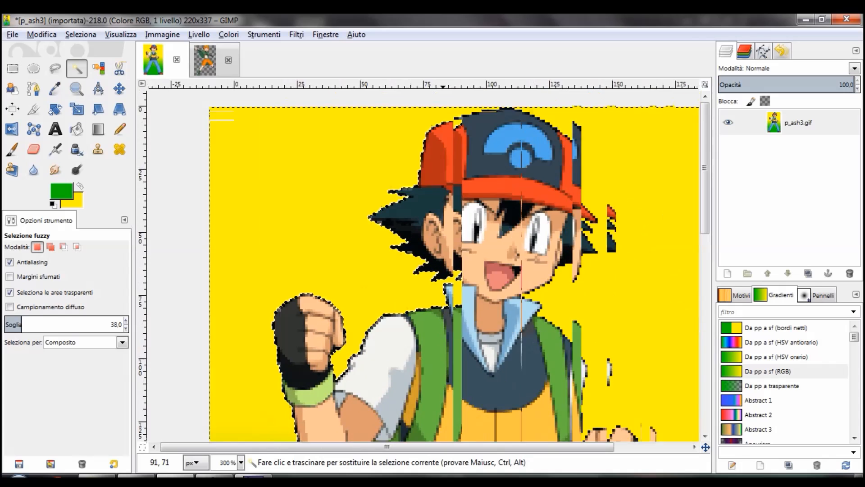
scroll(463, 326, "up", 5)
scroll(415, 304, "down", 3)
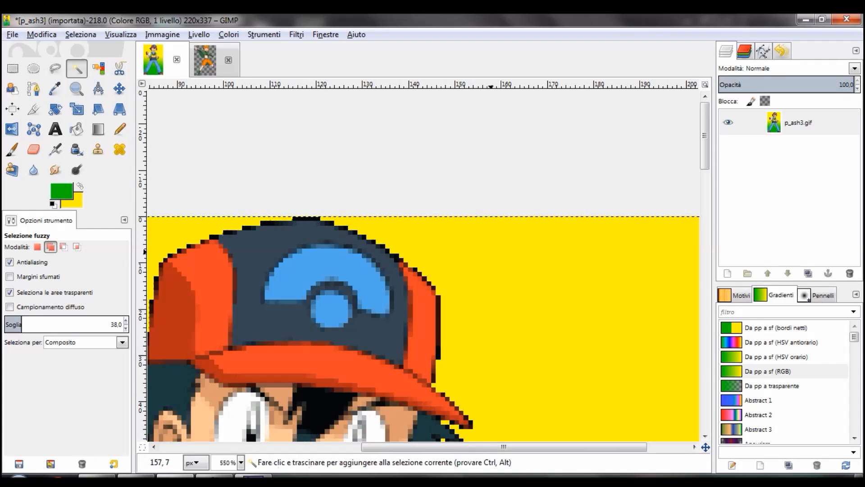
scroll(491, 252, "down", 10)
scroll(490, 252, "up", 5)
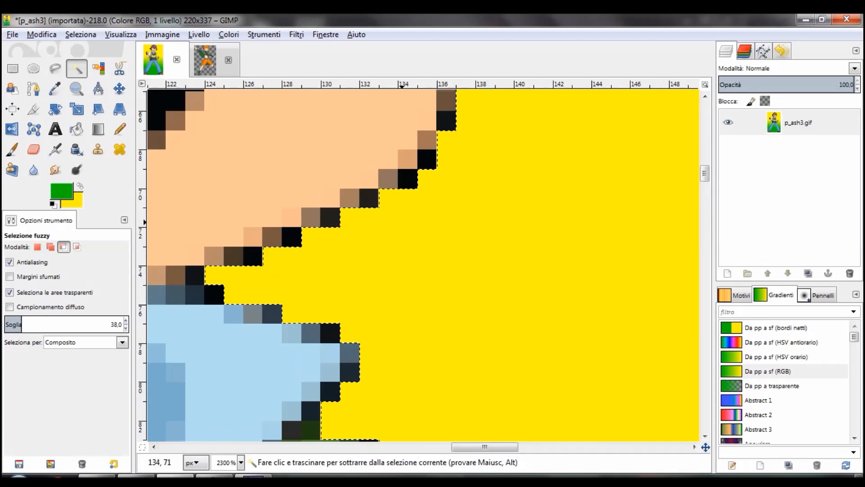
scroll(403, 229, "down", 3)
scroll(403, 229, "down", 6)
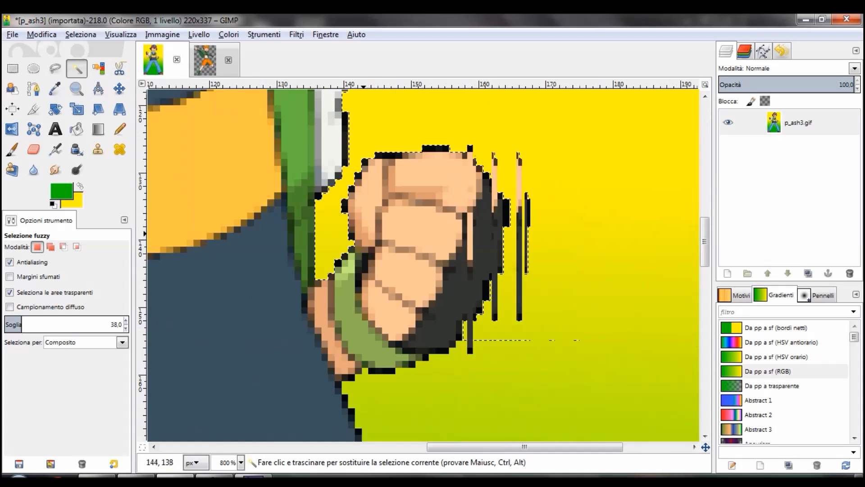
Add the green background below the fist and beside the leg and shoe on the image's right side to the selection
scroll(437, 248, "down", 6)
scroll(437, 249, "right", 1)
scroll(438, 248, "up", 3)
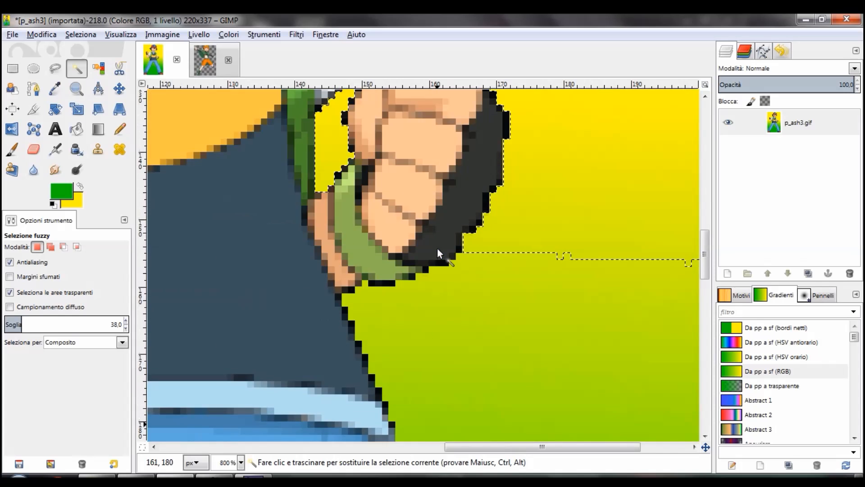
scroll(437, 247, "down", 2)
scroll(437, 248, "down", 8)
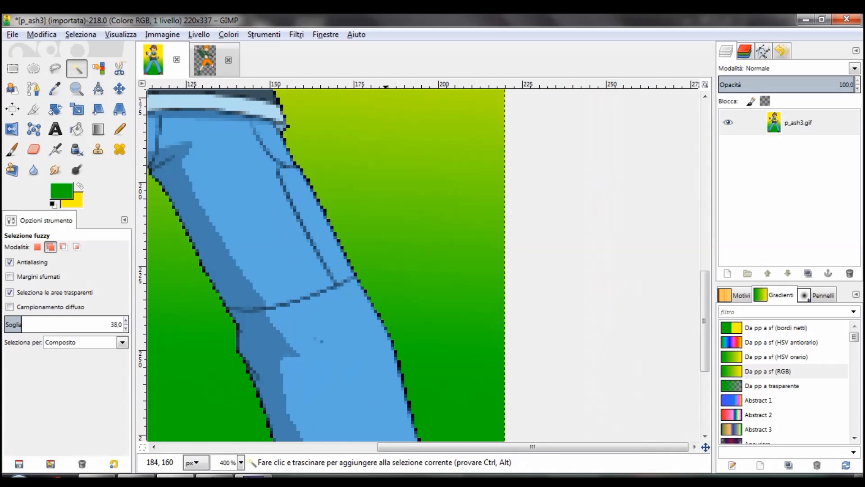
scroll(437, 247, "down", 5)
scroll(437, 248, "down", 2)
scroll(437, 248, "up", 1)
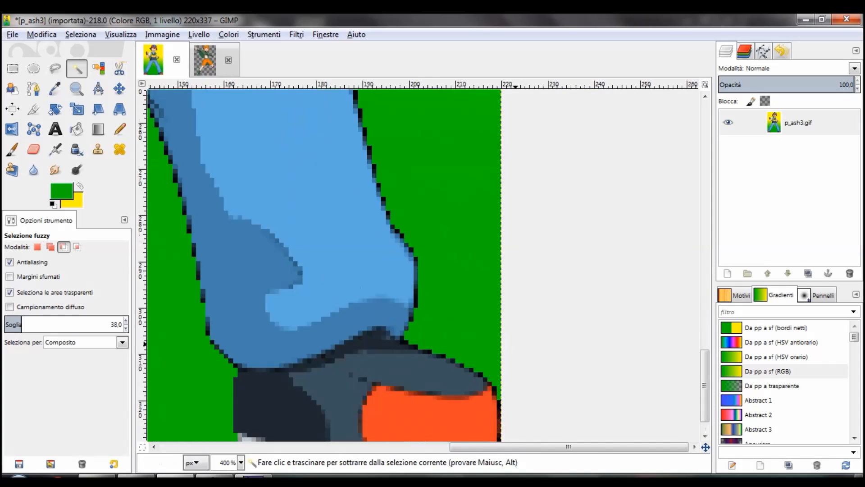
scroll(515, 344, "up", 3)
scroll(417, 275, "left", 8)
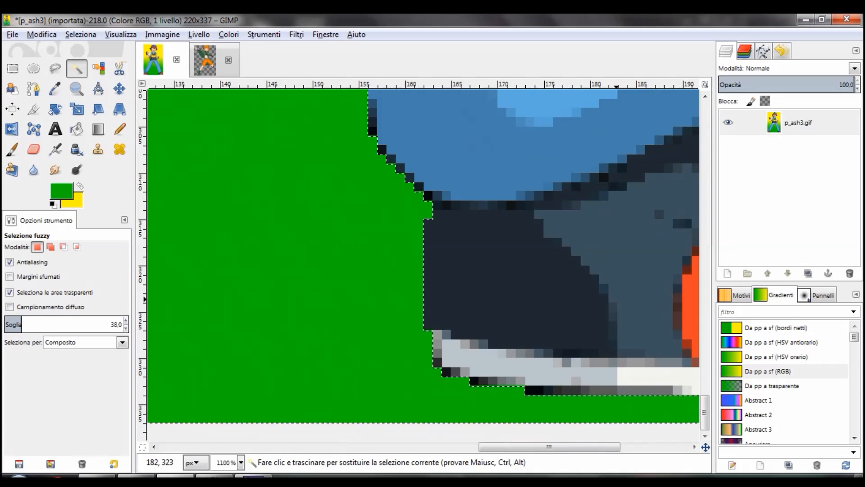
Add the small green strip at the crotch, above the selected area between the legs, to the selection
scroll(385, 263, "up", 5)
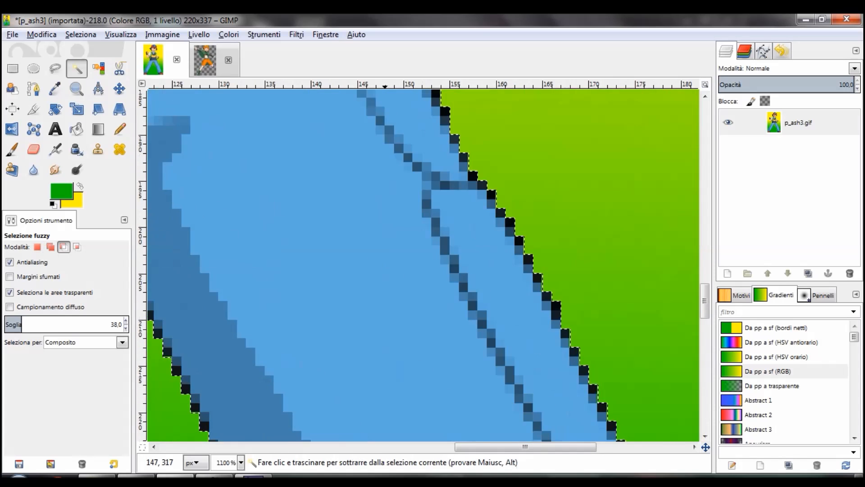
scroll(384, 262, "down", 3)
scroll(406, 262, "down", 2)
scroll(434, 251, "up", 6)
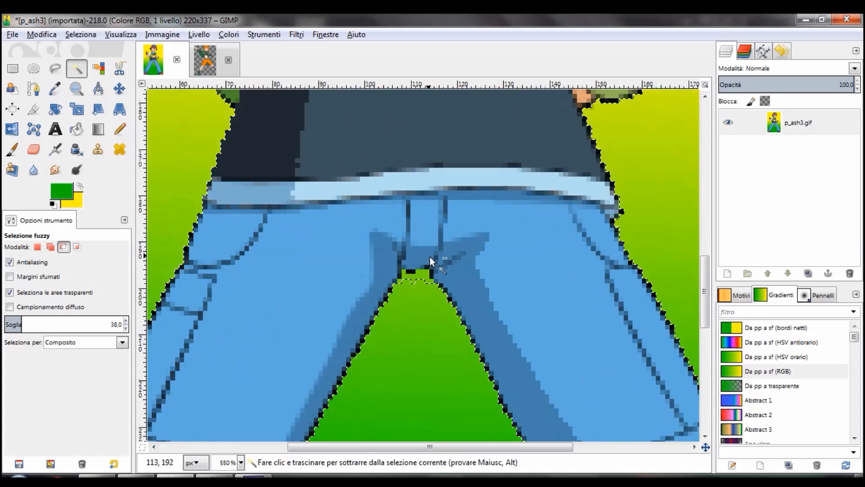
left_click(381, 177, "shift")
Delete the selected gradient background around the character
scroll(402, 250, "down", 8)
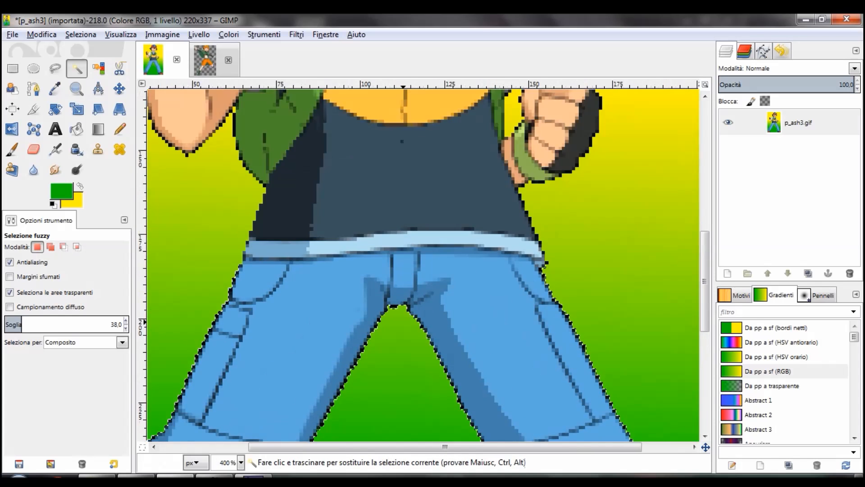
scroll(402, 250, "up", 1)
scroll(348, 213, "up", 3)
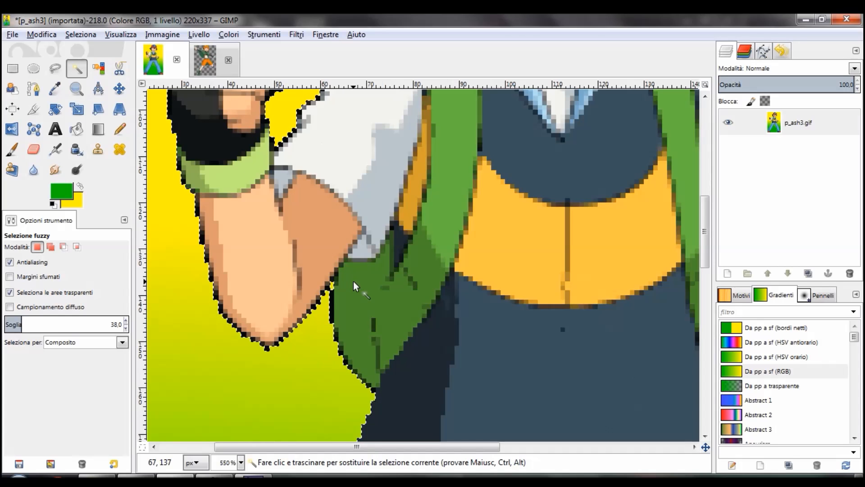
key("Delete")
Select the leftover semi-transparent green strips beside both legs with Fuzzy Select and delete them
scroll(454, 269, "down", 5)
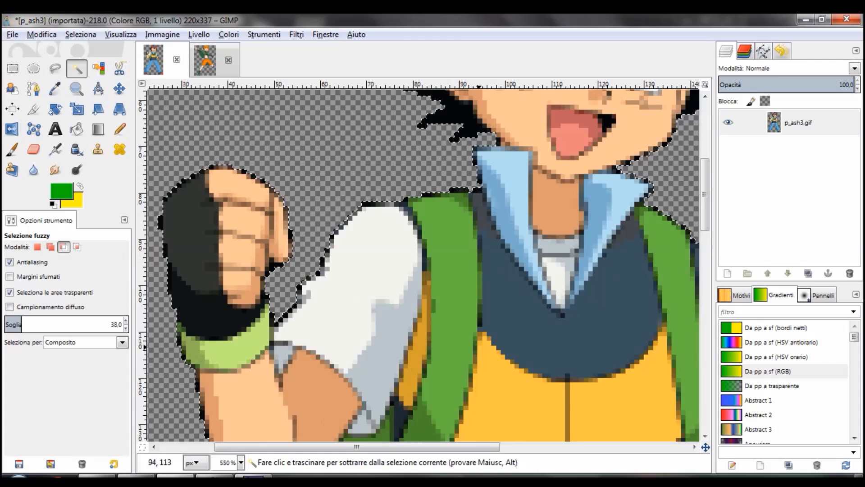
scroll(483, 167, "up", 4)
scroll(483, 167, "down", 3)
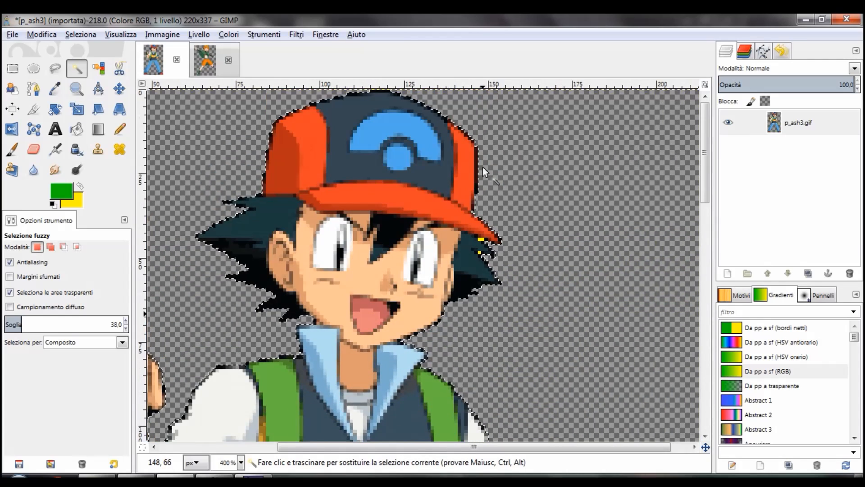
scroll(483, 168, "down", 3)
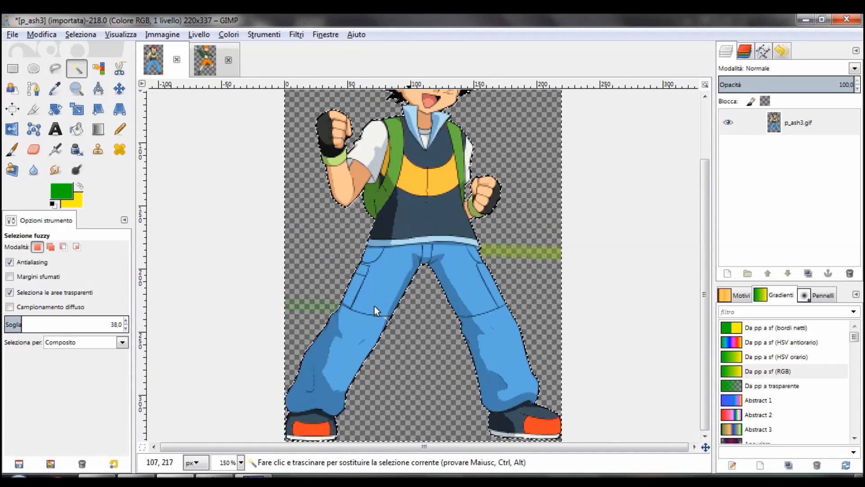
scroll(374, 305, "up", 2)
scroll(445, 250, "up", 2)
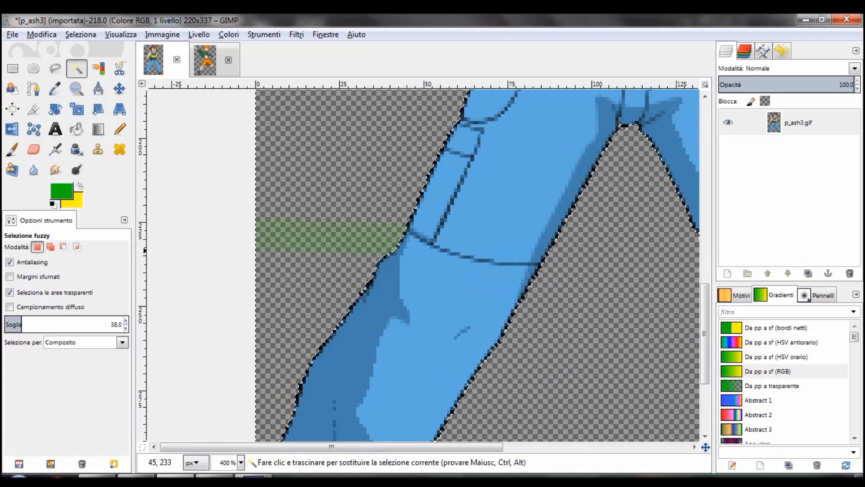
left_click(386, 236)
scroll(498, 248, "down", 3)
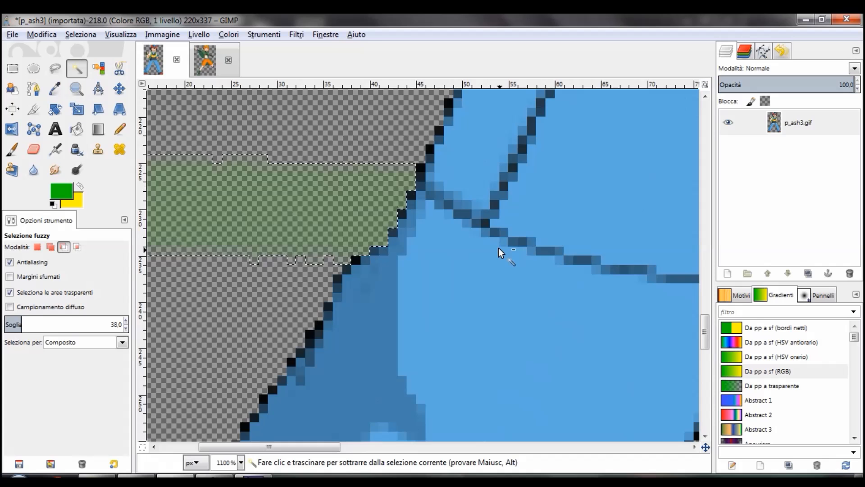
scroll(499, 248, "down", 3)
left_click(498, 255, "shift")
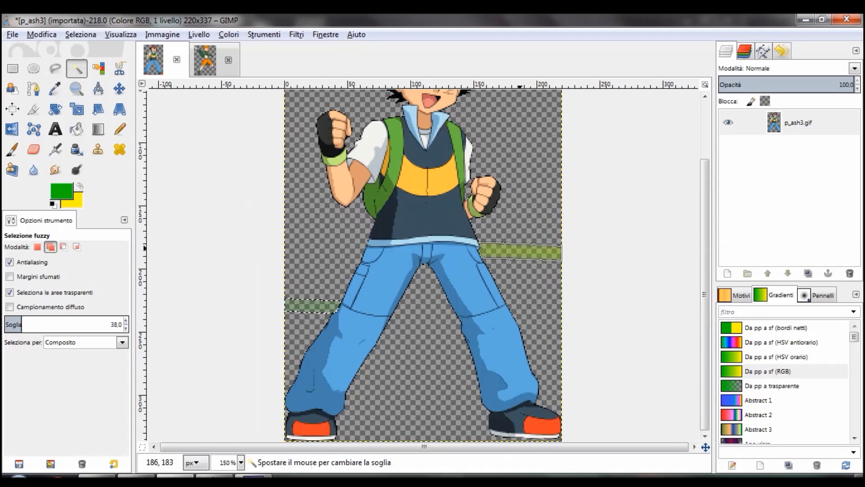
scroll(334, 315, "up", 5)
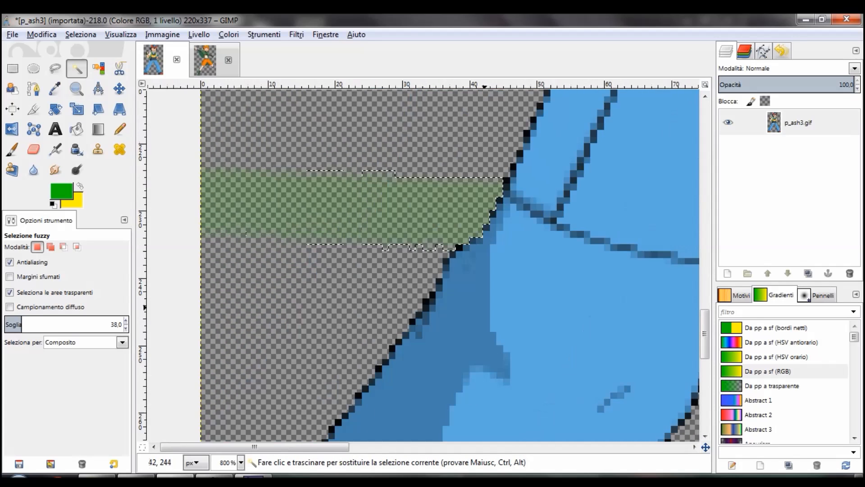
key("Delete")
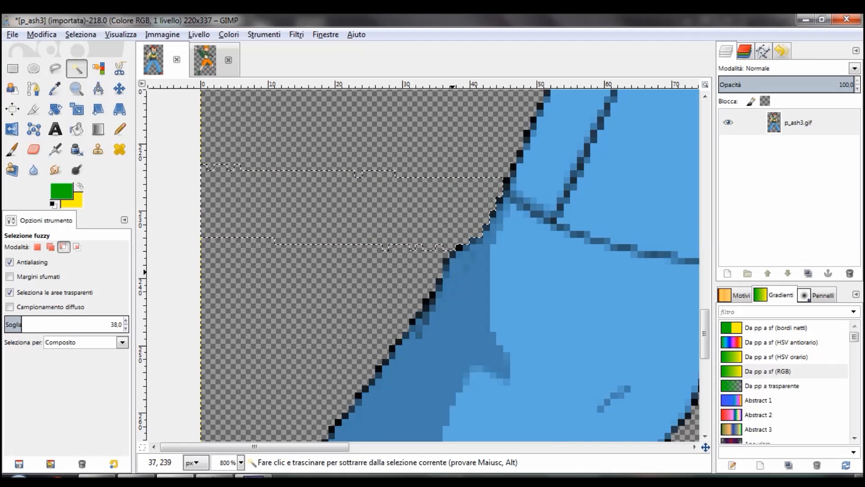
Select both leftover yellow spots in the hair under the cap's brim with Fuzzy Select
scroll(453, 272, "down", 6)
scroll(451, 271, "up", 5)
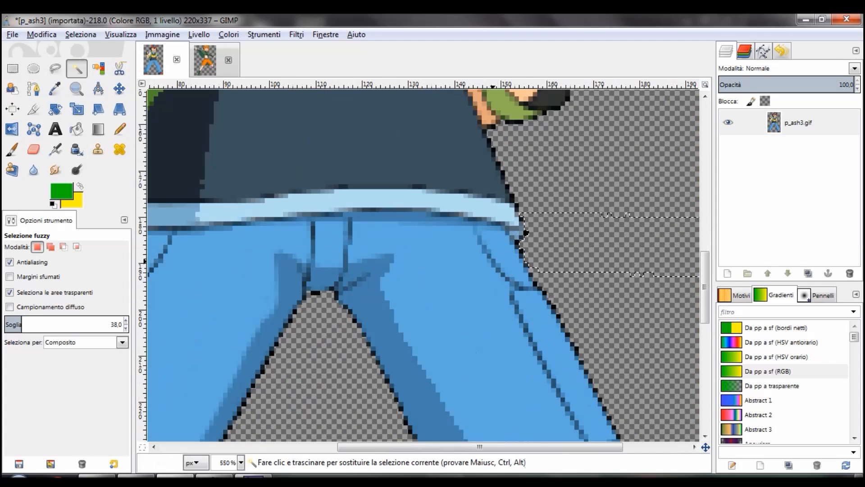
scroll(524, 261, "up", 10)
scroll(525, 259, "up", 5)
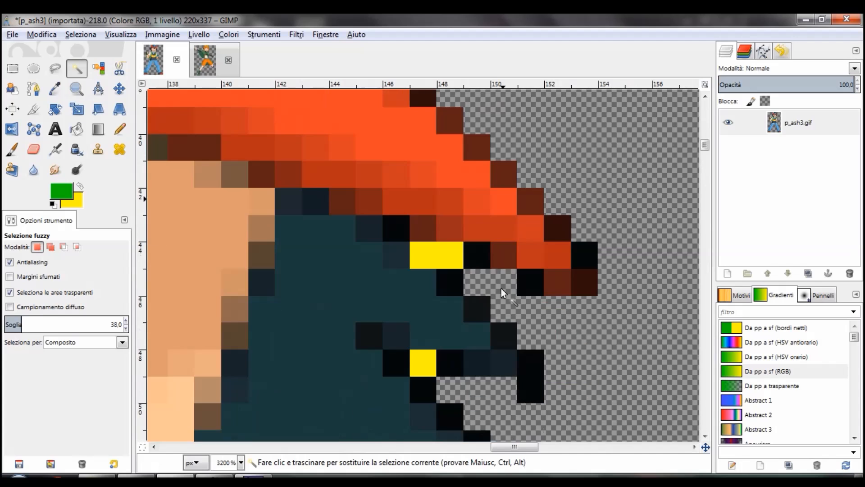
left_click(422, 255)
scroll(431, 261, "down", 3)
left_click(423, 201, "shift")
Examine the cut-out character from the cap down to the shoes for remaining background
scroll(467, 221, "down", 2)
scroll(466, 222, "down", 4)
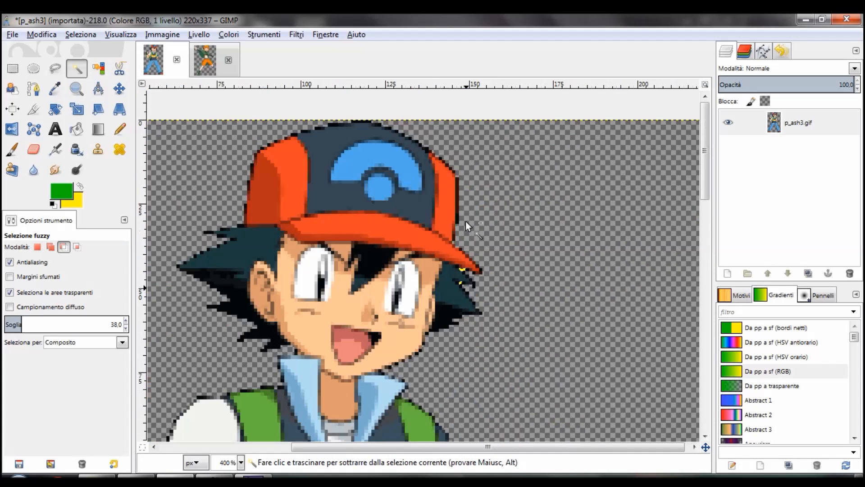
scroll(466, 220, "down", 6)
scroll(455, 225, "down", 2)
scroll(455, 225, "down", 5)
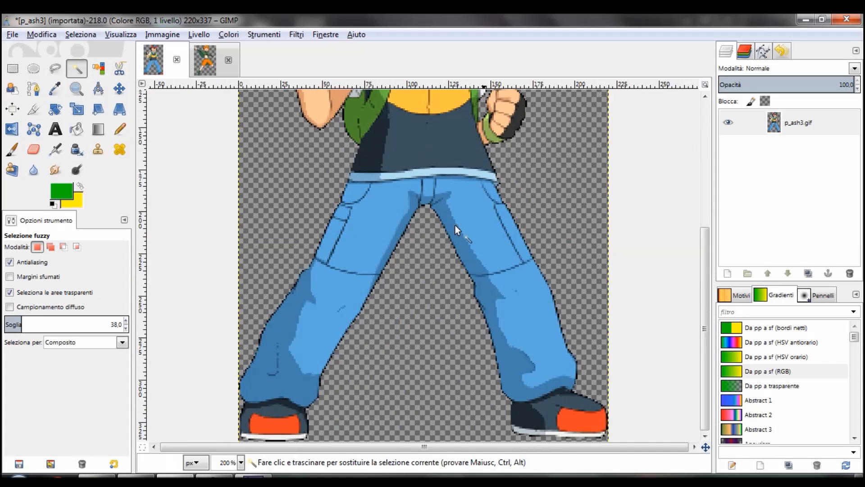
scroll(455, 225, "up", 8)
key("ctrl")
scroll(455, 225, "up", 3)
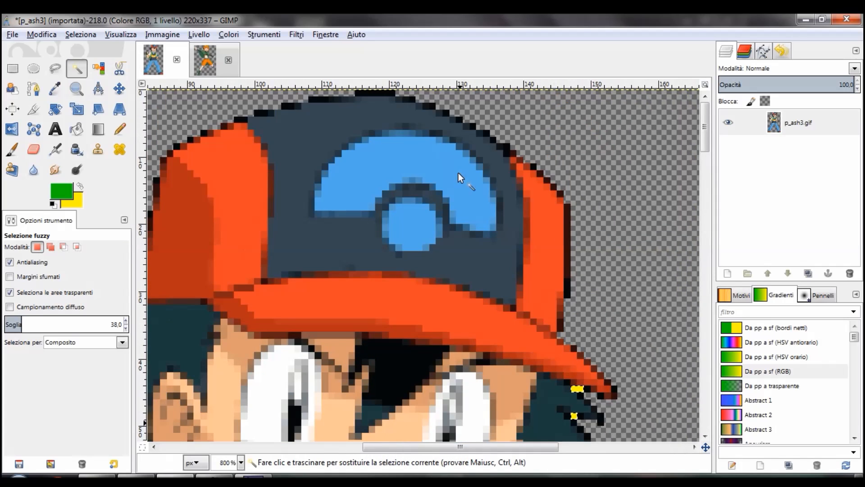
Enable feathered edges (Margini sfumati) for Fuzzy Select
scroll(458, 173, "down", 3)
scroll(458, 174, "down", 8)
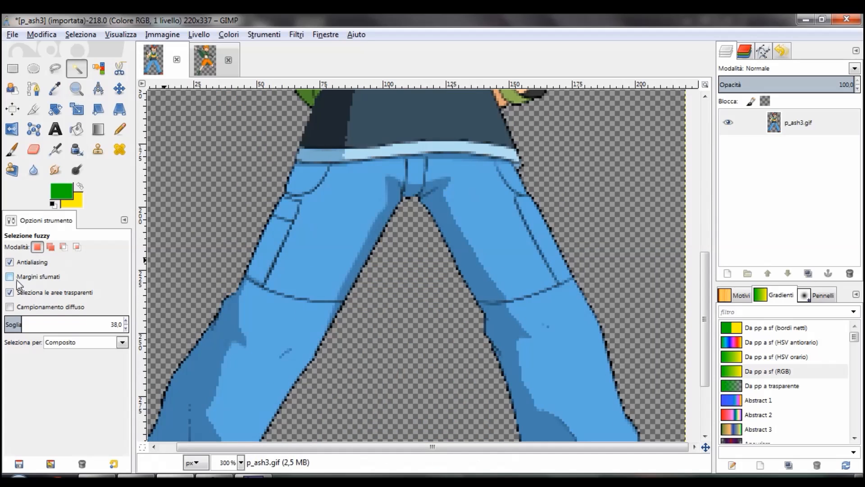
left_click(10, 277)
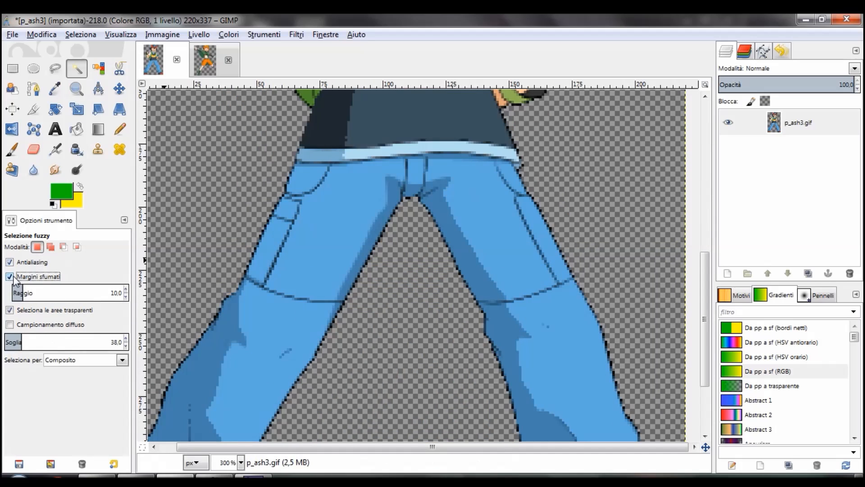
Delete the selected yellow spots in the hair under the cap's brim and check the cut-out
scroll(453, 204, "up", 8)
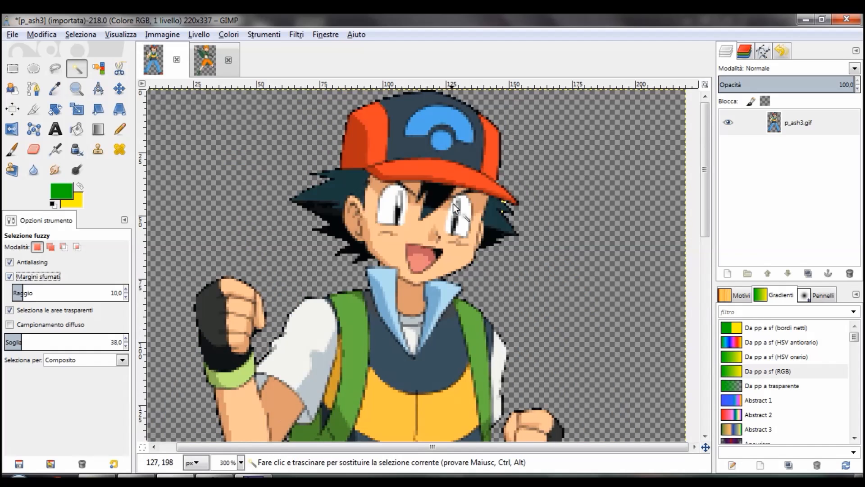
scroll(494, 220, "up", 5)
scroll(548, 209, "up", 5)
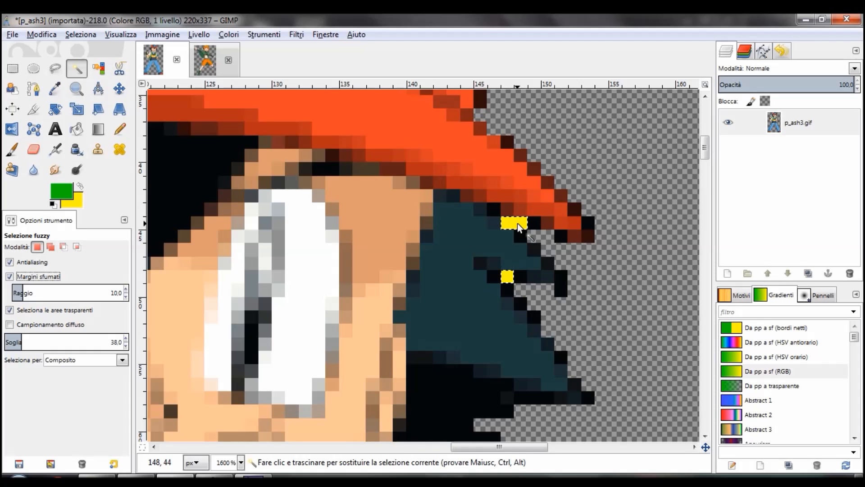
key("ctrl+z")
scroll(467, 221, "down", 4, "ctrl")
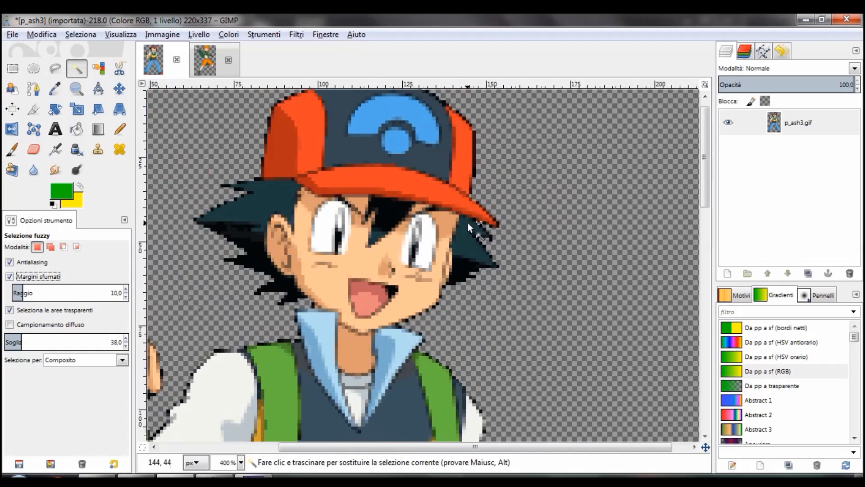
scroll(467, 222, "down", 4, "ctrl")
scroll(467, 223, "up", 2, "ctrl")
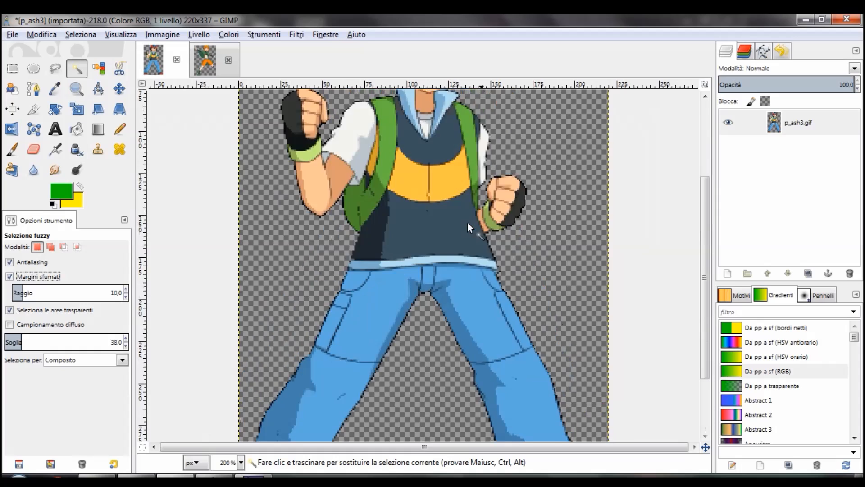
Switch to the p_gardenia image and examine the cut-out character at different magnifications, ending close up on the face
scroll(467, 222, "up", 5)
scroll(245, 109, "down", 1, "ctrl")
left_click(205, 60)
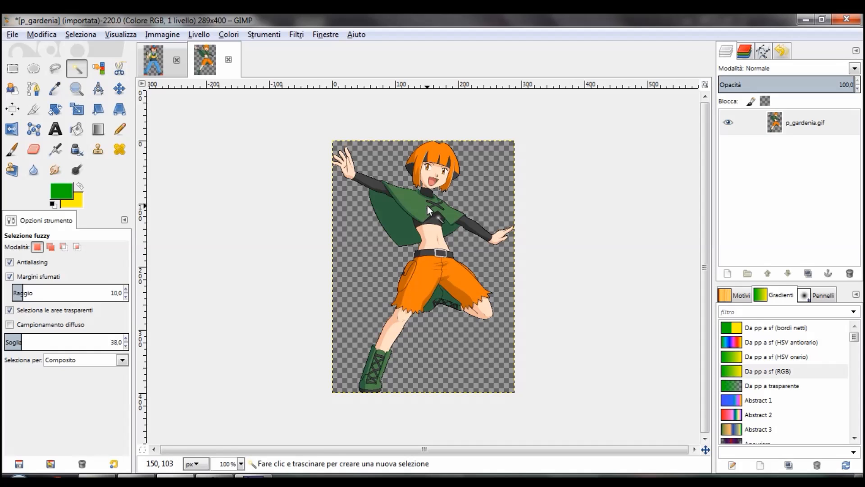
scroll(428, 206, "up", 3, "ctrl")
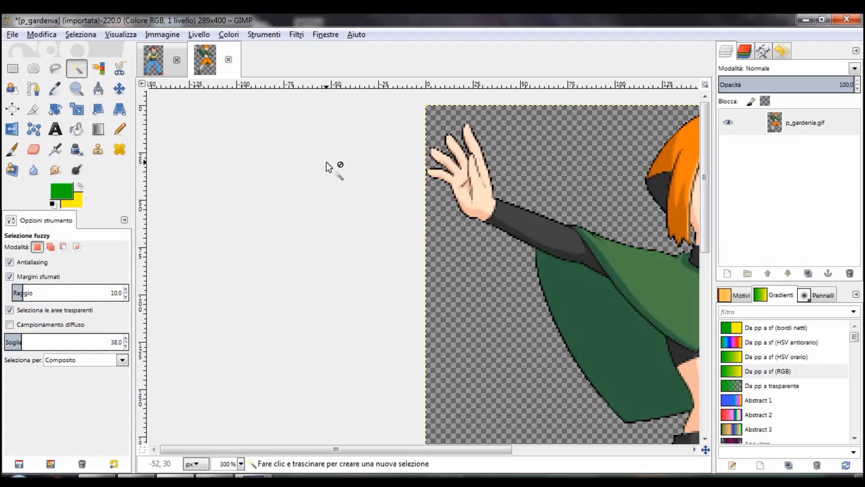
scroll(348, 164, "down", 2, "ctrl")
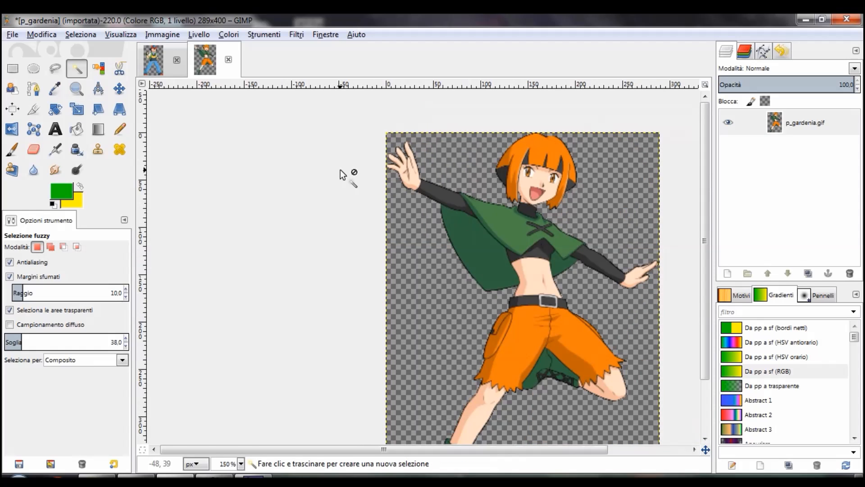
scroll(367, 168, "up", 1, "ctrl")
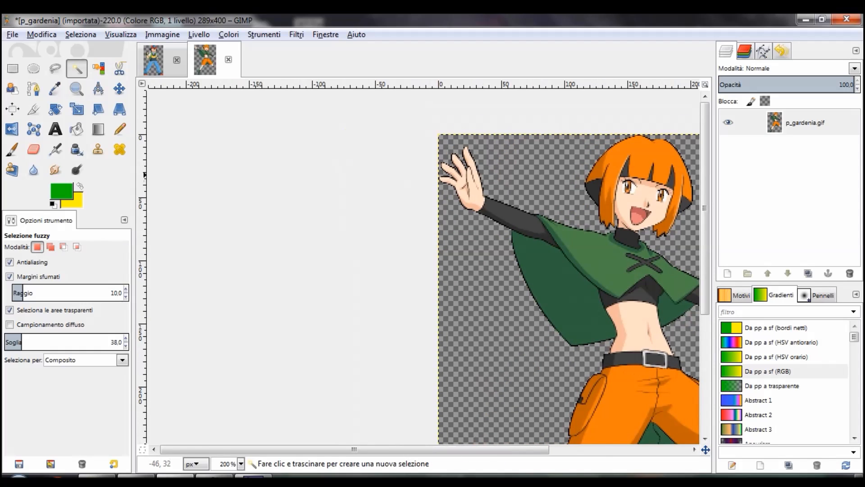
scroll(361, 169, "up", 1, "ctrl")
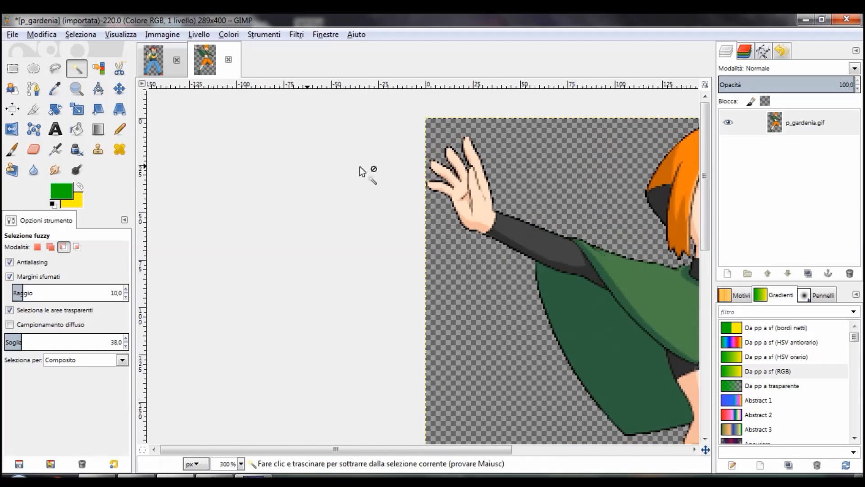
scroll(360, 170, "up", 1, "ctrl")
scroll(361, 170, "down", 2, "ctrl")
scroll(361, 170, "up", 3, "ctrl")
scroll(359, 167, "down", 5, "ctrl")
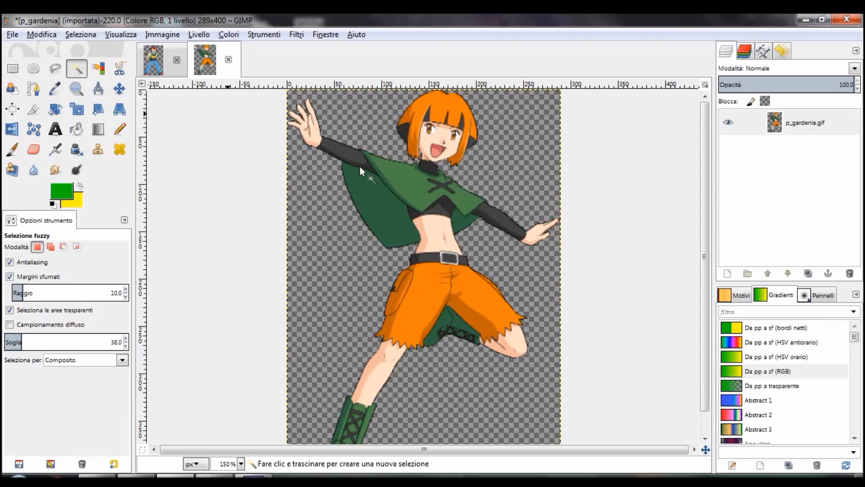
scroll(406, 216, "down", 2, "ctrl")
scroll(429, 228, "up", 1, "ctrl")
scroll(429, 228, "up", 5, "ctrl")
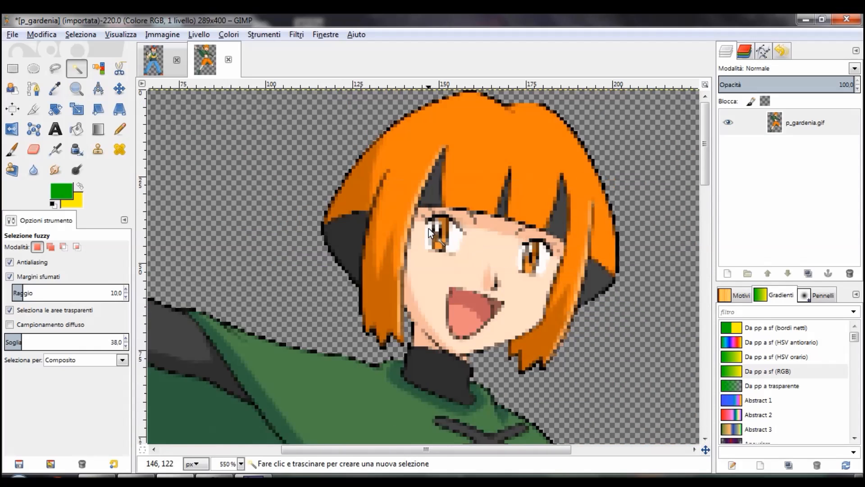
Examine the p_gardenia character from side to side, from the outstretched hand to the empty area beside the hair
scroll(429, 228, "right", 5, "shift")
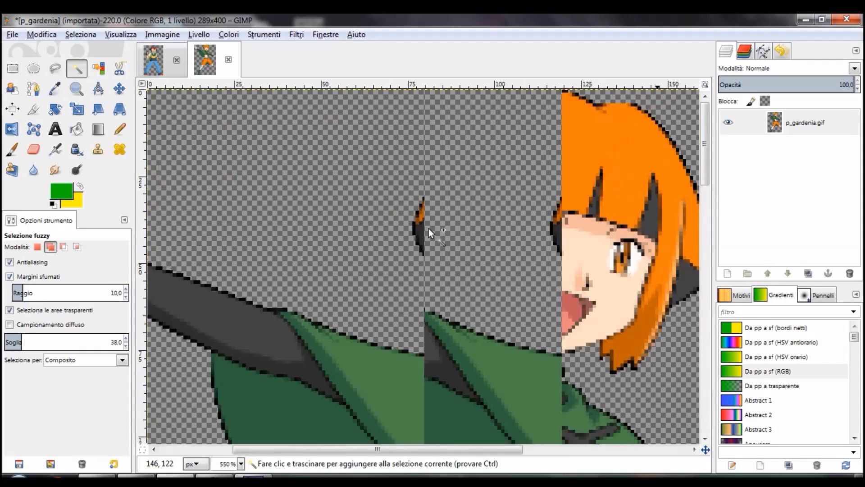
scroll(429, 228, "left", 4, "shift")
scroll(428, 228, "right", 4, "shift")
scroll(429, 228, "left", 2, "shift")
scroll(428, 228, "left", 4, "shift")
scroll(429, 228, "right", 5, "shift")
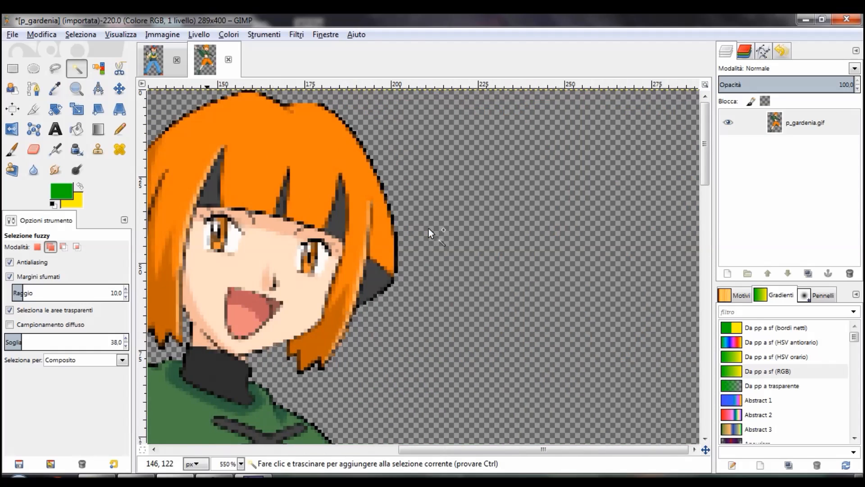
scroll(428, 228, "left", 5, "shift")
scroll(428, 228, "down", 2, "ctrl")
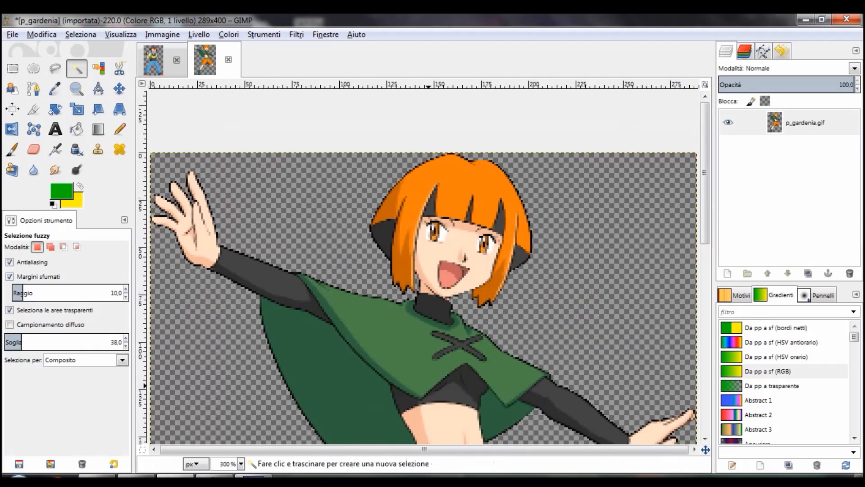
scroll(261, 175, "left", 3, "shift")
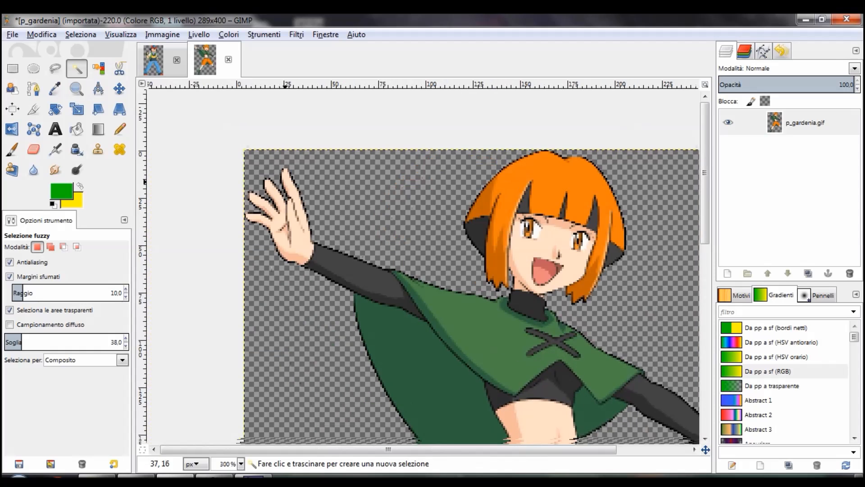
Return to the p_ash3 image and clear the selection around the hair spots under the cap's brim with Rectangle Select
left_click(153, 60)
scroll(477, 180, "up", 2, "ctrl")
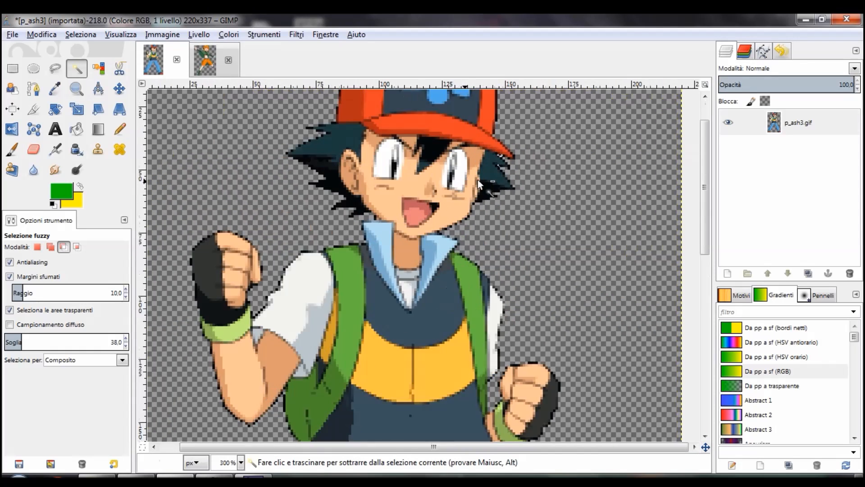
scroll(539, 246, "up", 4, "ctrl")
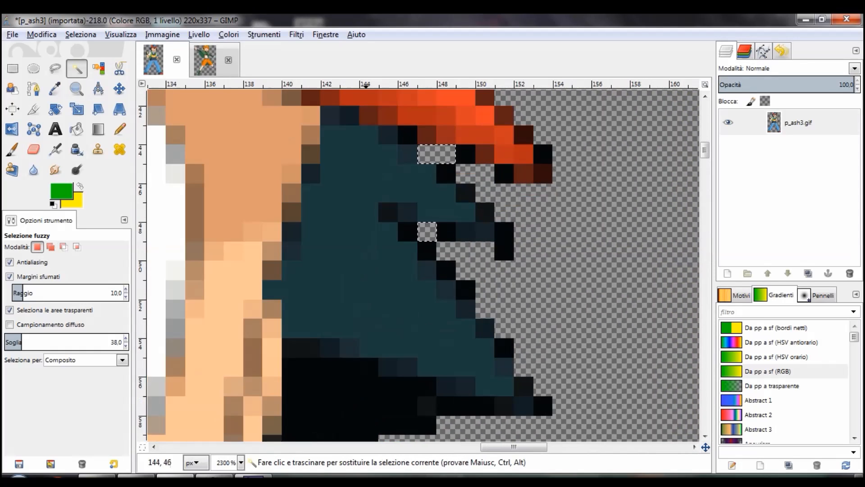
left_click(13, 68)
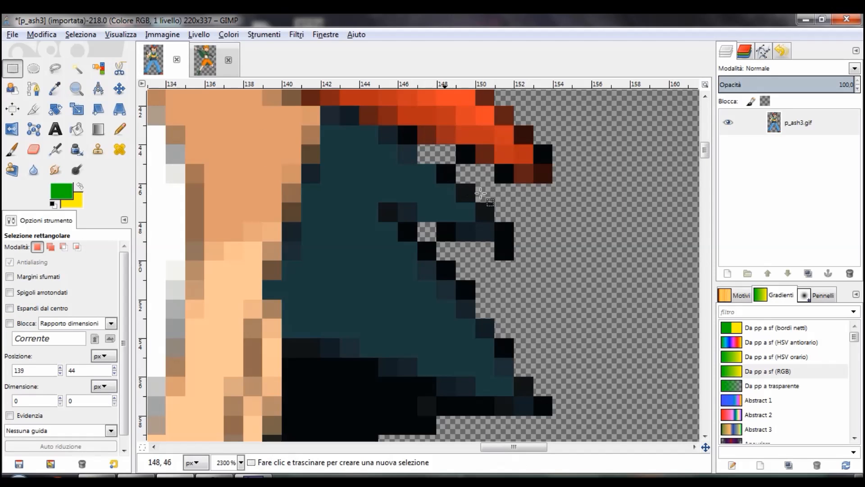
scroll(462, 171, "down", 3, "ctrl")
scroll(464, 172, "down", 3, "ctrl")
scroll(464, 172, "up", 1, "ctrl")
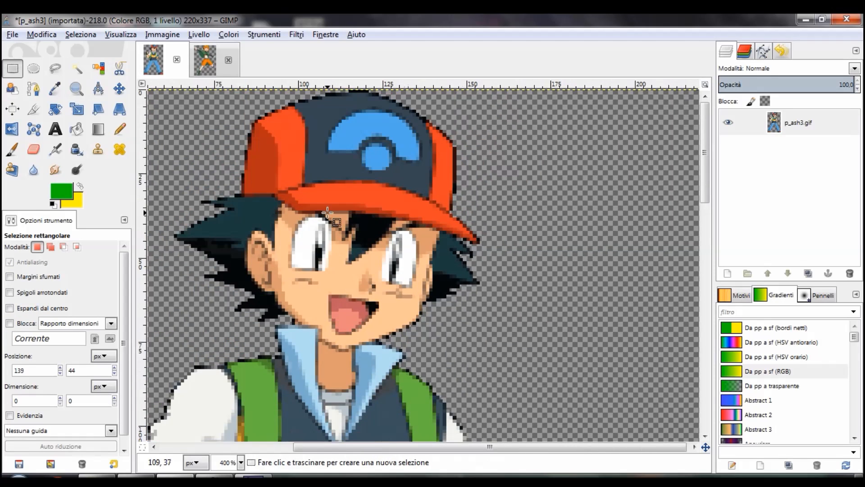
scroll(464, 171, "down", 1)
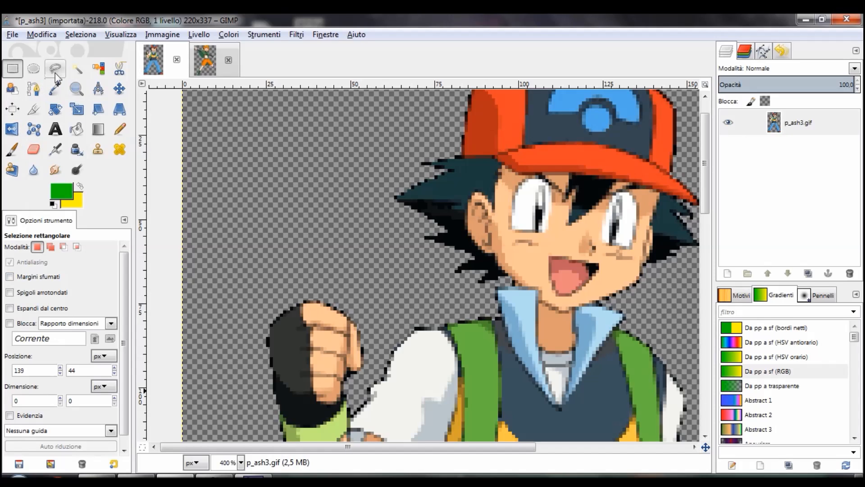
Set the Fuzzy Select threshold (Soglia) to 24.4 and inspect the jagged hair edge beside the ear and collar
left_click(77, 69)
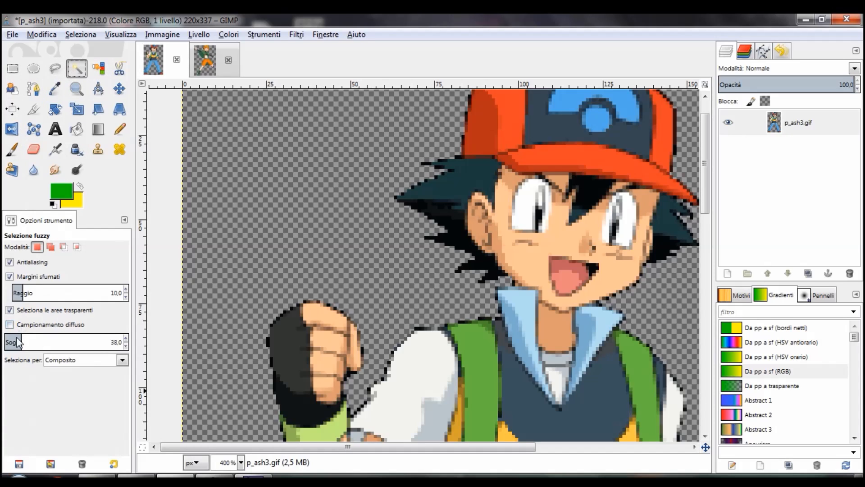
left_click_drag(20, 342, 16, 342)
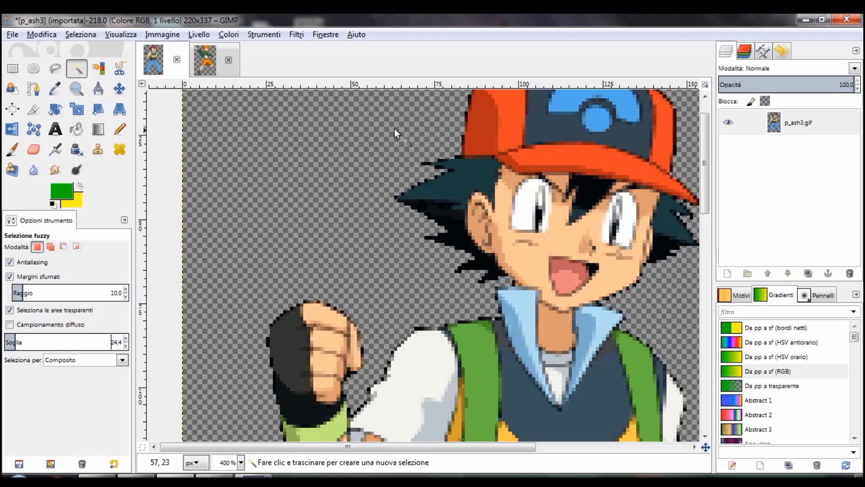
scroll(432, 292, "up", 5)
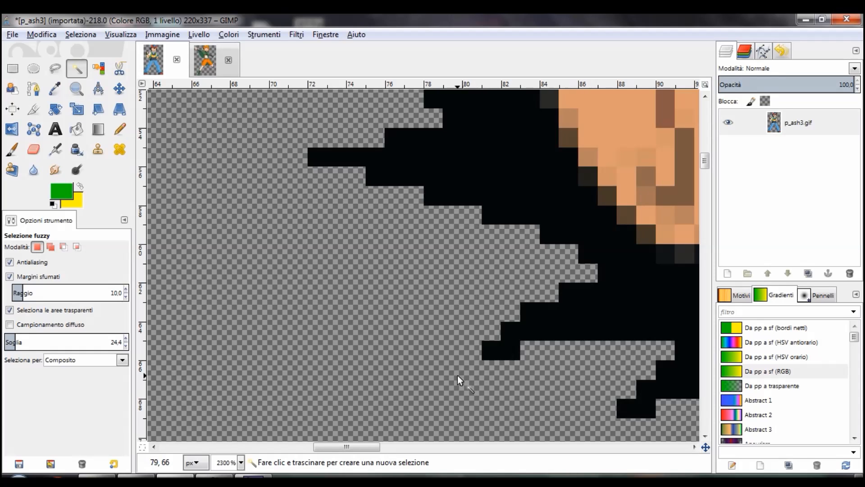
scroll(495, 351, "right", 5)
scroll(496, 352, "down", 2)
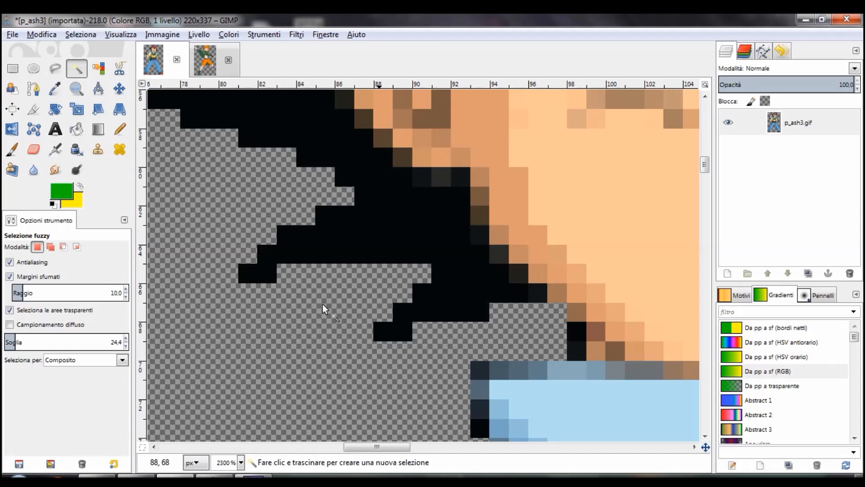
Activate the Eraser (Gomma), set its size to 45.14 and bring the character's chest into view
left_click(42, 154)
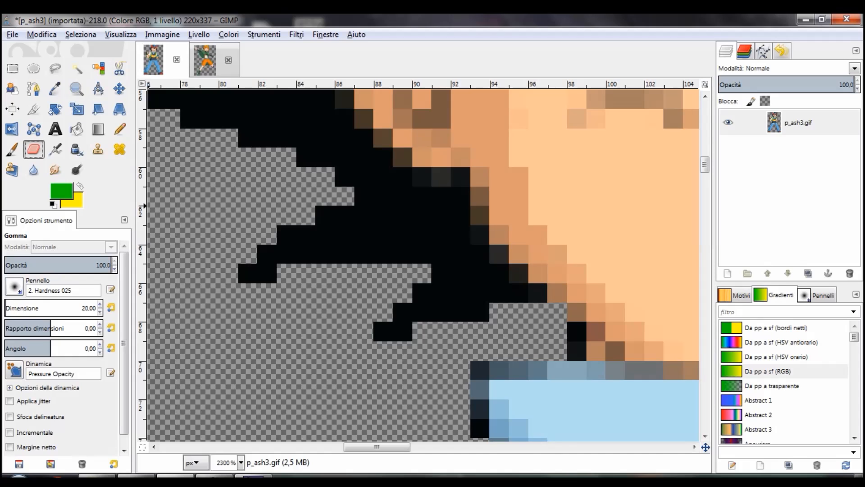
left_click_drag(30, 311, 54, 315)
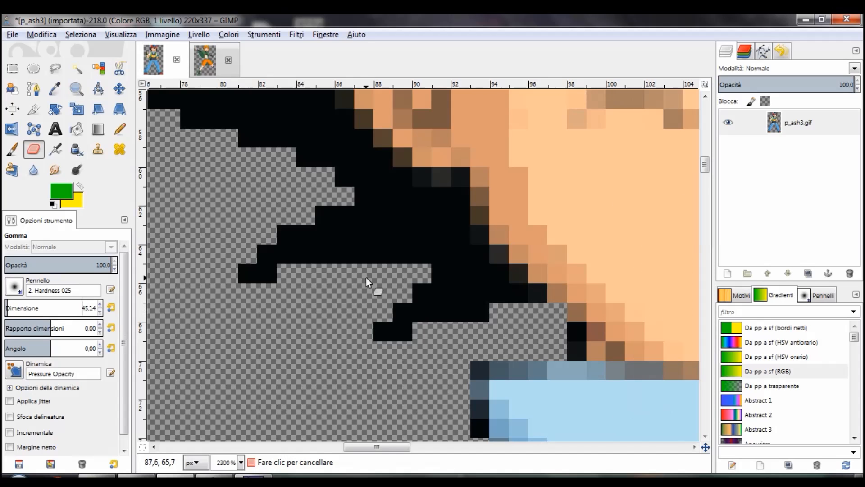
key("2")
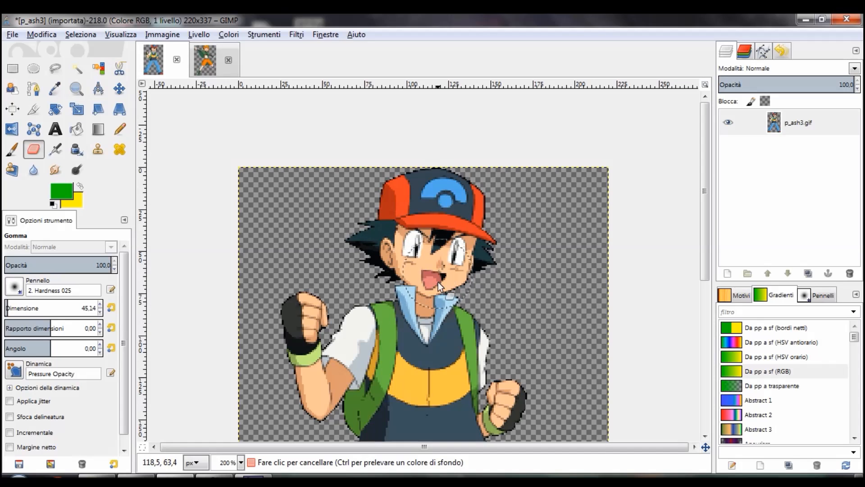
key("3")
scroll(416, 356, "down", 3)
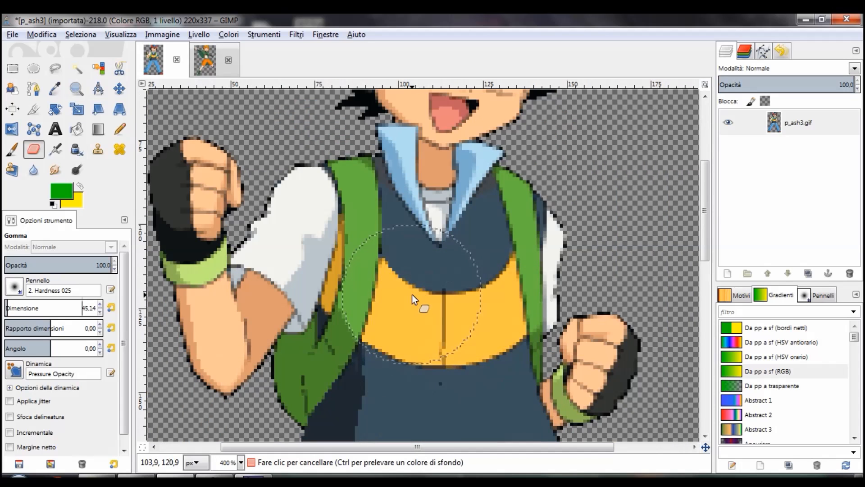
Try single eraser dabs on the yellow chest stripe with the Hardness 025 and Hardness 075 brushes, undoing each
left_click(434, 321)
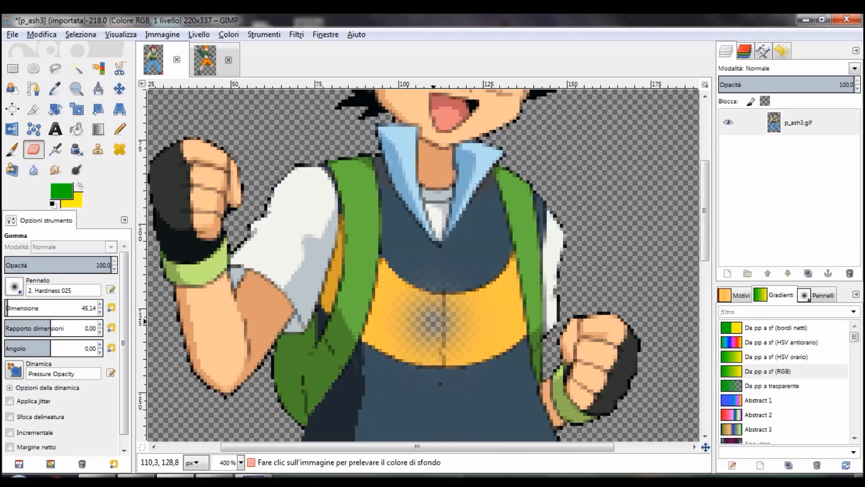
key("ctrl+z")
scroll(13, 293, "down", 2)
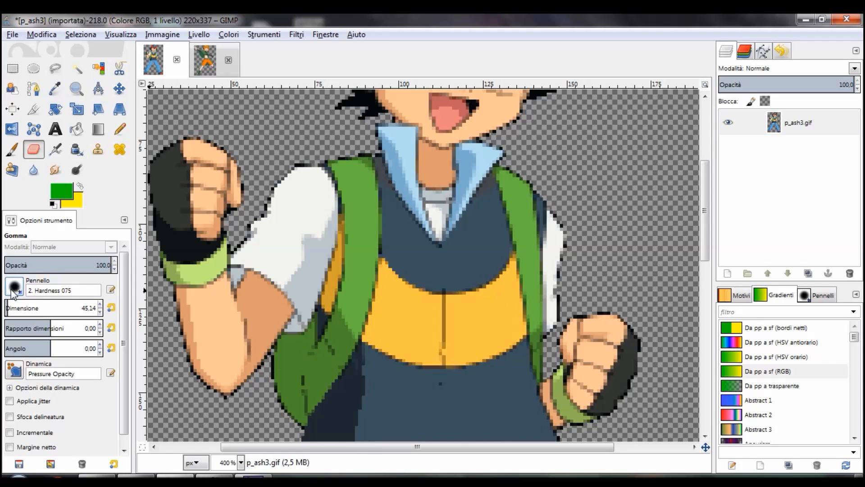
left_click(416, 328)
key("ctrl+z")
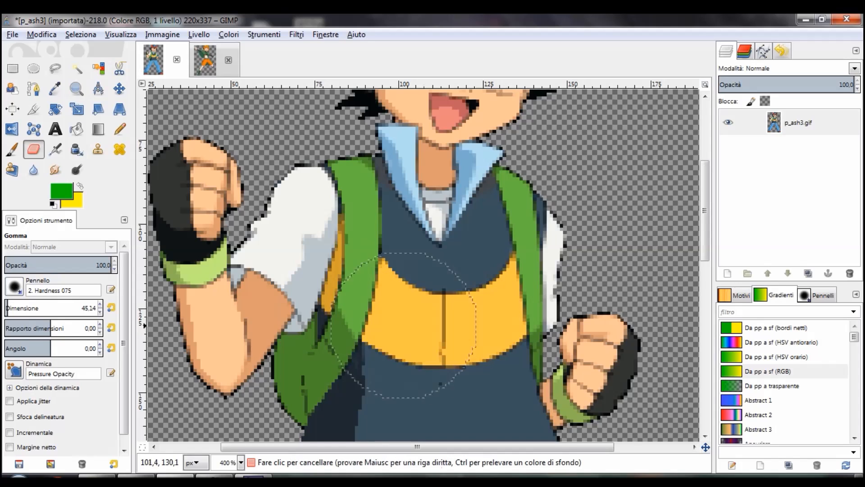
Change the eraser brush to 2. Hardness 100, test one dab on the yellow chest stripe and undo it
scroll(14, 287, "down", 1)
left_click(457, 336)
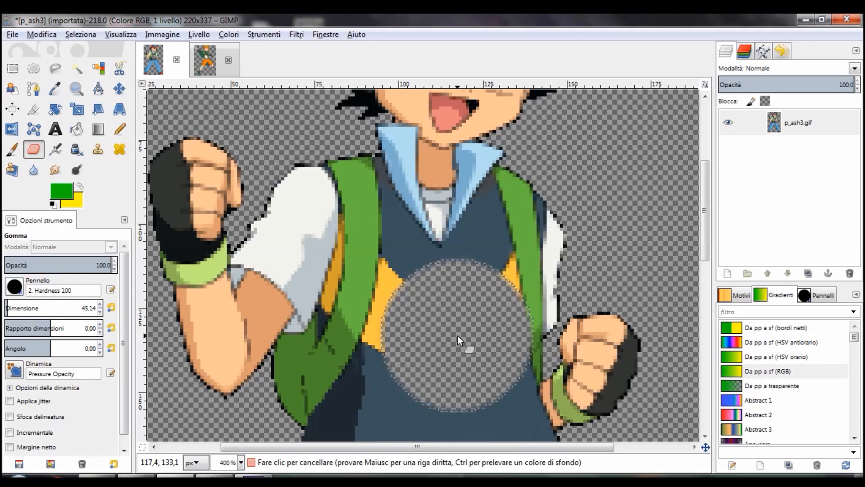
key("ctrl+z")
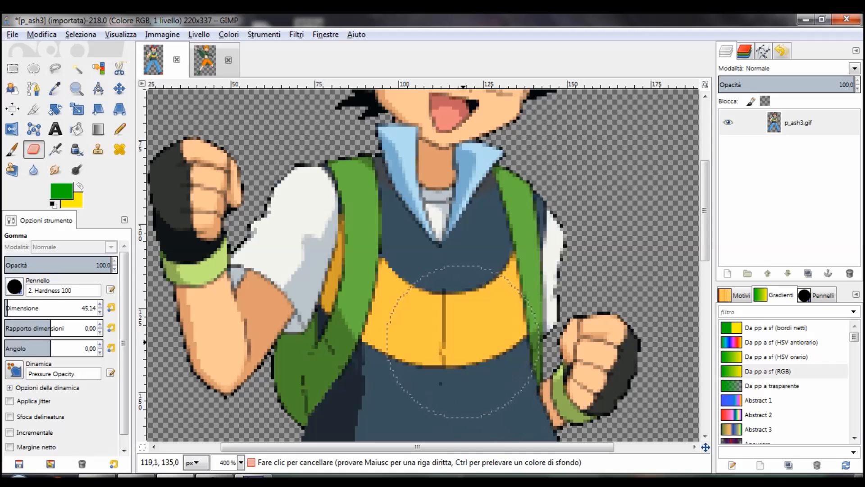
Try an eraser dab of size 9.80 on the yellow chest stripe and undo it
left_click_drag(60, 311, 42, 311)
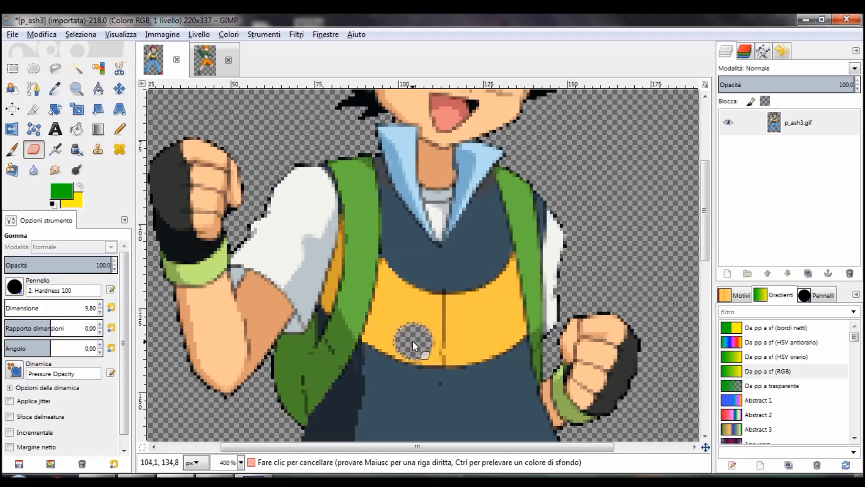
scroll(412, 341, "up", 4)
key("ctrl+z")
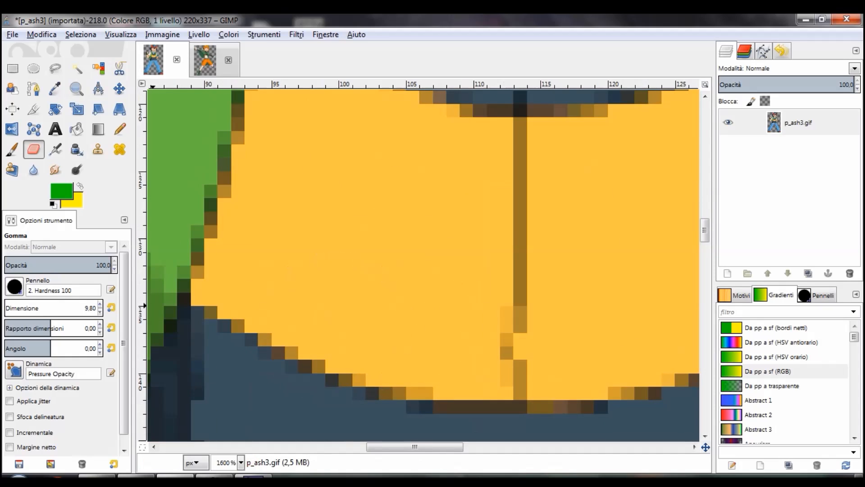
Try erasing the whole character in one stroke with an eraser size of 405.32, and undo it
left_click_drag(68, 310, 399, 307)
scroll(399, 307, "down", 5)
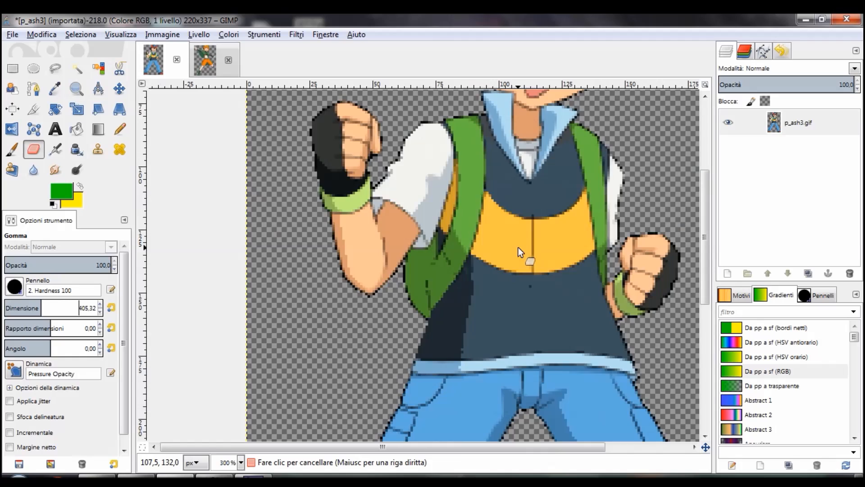
scroll(518, 247, "down", 4)
left_click_drag(425, 249, 504, 317)
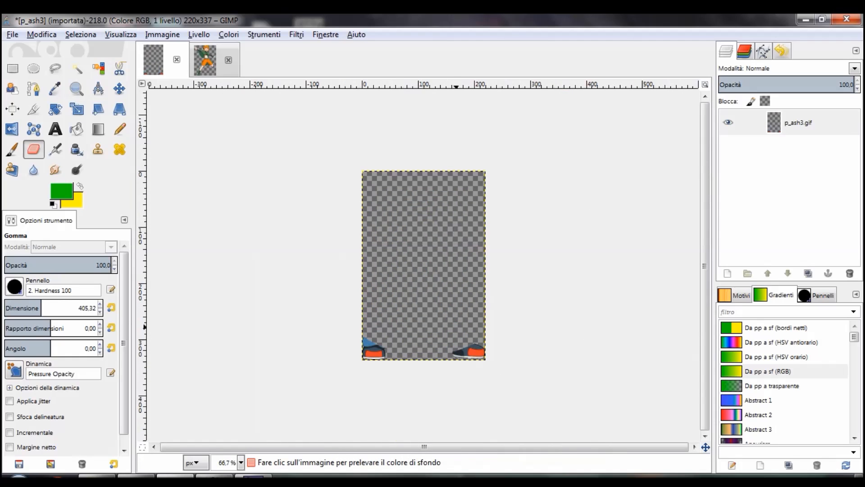
key("ctrl+z")
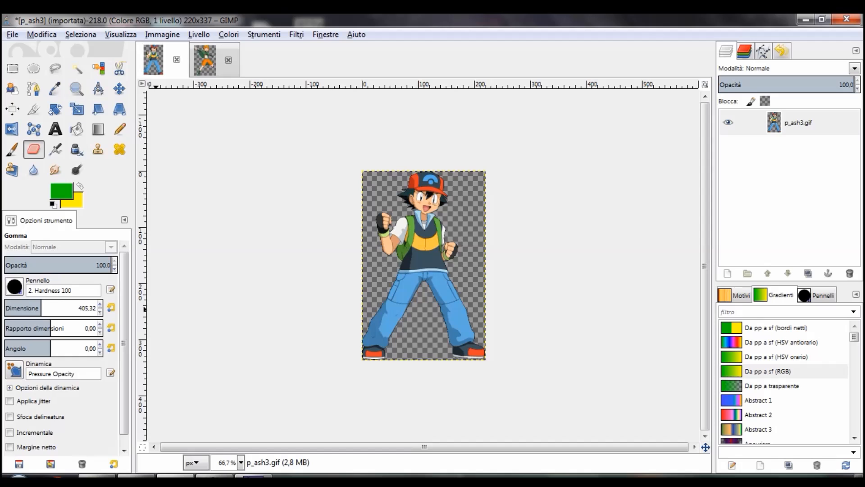
Set the eraser size to 14.59
left_click(6, 306)
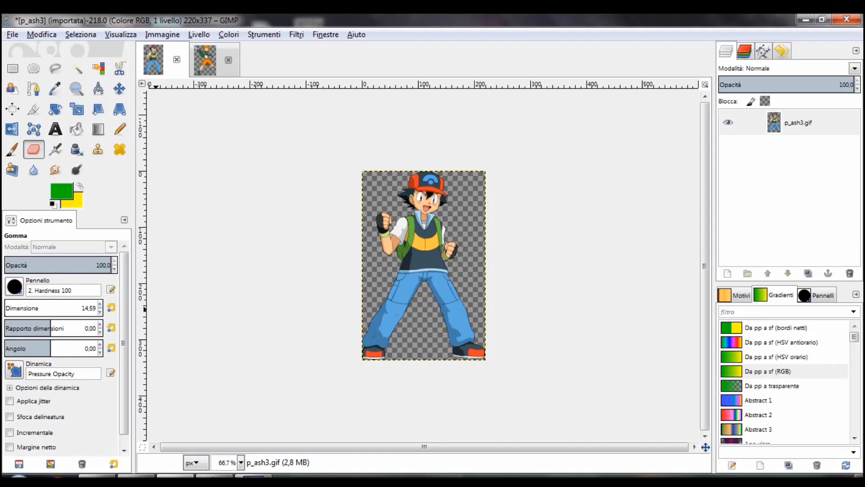
Try several larger eraser sizes, including 694.18 and 614.67, and set the eraser size to 18.67
mouse_move(18, 315)
left_mouse_down()
mouse_move(54, 315)
mouse_move(46, 316)
left_mouse_up()
key("plus")
key("plus")
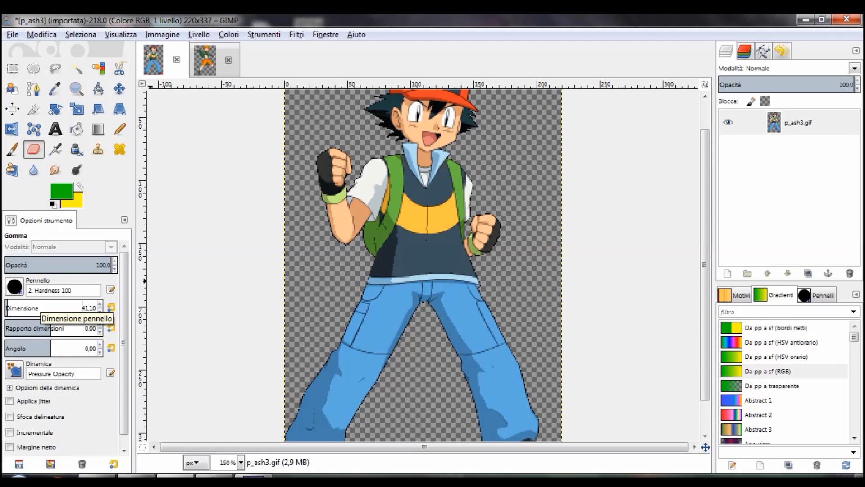
left_click_drag(35, 308, 69, 307)
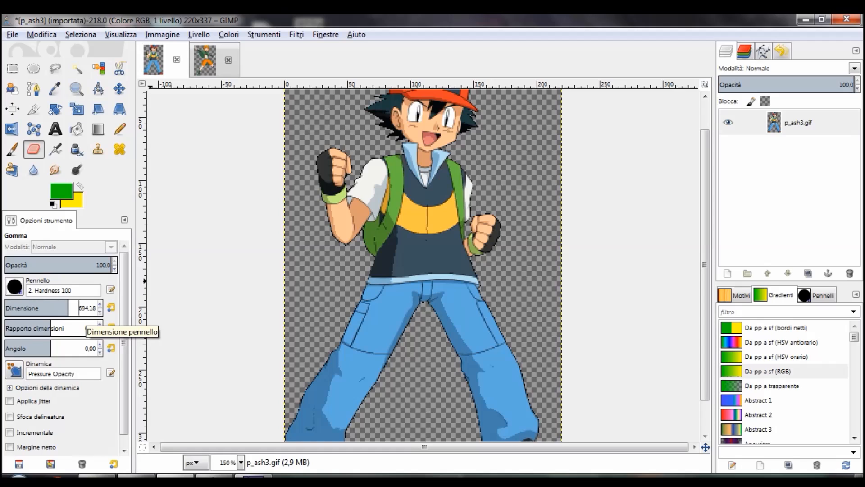
left_click_drag(74, 315, 2, 310)
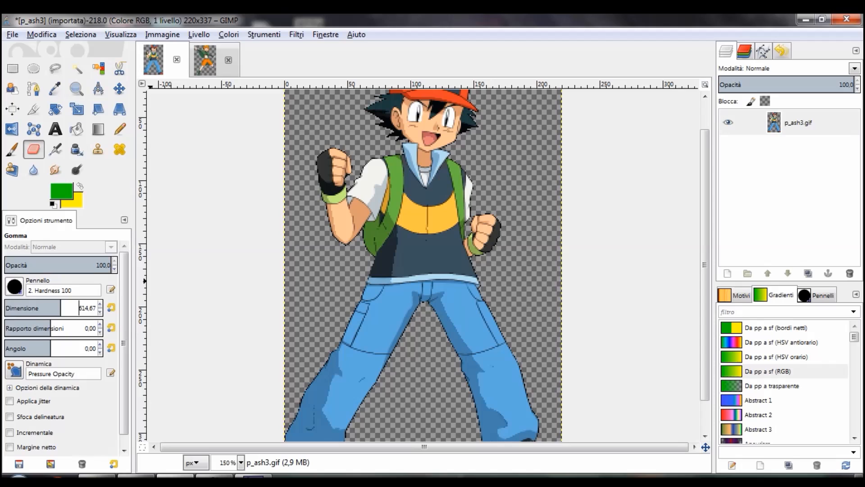
left_click_drag(79, 307, 29, 311)
left_click_drag(91, 314, 7, 319)
left_click_drag(79, 308, 7, 315)
left_click_drag(71, 317, 18, 314)
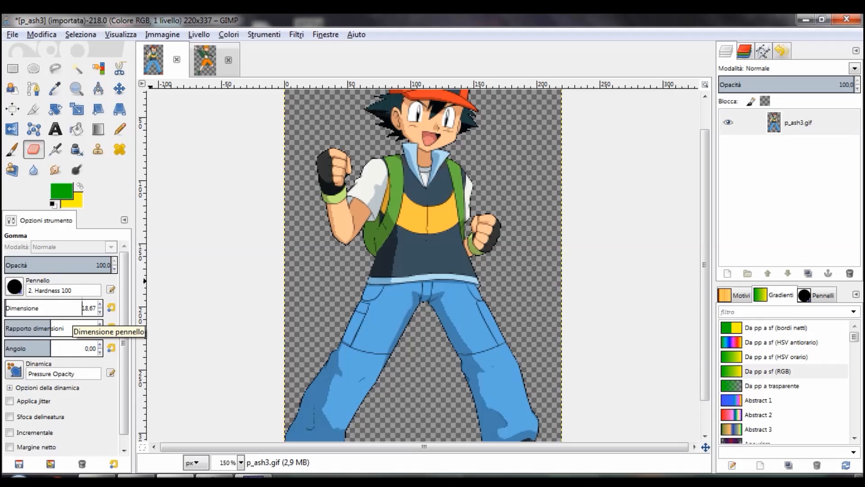
left_click(20, 147)
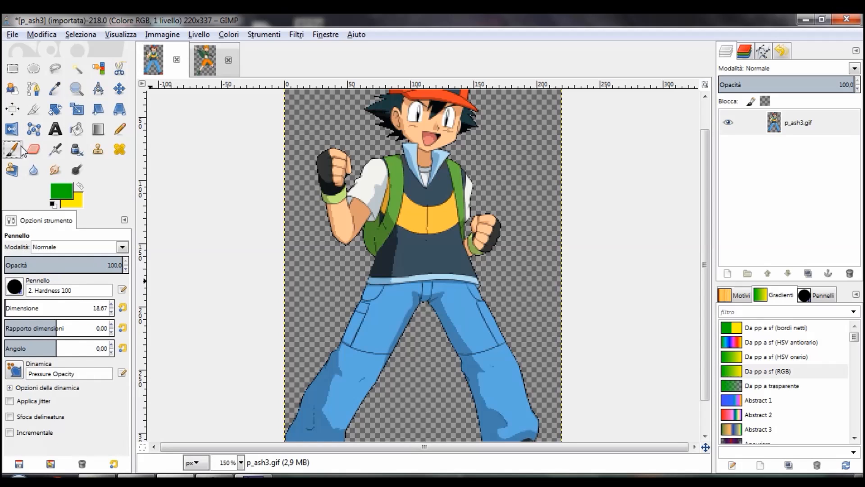
left_click(26, 152)
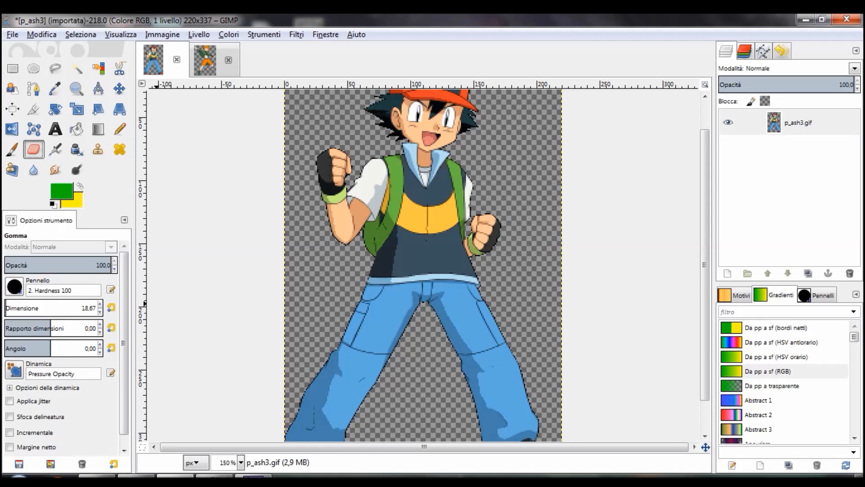
left_click(12, 149)
left_click(77, 68)
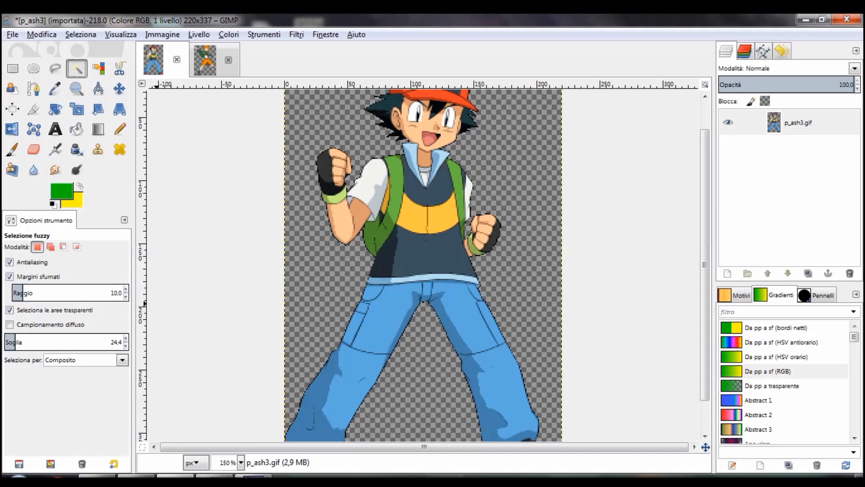
Change the eraser brush to 2. Hardness 025 for the hair edge beside the character's ear
scroll(450, 149, "up", 5)
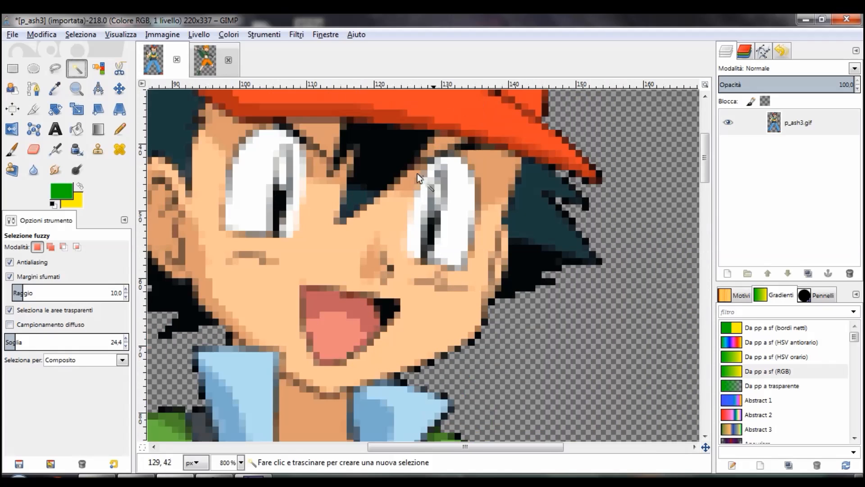
left_click(33, 149)
scroll(217, 198, "left", 3)
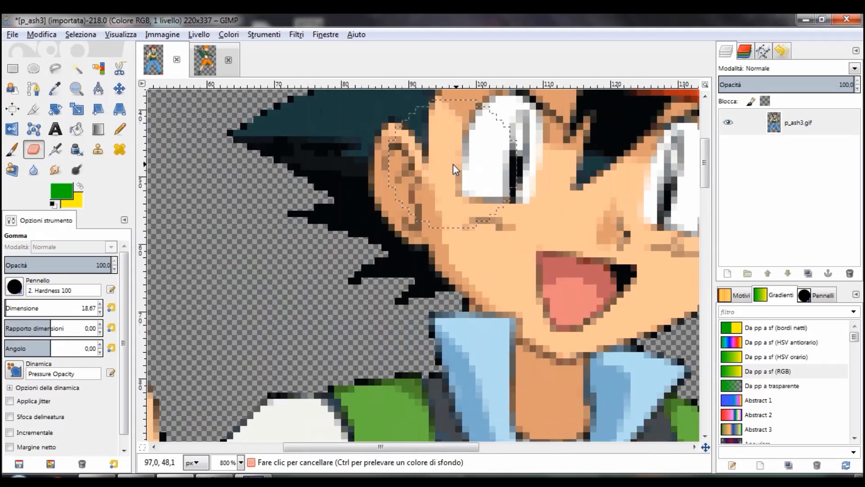
scroll(518, 124, "up", 2)
left_click_drag(518, 124, 362, 283)
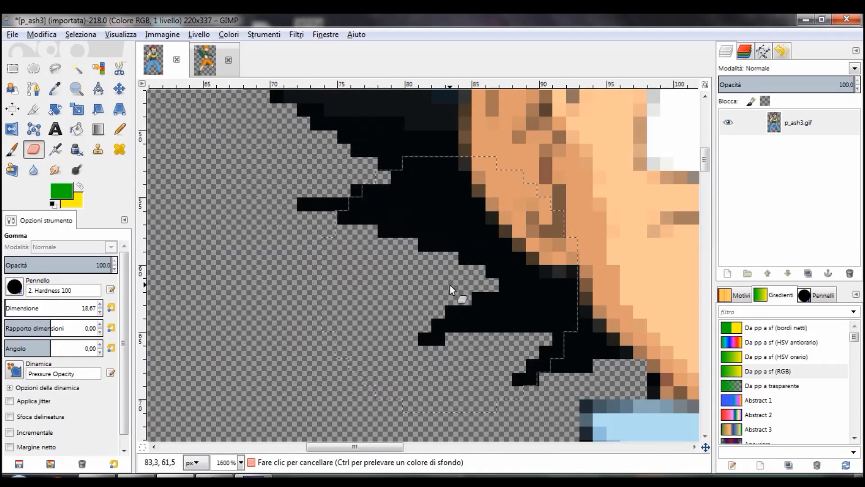
key("ctrl+shift+a")
scroll(22, 291, "up", 2)
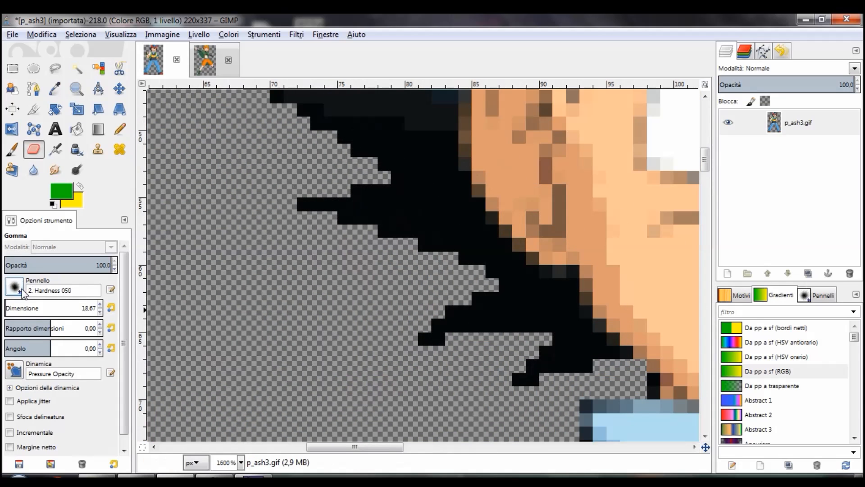
scroll(20, 292, "up", 1)
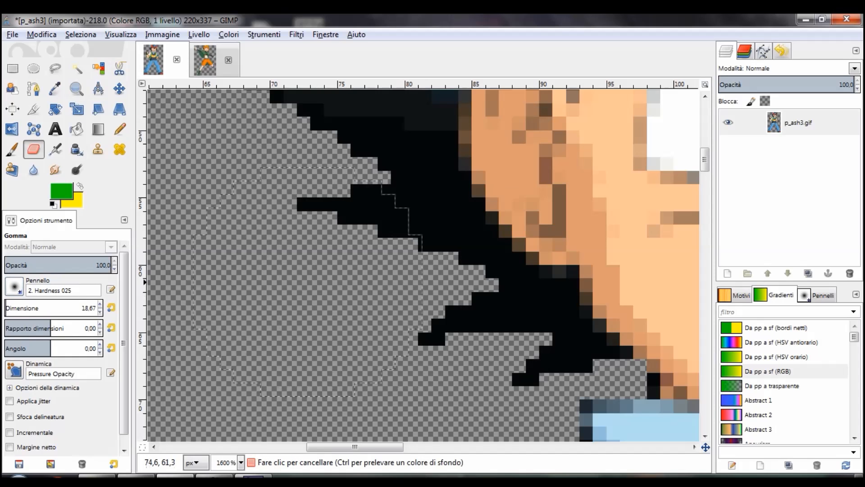
Examine the outline of the character's hair, arms and cap for leftover background pixels
scroll(432, 330, "down", 3, "ctrl")
scroll(433, 325, "down", 1, "ctrl")
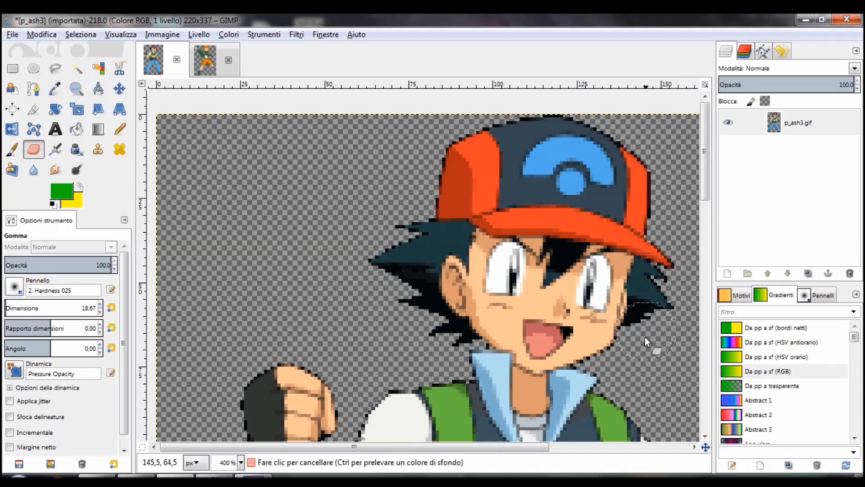
scroll(247, 355, "down", 5)
scroll(267, 281, "up", 2)
scroll(289, 219, "down", 6)
scroll(361, 239, "down", 2)
scroll(369, 240, "up", 8)
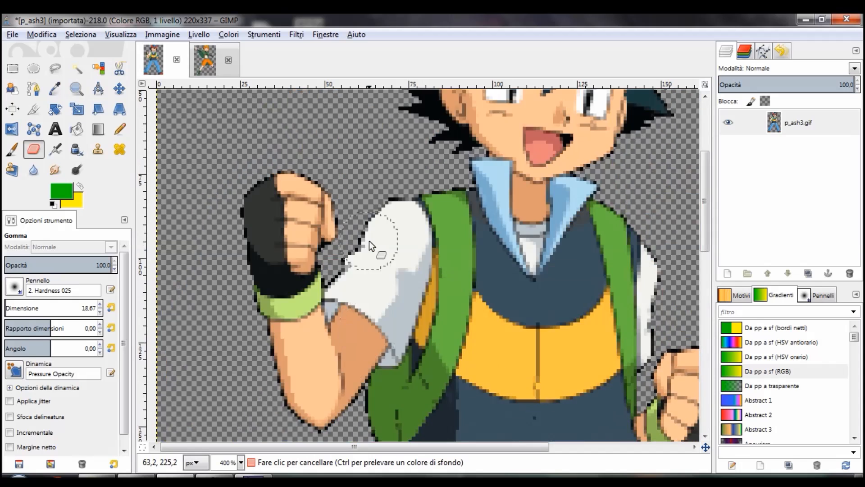
scroll(369, 241, "up", 1, "ctrl")
scroll(433, 178, "up", 1)
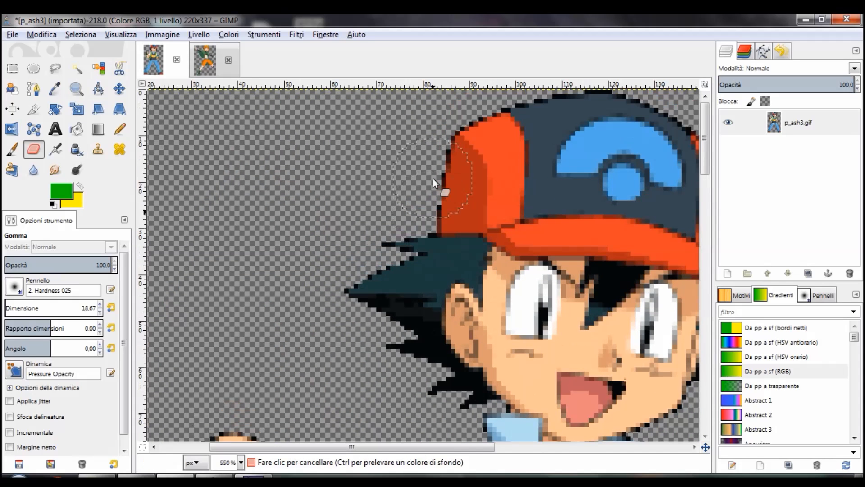
scroll(437, 175, "right", 4)
scroll(436, 176, "up", 2, "ctrl")
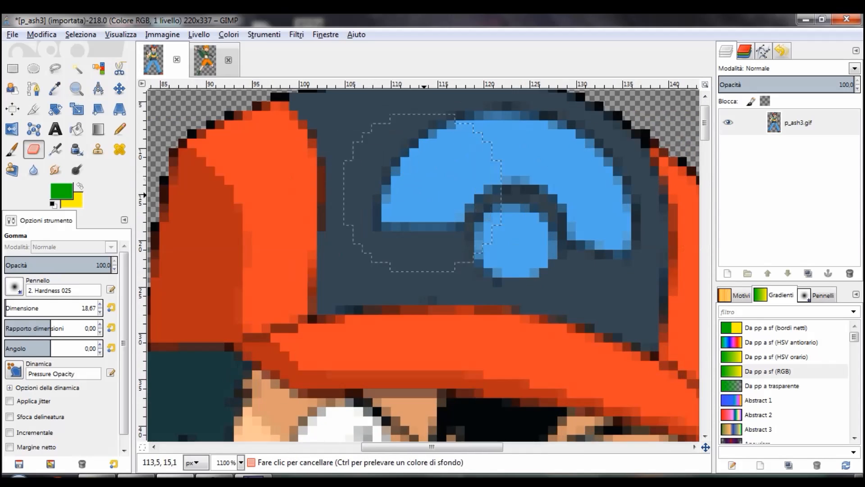
scroll(423, 195, "down", 7, "ctrl")
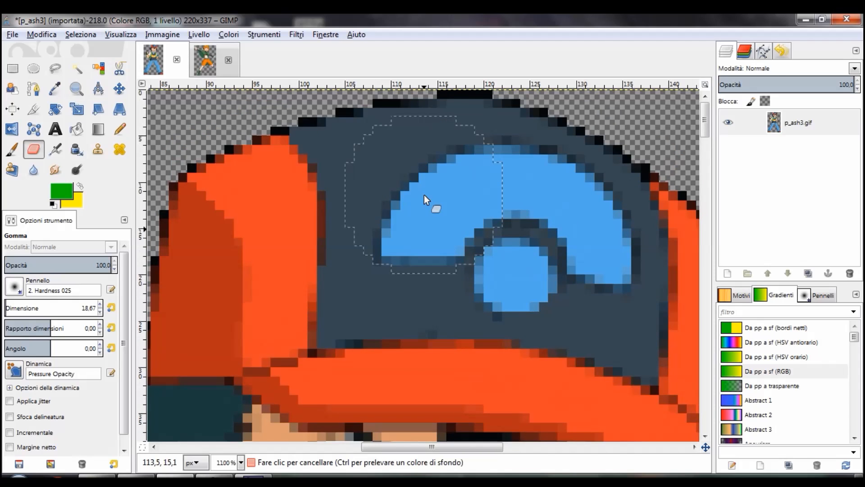
Select the whole p_ash3.gif image with a rectangular selection extending past its edges, and copy it
left_click(12, 69)
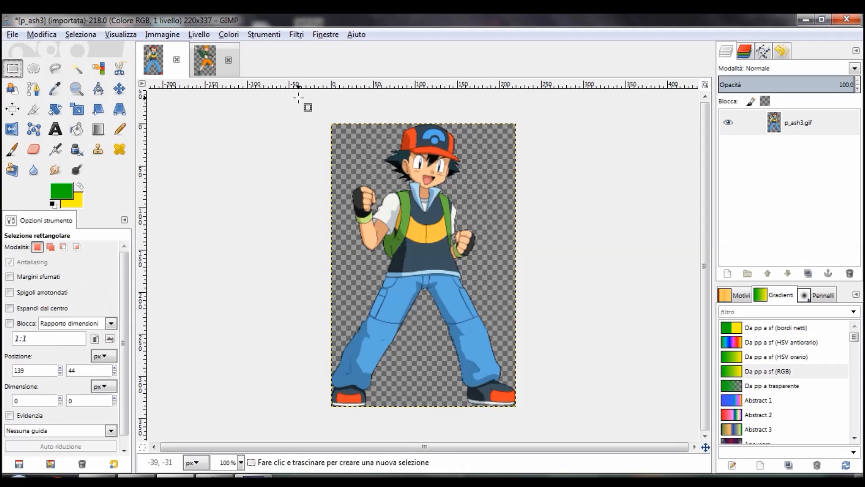
left_click_drag(299, 99, 543, 427)
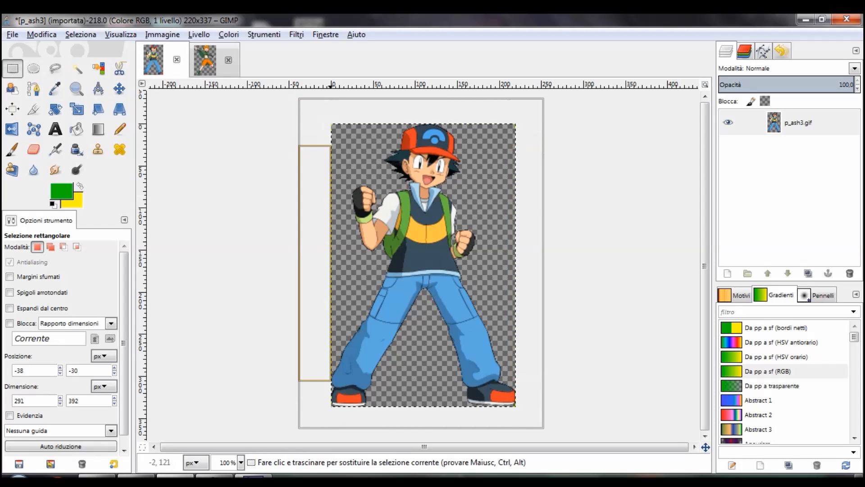
key("ctrl+c")
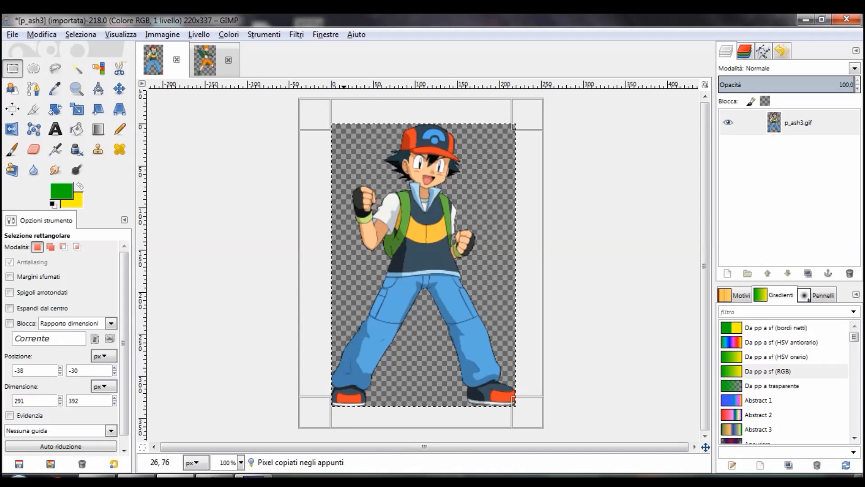
Paste the copied character into the p_gardenia image and convert the floating selection to a new layer
left_click(205, 60)
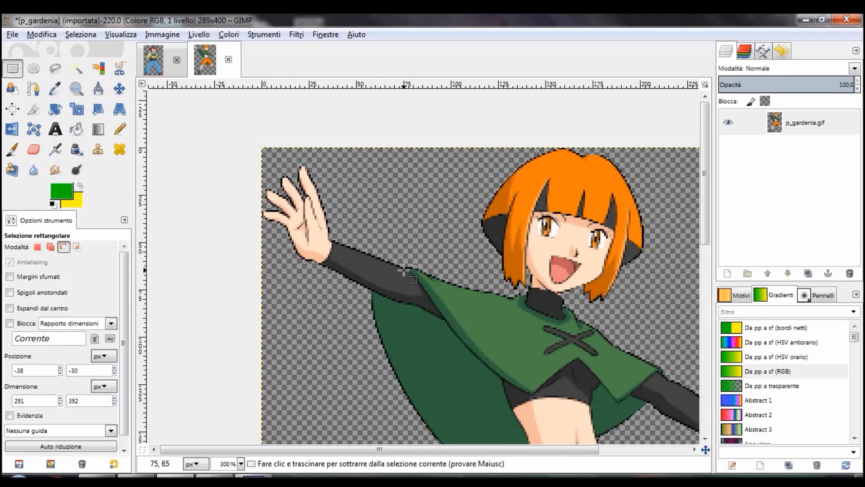
key("ctrl+v")
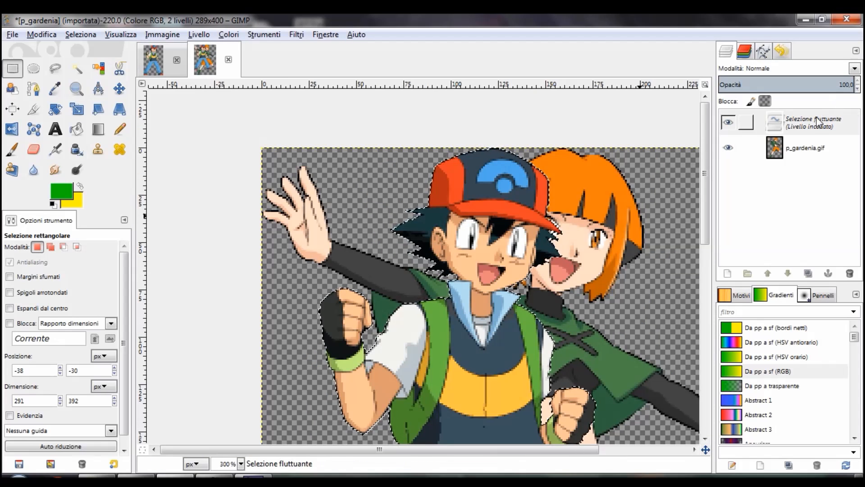
right_click(817, 120)
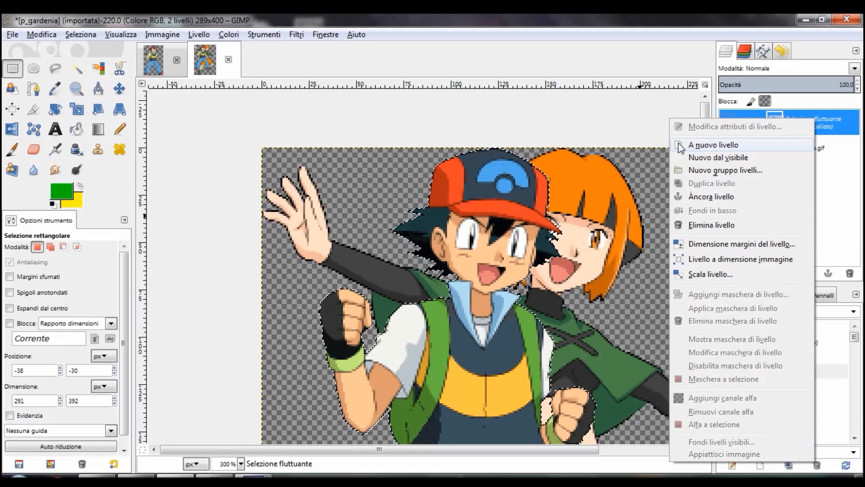
left_click(714, 144)
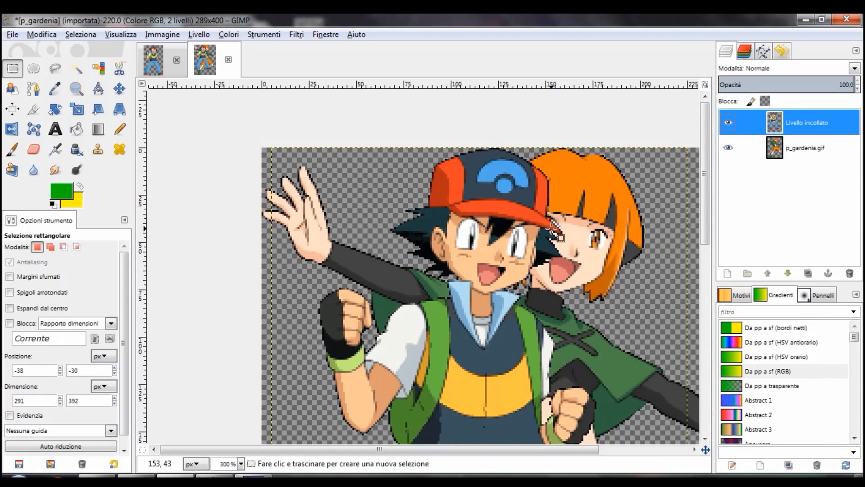
Move the pasted character off the canvas to the right of the orange-haired one, and fit the canvas to the layers
scroll(555, 232, "down", 2, "ctrl")
scroll(555, 232, "down", 5)
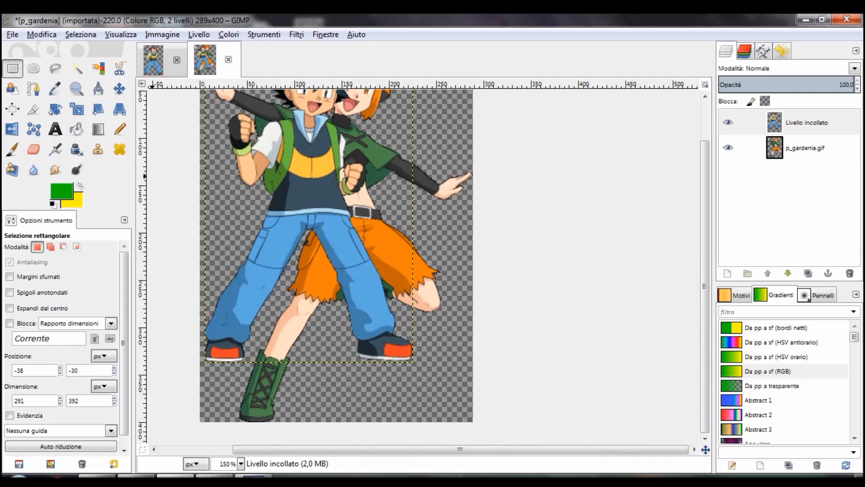
left_click(119, 88)
left_click_drag(309, 181, 636, 198)
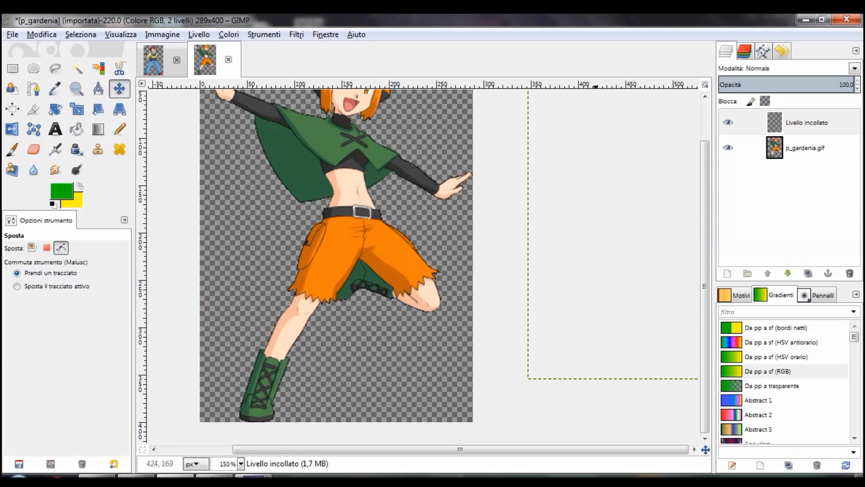
key("1")
scroll(505, 254, "right", 5)
left_click_drag(352, 245, 366, 242)
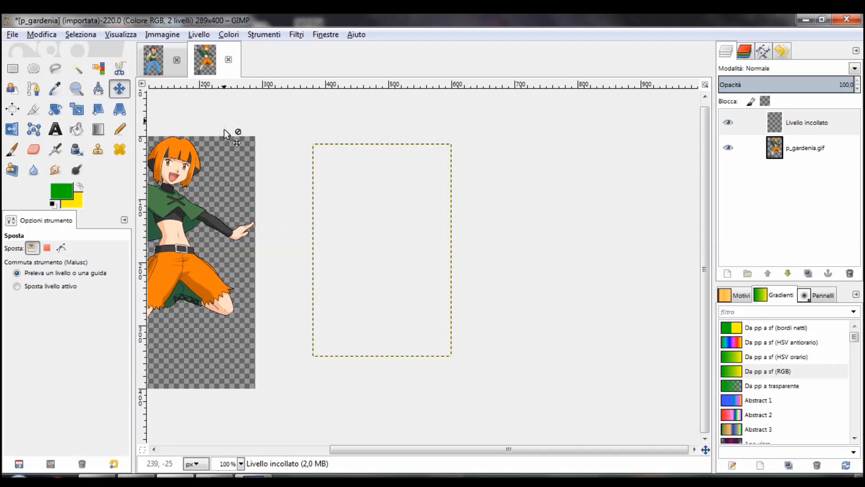
left_click(162, 36)
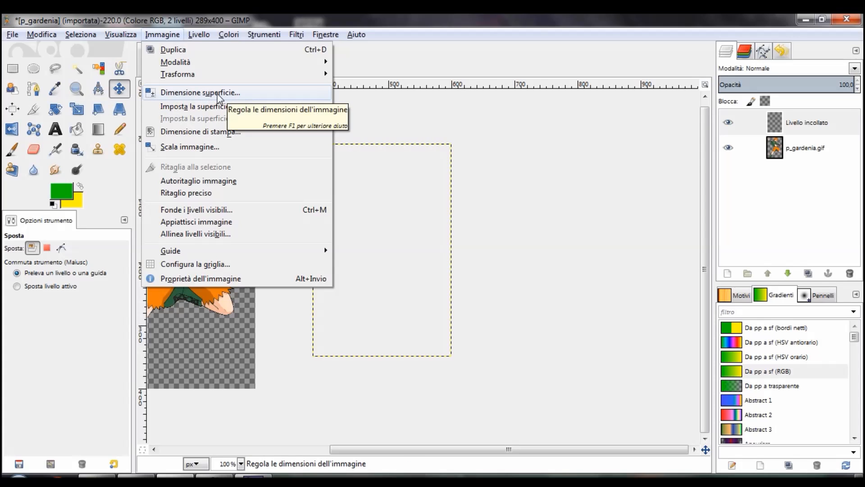
left_click(171, 106)
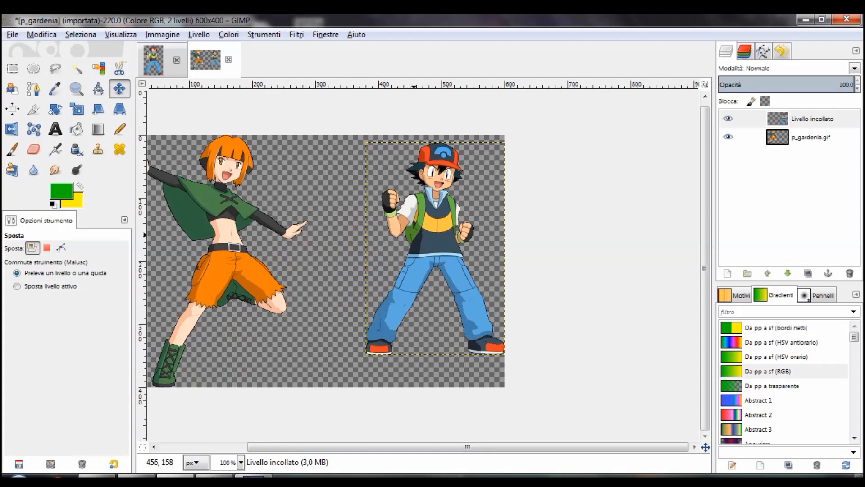
Nudge the pasted character up to the canvas's top edge and fit the canvas to the layers again
left_click_drag(429, 225, 437, 213)
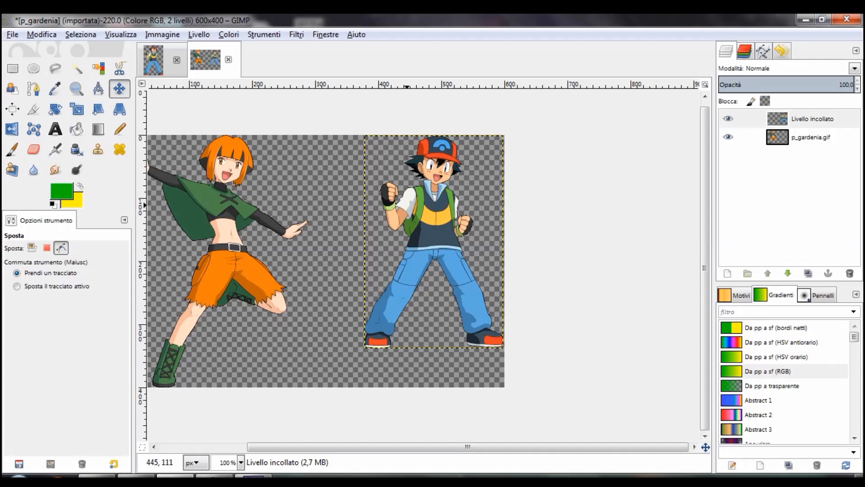
left_click(162, 35)
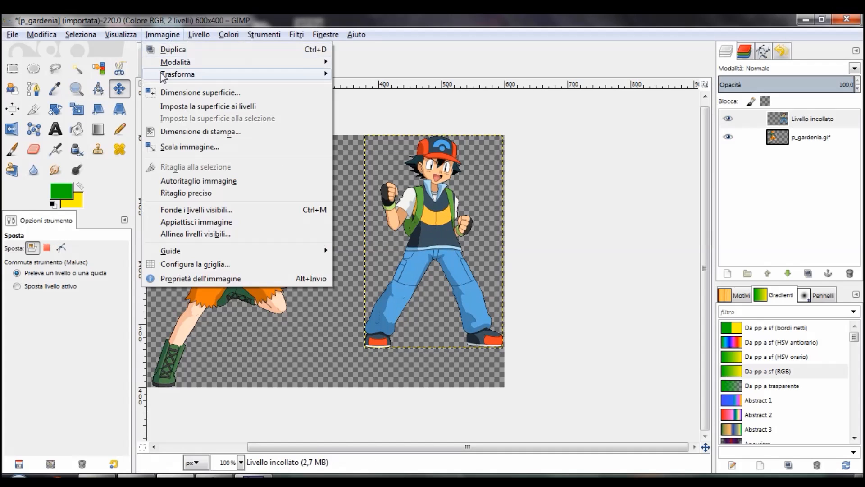
left_click(201, 107)
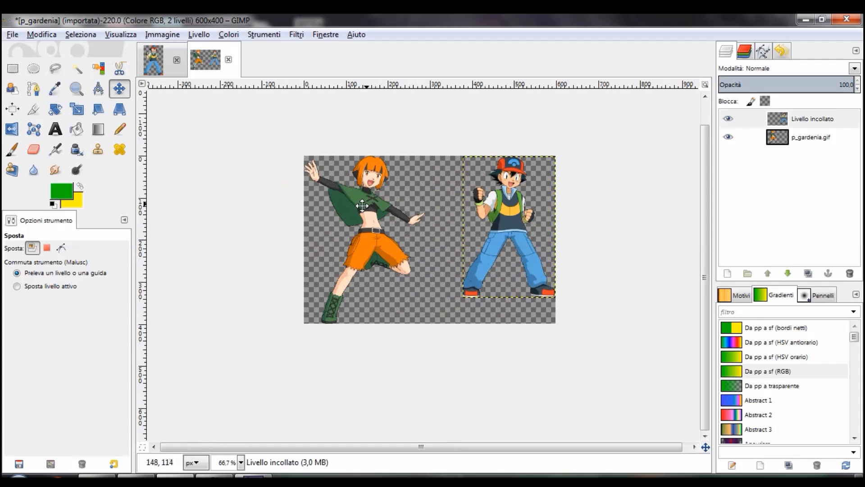
Start scaling the pasted character's layer with the Scale tool, keeping width and height linked
left_click(61, 247)
left_click(32, 248)
scroll(408, 228, "up", 1)
scroll(408, 228, "right", 5)
scroll(409, 228, "up", 1)
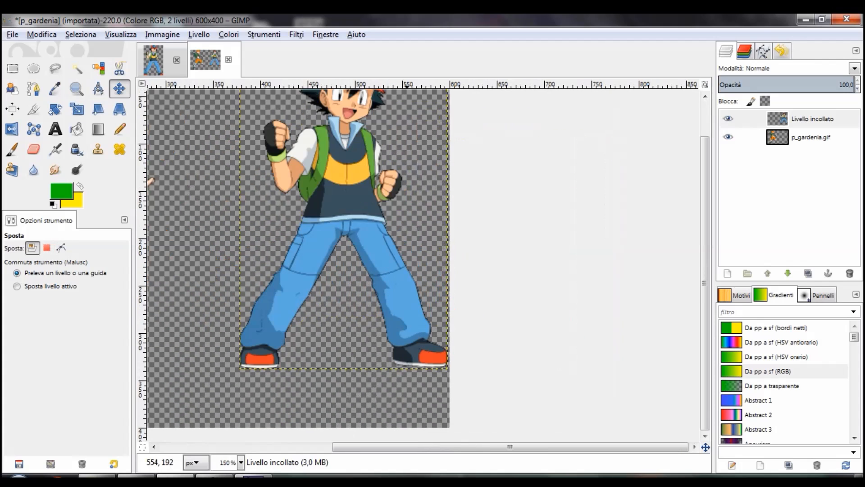
scroll(408, 228, "down", 1)
scroll(325, 190, "up", 1)
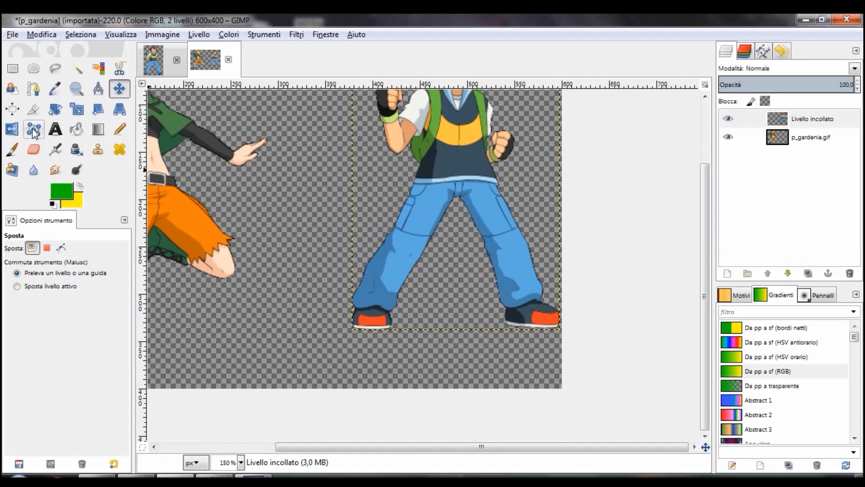
left_click(78, 109)
left_click(409, 225)
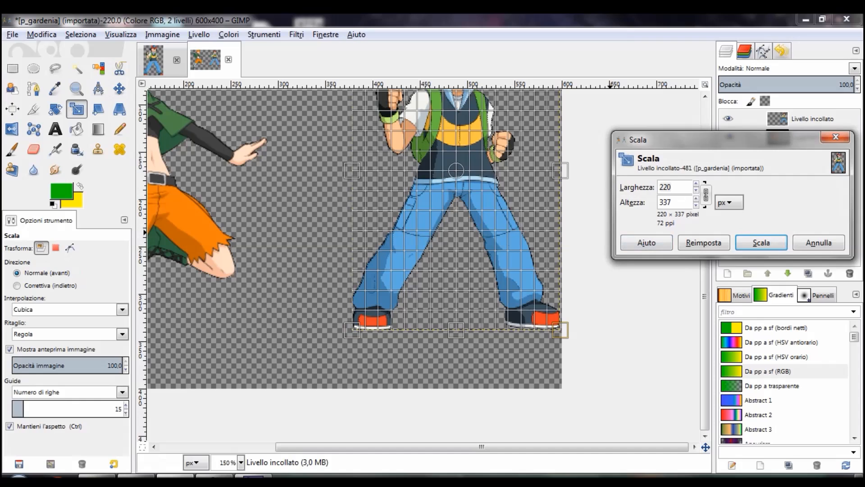
left_click(706, 199)
left_click(706, 195)
left_click(706, 193)
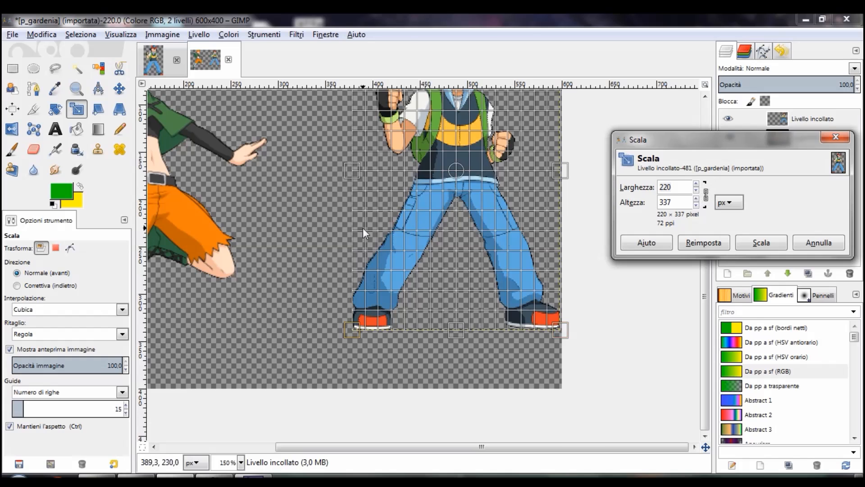
Try to scale the pasted character with width and height unlinked, and reset the scaling values
scroll(450, 261, "down", 2)
scroll(451, 261, "up", 2)
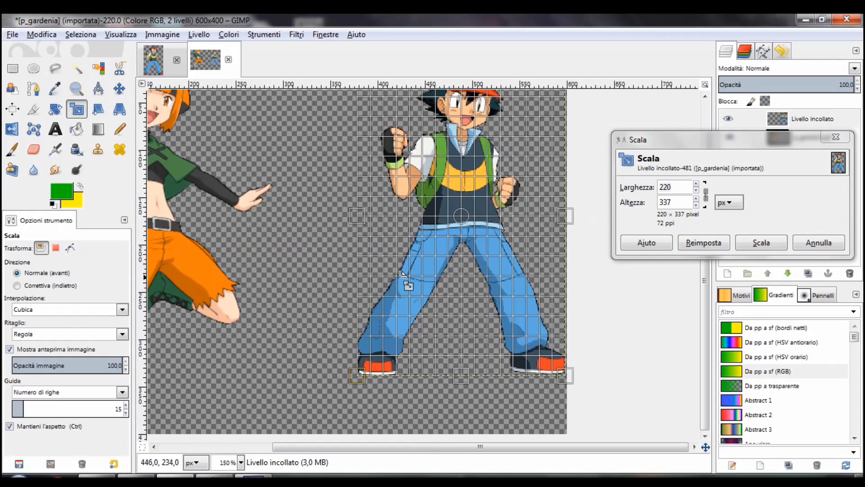
scroll(439, 282, "down", 4)
left_click_drag(381, 282, 324, 314)
mouse_move(378, 135)
left_mouse_down()
mouse_move(397, 140)
mouse_move(380, 140)
left_mouse_up()
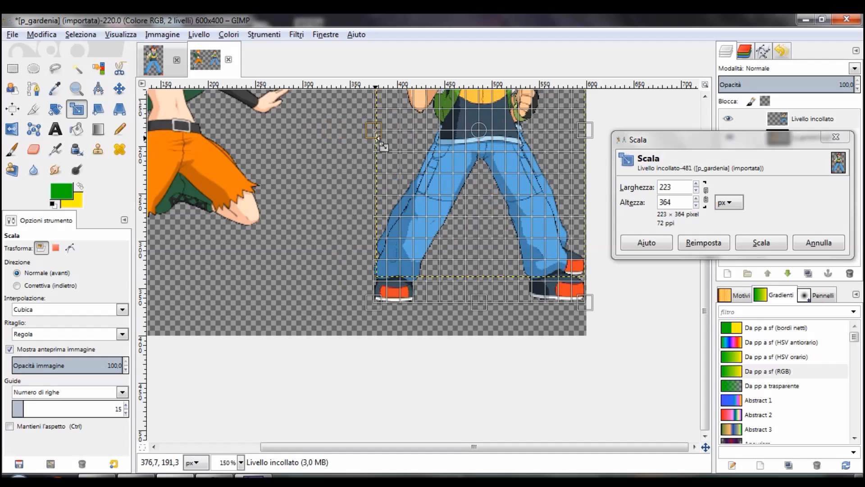
left_click(713, 243)
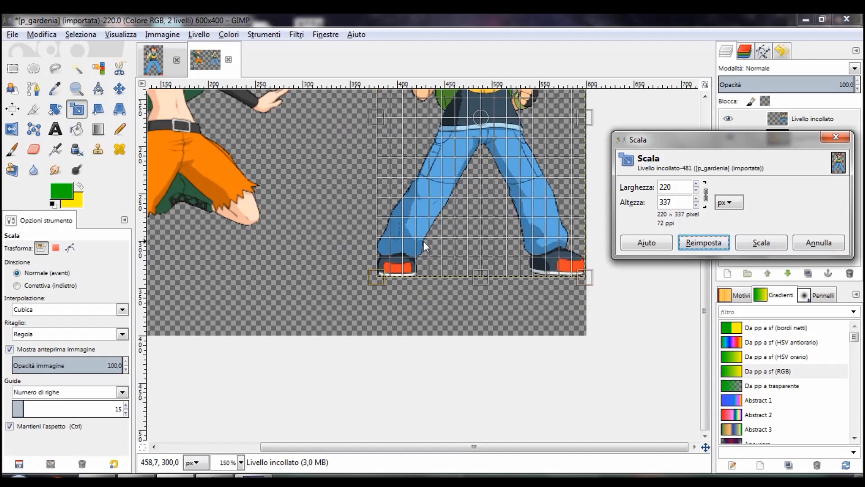
left_click(706, 198)
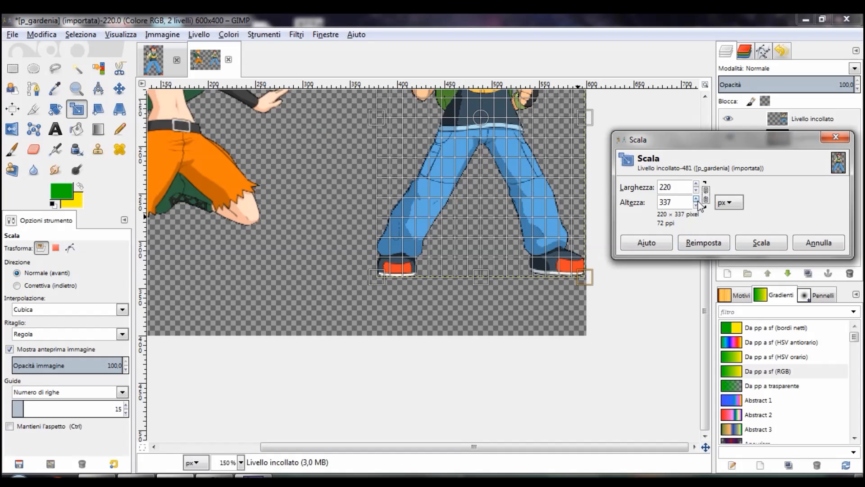
mouse_move(399, 277)
left_mouse_down()
mouse_move(316, 229)
mouse_move(271, 271)
mouse_move(262, 301)
mouse_move(336, 227)
mouse_move(378, 275)
mouse_move(325, 257)
mouse_move(374, 306)
mouse_move(388, 276)
left_mouse_up()
left_click(703, 243)
Link width and height again and enlarge the pasted character proportionally to 258 × 395 px, anchored at the canvas's upper-right corner
left_click(705, 195)
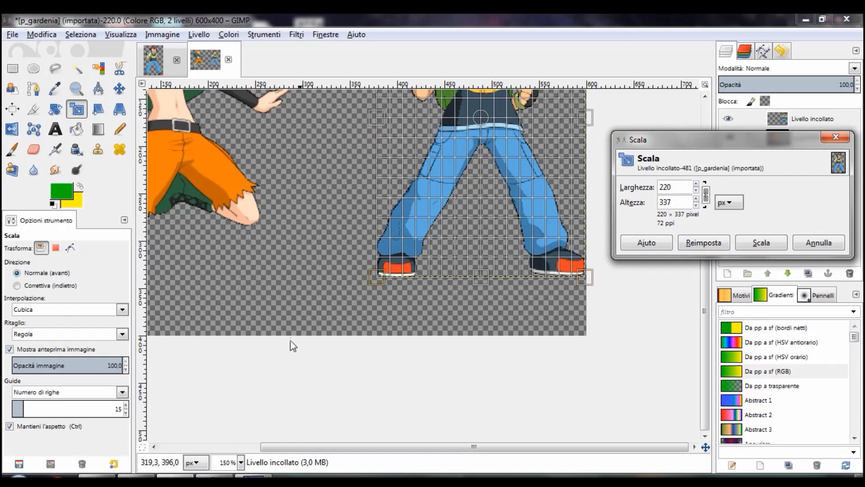
left_click_drag(387, 290, 336, 330)
scroll(399, 286, "down", 3)
scroll(413, 279, "up", 2)
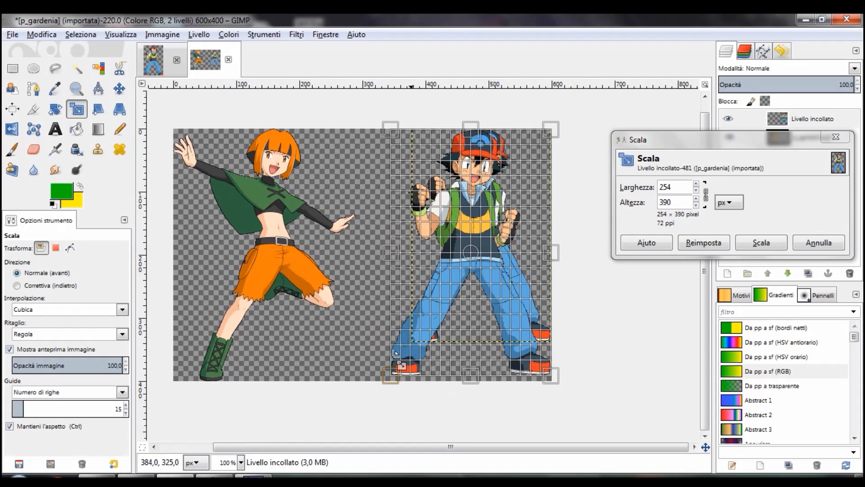
left_click_drag(389, 375, 383, 380)
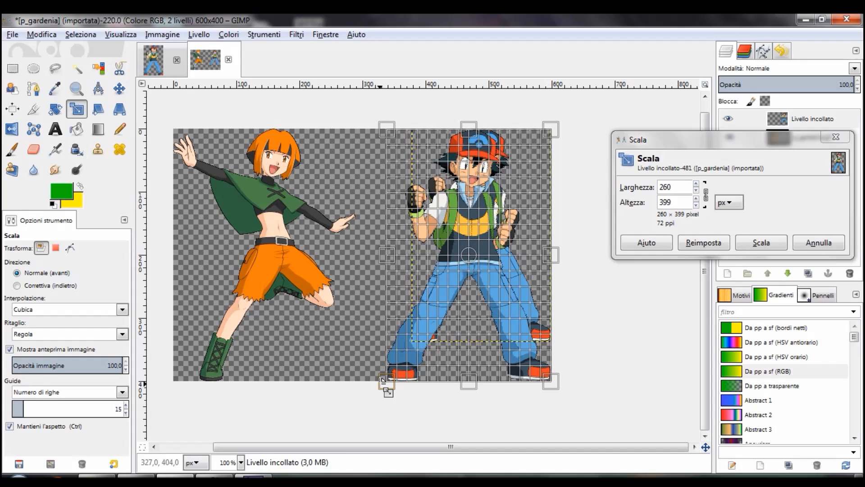
left_click_drag(383, 381, 387, 378)
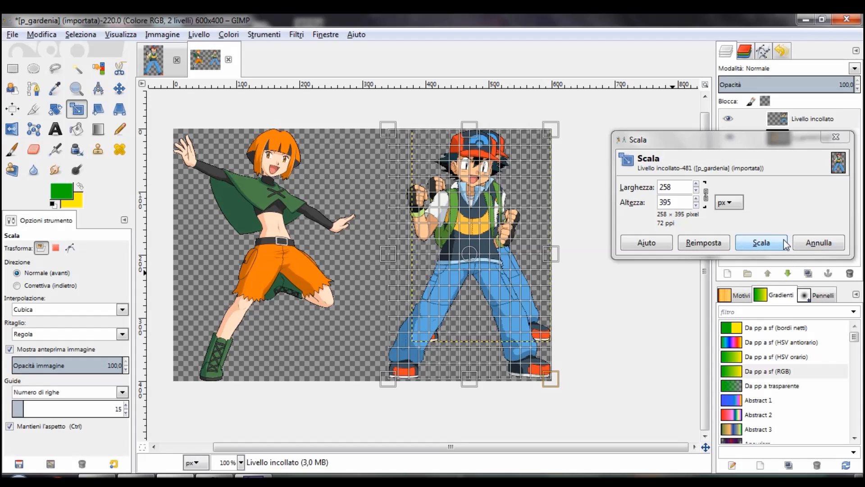
Check the scaling values in percent, set the unit back to pixels, and apply the scaling
left_click(728, 203)
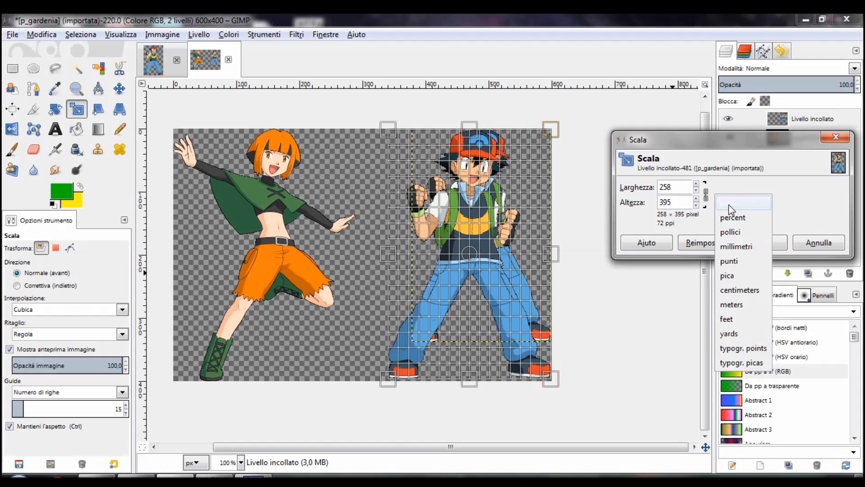
left_click(747, 222)
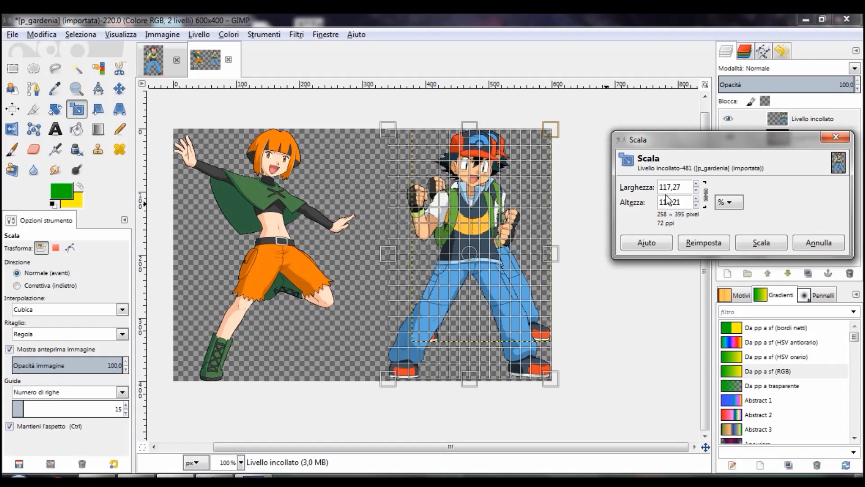
left_click(727, 203)
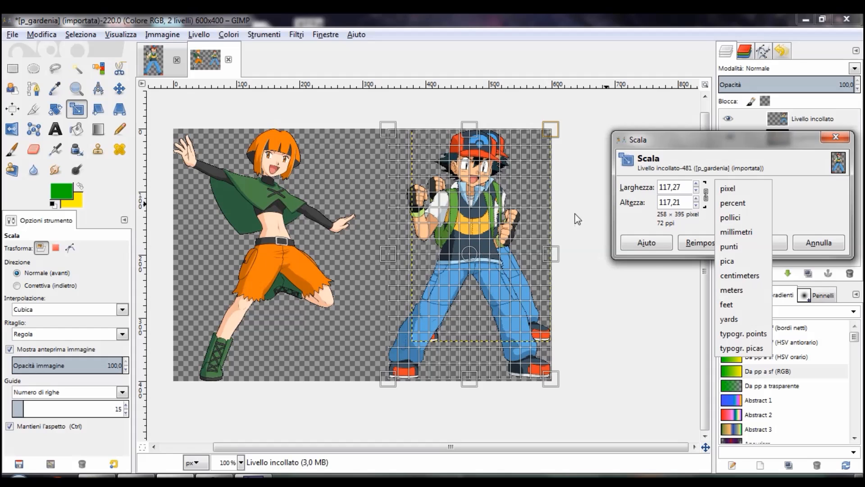
left_click(728, 188)
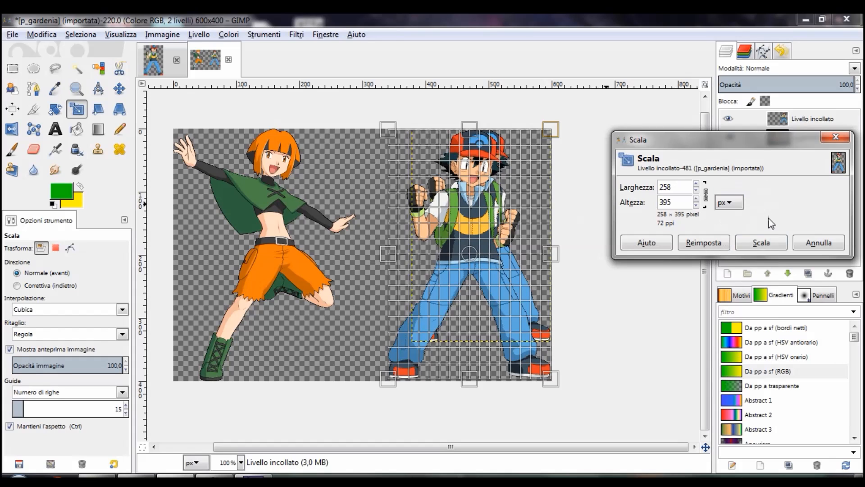
left_click(761, 242)
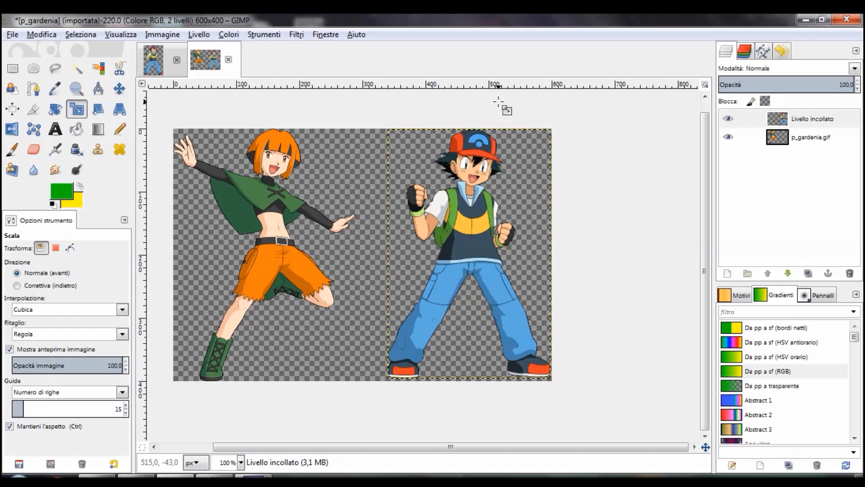
With the Free Select tool active, examine both characters' heads and the pasted character's chin and collar up close
left_click(57, 76)
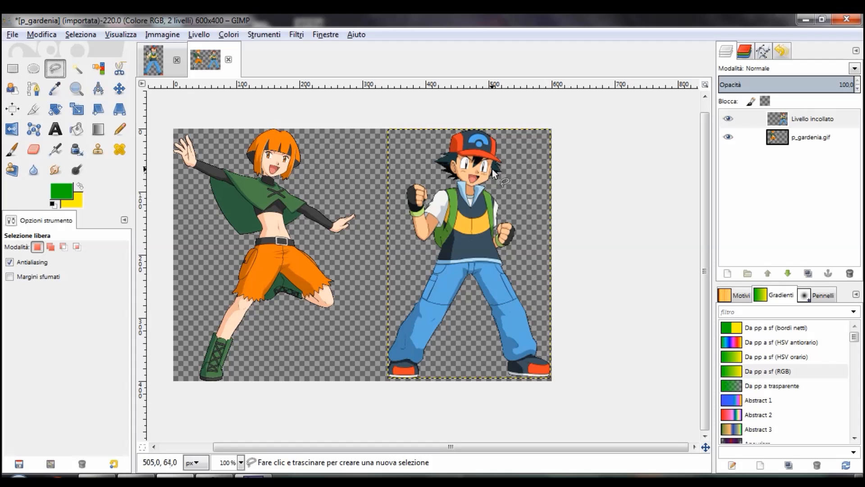
scroll(476, 181, "up", 4)
scroll(475, 177, "up", 2)
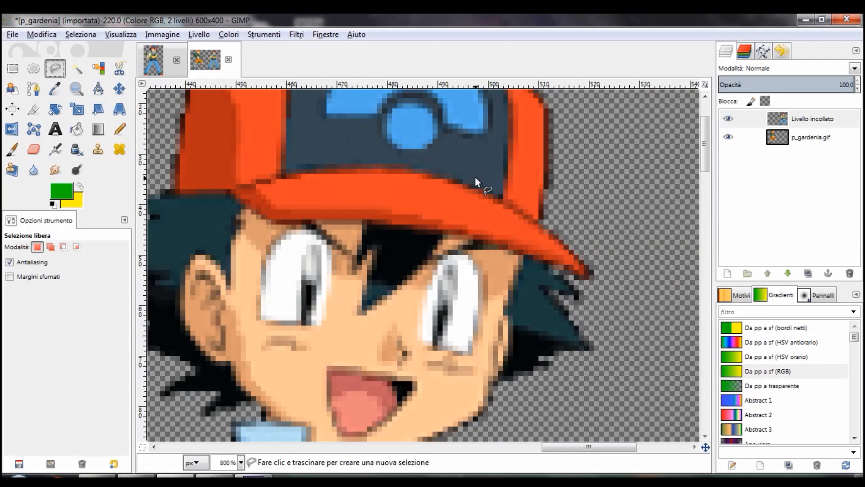
scroll(475, 177, "down", 5)
scroll(404, 194, "up", 6)
scroll(404, 194, "down", 4)
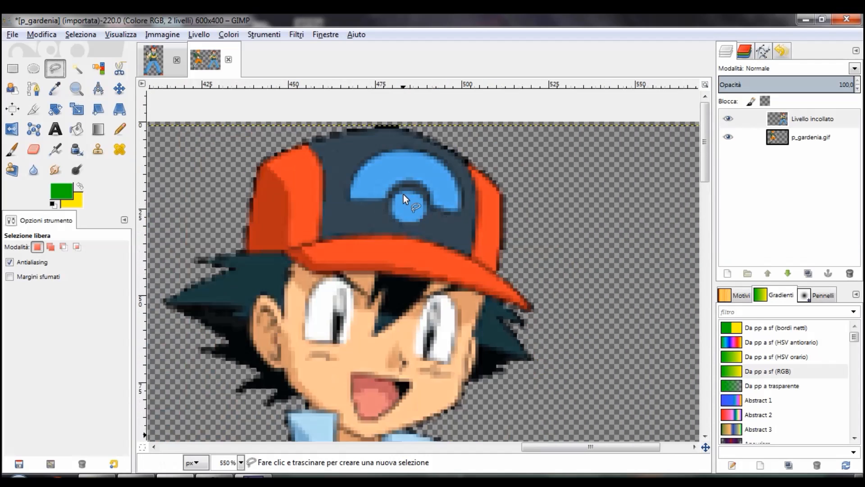
left_click_drag(268, 197, 517, 177)
scroll(369, 223, "up", 3)
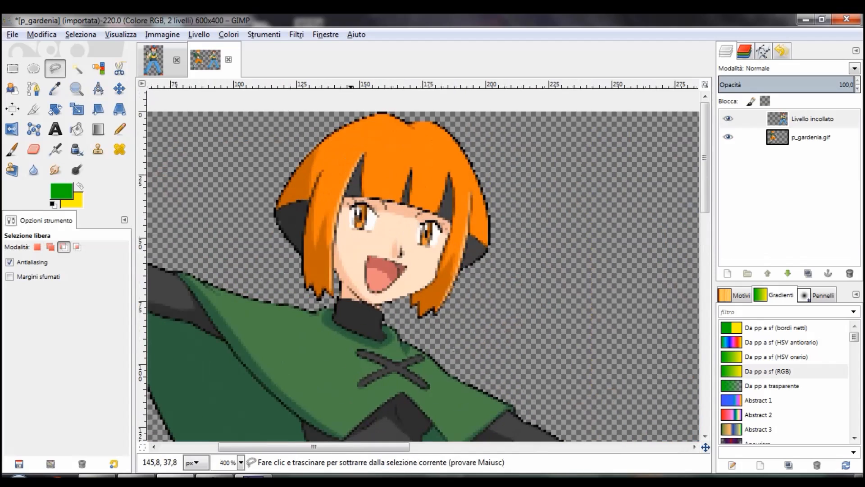
scroll(369, 223, "down", 3)
scroll(369, 223, "right", 8)
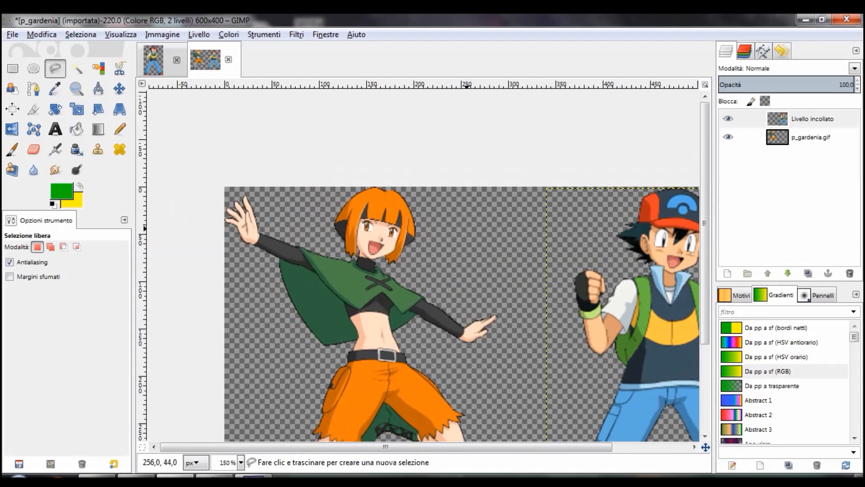
scroll(437, 228, "up", 3)
scroll(437, 228, "down", 5)
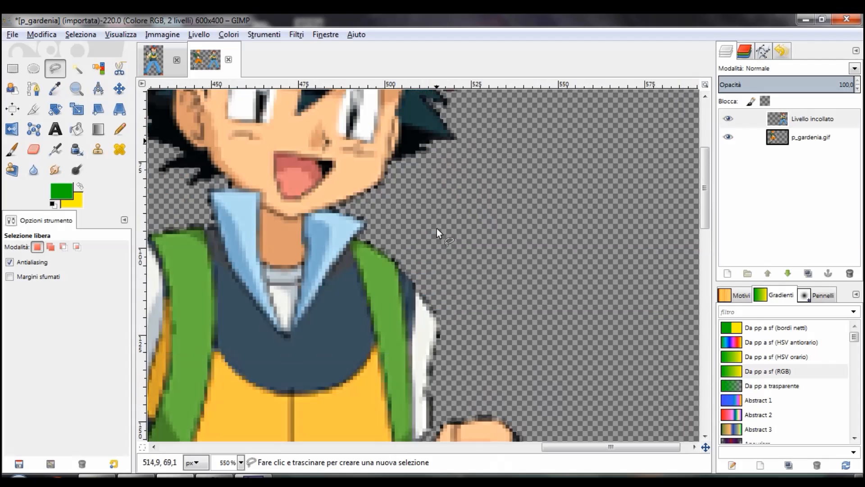
scroll(437, 228, "up", 4)
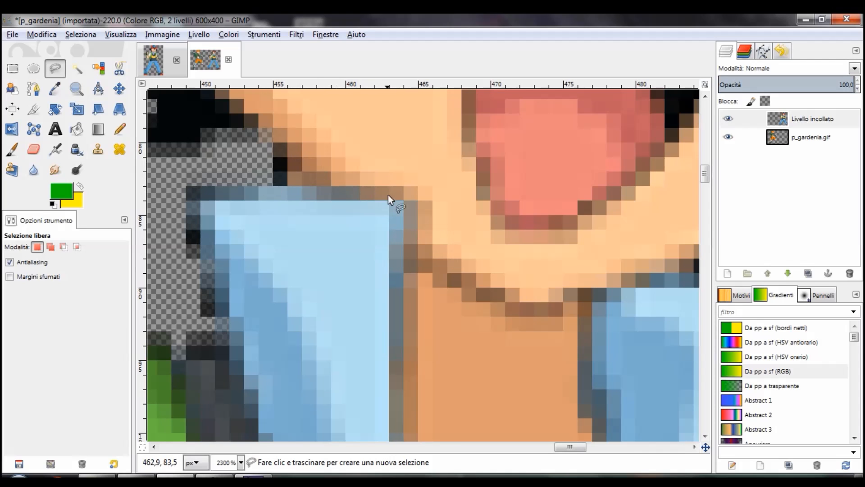
scroll(390, 339, "down", 4)
scroll(403, 240, "down", 5)
scroll(415, 212, "up", 5)
scroll(385, 255, "down", 5)
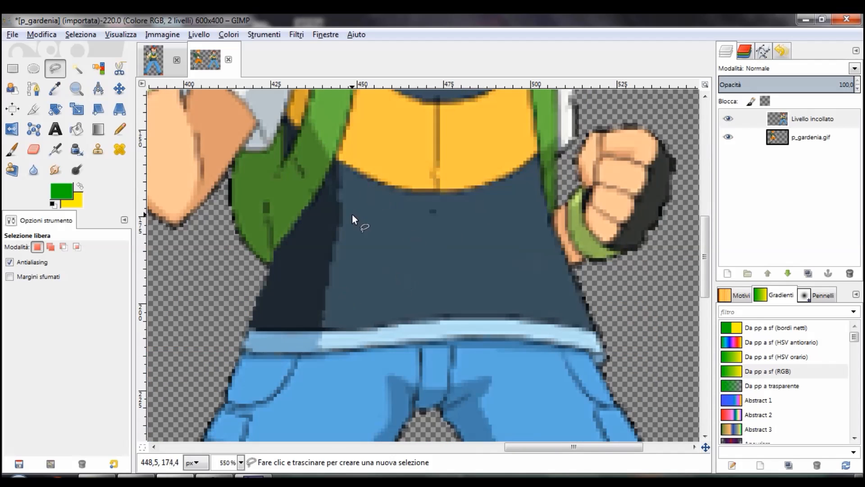
scroll(352, 215, "up", 5)
scroll(352, 214, "up", 2)
scroll(412, 250, "down", 4, "ctrl")
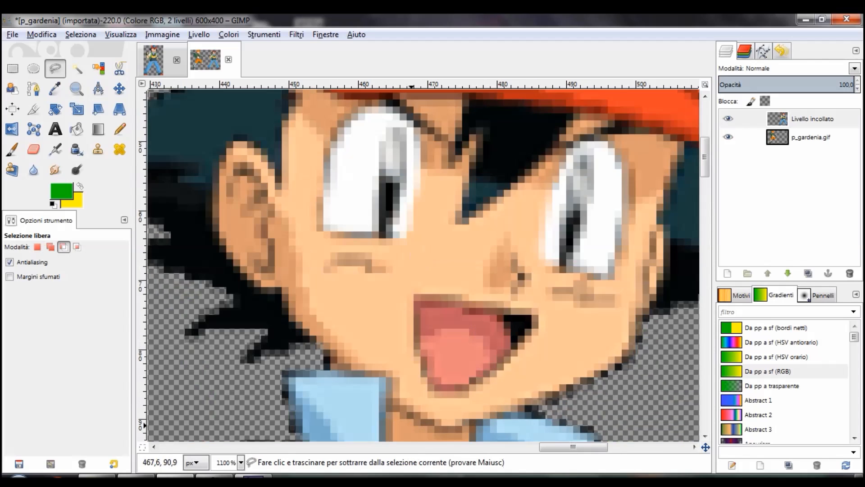
scroll(413, 246, "up", 4, "ctrl")
scroll(413, 246, "down", 2, "ctrl")
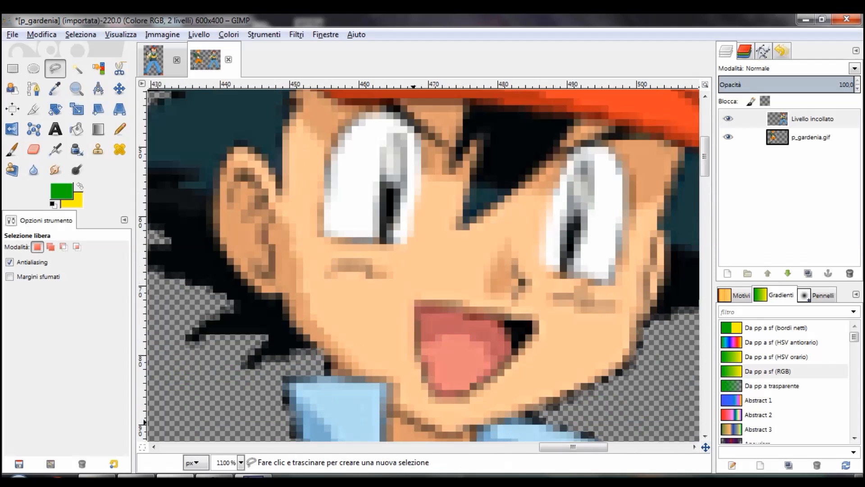
scroll(428, 248, "up", 4, "ctrl")
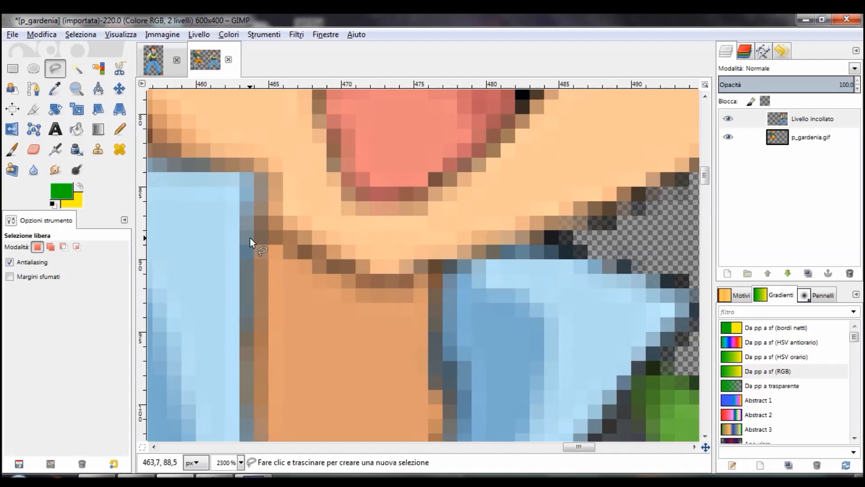
Begin a polygonal free selection at the pasted character's inner collar edge, following the chin and extending out past the hair beside the cap's visor tip
left_click(258, 247)
left_click(345, 297)
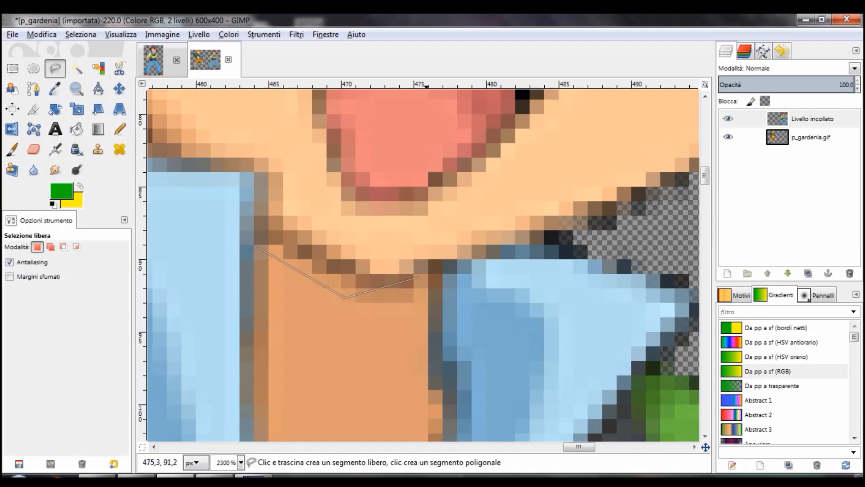
left_click(439, 281)
scroll(594, 236, "down", 2, "ctrl")
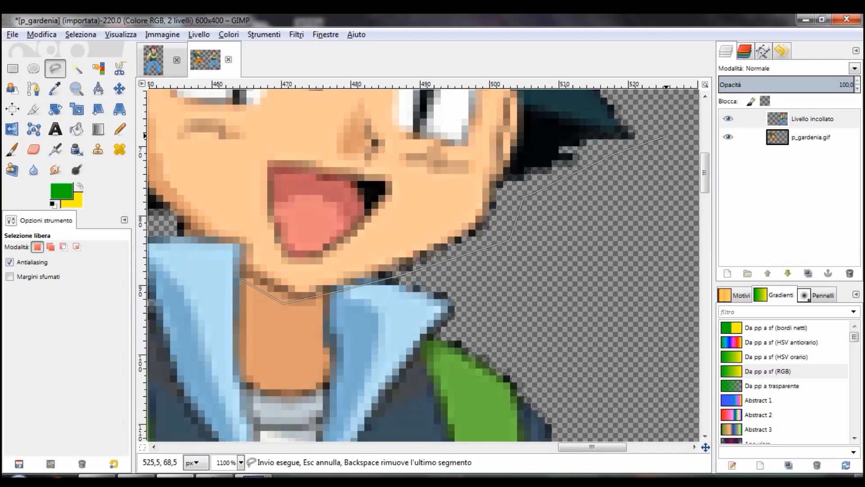
left_click(666, 135)
Continue the selection outline up beside the cap and across the canvas area above it
scroll(651, 174, "up", 4)
scroll(650, 182, "up", 6)
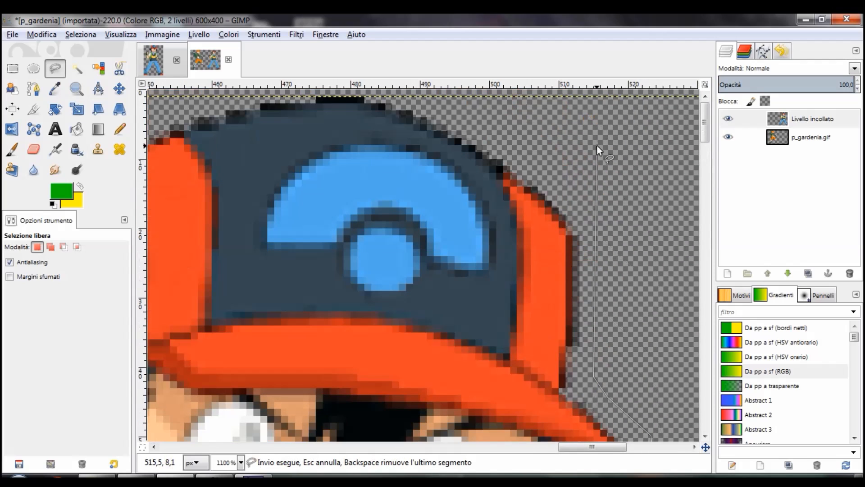
scroll(392, 116, "up", 2)
scroll(392, 117, "left", 3)
left_click(484, 150)
left_click(331, 154)
Carry the selection outline down around the spiky hair on the ear side and back toward the collar
scroll(410, 174, "left", 5)
scroll(409, 175, "down", 2)
scroll(259, 174, "down", 6)
scroll(258, 174, "left", 1)
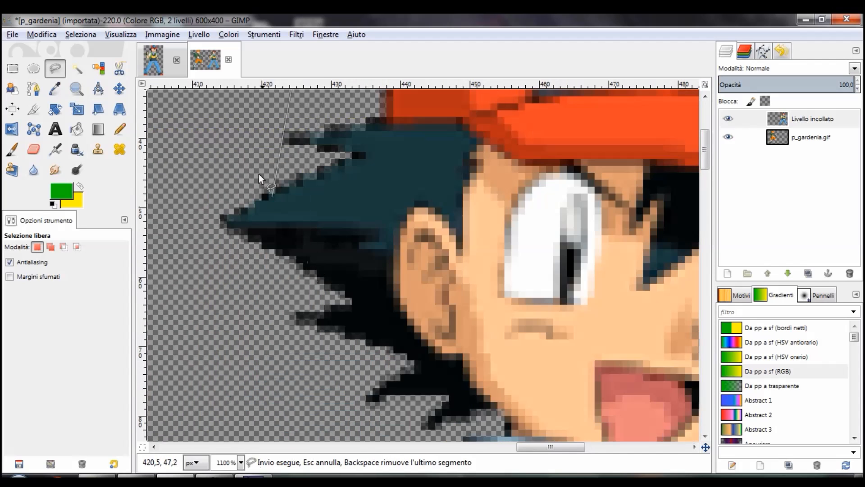
left_click(252, 150)
left_click(180, 240)
scroll(189, 235, "down", 5)
left_click(242, 230)
left_click(331, 260)
left_click(421, 267)
Run the selection outline along the collar's upper edge and down the jaw, closing it at its starting point
scroll(489, 247, "up", 2)
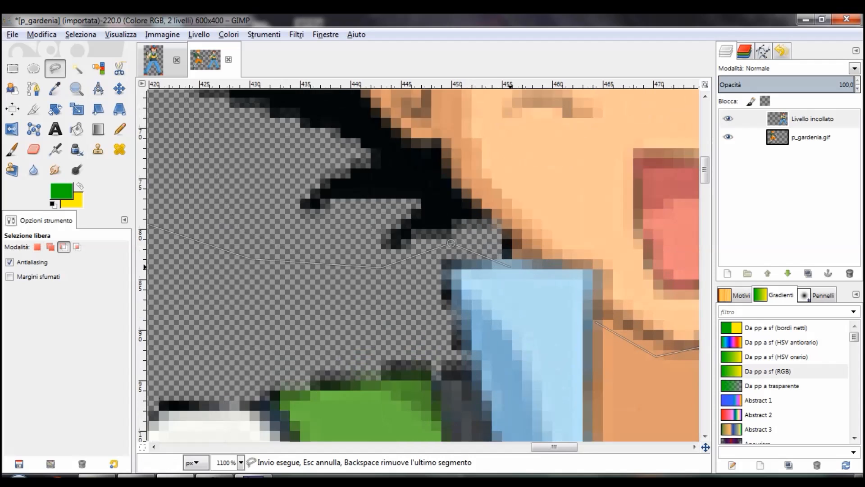
left_click(506, 254)
scroll(507, 254, "right", 3)
scroll(500, 250, "up", 2)
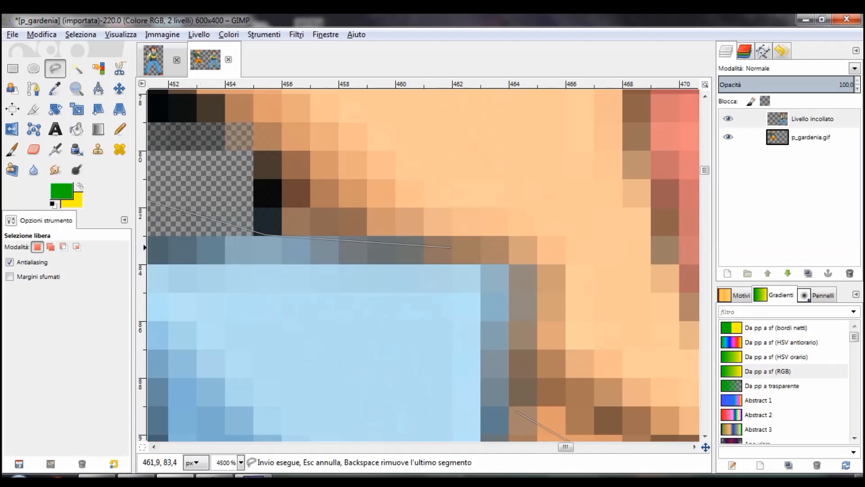
left_click(536, 235)
scroll(535, 234, "down", 3)
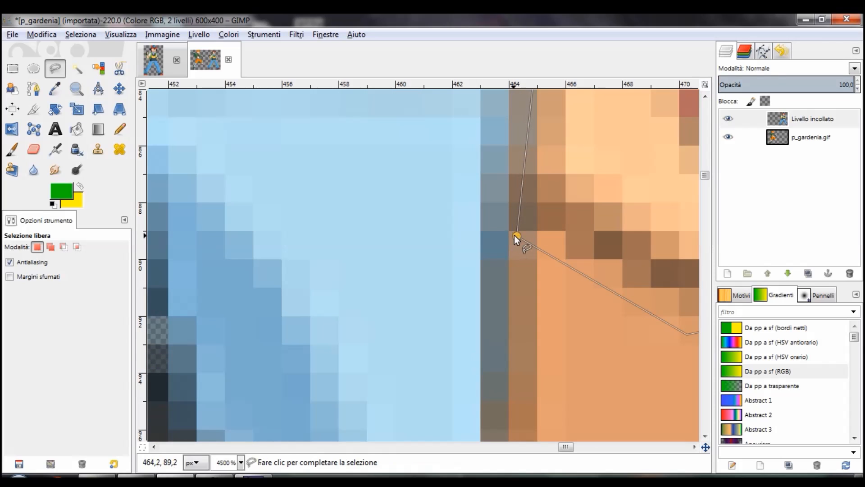
left_click(515, 235)
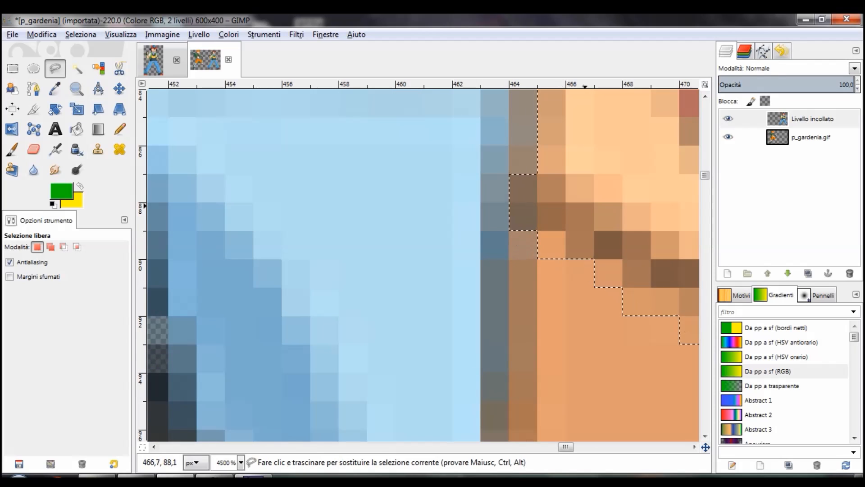
Copy the selected cap-wearing head and paste it as a new layer
scroll(572, 209, "down", 5)
scroll(530, 203, "up", 1)
scroll(530, 204, "down", 2)
scroll(464, 209, "up", 3)
scroll(463, 209, "down", 4)
scroll(463, 210, "down", 2)
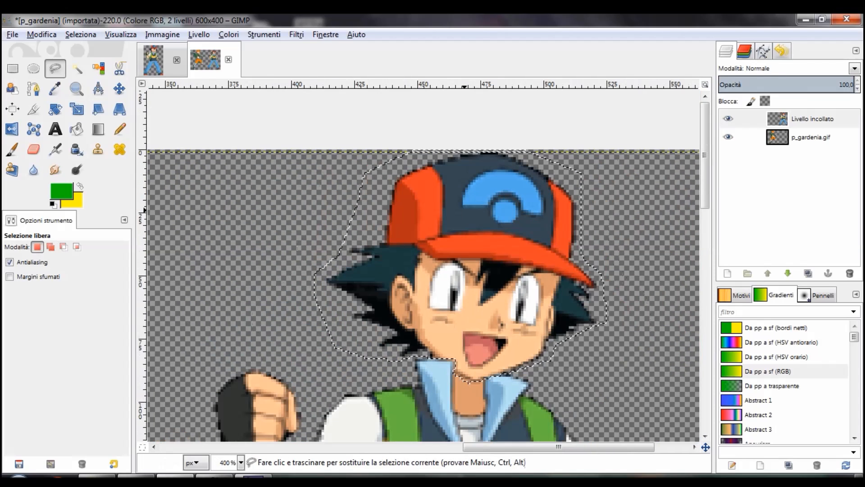
key("ctrl+c")
key("ctrl+v")
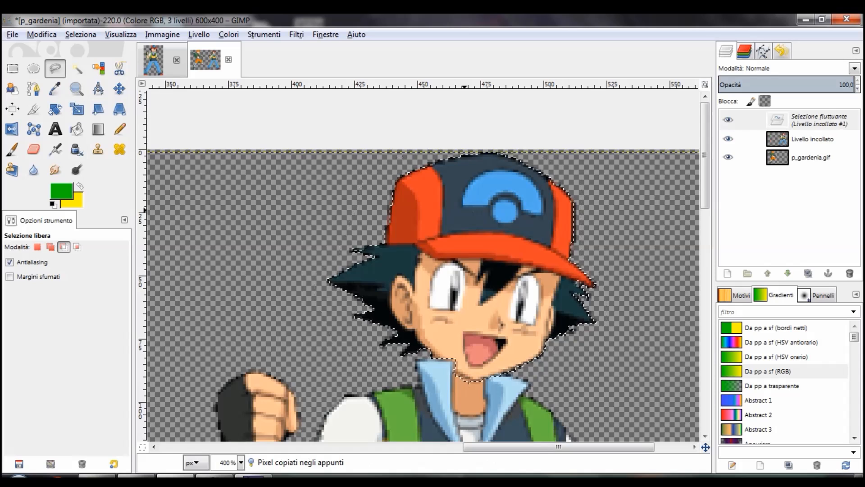
right_click(789, 118)
left_click(687, 142)
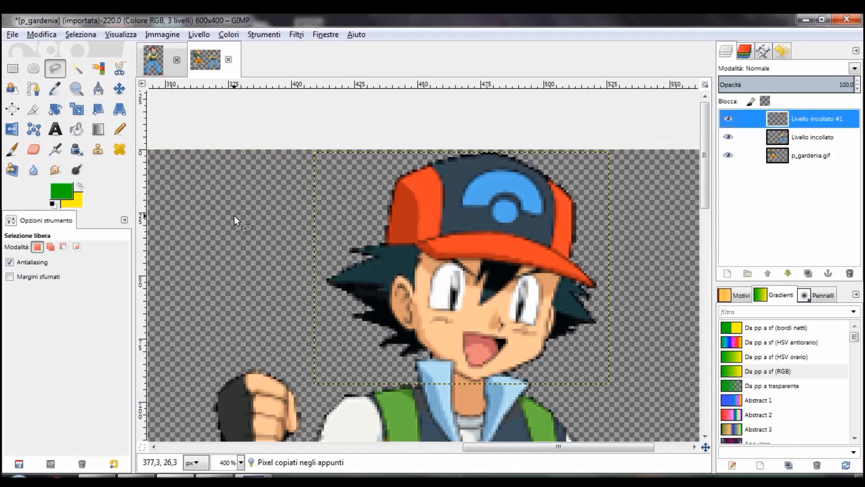
Move the copied head into the empty space between the two characters, away from the original body
left_click(120, 89)
left_click_drag(518, 252, 153, 205)
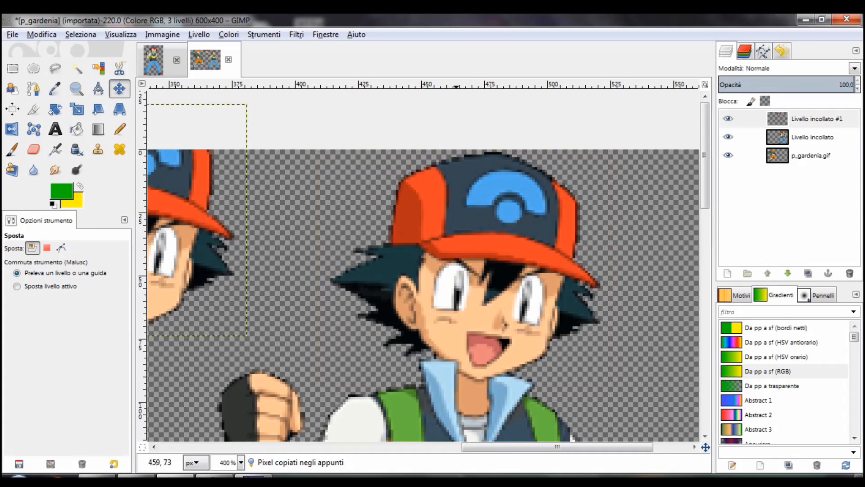
scroll(437, 323, "down", 1)
left_click_drag(437, 323, 356, 306)
scroll(345, 298, "down", 1)
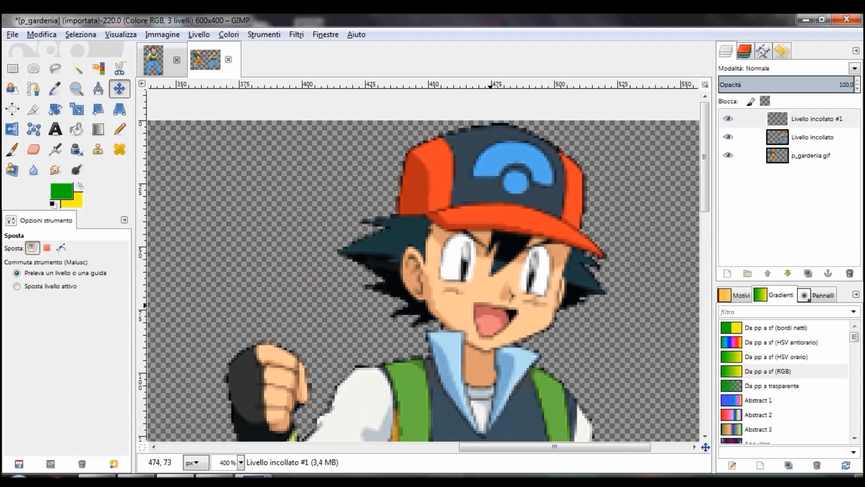
Activate the Livello incollato layer holding the cap-wearing character and choose the Eraser tool
left_click(788, 139)
scroll(543, 278, "down", 2)
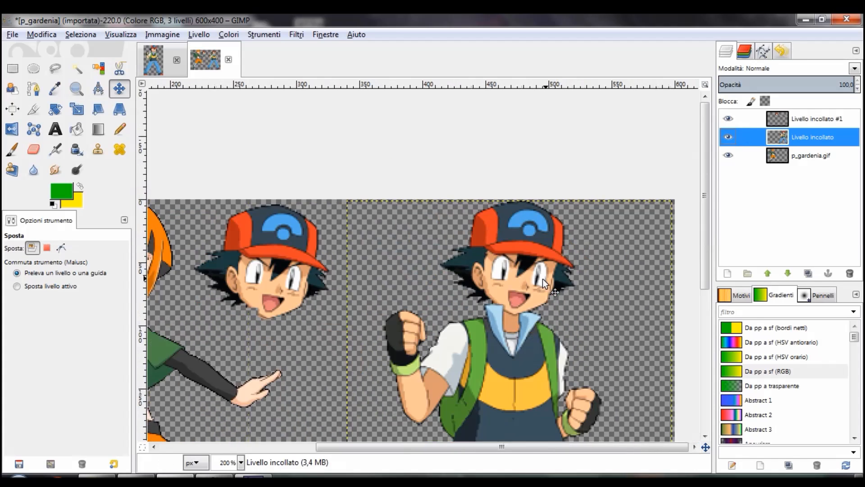
scroll(524, 294, "up", 1)
scroll(523, 294, "up", 2)
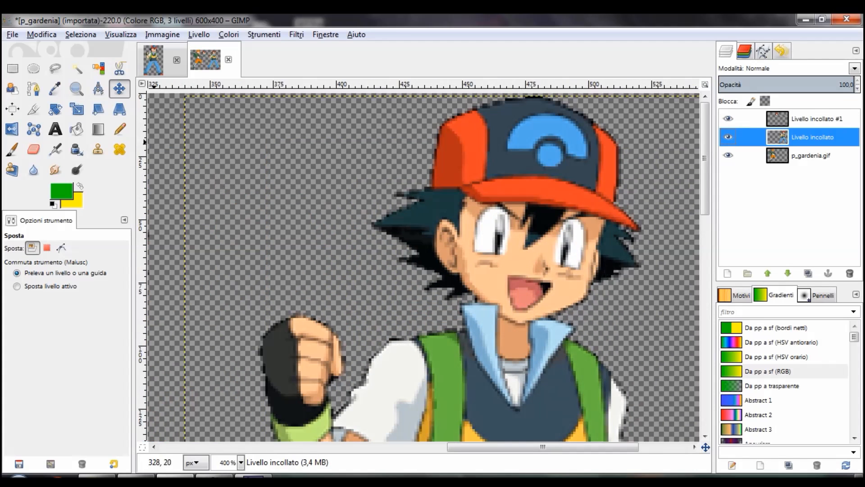
left_click(33, 149)
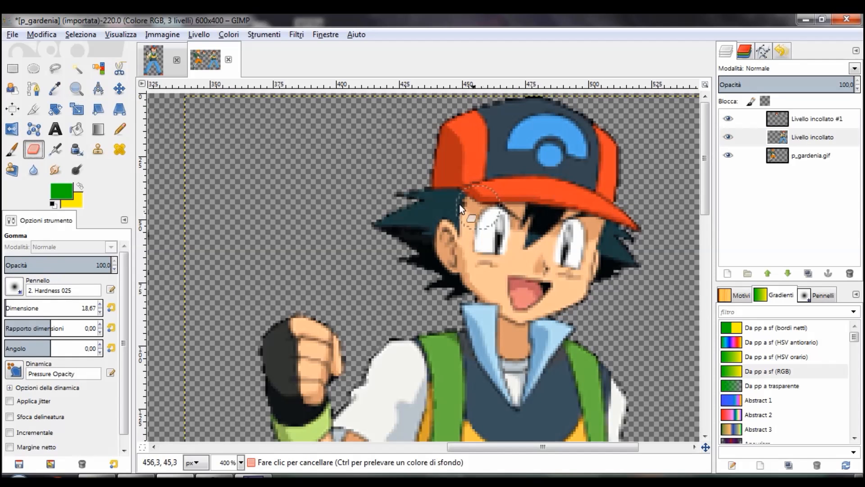
scroll(453, 214, "down", 2)
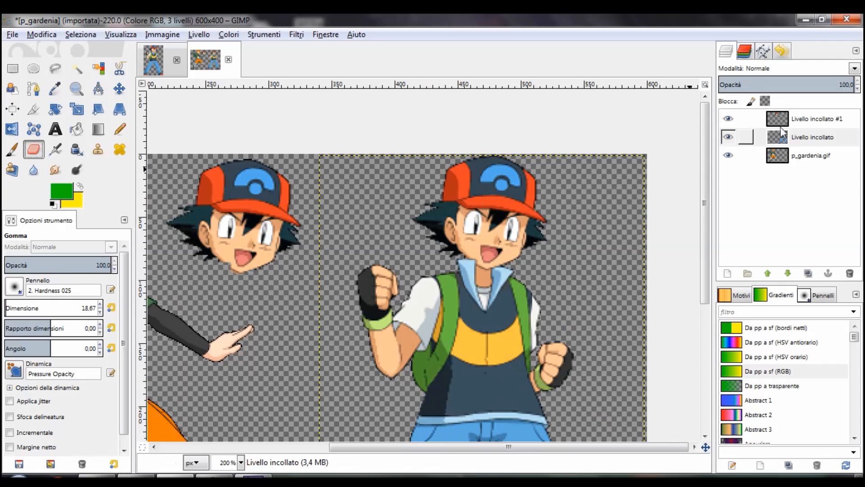
Bring the orange-haired character into view and make the p_gardenia.gif layer active
scroll(406, 207, "left", 6)
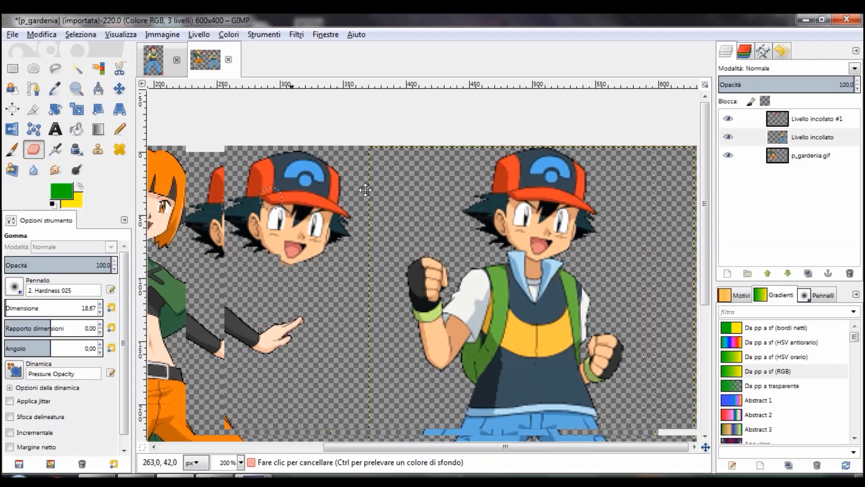
scroll(450, 203, "left", 3)
left_click(811, 118)
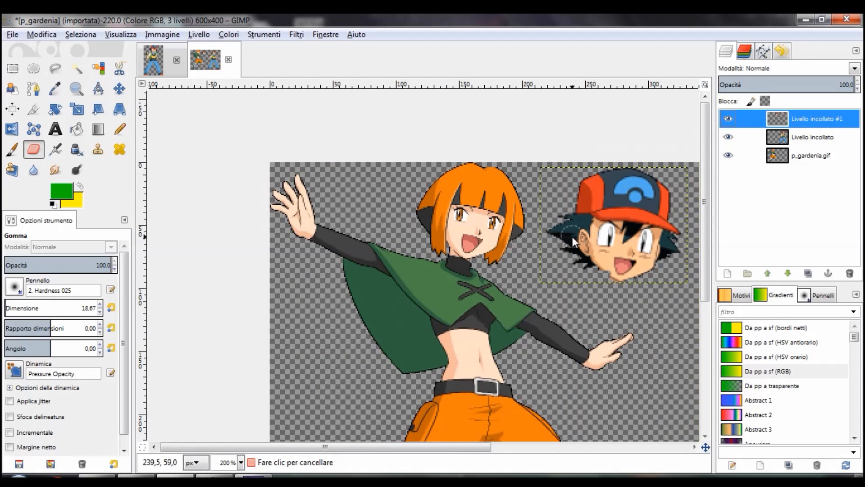
scroll(469, 250, "up", 2)
left_click(748, 156)
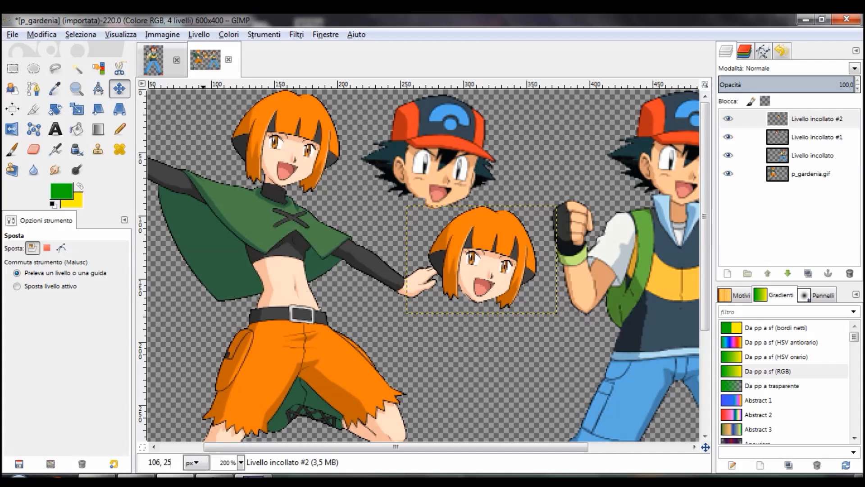
Begin a free selection with polygonal points in the transparent area beside the copied orange-haired head
left_click(55, 68)
scroll(401, 223, "down", 2)
scroll(484, 247, "up", 1, "ctrl")
scroll(450, 187, "up", 3, "ctrl")
left_click(481, 236)
left_click(561, 163)
scroll(559, 148, "up", 3)
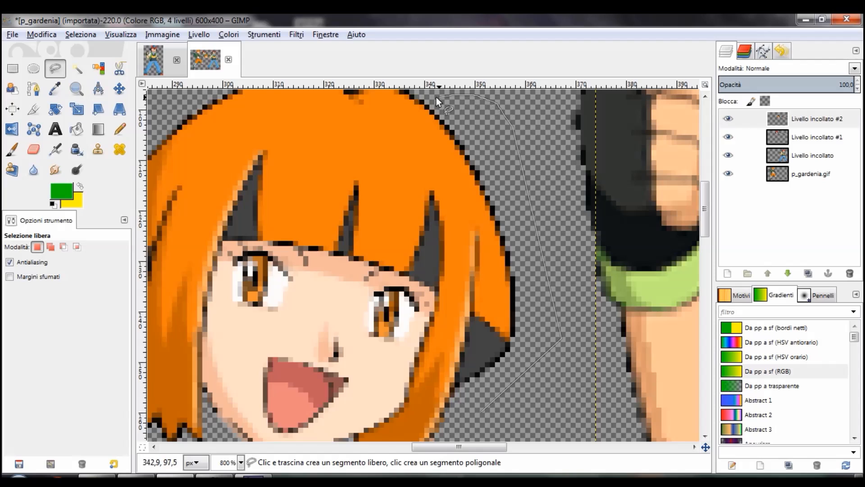
Add freehand segments across the orange hair and face, and close the outline below the chin into a selection
left_click_drag(310, 315, 223, 209)
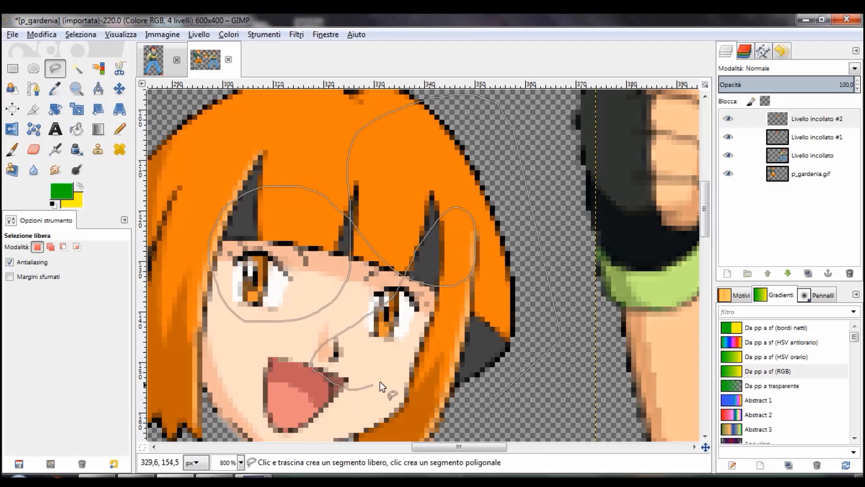
mouse_move(474, 119)
left_mouse_down()
mouse_move(316, 80)
mouse_move(179, 137)
mouse_move(146, 401)
mouse_move(441, 392)
mouse_move(454, 190)
mouse_move(204, 178)
left_mouse_up()
scroll(300, 211, "down", 5)
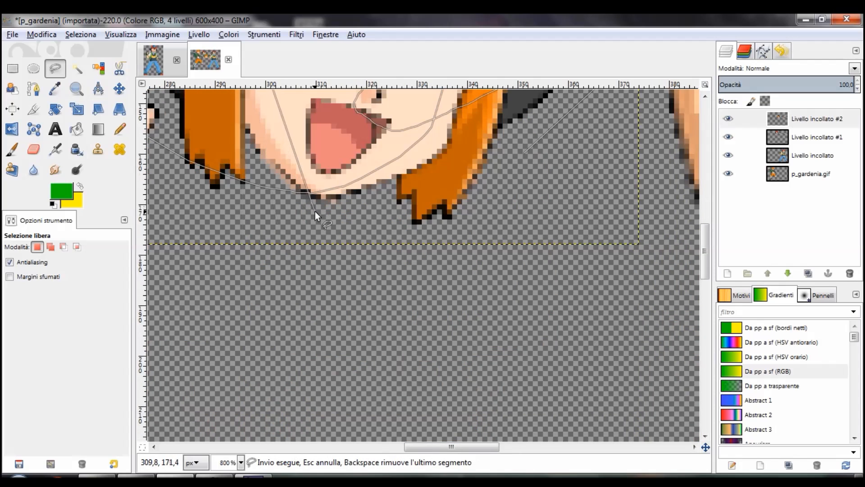
scroll(518, 279, "up", 2)
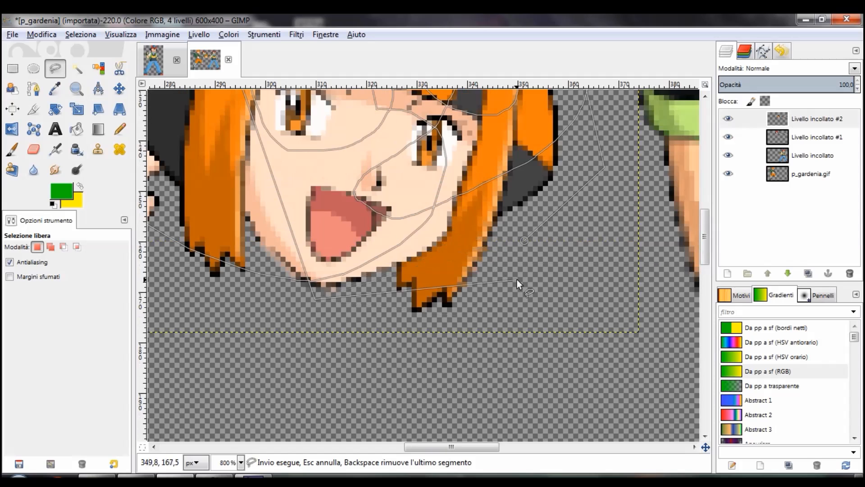
double_click(538, 290)
scroll(574, 245, "up", 2)
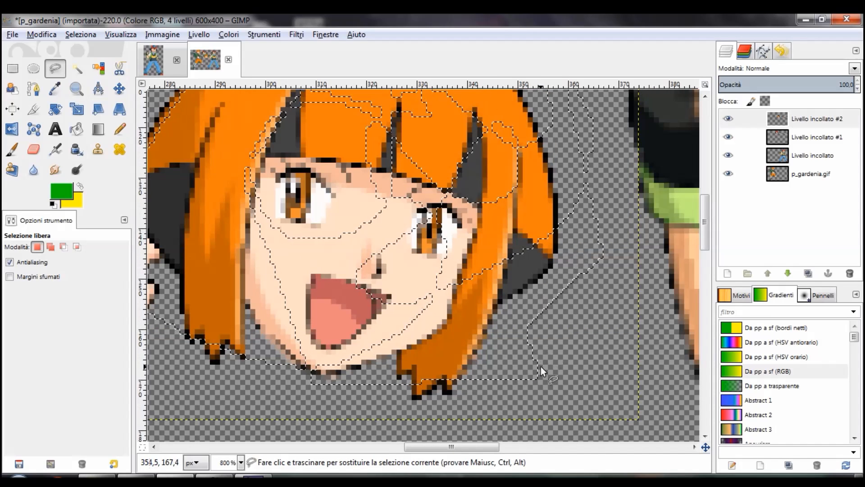
scroll(511, 258, "down", 3)
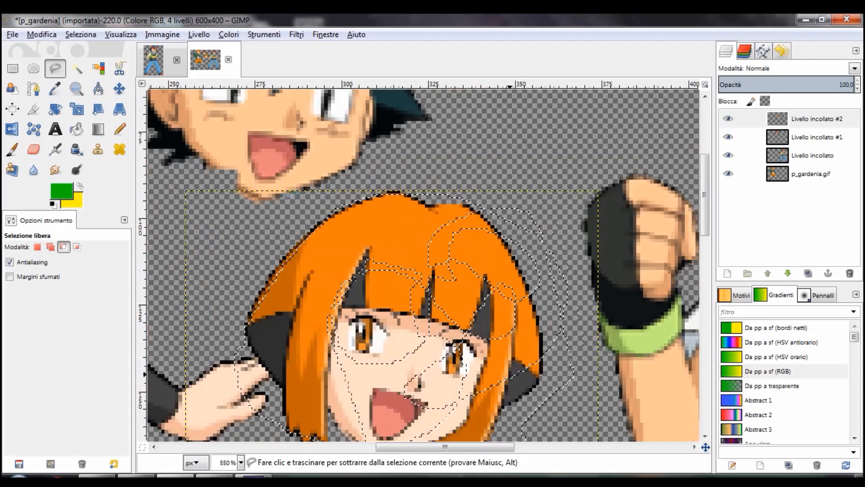
scroll(494, 240, "up", 3)
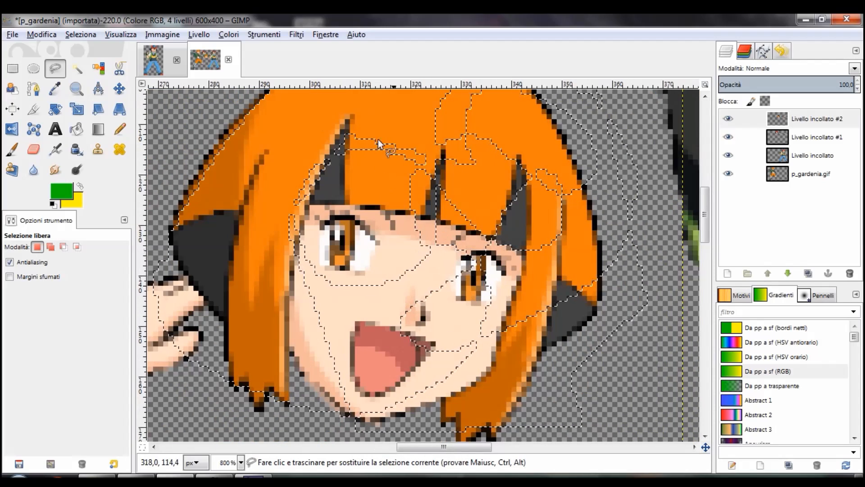
scroll(417, 230, "down", 2)
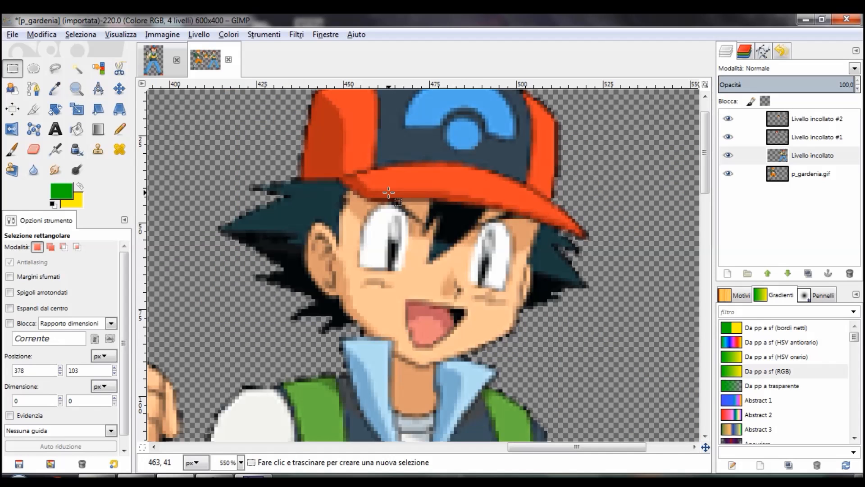
On the Livello incollato layer, erase the cap-wearing character's ear-side hair, ear and upper face with the 2. Hardness 075 brush
left_click(34, 150)
scroll(376, 237, "down", 4)
scroll(377, 239, "left", 5)
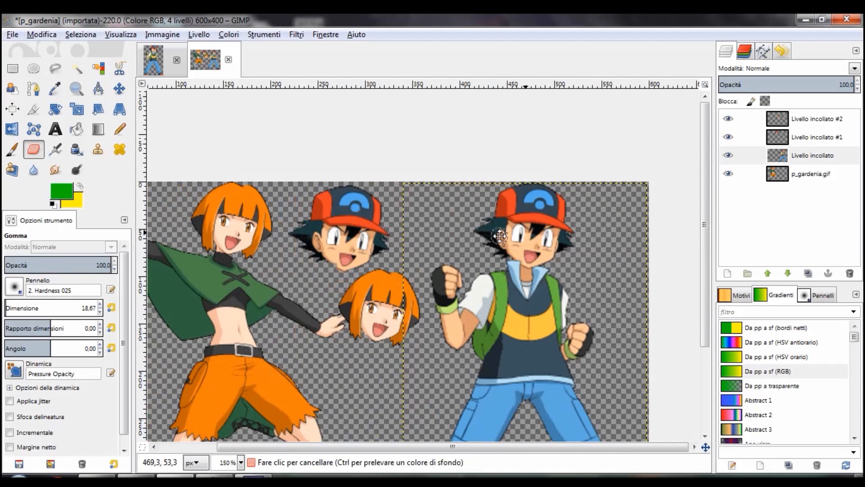
scroll(377, 238, "up", 1)
scroll(499, 211, "up", 3)
mouse_move(499, 211)
left_mouse_down()
mouse_move(383, 212)
mouse_move(411, 178)
mouse_move(381, 189)
mouse_move(500, 145)
left_mouse_up()
scroll(19, 292, "down", 2)
mouse_move(322, 242)
left_mouse_down()
mouse_move(372, 188)
mouse_move(329, 167)
mouse_move(346, 206)
mouse_move(322, 256)
mouse_move(379, 259)
mouse_move(337, 283)
left_mouse_up()
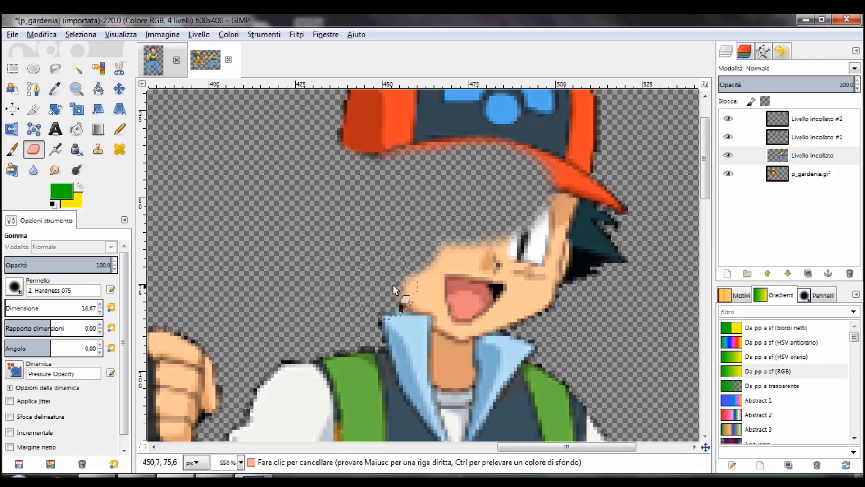
Erase the rest of the cap-wearing character's face, hair and cap down to the collar
mouse_move(403, 283)
left_mouse_down()
mouse_move(487, 290)
mouse_move(499, 272)
left_mouse_up()
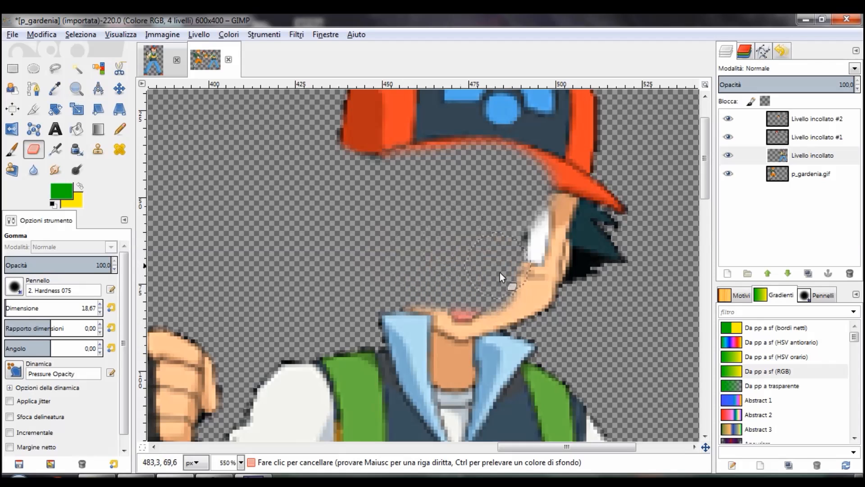
mouse_move(478, 305)
left_mouse_down()
mouse_move(509, 298)
mouse_move(534, 311)
mouse_move(433, 295)
mouse_move(471, 268)
mouse_move(525, 272)
mouse_move(475, 232)
mouse_move(475, 219)
mouse_move(595, 199)
mouse_move(517, 175)
mouse_move(439, 172)
left_mouse_up()
scroll(439, 172, "up", 3)
mouse_move(391, 215)
left_mouse_down()
mouse_move(309, 169)
mouse_move(339, 204)
left_mouse_up()
left_click_drag(585, 215, 520, 115)
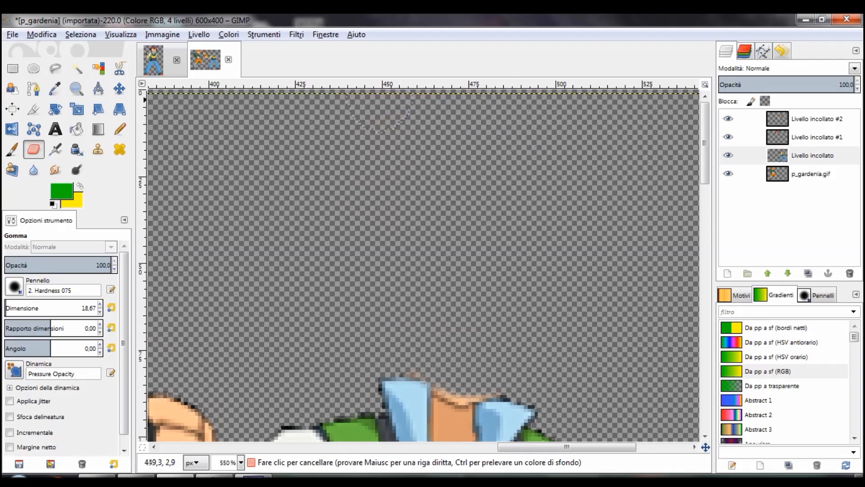
Examine the headless body's neck and collar edges up close for leftover head pixels
scroll(459, 158, "down", 1)
scroll(453, 198, "up", 2)
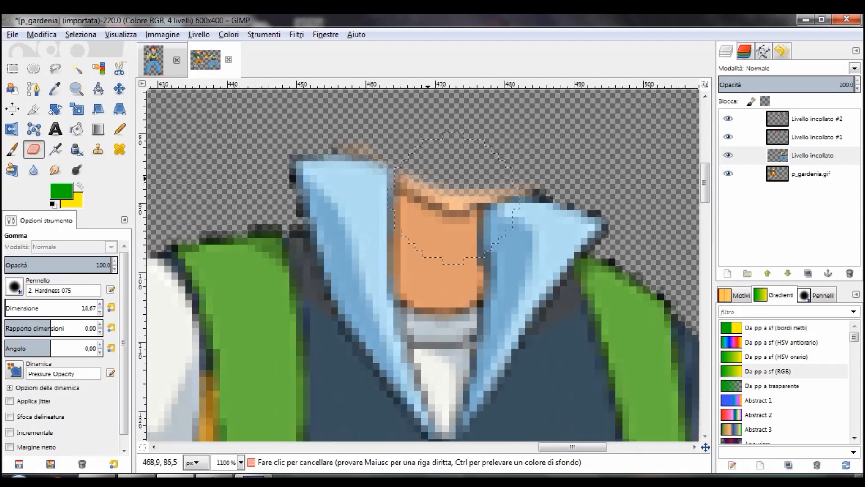
scroll(427, 139, "down", 4)
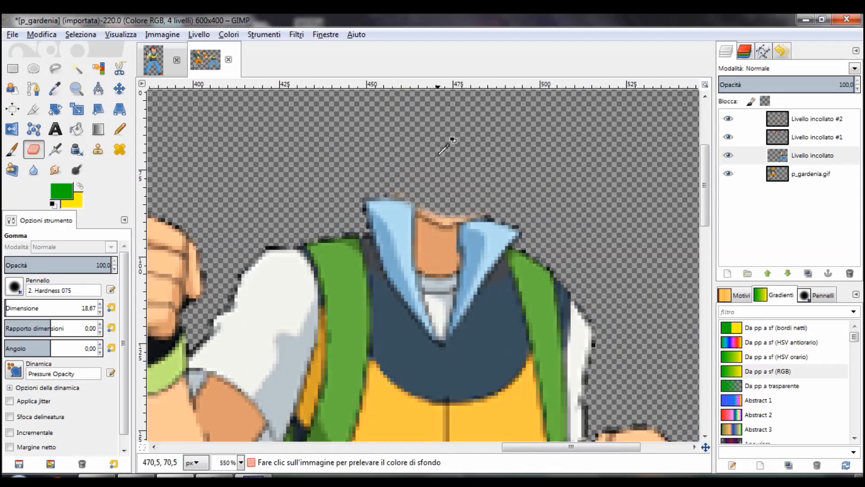
scroll(552, 259, "up", 3)
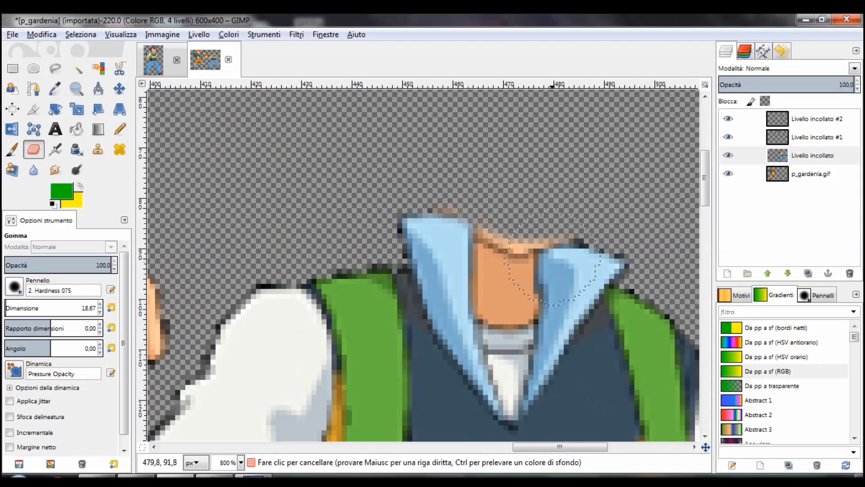
scroll(512, 178, "down", 3)
scroll(519, 240, "up", 2)
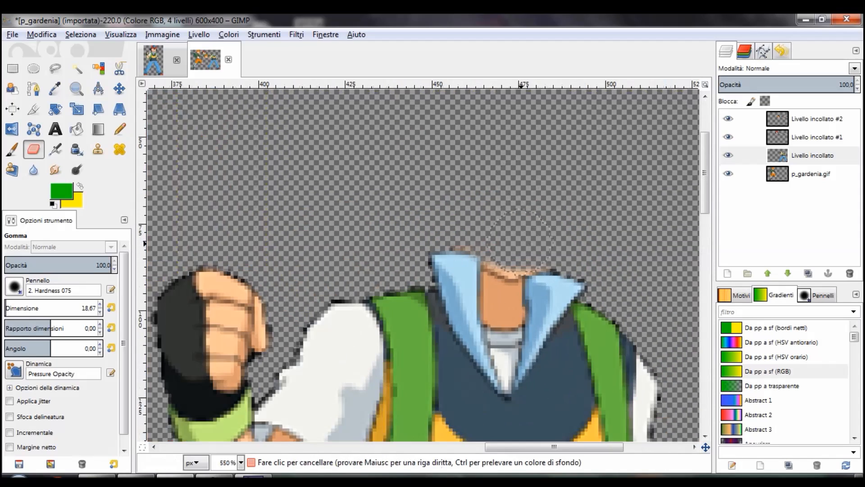
scroll(526, 218, "down", 2)
scroll(552, 243, "up", 3)
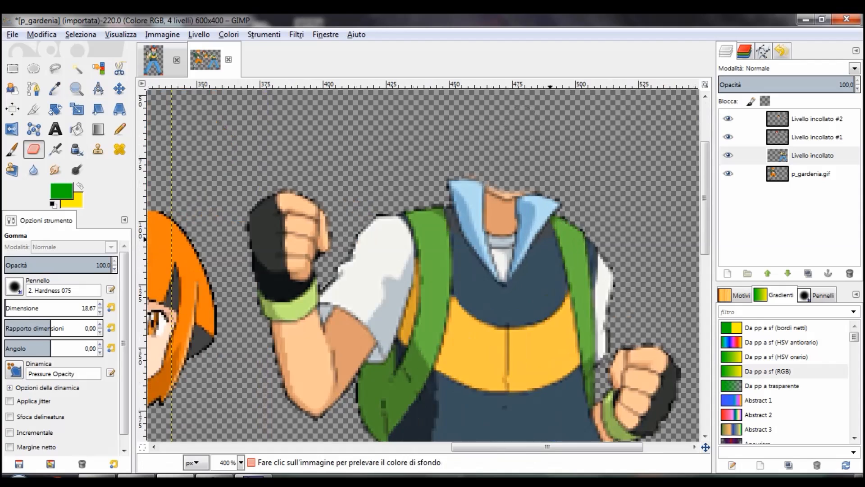
scroll(550, 243, "down", 2)
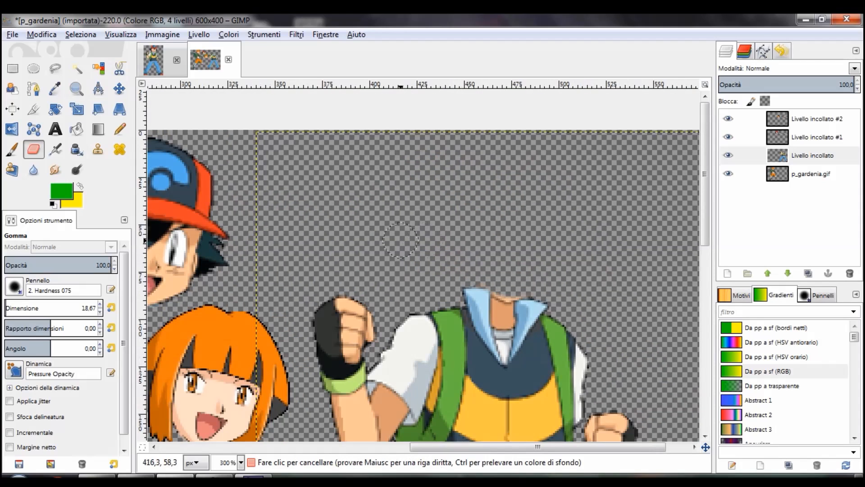
scroll(426, 239, "up", 2)
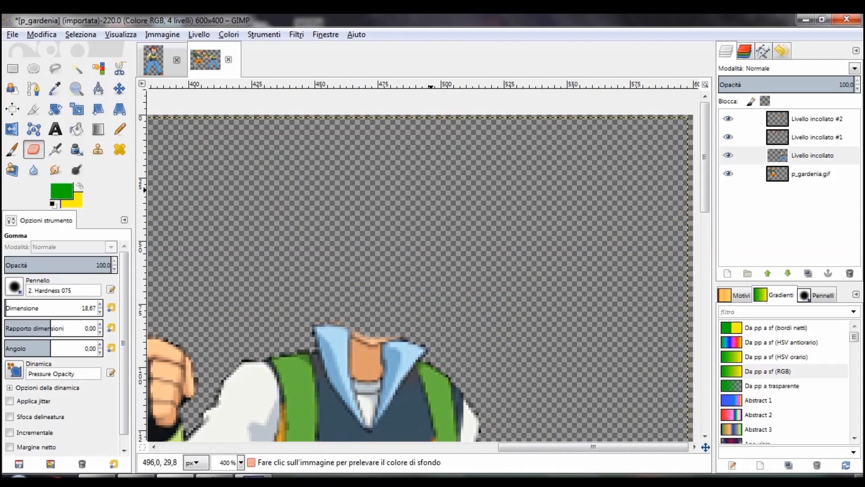
Make the p_gardenia.gif layer the active layer
scroll(428, 195, "down", 5)
scroll(417, 187, "up", 2)
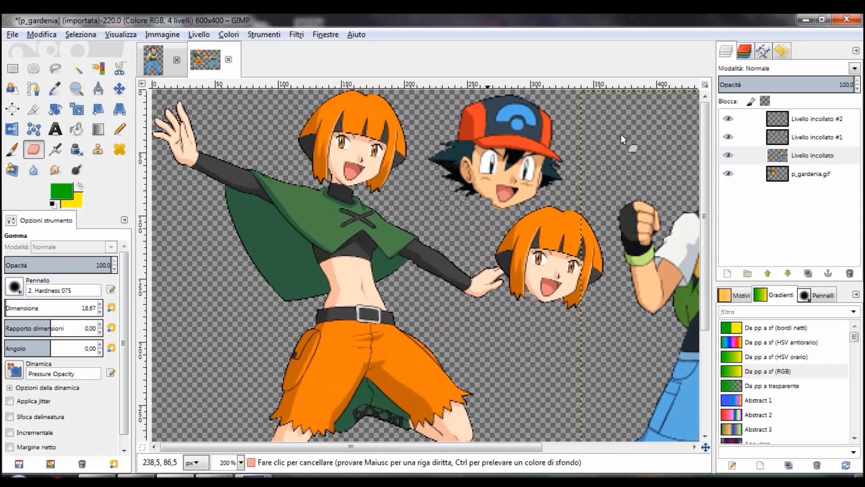
left_click(789, 177)
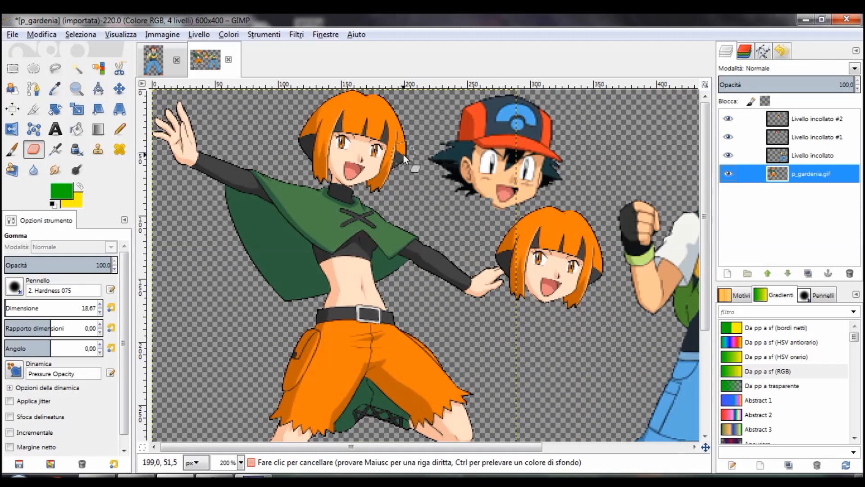
Try erasing the original orange-haired head on the p_gardenia.gif layer in broad strokes, and undo the strokes
scroll(404, 155, "up", 2)
left_click_drag(439, 162, 399, 131)
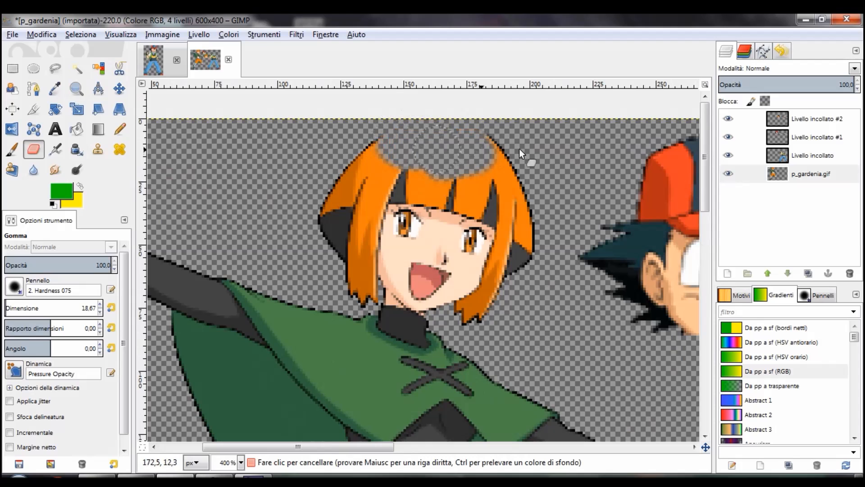
mouse_move(473, 172)
left_mouse_down()
mouse_move(529, 248)
mouse_move(504, 270)
mouse_move(537, 214)
left_mouse_up()
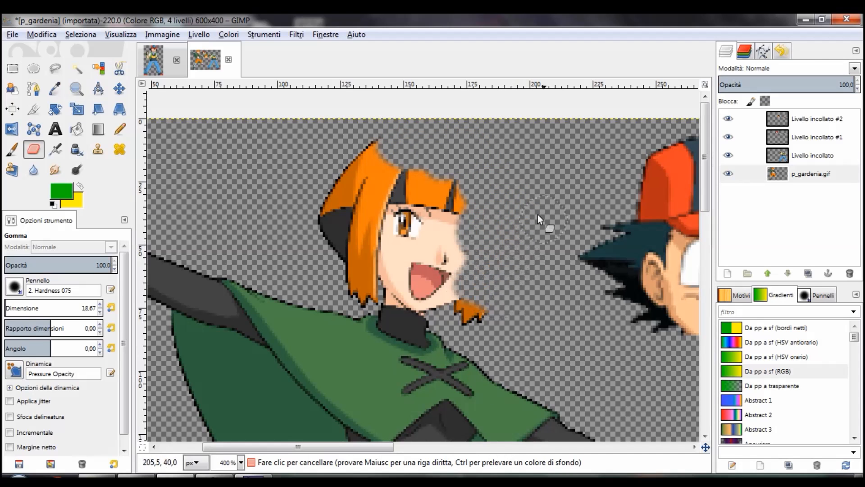
mouse_move(453, 201)
left_mouse_down()
mouse_move(333, 158)
mouse_move(315, 177)
left_mouse_up()
mouse_move(314, 223)
left_mouse_down()
mouse_move(341, 246)
mouse_move(332, 259)
mouse_move(356, 264)
left_mouse_up()
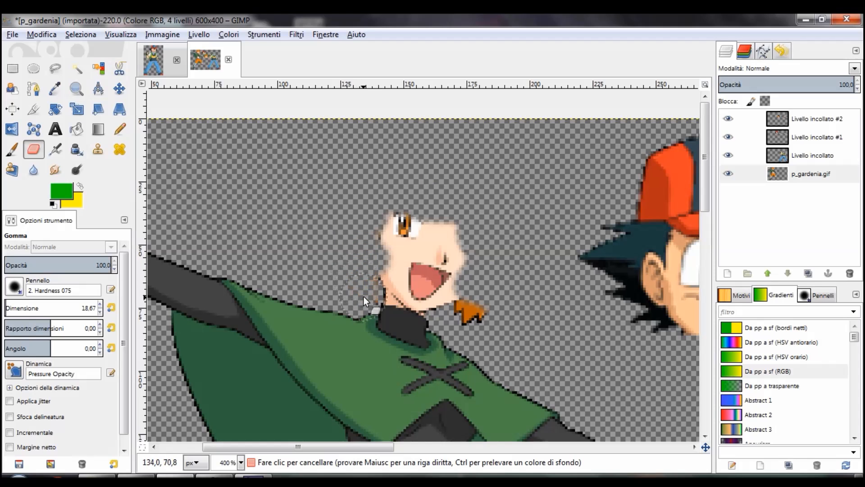
scroll(374, 270, "up", 1, "ctrl")
key("ctrl+z")
key("ctrl+z")
key("ctrl+z")
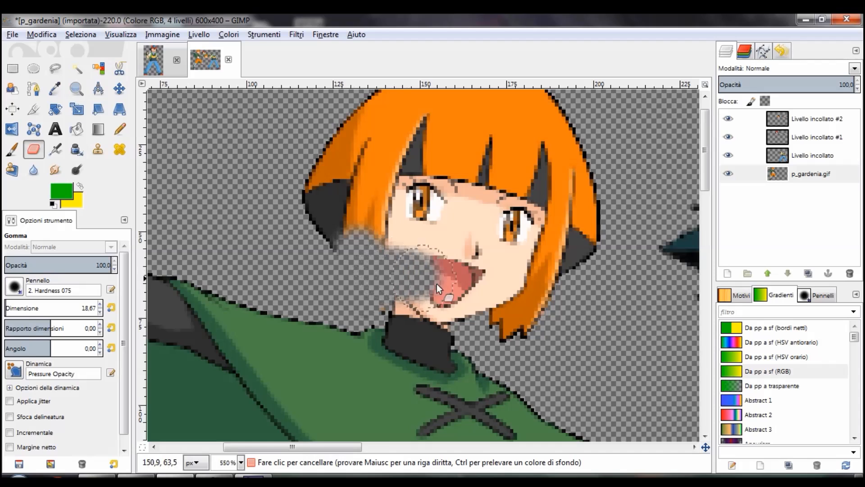
Erase the caped character's mouth, face, fringe and remaining orange hair on p_gardenia.gif, keeping the neck and dark collar
mouse_move(432, 287)
left_mouse_down()
mouse_move(492, 303)
mouse_move(498, 261)
mouse_move(509, 279)
mouse_move(500, 319)
left_mouse_up()
mouse_move(535, 278)
left_mouse_down()
mouse_move(499, 211)
mouse_move(430, 237)
mouse_move(405, 221)
mouse_move(351, 220)
mouse_move(432, 216)
mouse_move(476, 200)
mouse_move(406, 237)
left_mouse_up()
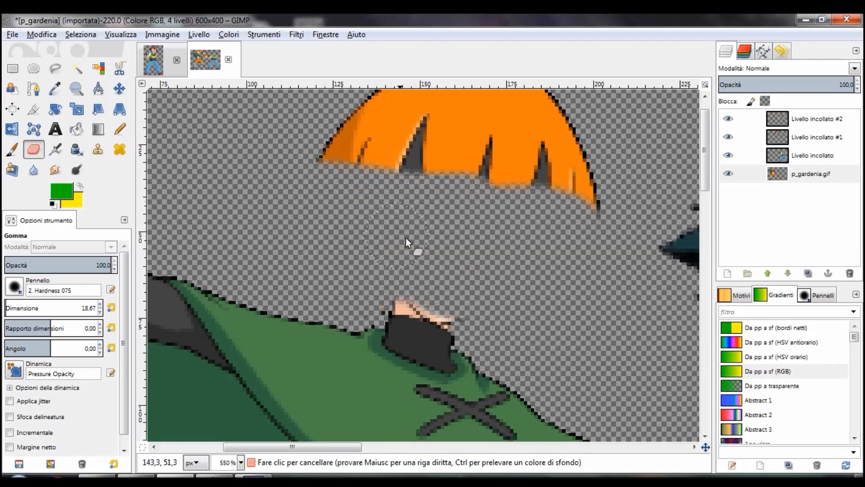
mouse_move(513, 274)
left_mouse_down()
mouse_move(447, 170)
mouse_move(620, 200)
mouse_move(503, 180)
mouse_move(500, 163)
mouse_move(385, 113)
mouse_move(542, 147)
mouse_move(498, 152)
mouse_move(623, 125)
mouse_move(485, 90)
mouse_move(543, 166)
mouse_move(478, 194)
left_mouse_up()
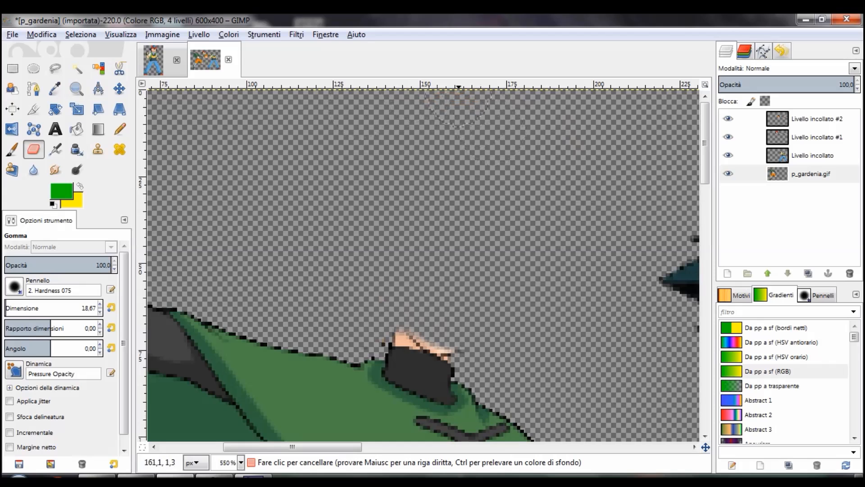
key("minus")
key("minus")
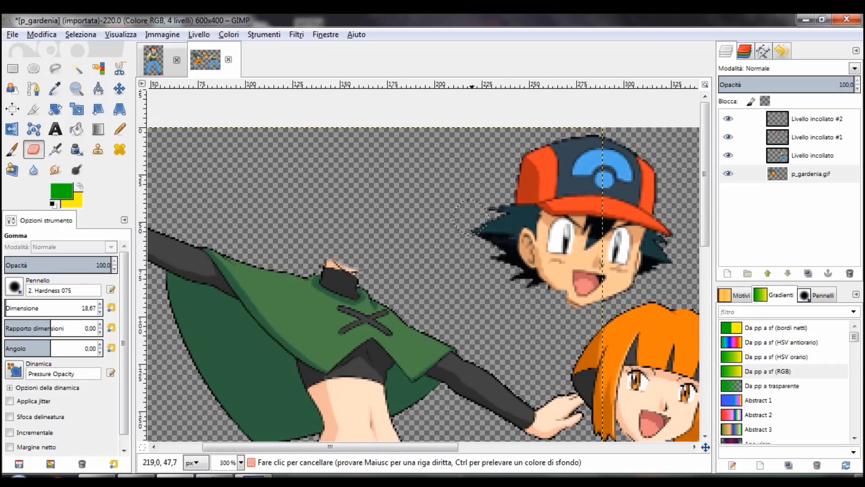
Move the cut-out cap-wearing head onto the neck of the headless green-caped body
scroll(470, 217, "down", 4)
left_click(119, 89)
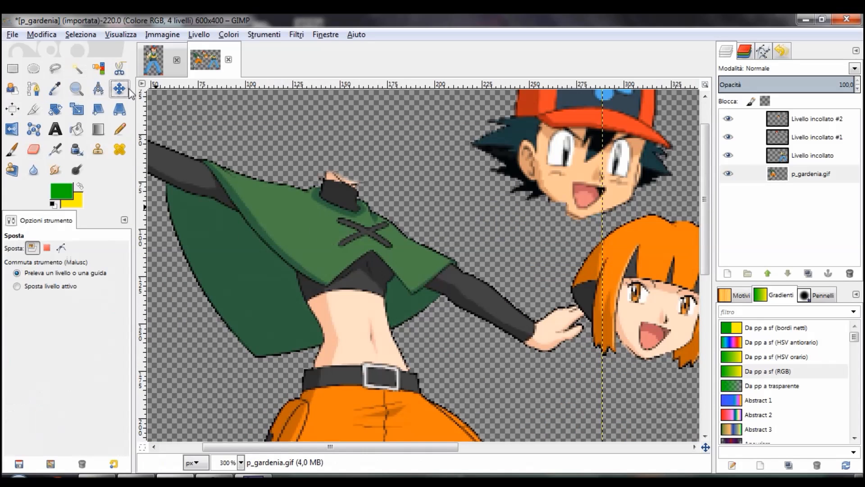
left_click_drag(569, 142, 343, 110)
left_click(401, 166)
Move the cut-out orange-haired head onto the collar of the body with the green backpack
key("minus")
key("minus")
left_click_drag(413, 203, 512, 157)
left_click(456, 166)
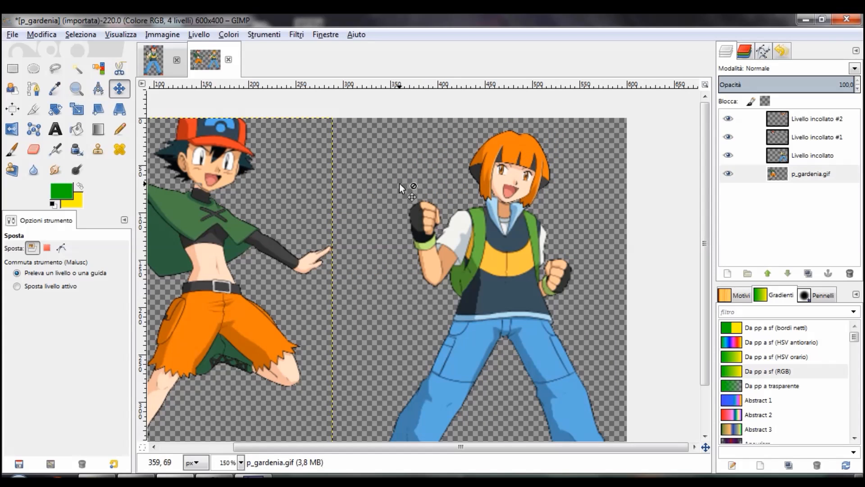
Examine up close how the cap-wearing head's chin and jaw meet the caped body's neck and collar
scroll(280, 182, "left", 4)
key("plus")
key("plus")
key("plus")
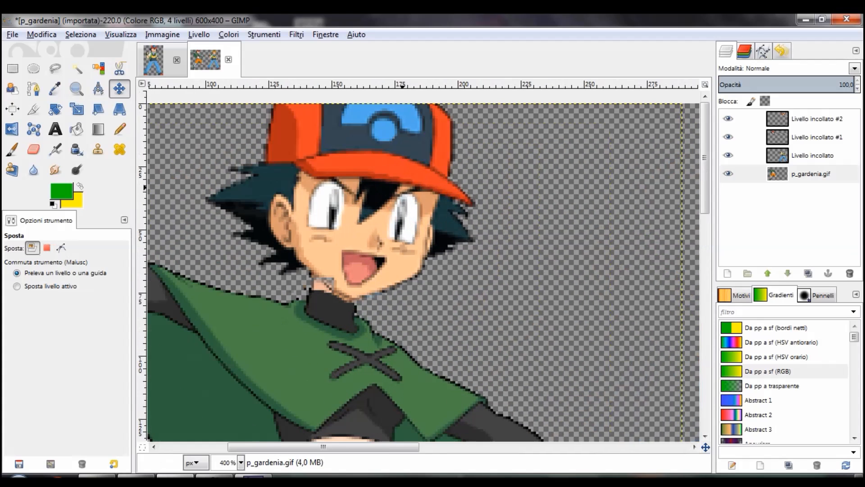
key("minus")
key("minus")
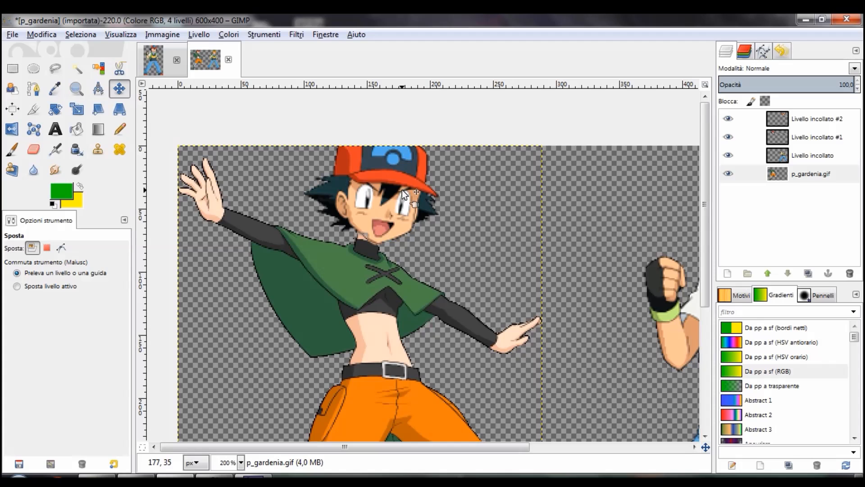
key("5")
key("shift+s")
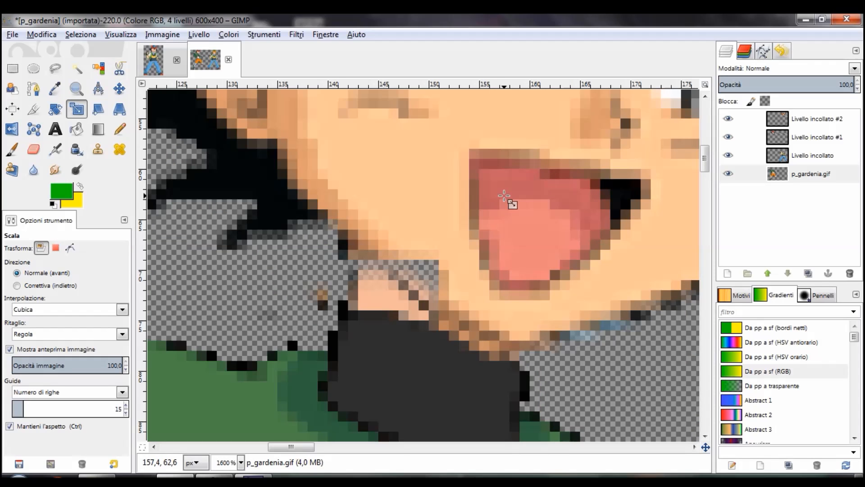
scroll(464, 205, "down", 1)
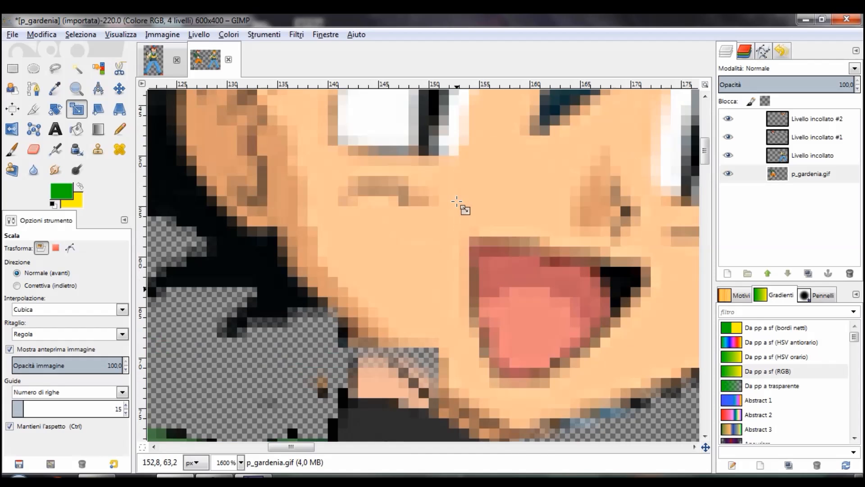
scroll(456, 202, "up", 2)
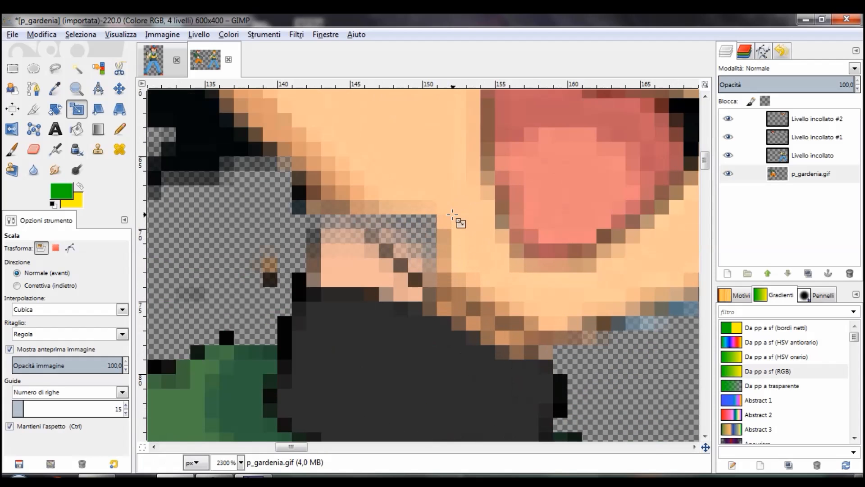
scroll(429, 217, "down", 2)
scroll(328, 255, "down", 3)
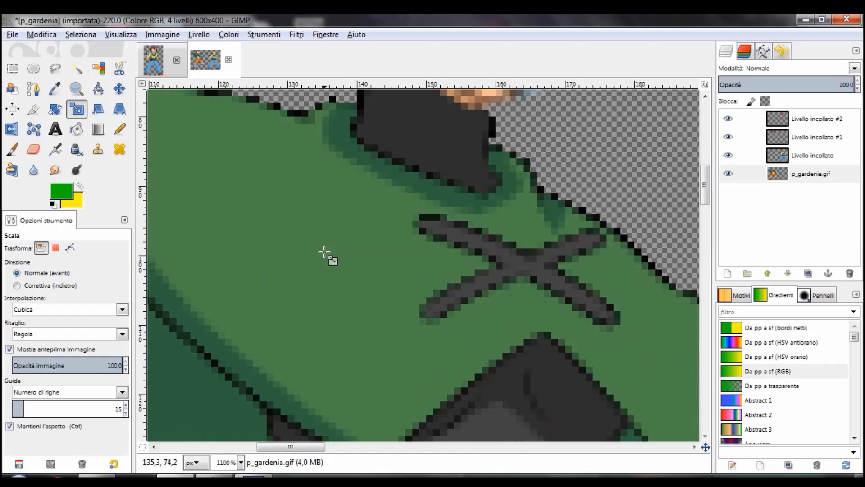
scroll(324, 253, "up", 4)
scroll(324, 252, "up", 3)
scroll(324, 253, "down", 3)
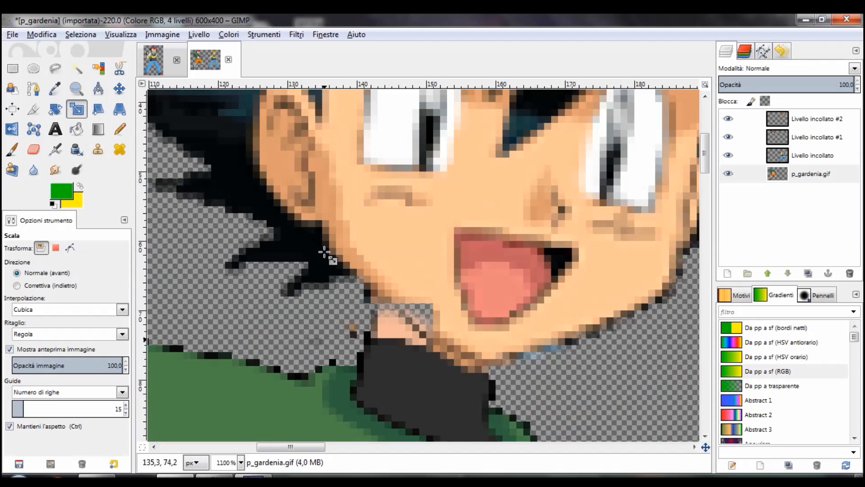
scroll(324, 253, "down", 1)
scroll(324, 252, "up", 2)
scroll(325, 252, "down", 2)
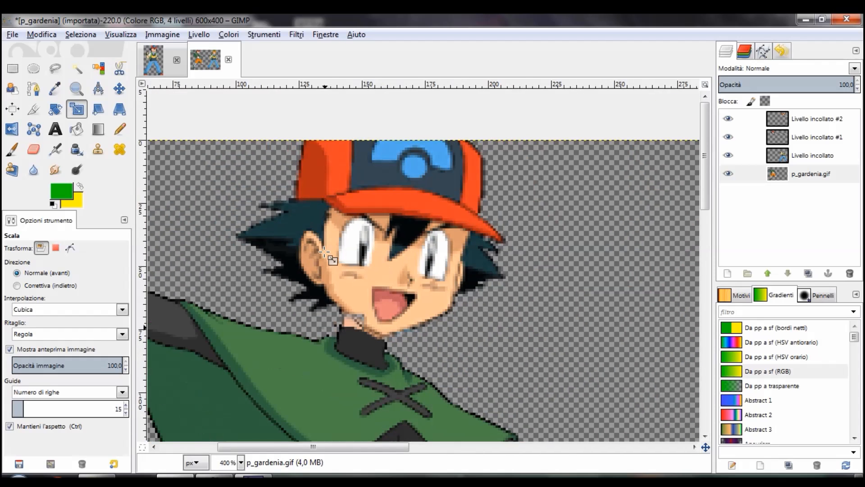
scroll(392, 257, "up", 4)
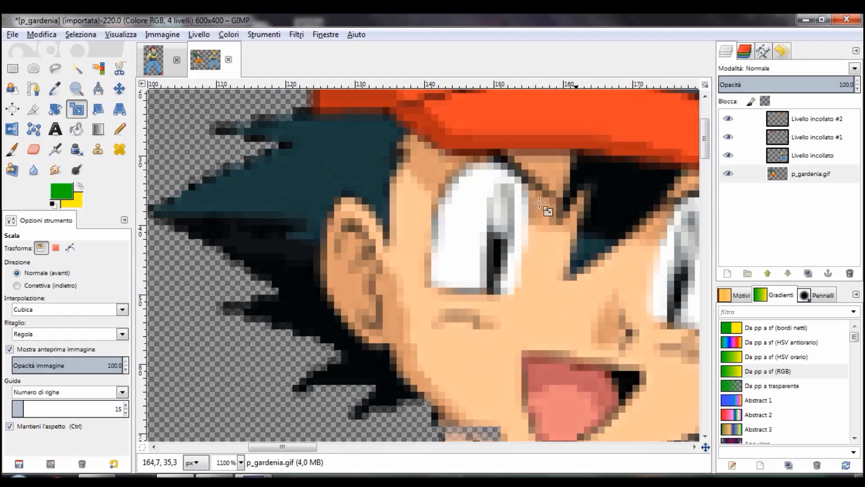
scroll(545, 198, "down", 3)
scroll(541, 208, "right", 2)
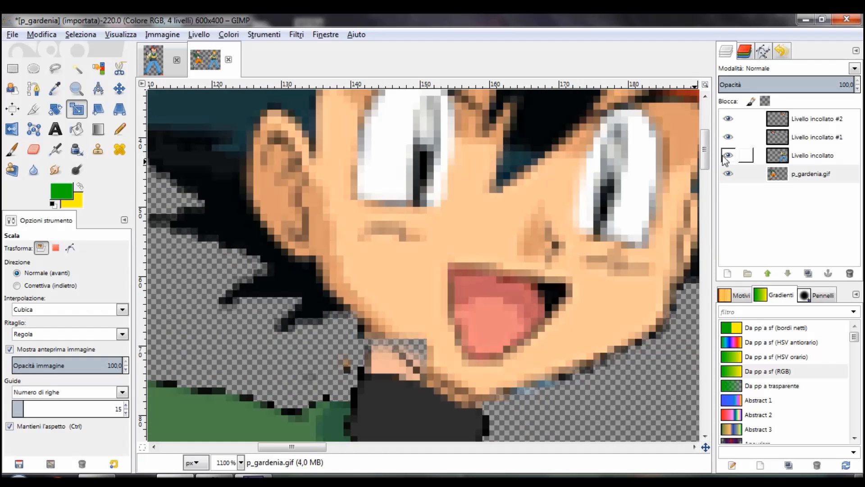
Find the cap-wearing head's layer by toggling layer visibility, and leave Livello incollato #1 hidden
left_click(727, 156)
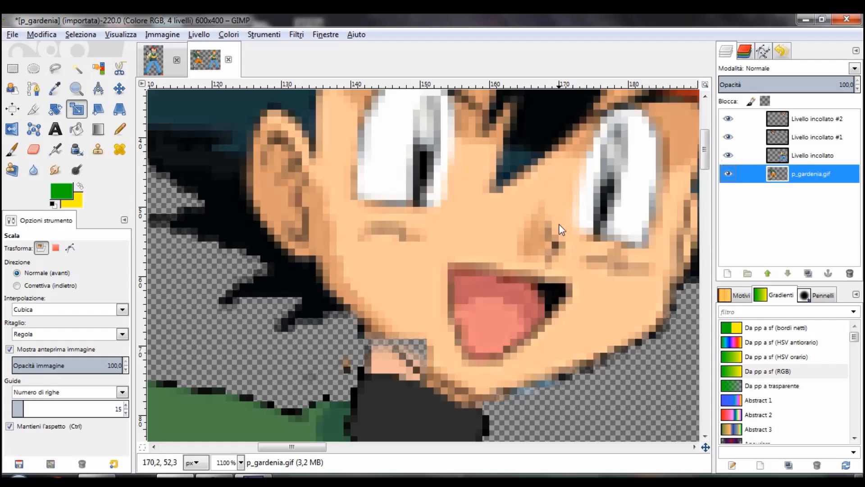
scroll(558, 227, "down", 6)
left_click(728, 155)
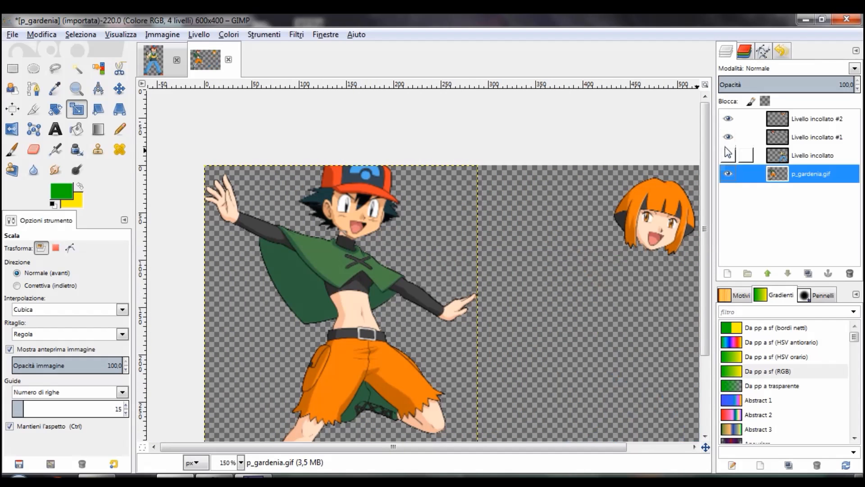
left_click(729, 155)
left_click(728, 137)
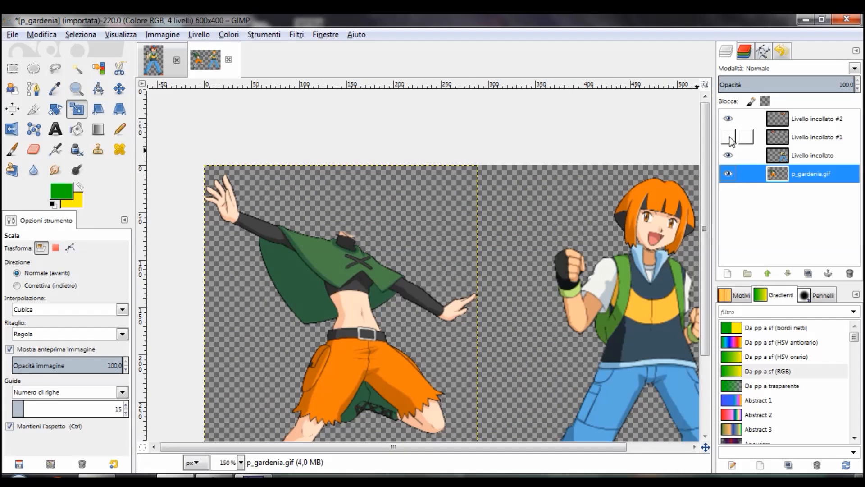
Erase the stray hair pixels beside the caped body's neck on p_gardenia.gif using the Eraser at size 3,72
scroll(452, 260, "up", 5)
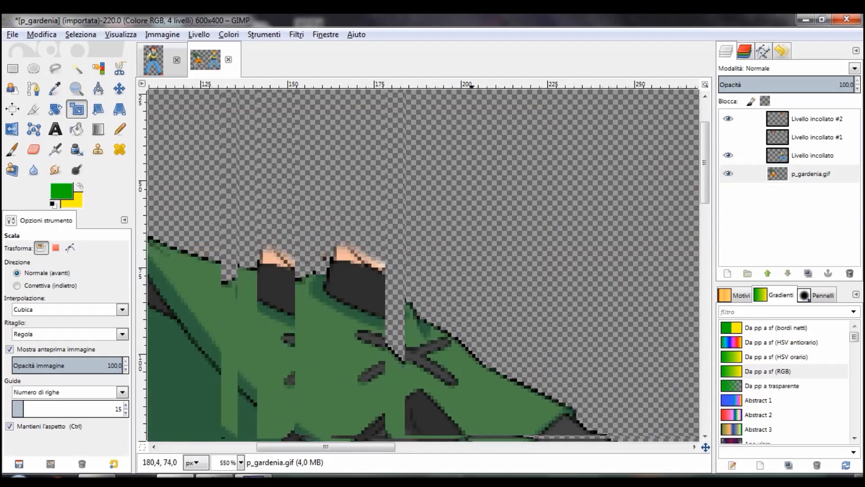
scroll(404, 237, "up", 4)
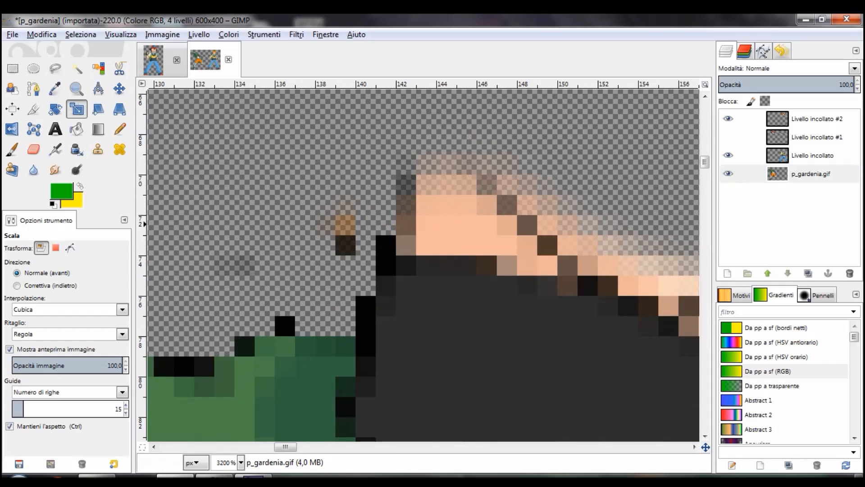
left_click(34, 154)
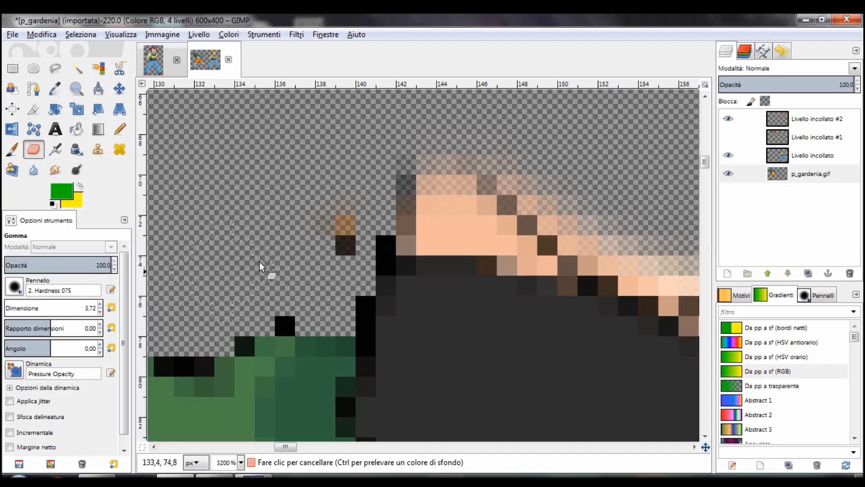
left_click_drag(328, 216, 337, 256)
Erase the leftover chin outline and pale skin pixels along the neck's sloping edge and above the dark collar
scroll(337, 256, "up", 2)
scroll(337, 256, "right", 4)
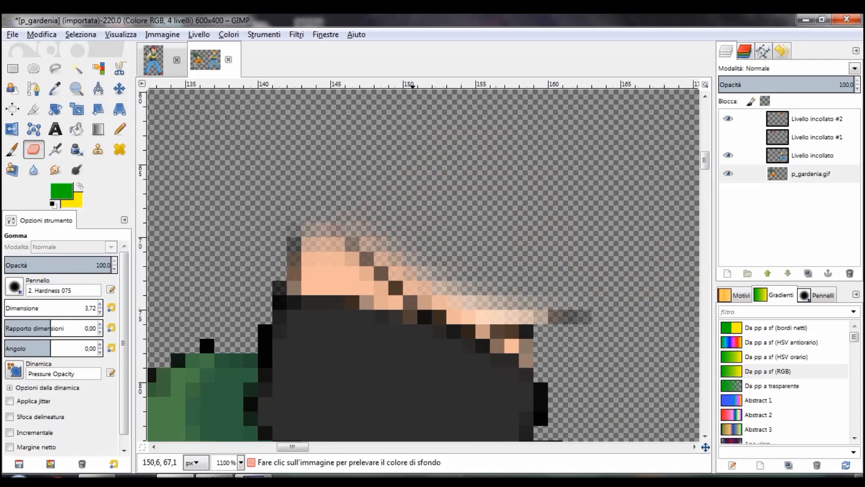
mouse_move(378, 212)
left_mouse_down()
mouse_move(399, 270)
mouse_move(439, 283)
mouse_move(459, 315)
mouse_move(531, 344)
mouse_move(632, 328)
mouse_move(451, 316)
mouse_move(336, 239)
mouse_move(362, 248)
mouse_move(417, 310)
mouse_move(527, 329)
left_mouse_up()
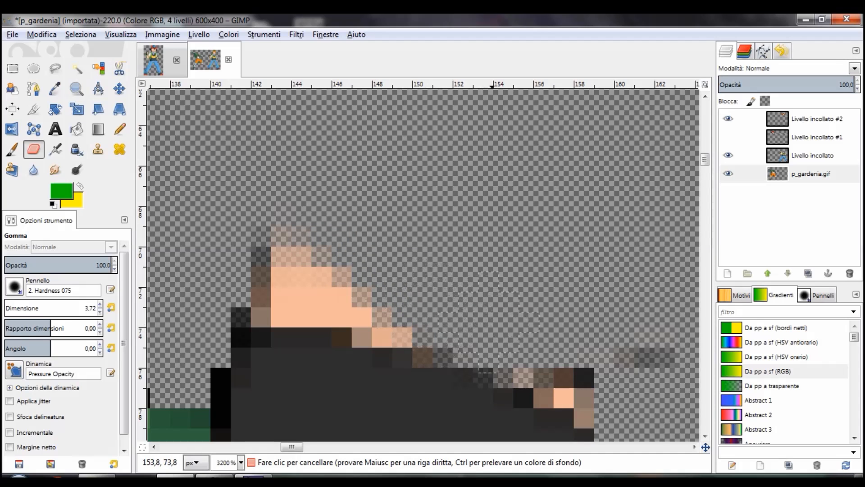
scroll(527, 329, "down", 2)
scroll(527, 329, "right", 4)
mouse_move(351, 262)
left_mouse_down()
mouse_move(367, 290)
mouse_move(470, 263)
left_mouse_up()
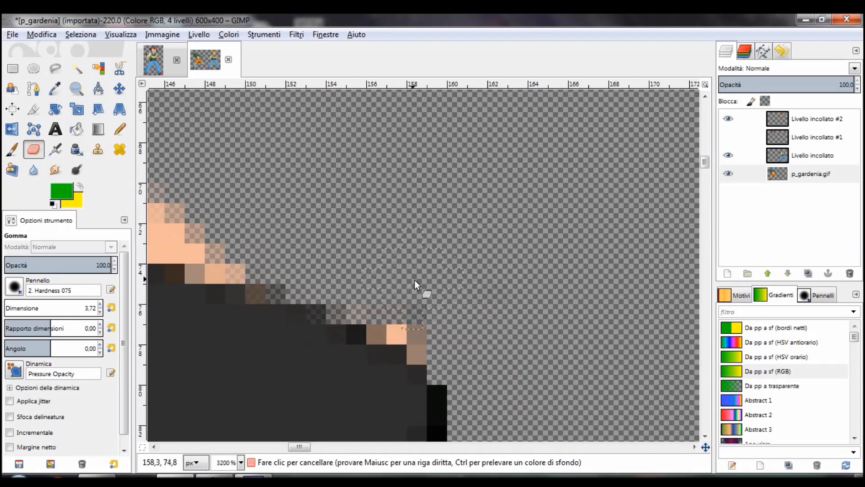
scroll(414, 280, "down", 1)
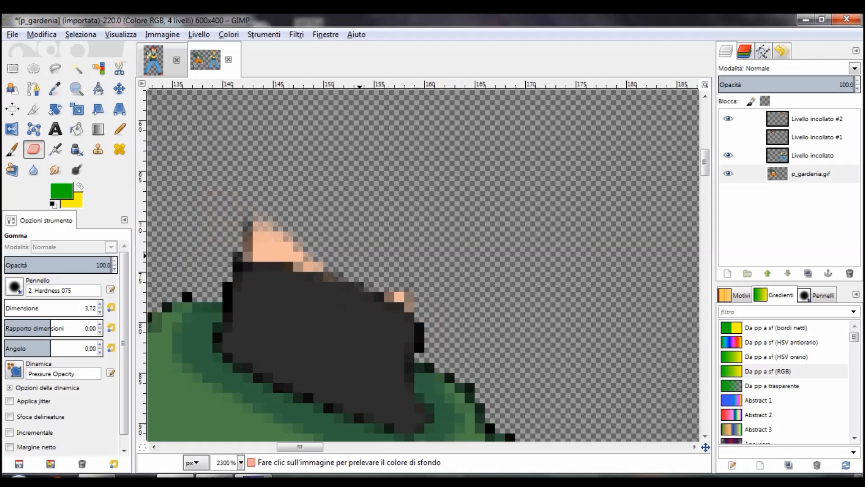
scroll(305, 383, "down", 2)
scroll(305, 383, "up", 3)
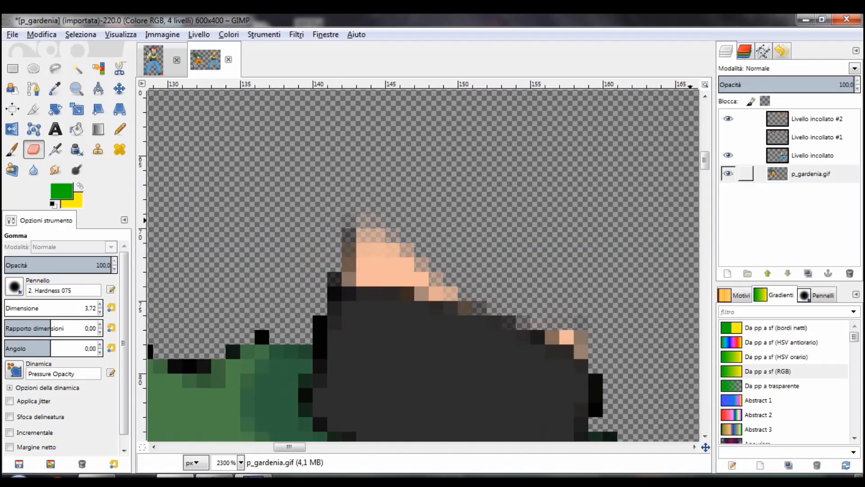
Show Livello incollato #1, hide p_gardenia.gif, and make the cap-wearing head's layer active
left_click(729, 137)
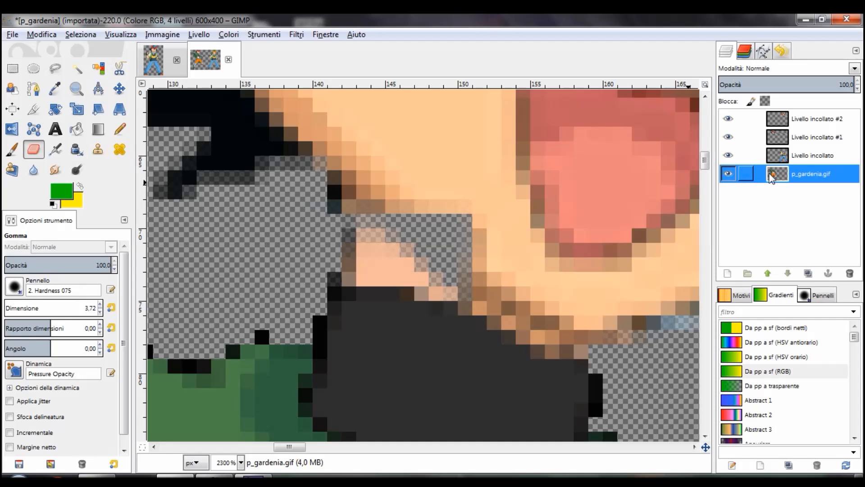
left_click(729, 174)
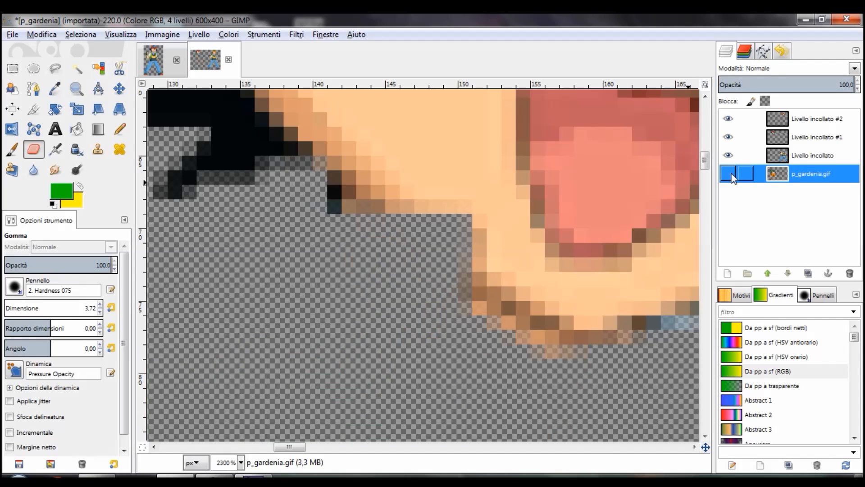
left_click(786, 138)
scroll(554, 233, "down", 6)
scroll(554, 234, "up", 3)
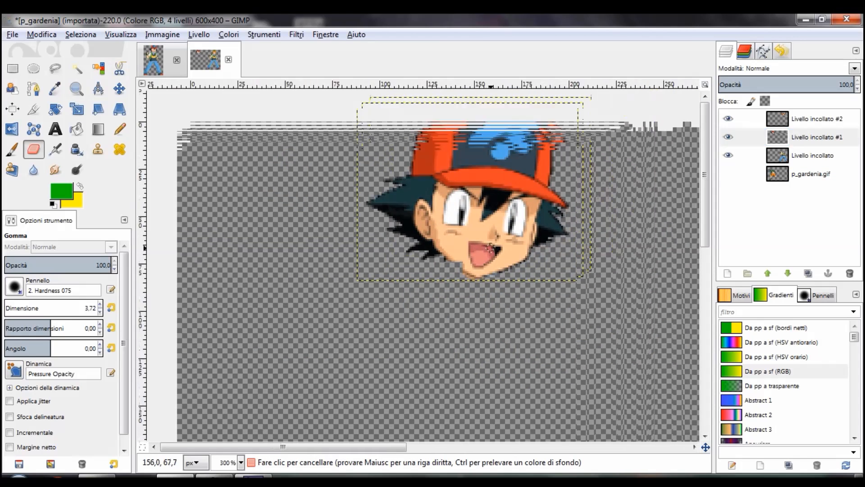
Examine the edges of the cap-wearing head's hair, cap and chin on Livello incollato #1 for leftover pixels
scroll(399, 212, "left", 3)
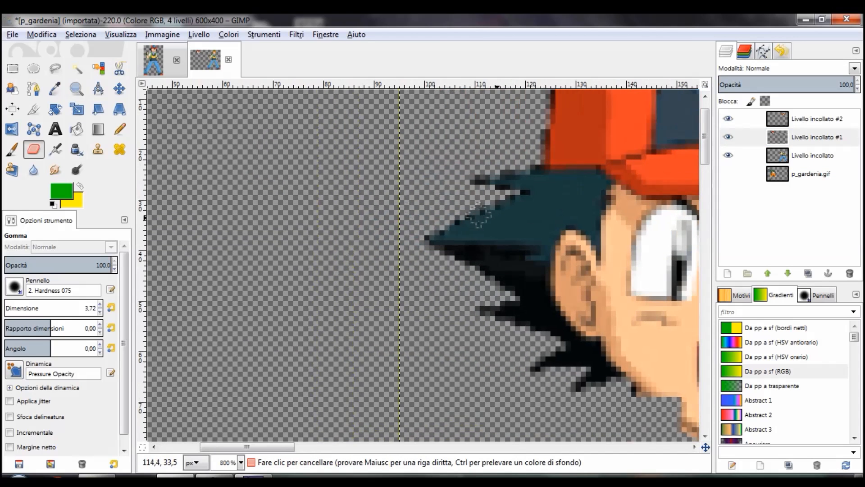
left_click(779, 143)
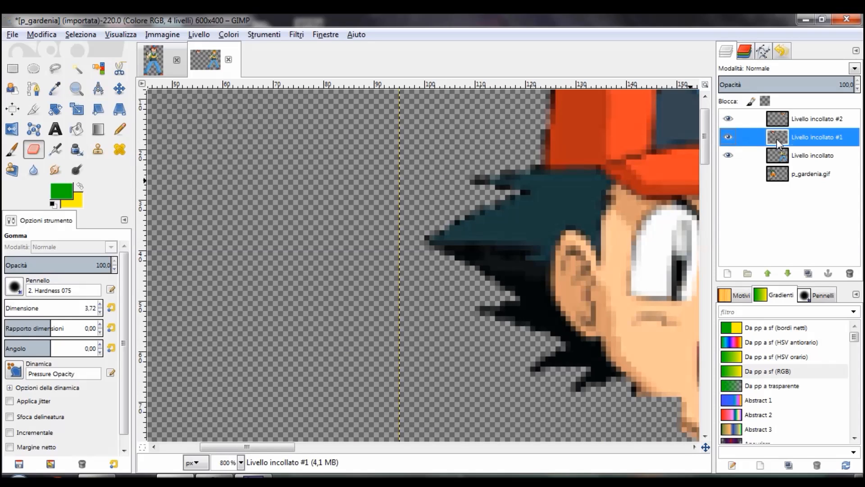
left_click(778, 143)
left_click(780, 137)
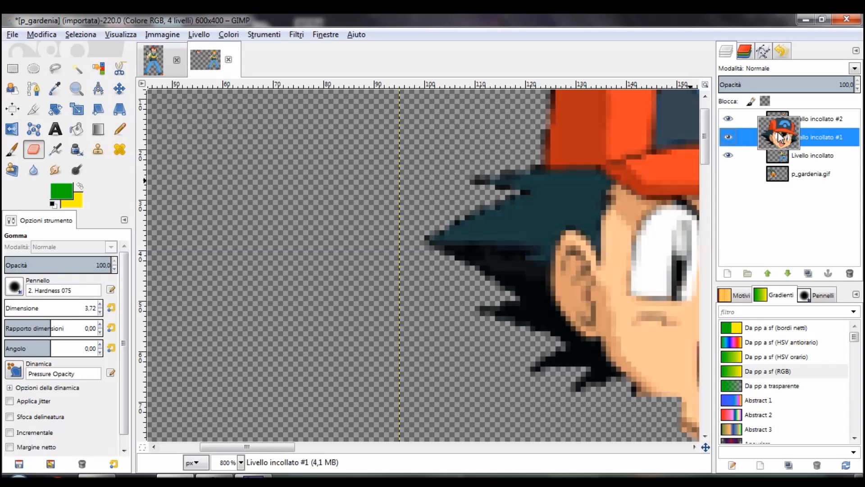
scroll(490, 195, "right", 6)
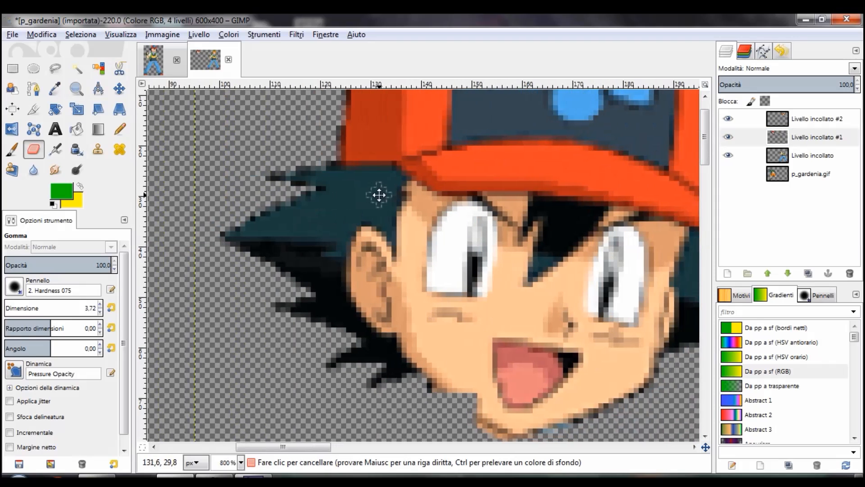
left_click_drag(379, 195, 427, 194)
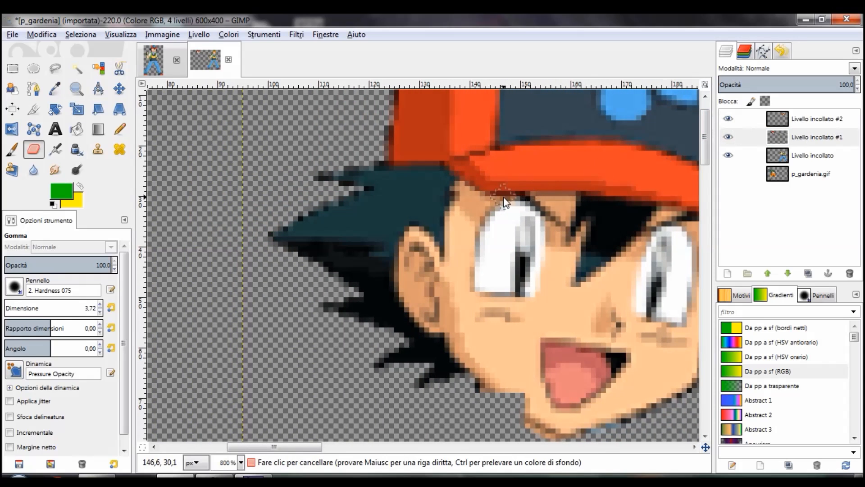
scroll(286, 153, "up", 2)
scroll(287, 153, "up", 2)
scroll(342, 182, "left", 4)
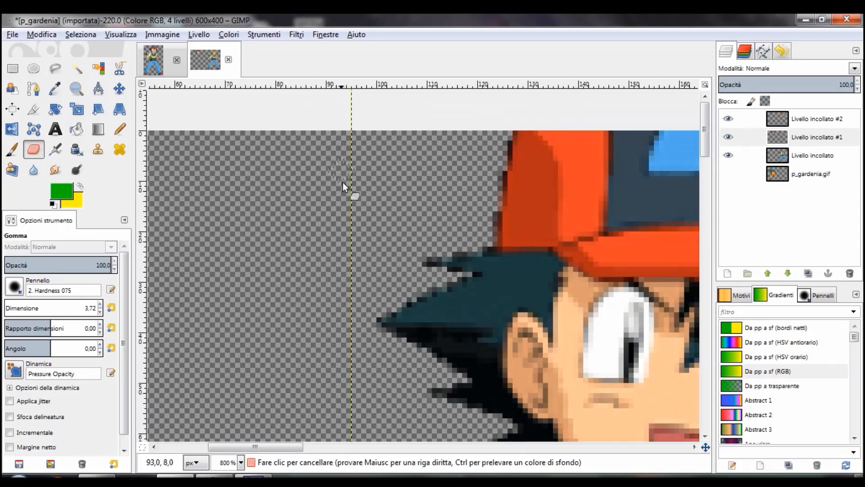
scroll(349, 218, "down", 12)
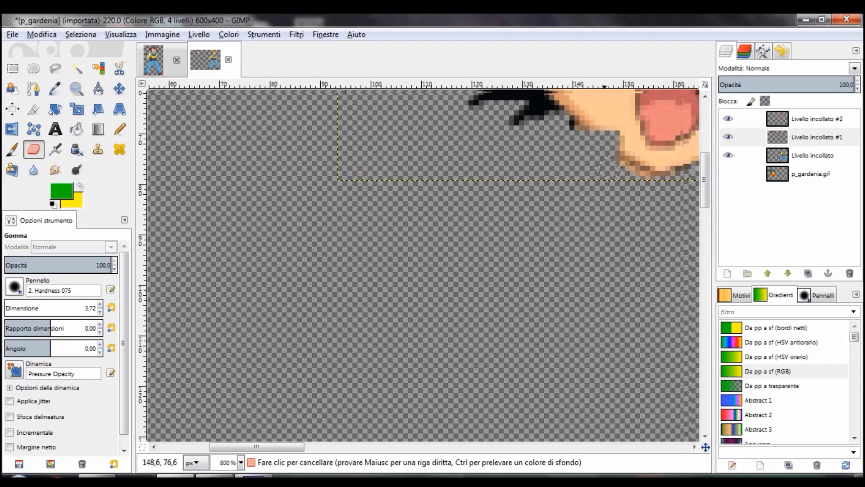
left_click_drag(604, 167, 368, 177)
scroll(589, 171, "up", 4)
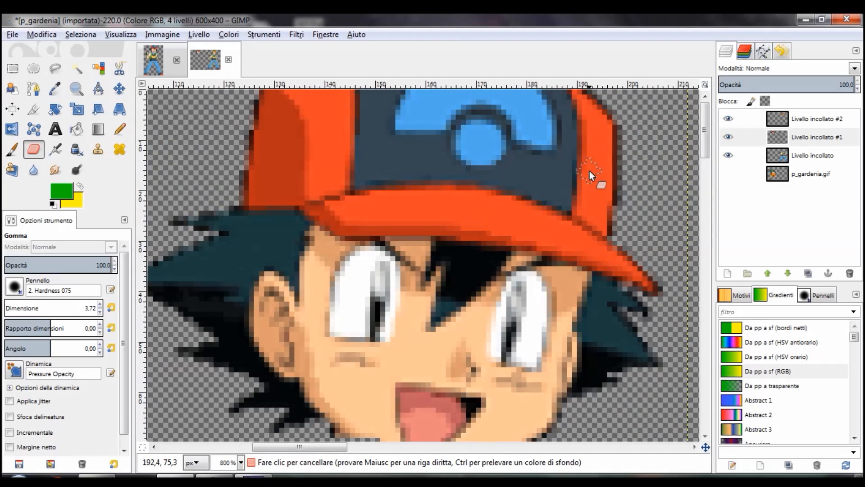
scroll(589, 171, "down", 5)
Erase the excess outline pixels beneath the chin and along the jaw edge using the Eraser with the Hardness 050 brush at size 3,72
scroll(462, 176, "up", 5)
scroll(384, 301, "up", 5)
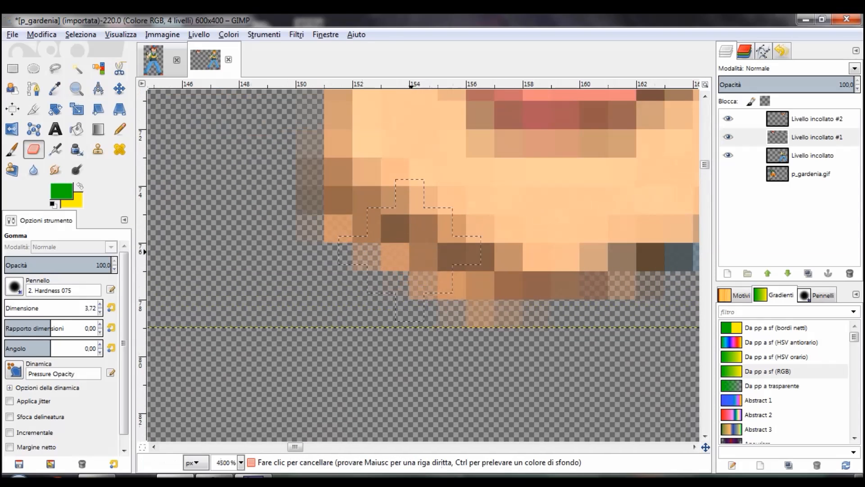
key("ctrl+z")
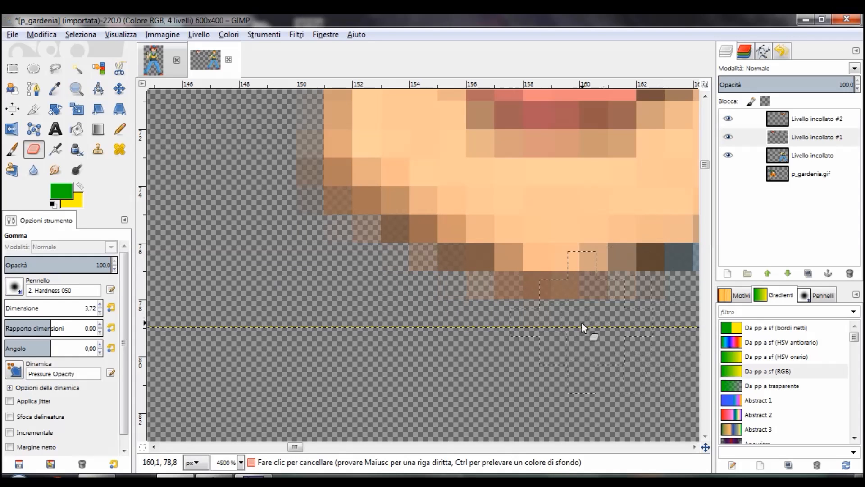
scroll(455, 216, "down", 3)
scroll(450, 220, "up", 2)
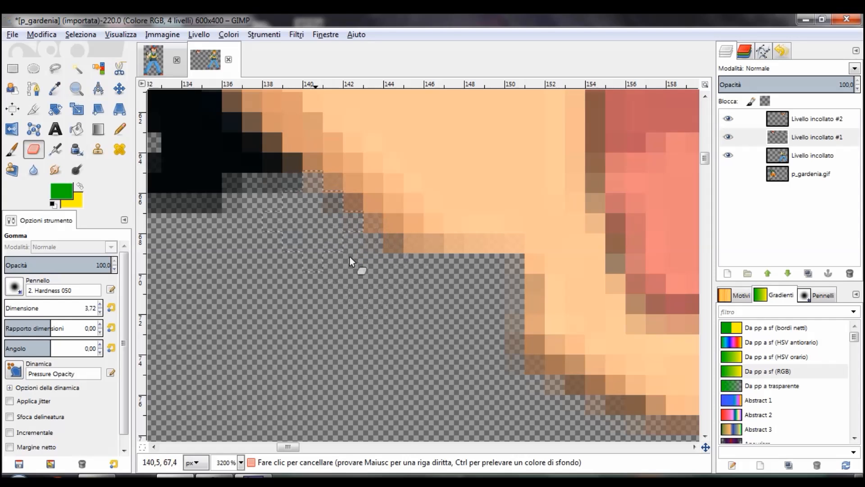
scroll(301, 223, "down", 3)
scroll(494, 277, "up", 1)
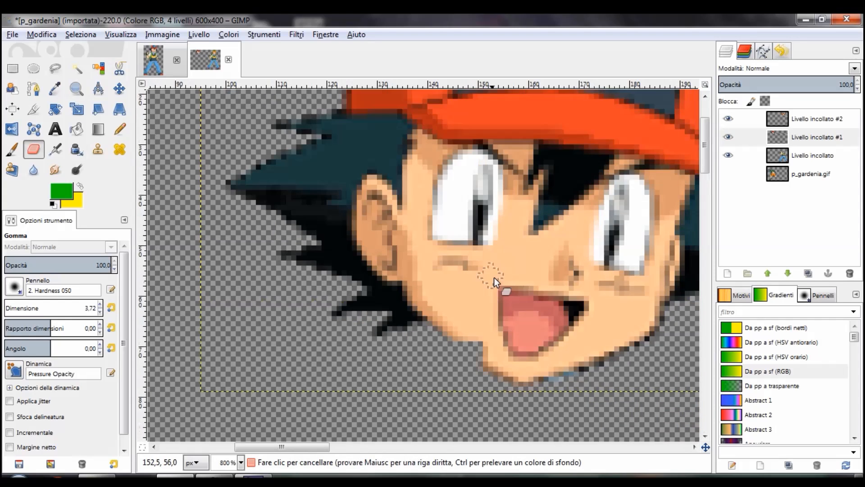
scroll(433, 268, "down", 3)
scroll(474, 227, "up", 1)
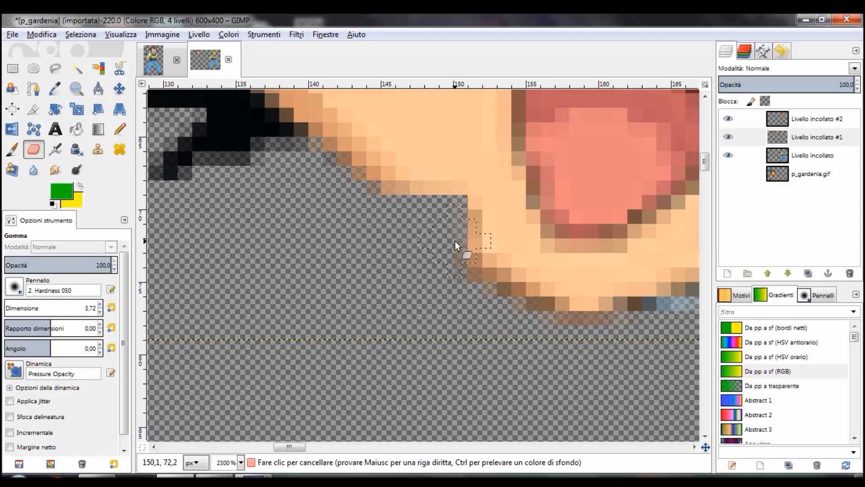
Fill the notch in the jaw beneath the ear by cloning the chin outline, and cover the remaining gap with cloned cheek skin
left_click(97, 149)
key("ctrl")
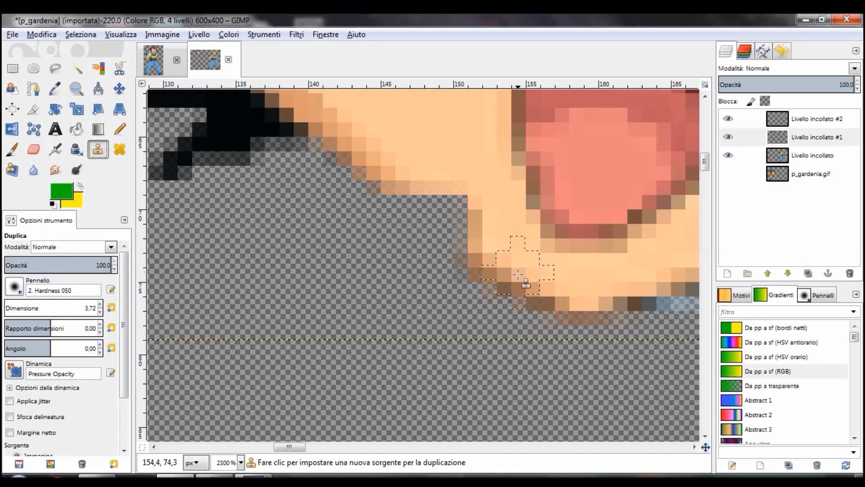
left_click(526, 285, "ctrl")
mouse_move(430, 239)
left_mouse_down()
mouse_move(425, 253)
mouse_move(448, 251)
mouse_move(472, 221)
mouse_move(459, 247)
left_mouse_up()
key("ctrl+z")
key("ctrl+z")
mouse_move(400, 201)
left_mouse_down()
mouse_move(393, 202)
mouse_move(419, 224)
mouse_move(448, 217)
left_mouse_up()
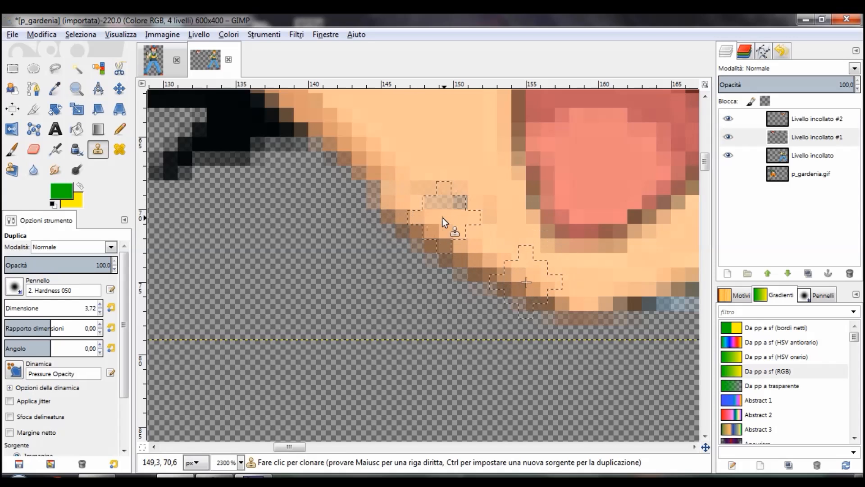
mouse_move(379, 188)
left_mouse_down()
mouse_move(438, 247)
mouse_move(423, 223)
left_mouse_up()
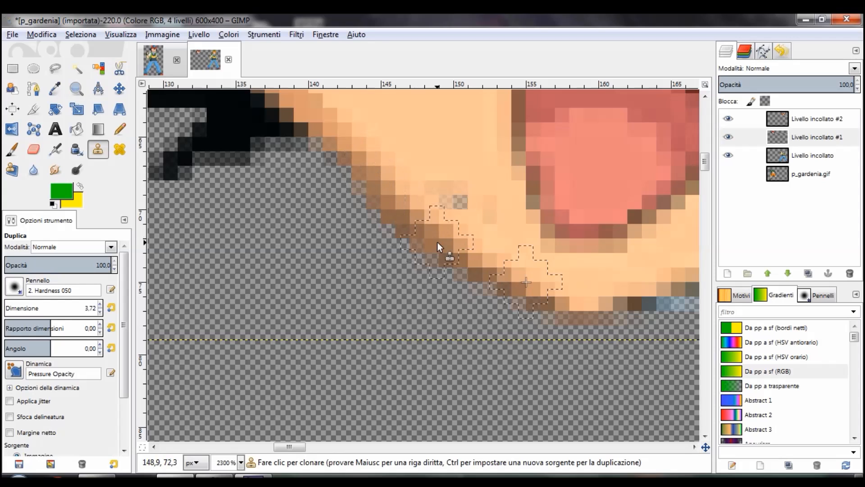
left_click(410, 108, "ctrl")
left_click_drag(423, 157, 442, 221)
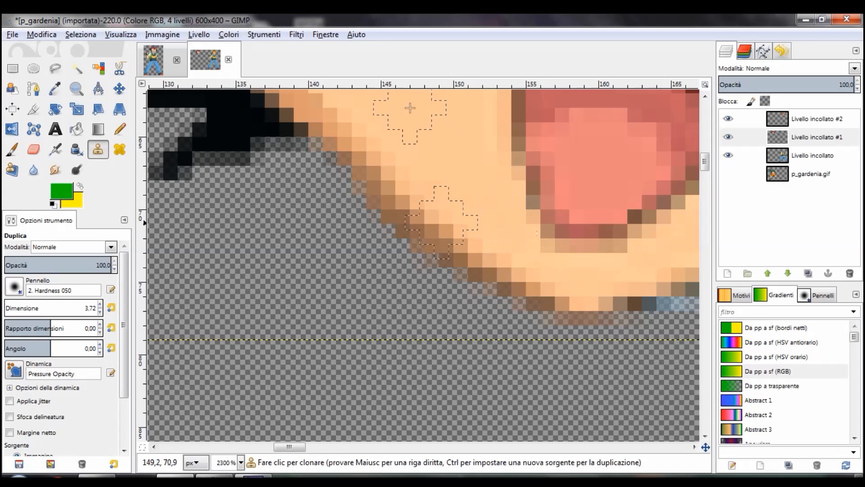
Erase the fringe pixels outside the rebuilt jaw outline between the black hair and the chin
left_click(33, 149)
left_click(431, 272)
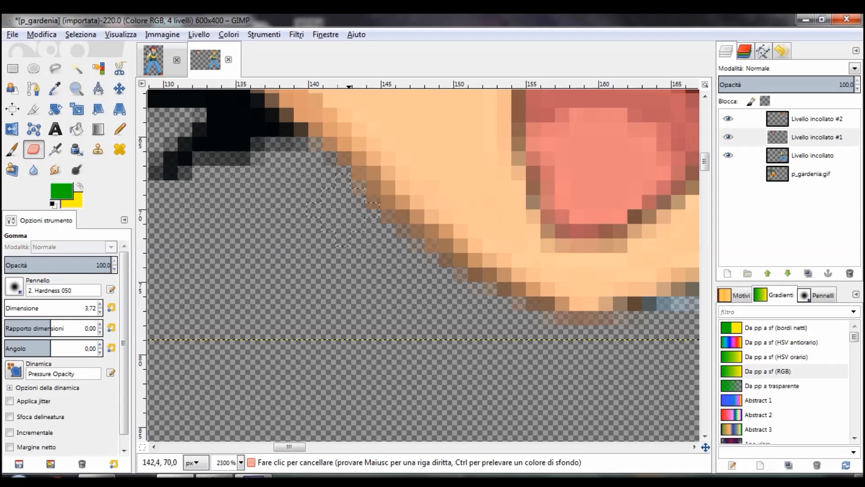
scroll(487, 270, "down", 2)
scroll(502, 264, "up", 1)
scroll(500, 259, "down", 2)
scroll(399, 223, "up", 4)
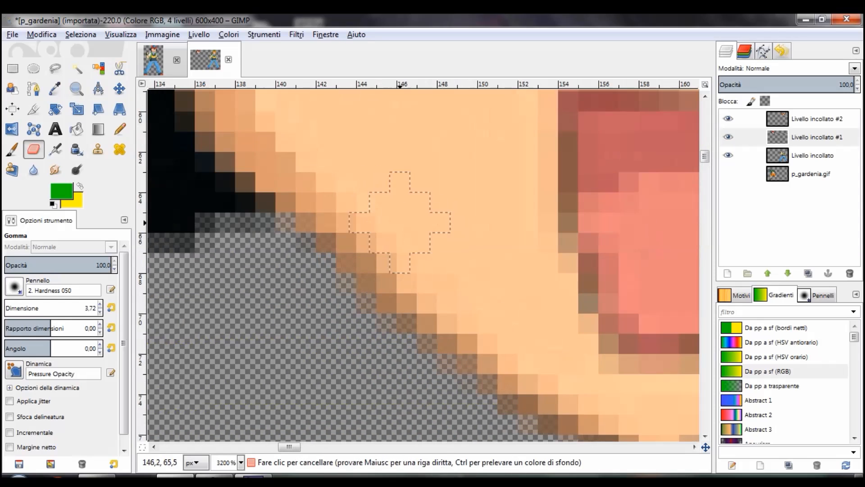
scroll(400, 223, "down", 3)
scroll(349, 197, "up", 3)
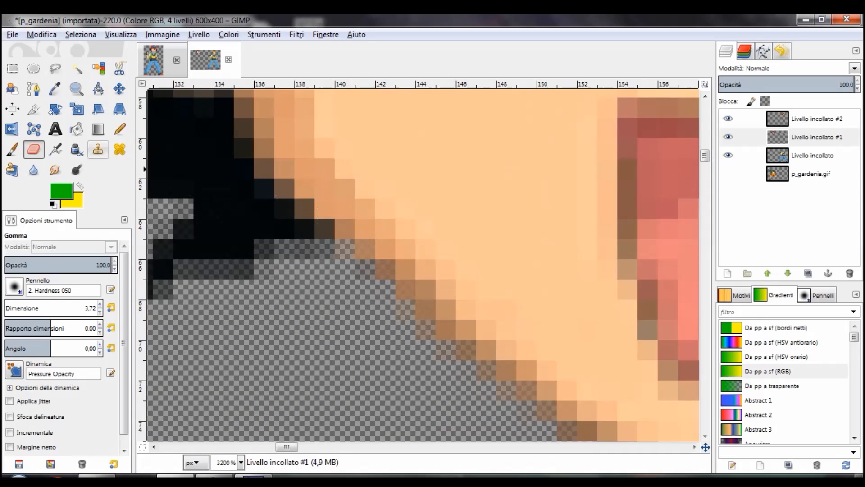
Clone the cheek's edge shading onto the dark upper jaw outline just below the black hair
left_click(97, 150)
left_click(355, 199, "ctrl")
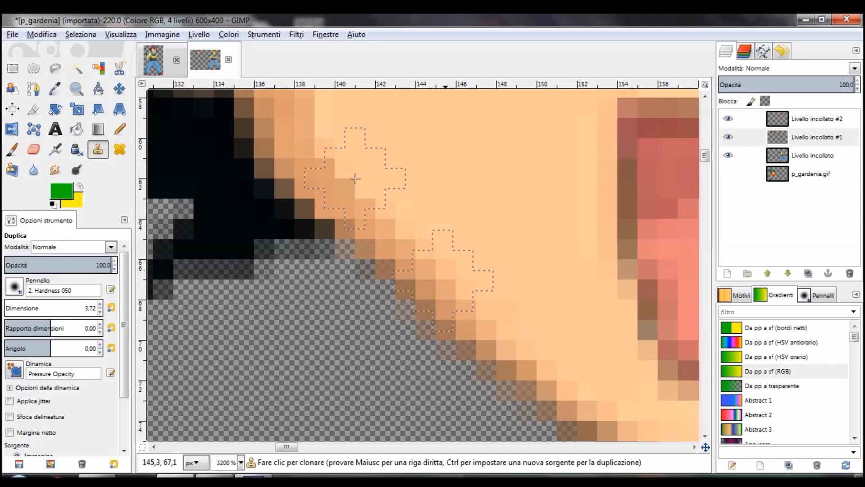
scroll(431, 235, "down", 3)
scroll(486, 252, "up", 4)
Erase the leftover blue and dark pixels under the jaw on the side away from the ear spikes
scroll(444, 271, "down", 4)
scroll(442, 269, "down", 3)
scroll(439, 270, "up", 6)
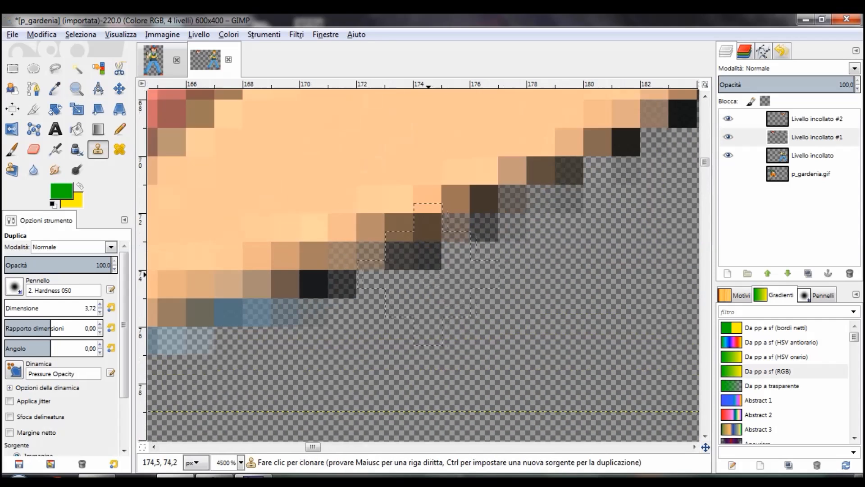
scroll(433, 275, "down", 3)
scroll(378, 228, "left", 5)
left_click(33, 149)
mouse_move(473, 266)
left_mouse_down()
mouse_move(589, 198)
mouse_move(581, 202)
left_mouse_up()
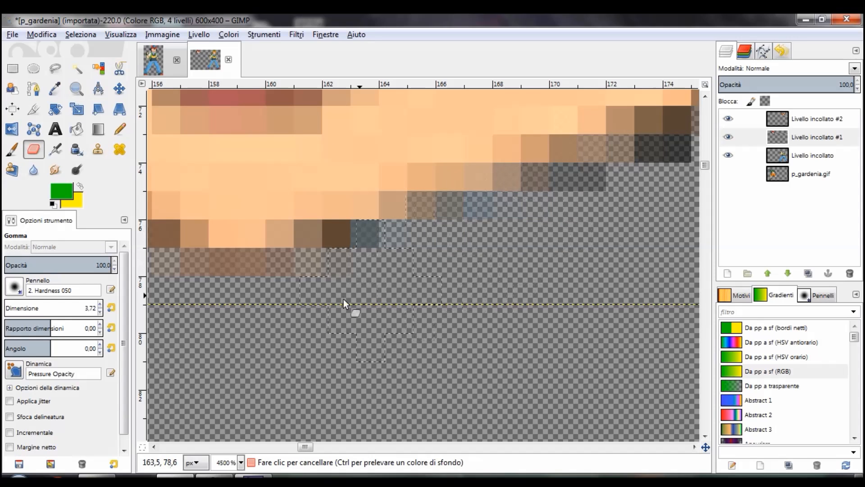
scroll(430, 250, "down", 3, "ctrl")
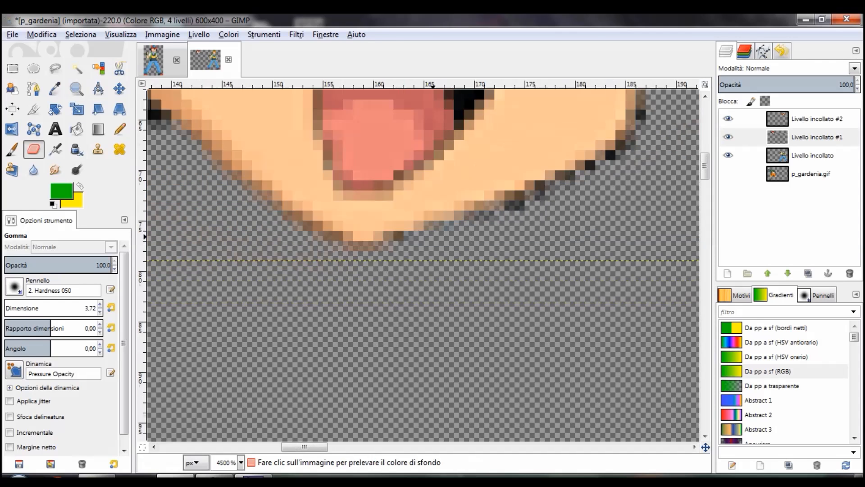
Show the p_gardenia.gif layer to display the cleaned head on the caped body
scroll(432, 248, "down", 2, "ctrl")
left_click(736, 174)
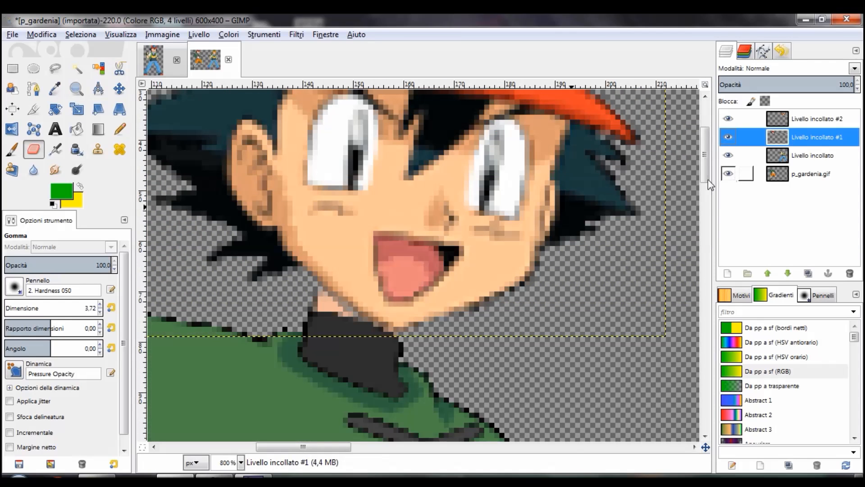
scroll(434, 314, "down", 2, "ctrl")
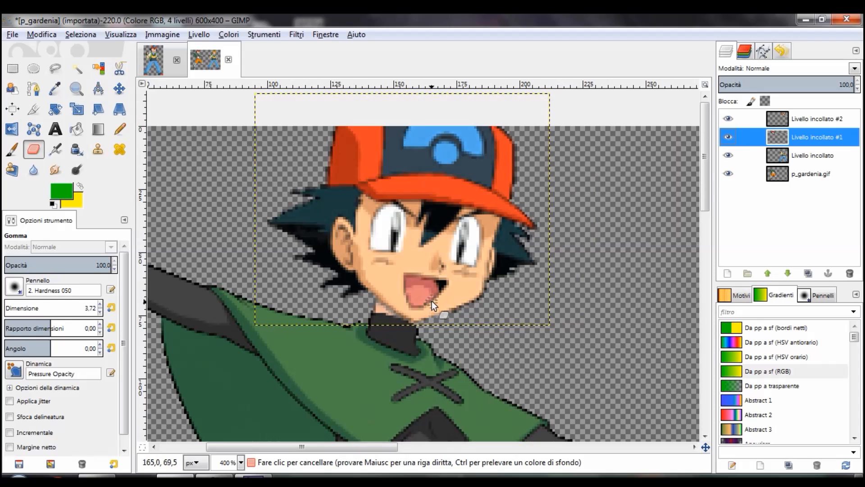
Start scaling the cap-wearing head's layer with the Scale tool
left_click(76, 109)
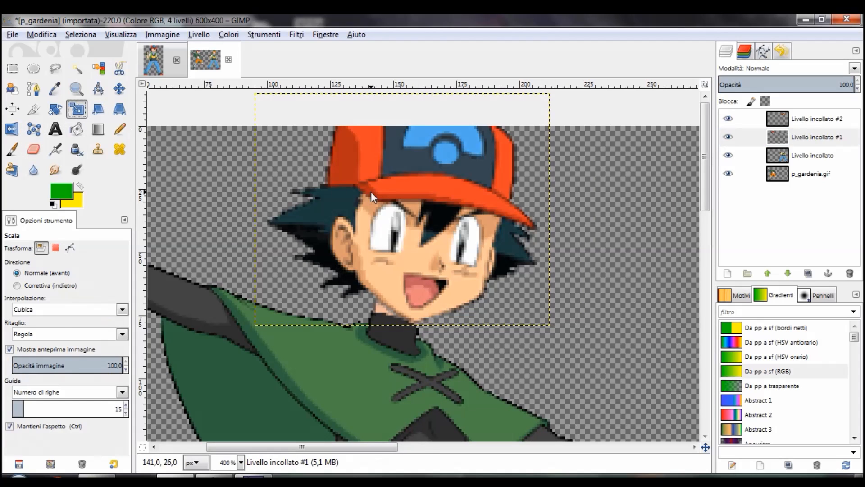
Scale the capped head layer down to 100 × 79 px, keeping its aspect ratio
left_click(371, 191)
left_click_drag(272, 112, 310, 147)
left_click(761, 240)
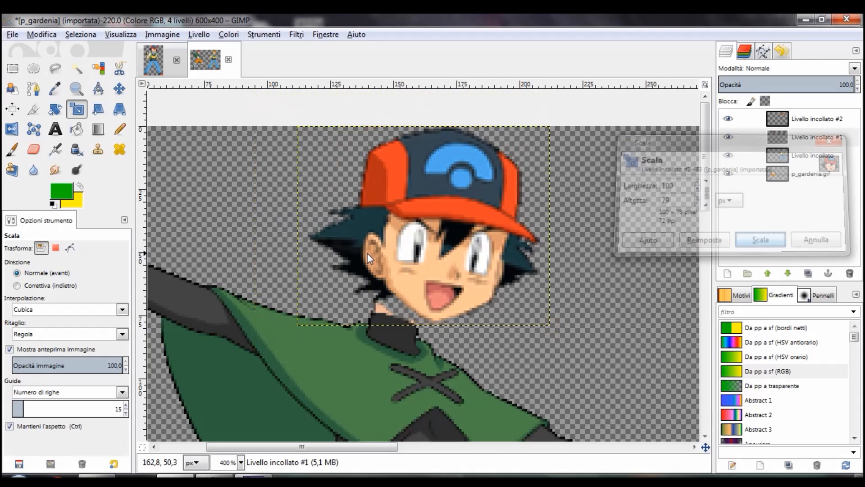
Move the scaled head about 7 px left and 1 px down so it sits over the neck
left_click(119, 88)
scroll(309, 247, "up", 1)
left_click_drag(440, 248, 416, 253)
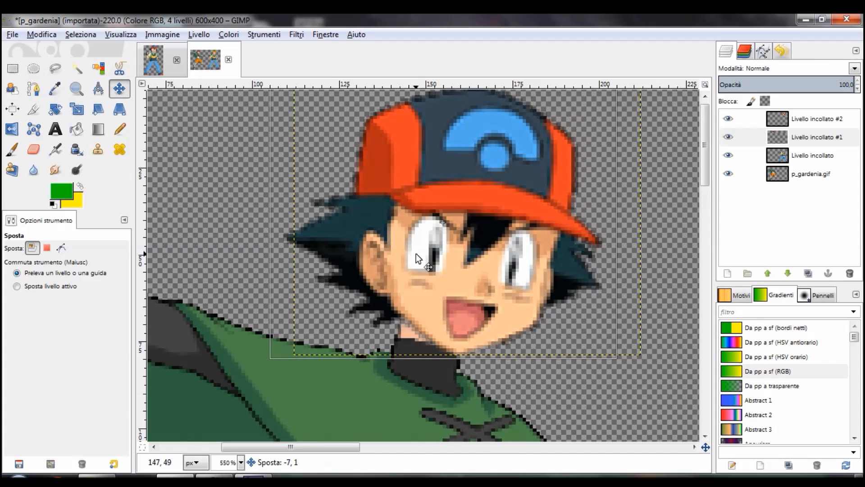
scroll(416, 254, "down", 4)
scroll(448, 251, "down", 3)
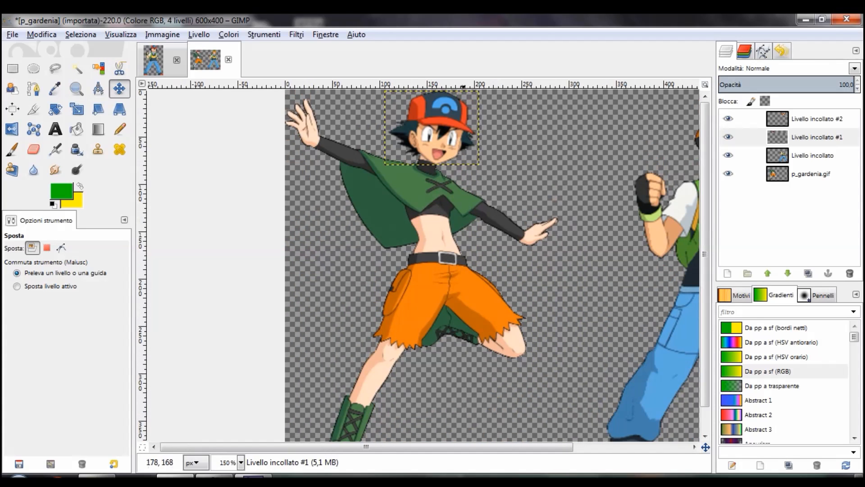
scroll(448, 251, "right", 3)
scroll(453, 174, "up", 5)
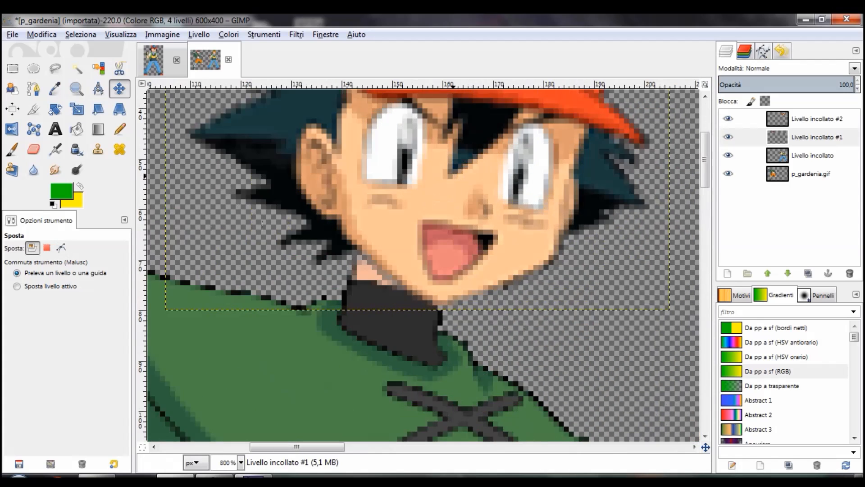
scroll(454, 249, "down", 3)
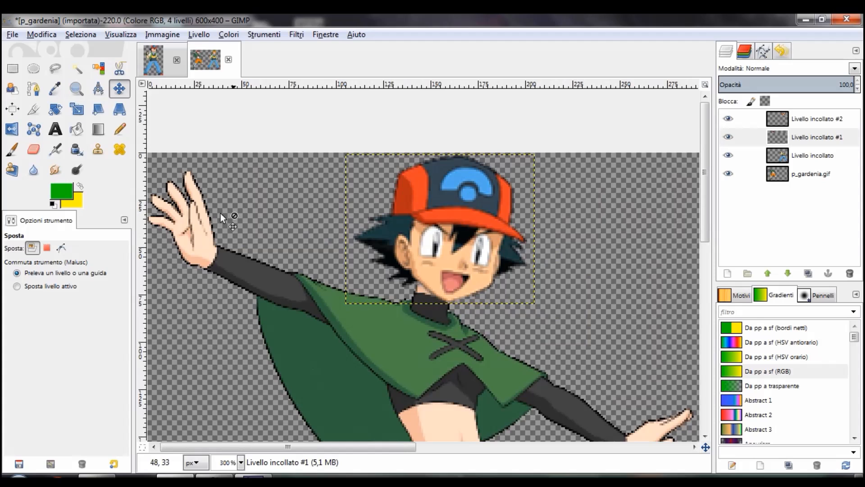
Try a Perspective transform on the head layer, pulling the two left corners outward and the two right corners slightly inward
left_click(120, 110)
left_click(476, 252)
left_click_drag(344, 306, 348, 313)
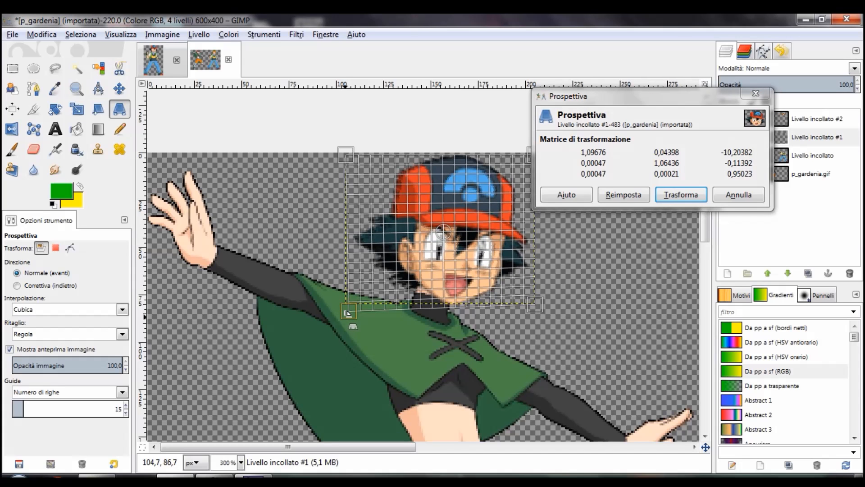
left_click_drag(345, 154, 341, 143)
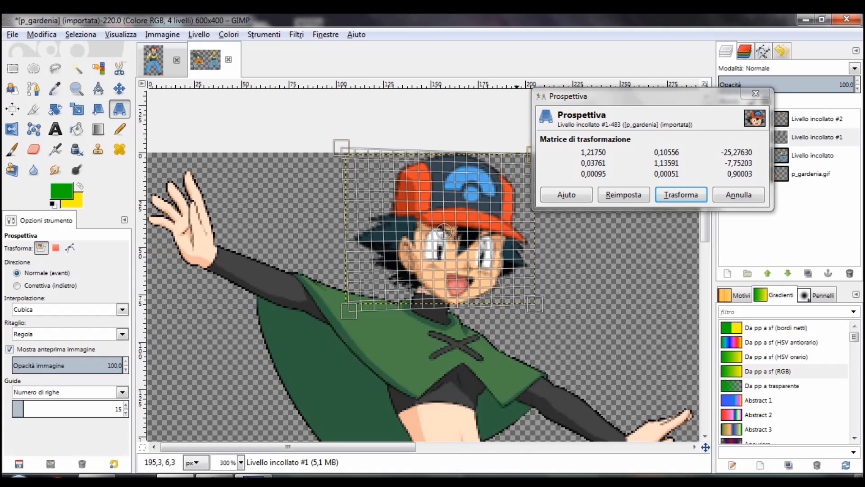
scroll(531, 302, "right", 5)
left_click_drag(396, 156, 385, 154)
left_click_drag(395, 300, 392, 297)
left_click(681, 192)
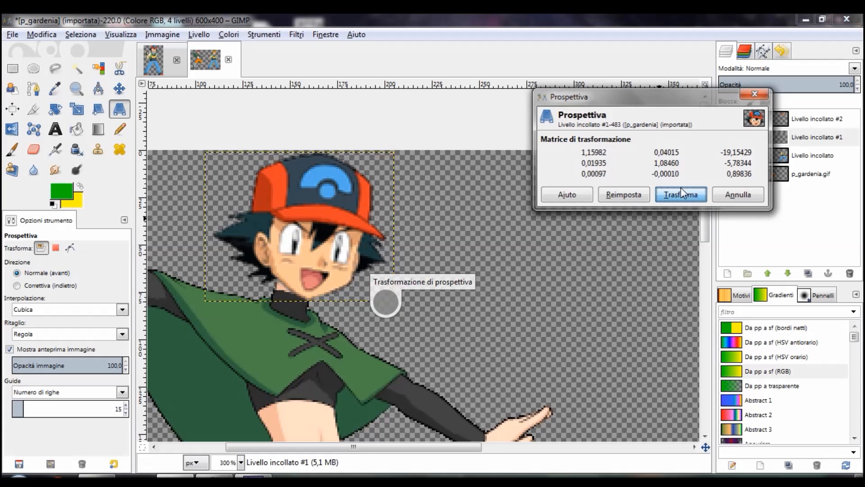
Shift the transformed head slightly downward, then undo back to the head before its perspective change
key("m")
left_click_drag(315, 193, 315, 196)
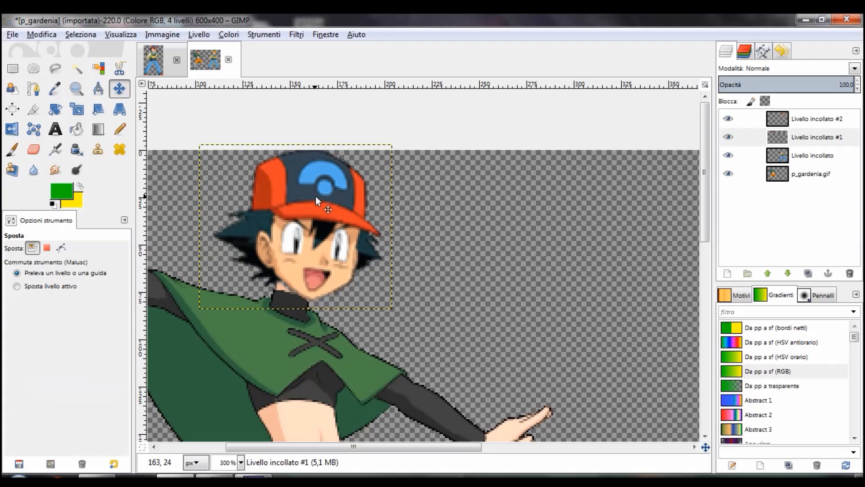
key("ctrl+z")
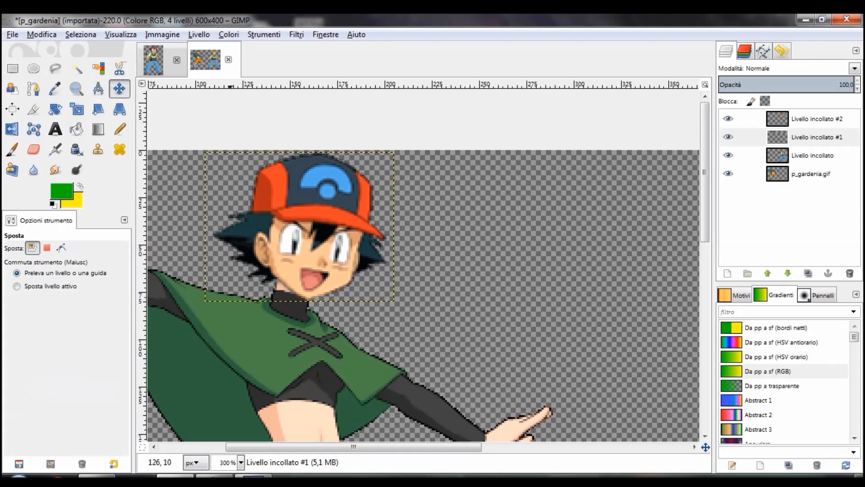
Apply a Perspective transform to the head layer, spreading the left corners outward and pulling the right corners slightly to the right
left_click(120, 109)
left_click(235, 222)
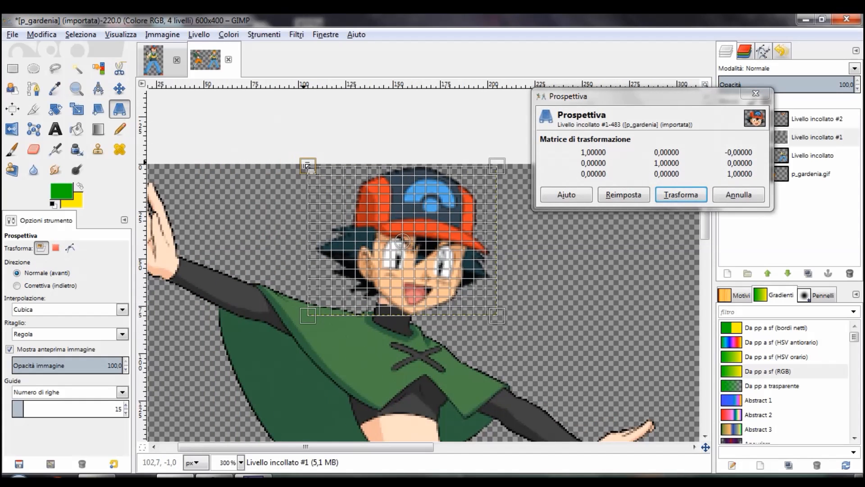
left_click_drag(306, 165, 303, 156)
left_click_drag(309, 314, 300, 322)
left_click_drag(507, 170, 505, 171)
left_click_drag(494, 318, 499, 310)
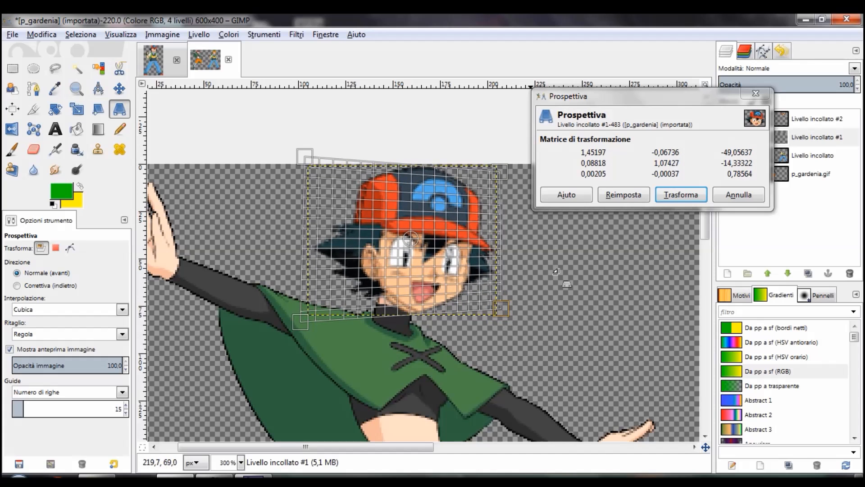
left_click(698, 194)
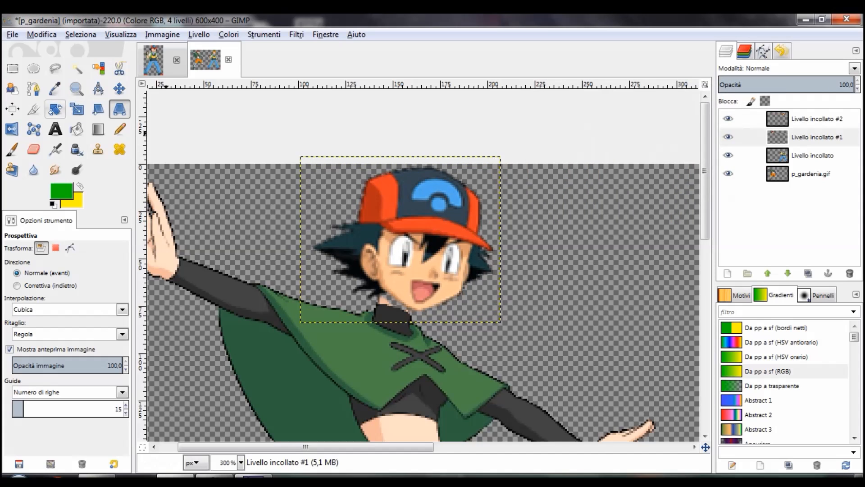
Move the reshaped head about 2 px left and 1 px down to realign it with the neck
left_click(119, 88)
mouse_move(455, 254)
left_mouse_down()
mouse_move(443, 250)
mouse_move(451, 255)
left_mouse_up()
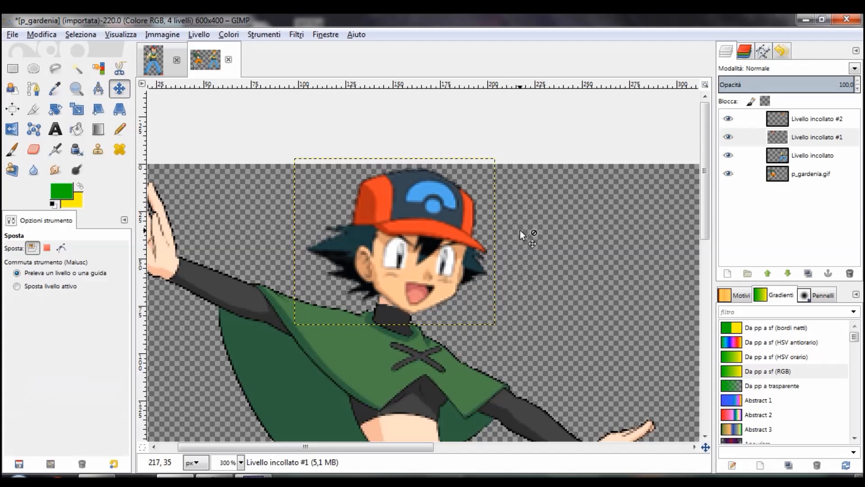
scroll(520, 231, "down", 1)
scroll(517, 226, "up", 2)
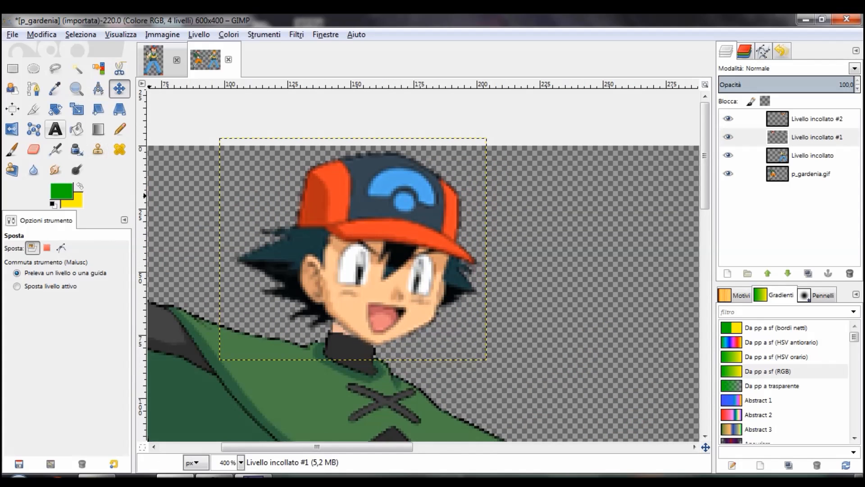
Rotate the head layer by -4.17° around a pivot at the neck, X 143.75 and Y 69.50
left_click(55, 108)
left_click(370, 261)
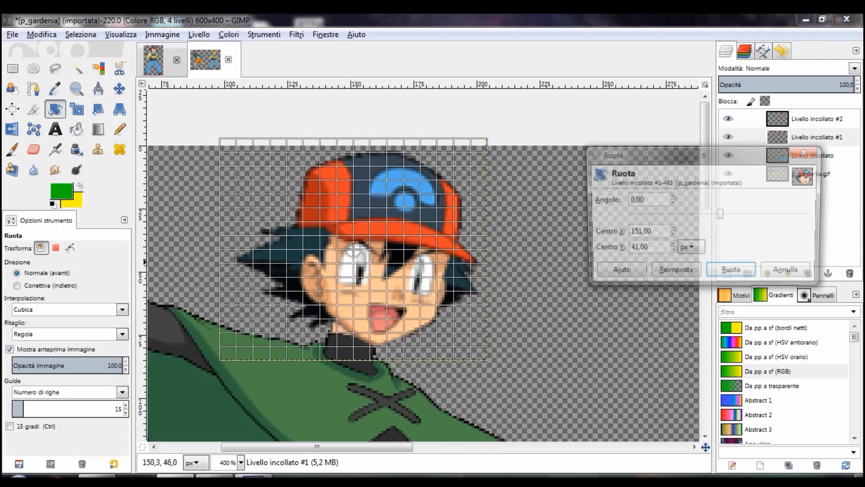
mouse_move(354, 250)
left_mouse_down()
mouse_move(336, 283)
mouse_move(335, 322)
left_mouse_up()
left_click_drag(399, 345, 402, 342)
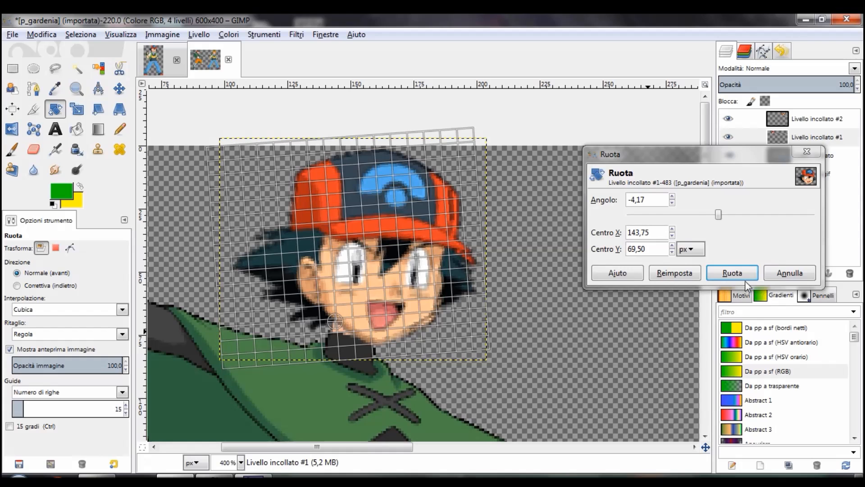
left_click(731, 273)
key("1")
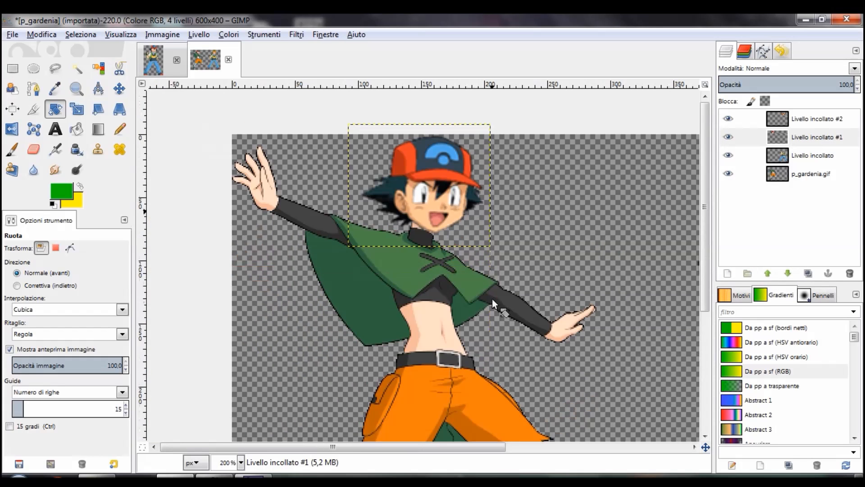
Nudge the rotated head up by about 1 px so the chin sits just above the collar
scroll(332, 188, "up", 7)
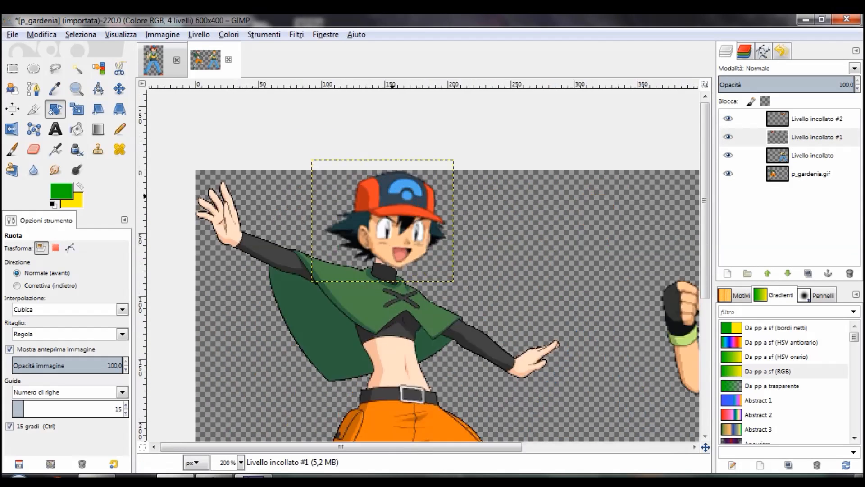
scroll(277, 198, "up", 3)
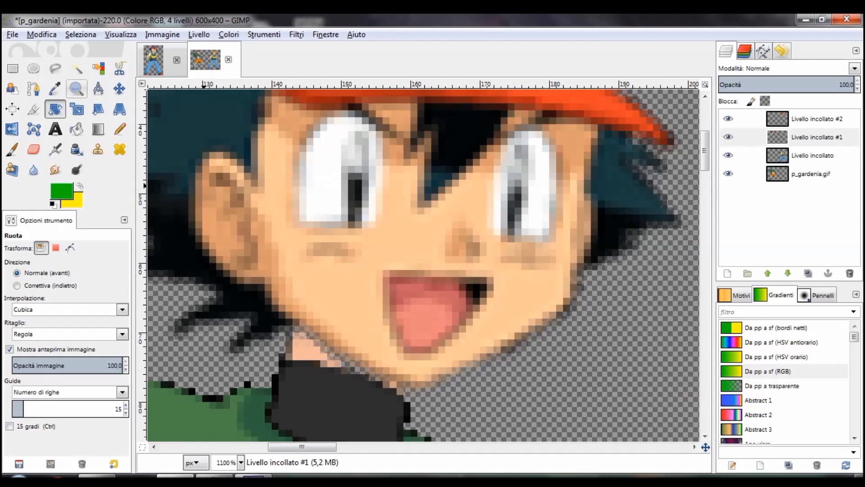
key("m")
left_click_drag(422, 235, 421, 234)
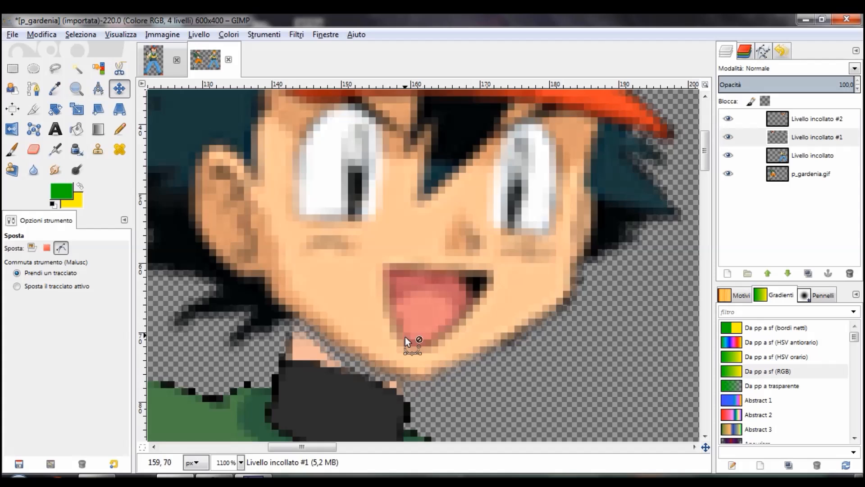
scroll(405, 337, "down", 2)
scroll(404, 337, "up", 4)
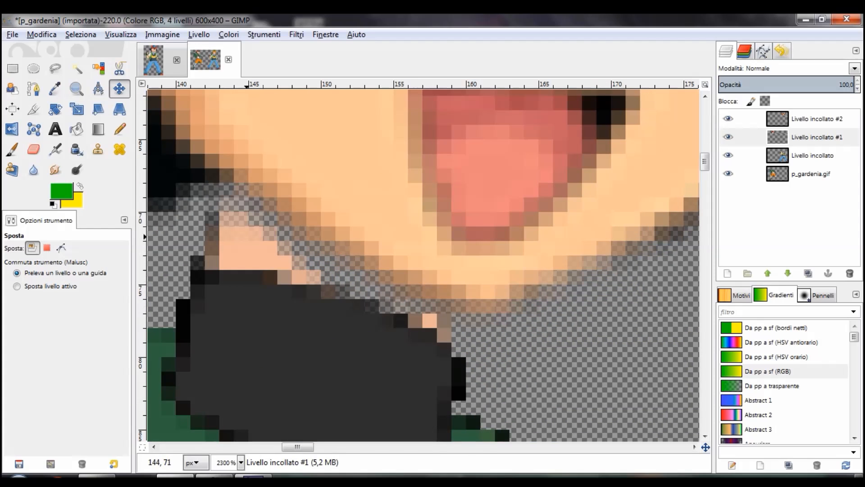
scroll(316, 252, "left", 2)
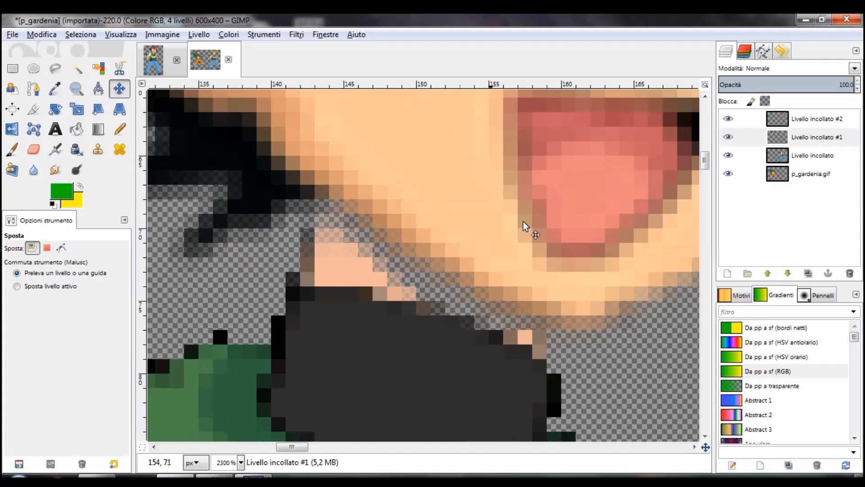
On the p_gardenia.gif layer, clone the neck's skin and left outline upward to meet the hair and jaw
left_click(753, 180)
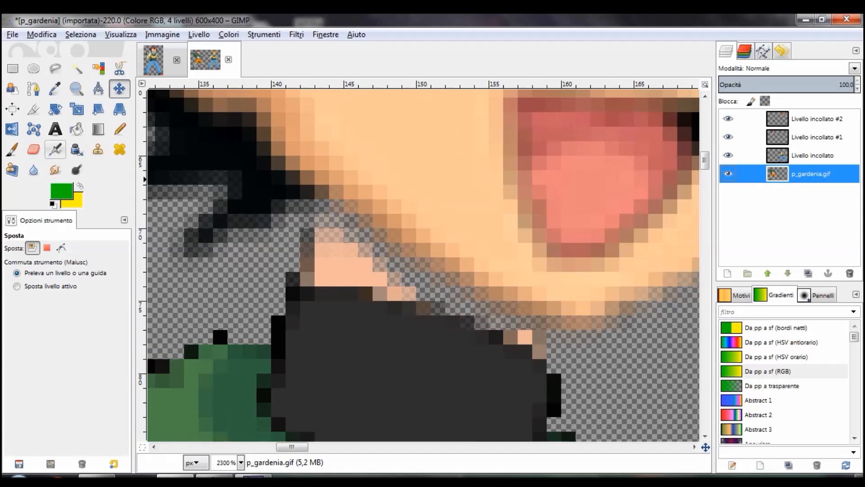
left_click(97, 150)
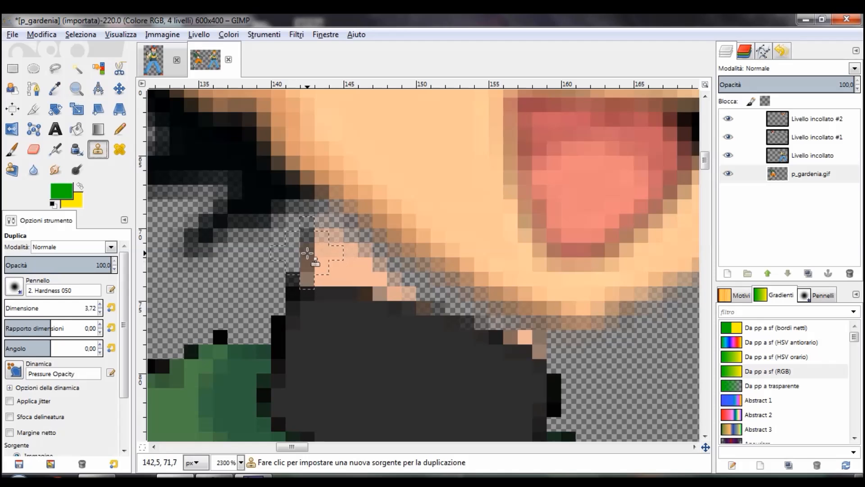
mouse_move(310, 229)
left_mouse_down()
mouse_move(315, 203)
mouse_move(317, 228)
mouse_move(341, 235)
mouse_move(361, 223)
mouse_move(349, 249)
left_mouse_up()
key("ctrl")
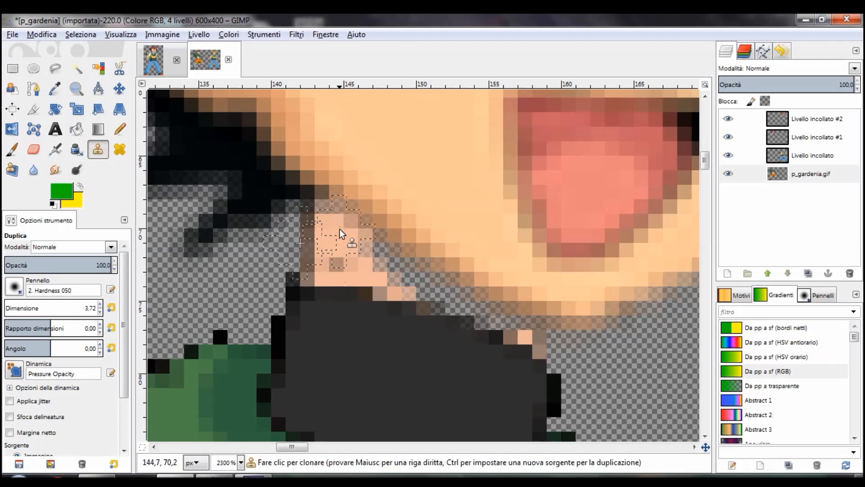
left_click(300, 243, "ctrl")
mouse_move(311, 219)
left_mouse_down()
mouse_move(317, 235)
mouse_move(313, 200)
mouse_move(315, 232)
left_mouse_up()
key("ctrl")
key("ctrl")
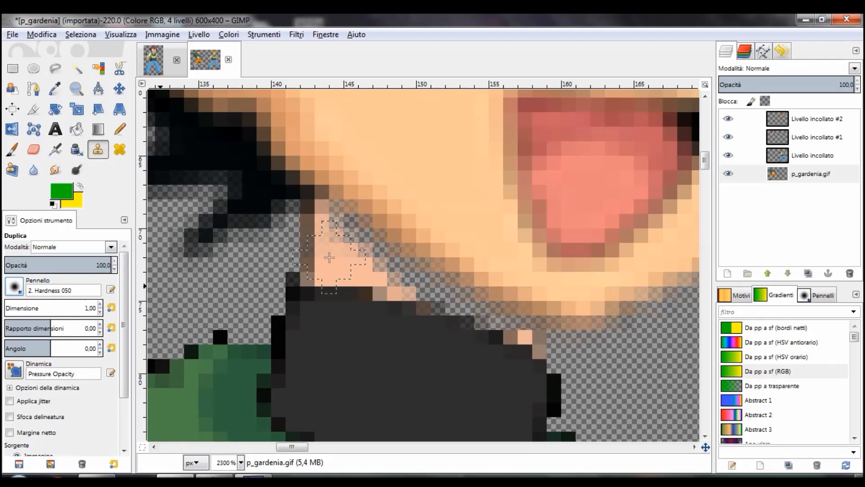
Clone neck skin into the leftover gaps under the left jaw with a size 1.00 Hardness 075 brush
scroll(415, 257, "up", 1)
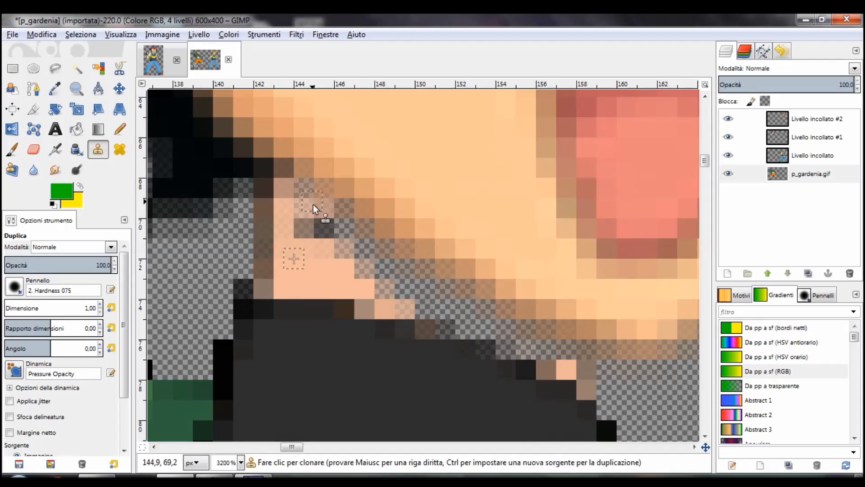
left_click_drag(331, 240, 306, 183)
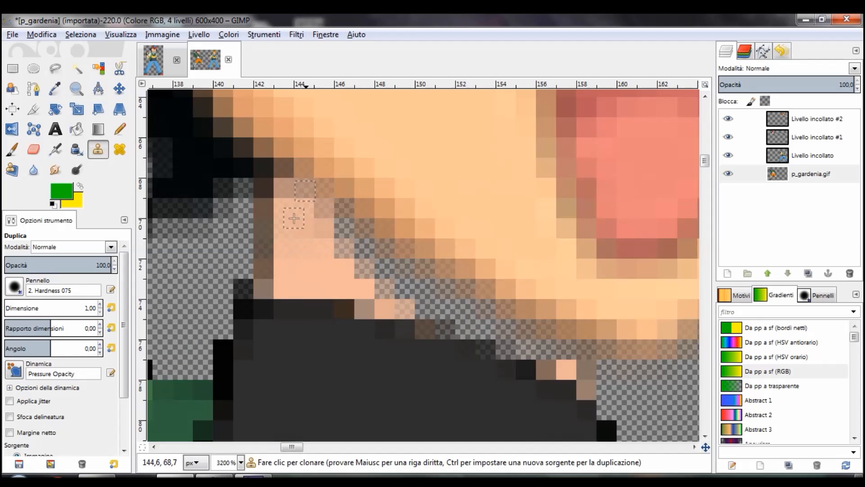
mouse_move(319, 250)
left_mouse_down()
mouse_move(350, 217)
mouse_move(348, 256)
mouse_move(358, 191)
mouse_move(364, 270)
left_mouse_up()
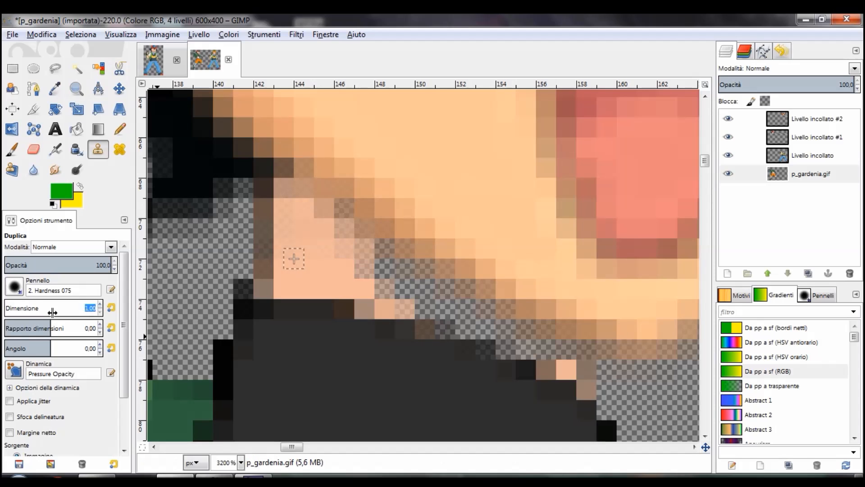
With the Clone brush at size 3.04, fill the gap between jaw and collar with skin toward the chin
mouse_move(377, 259)
left_mouse_down()
mouse_move(399, 267)
mouse_move(387, 274)
mouse_move(392, 286)
mouse_move(453, 297)
mouse_move(409, 292)
mouse_move(414, 302)
mouse_move(524, 350)
mouse_move(550, 351)
mouse_move(471, 297)
mouse_move(534, 354)
mouse_move(576, 368)
mouse_move(589, 393)
mouse_move(575, 338)
mouse_move(598, 356)
left_mouse_up()
scroll(294, 258, "down", 6)
scroll(270, 248, "up", 5)
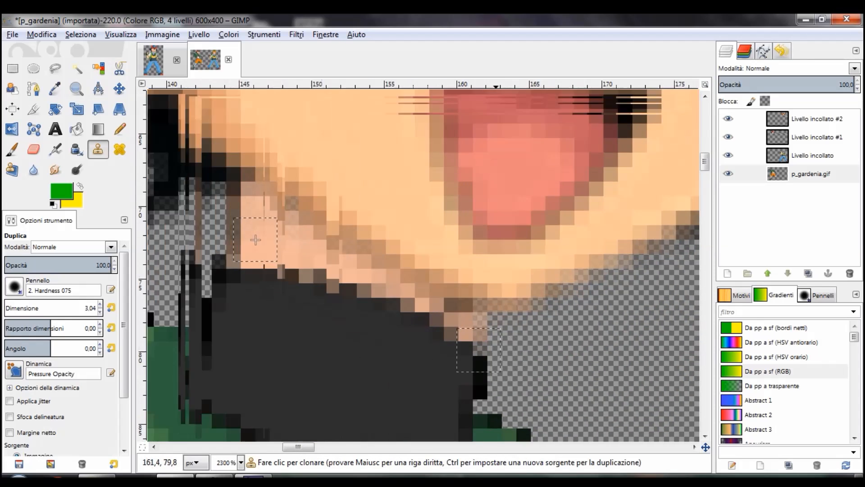
Resample beside the collar's right edge and clone over the neck's right edge just below the chin
scroll(255, 240, "left", 2)
left_click(539, 390, "ctrl")
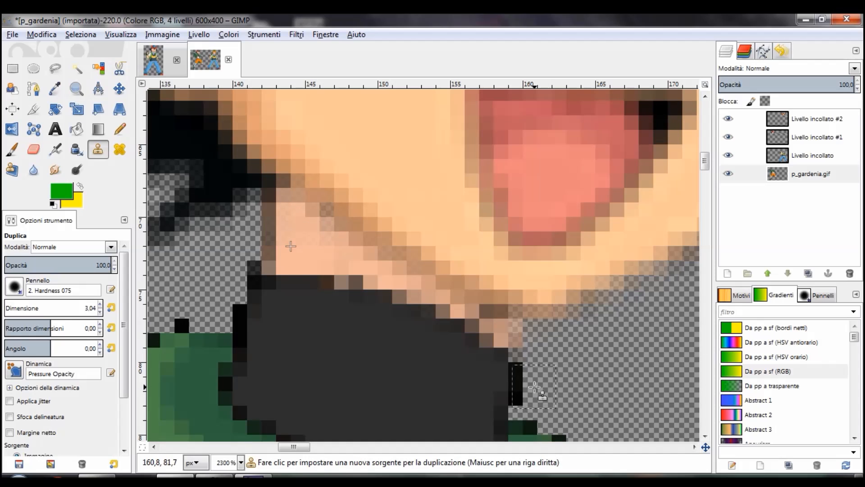
mouse_move(513, 323)
left_mouse_down()
mouse_move(514, 335)
mouse_move(515, 312)
left_mouse_up()
left_click(33, 149)
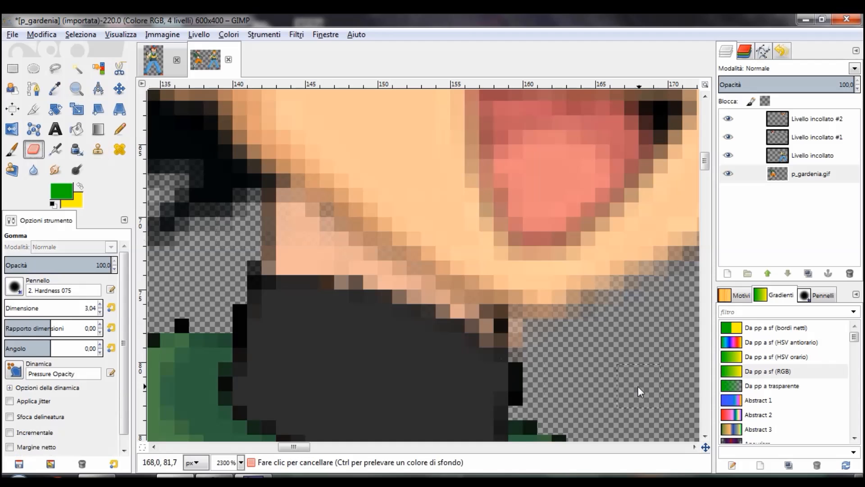
scroll(451, 383, "down", 3)
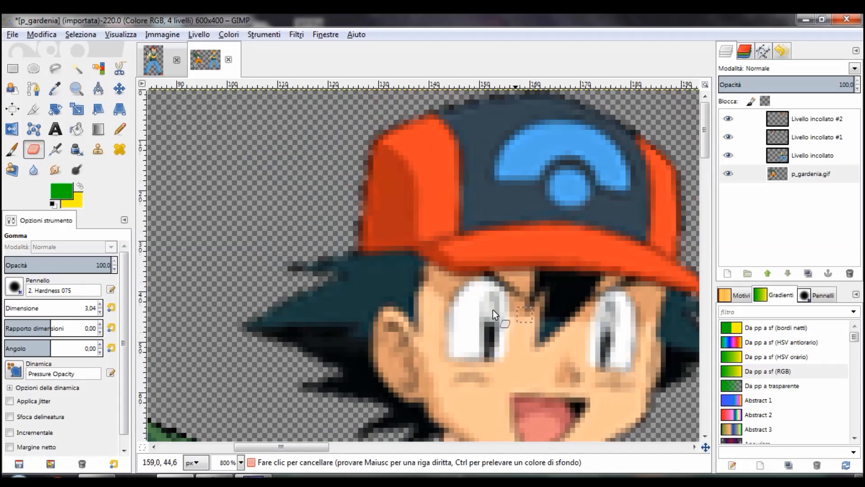
left_click(123, 106)
left_click(119, 89)
scroll(324, 202, "down", 6)
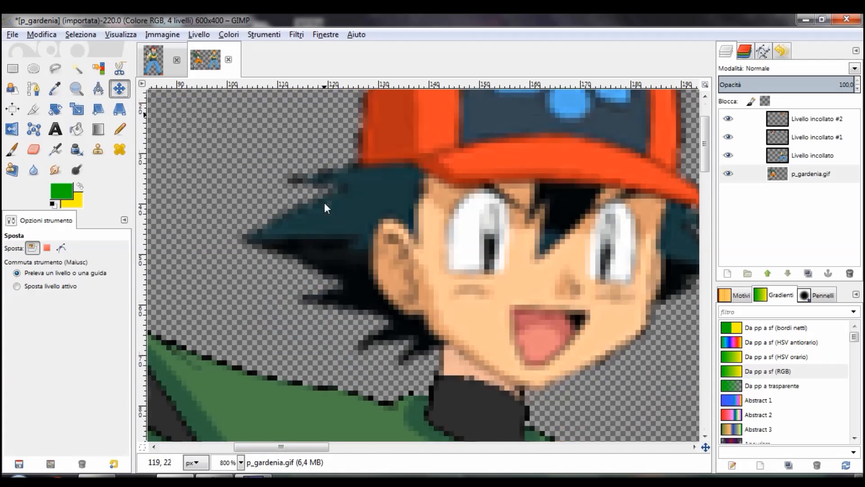
Examine the capped head's fit on the green-caped body, checking the neck, jaw and face up close and at full figure
mouse_move(539, 208)
left_mouse_down()
mouse_move(529, 204)
mouse_move(537, 207)
left_mouse_up()
left_click(810, 173)
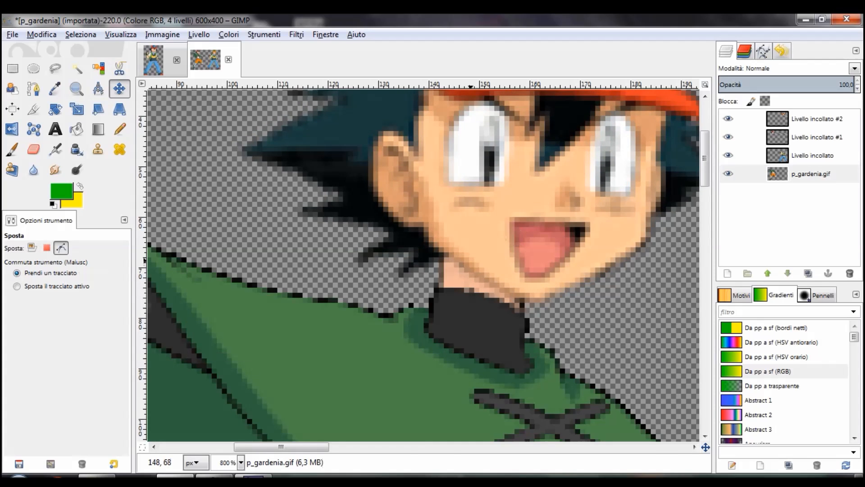
scroll(424, 266, "down", 4)
left_click(61, 247)
left_click(32, 247)
scroll(570, 275, "down", 2)
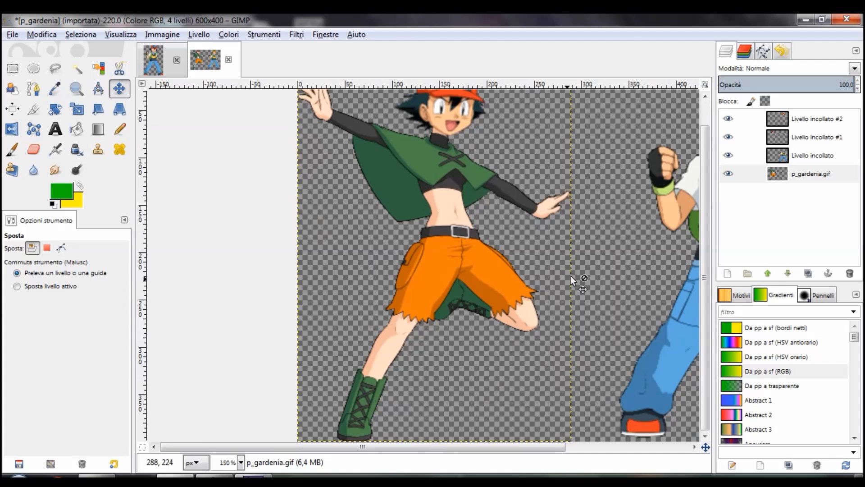
scroll(540, 284, "right", 3)
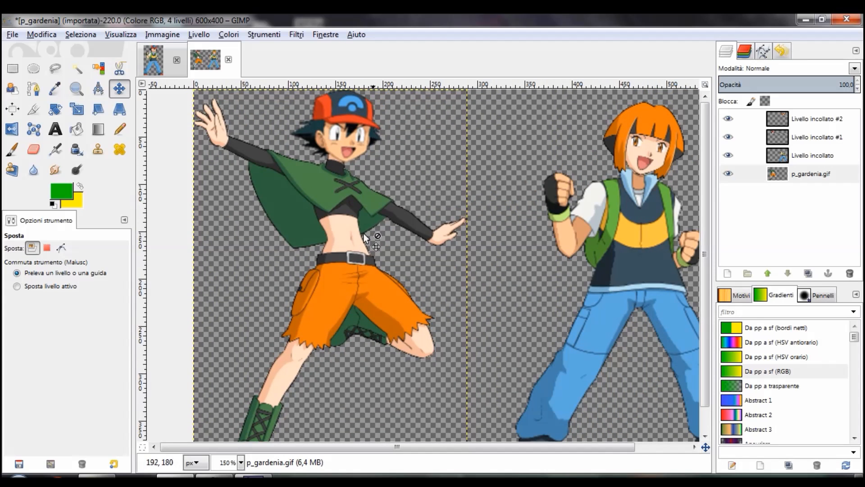
scroll(360, 232, "up", 4)
scroll(354, 228, "down", 1)
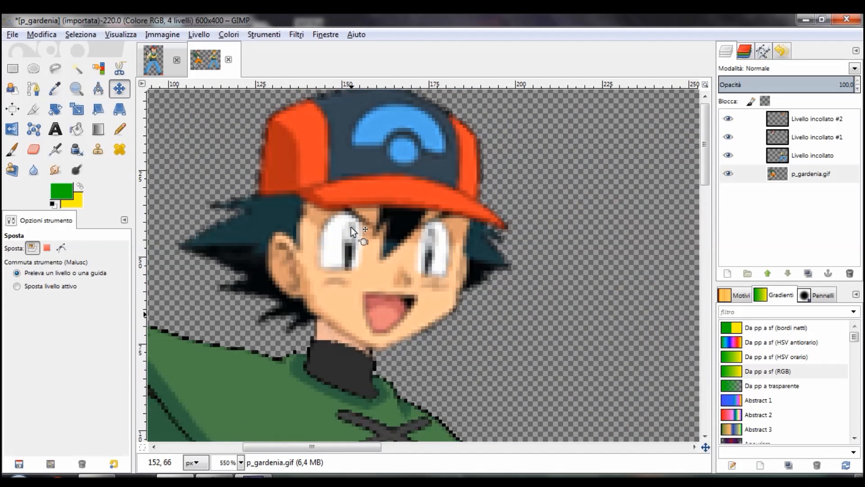
scroll(353, 228, "up", 3)
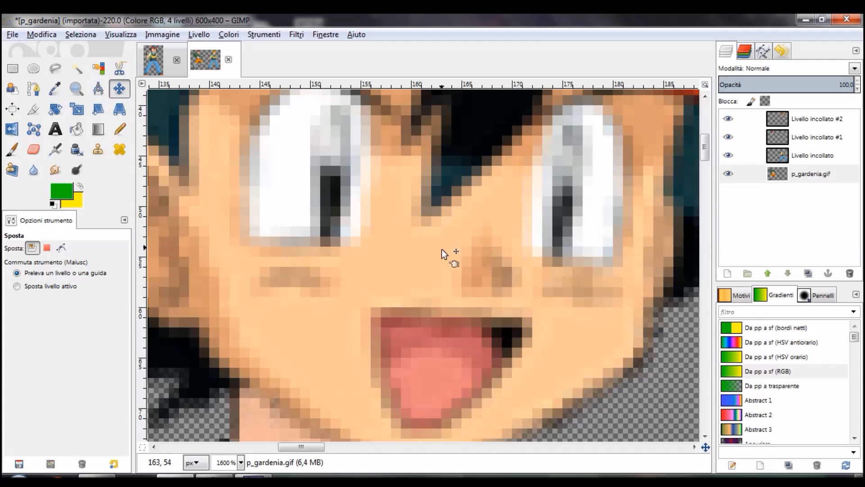
scroll(442, 251, "down", 5)
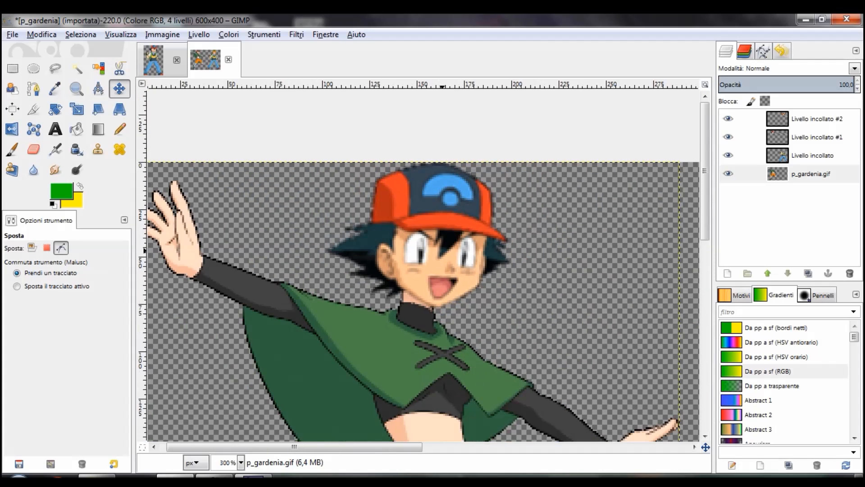
Move the orange-haired head upward, clear of the blue collar and neck of the body in blue jeans
scroll(449, 167, "down", 4)
scroll(510, 234, "right", 10)
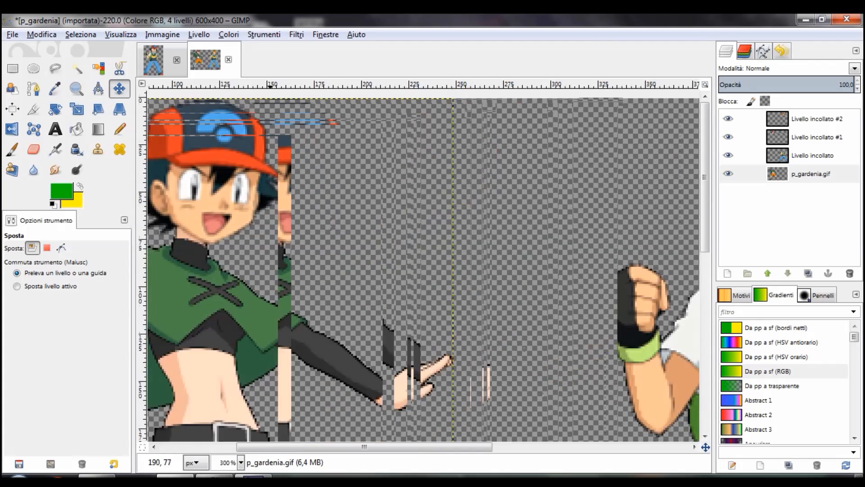
scroll(429, 255, "right", 1)
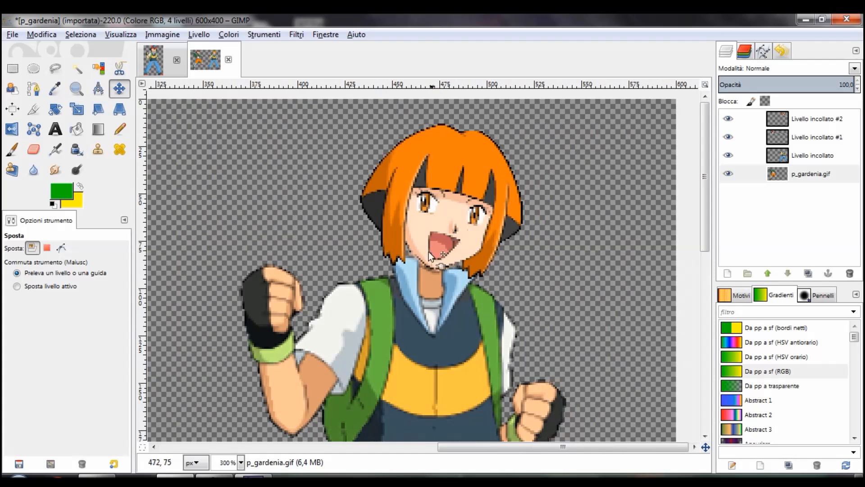
scroll(429, 254, "up", 4)
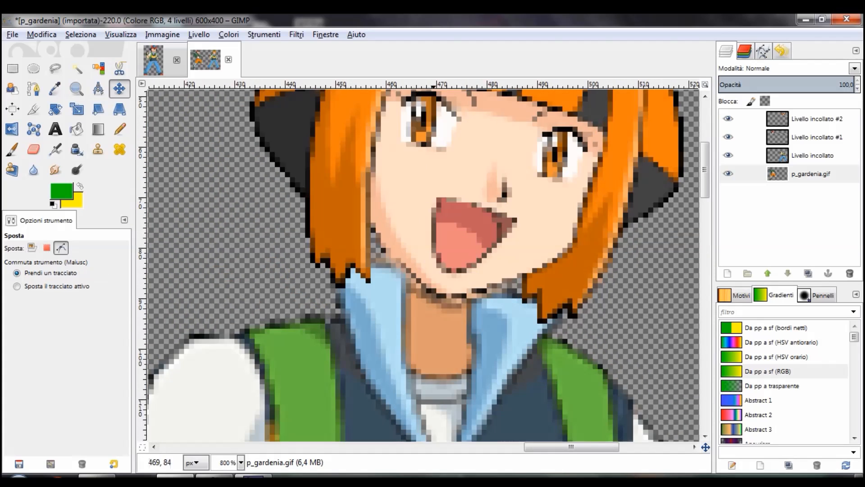
scroll(427, 253, "up", 2)
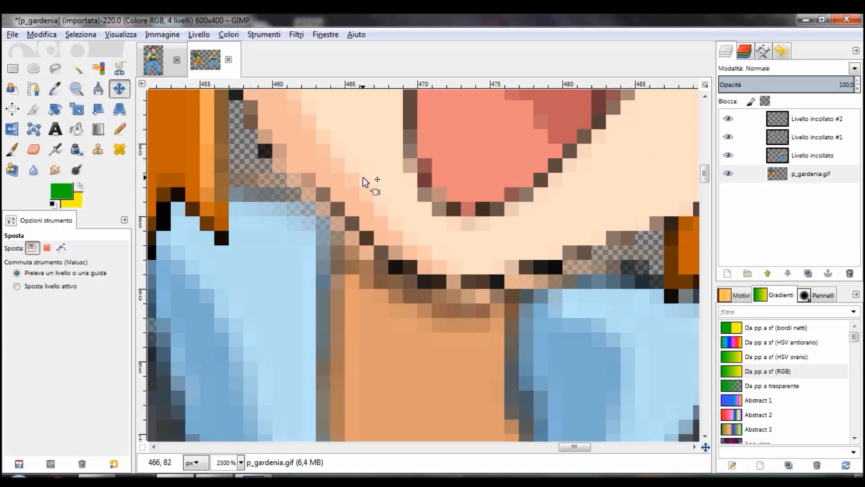
scroll(374, 267, "down", 2)
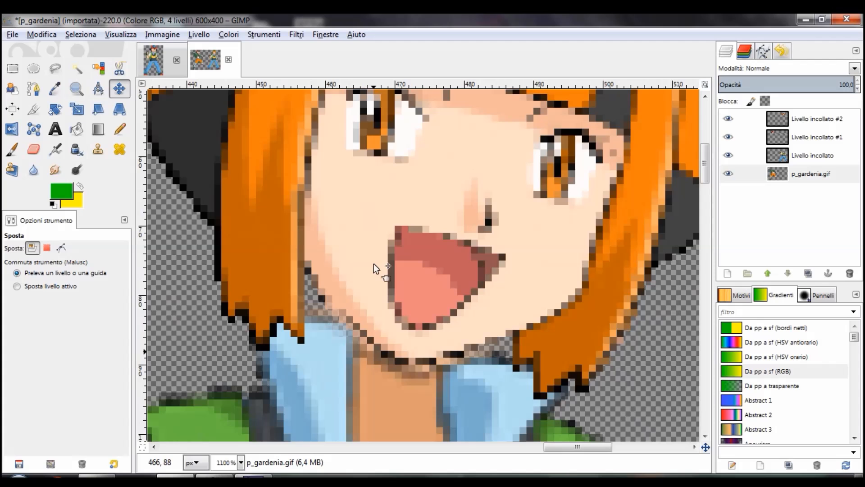
scroll(381, 228, "down", 2)
scroll(361, 252, "up", 2)
left_click_drag(534, 160, 541, 113)
scroll(241, 226, "up", 3)
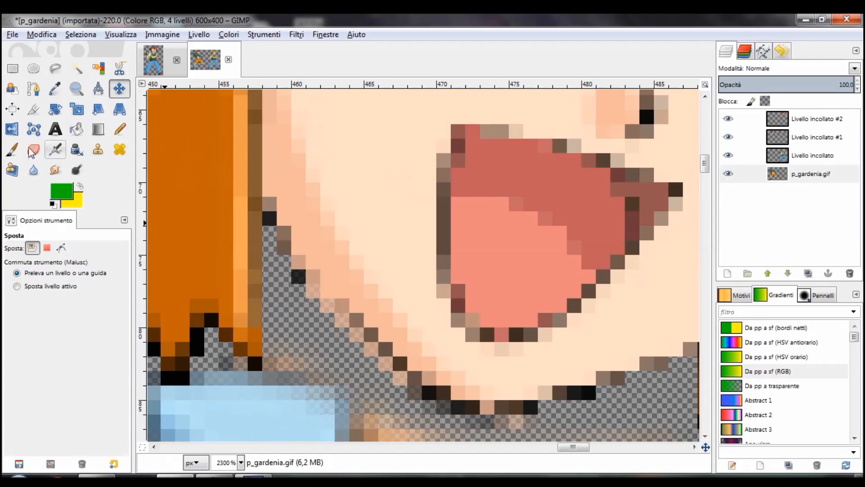
On the Livello incollato #2 layer, erase stray pixels beneath the chin with a size 3.04 Hardness 075 eraser
left_click(778, 118)
scroll(525, 213, "down", 5)
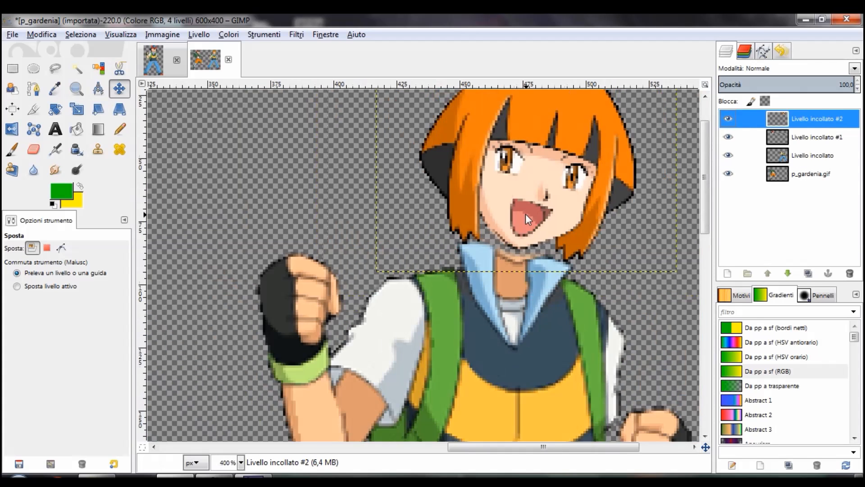
scroll(493, 283, "up", 5)
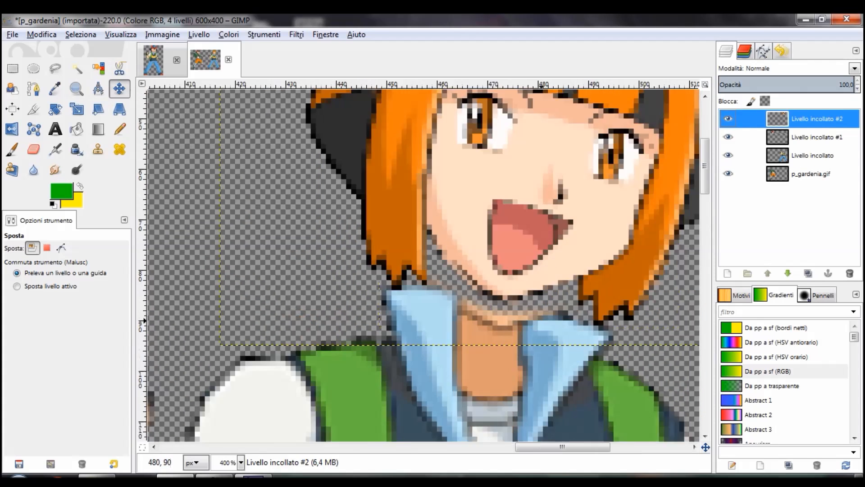
left_click(34, 149)
mouse_move(358, 228)
left_mouse_down()
mouse_move(342, 256)
mouse_move(364, 242)
mouse_move(445, 334)
mouse_move(356, 234)
mouse_move(515, 404)
mouse_move(548, 412)
mouse_move(277, 287)
mouse_move(393, 281)
mouse_move(422, 291)
left_mouse_up()
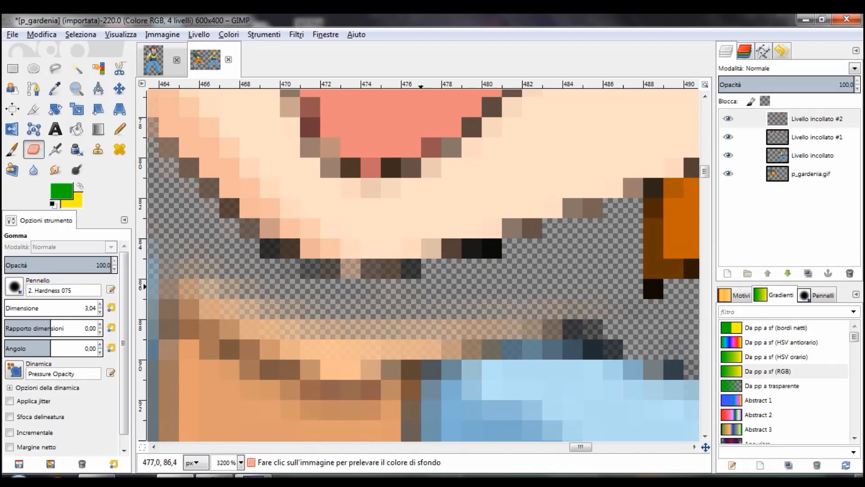
On the Livello incollato layer, erase the old chin remnants above the neck and between the blue collar points
scroll(422, 291, "down", 2)
left_click(776, 153)
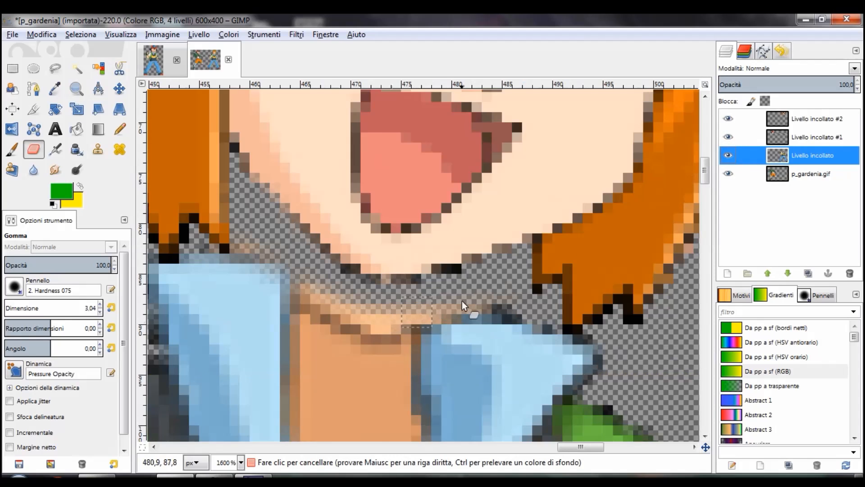
scroll(462, 301, "up", 1)
mouse_move(492, 293)
left_mouse_down()
mouse_move(403, 321)
mouse_move(511, 294)
mouse_move(332, 328)
mouse_move(377, 323)
mouse_move(358, 338)
mouse_move(366, 344)
mouse_move(340, 359)
mouse_move(295, 346)
mouse_move(300, 314)
mouse_move(259, 321)
mouse_move(232, 295)
mouse_move(212, 306)
left_mouse_up()
scroll(271, 293, "down", 1)
scroll(321, 274, "up", 1)
left_click_drag(320, 274, 304, 264)
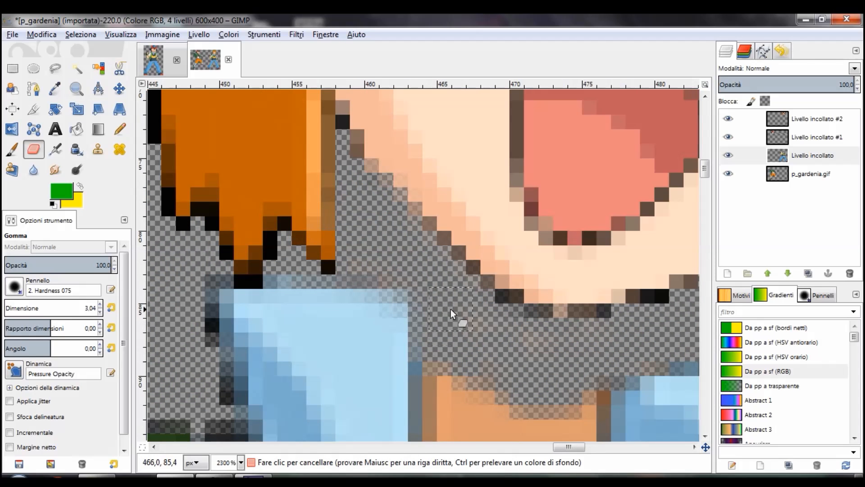
scroll(450, 309, "down", 1)
scroll(451, 309, "up", 1)
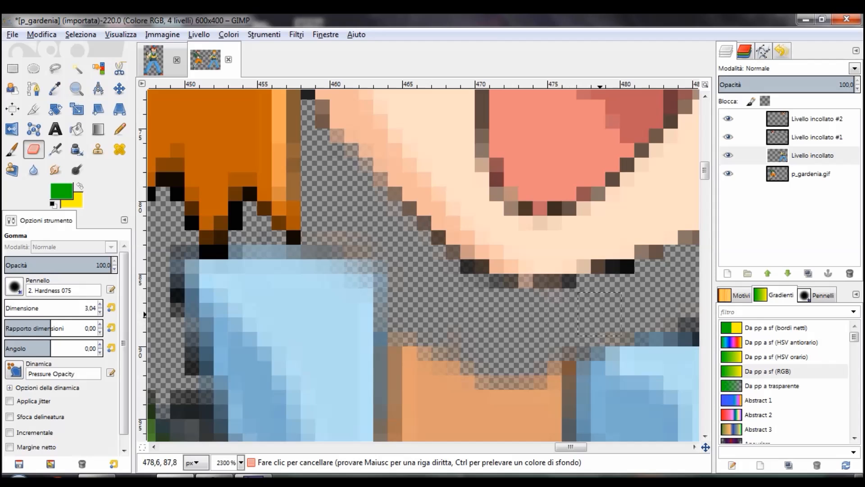
Move the orange-haired head back down so its chin overlaps the neck and the collar's upper edges
scroll(599, 314, "down", 3)
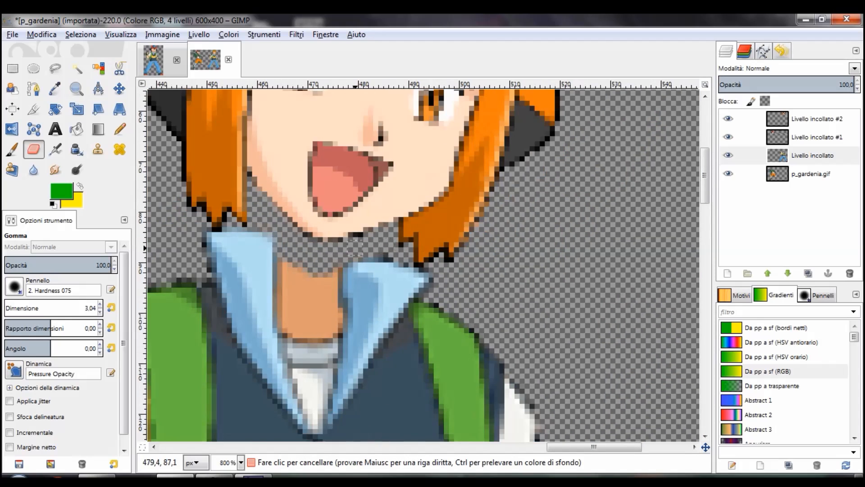
scroll(354, 247, "up", 2)
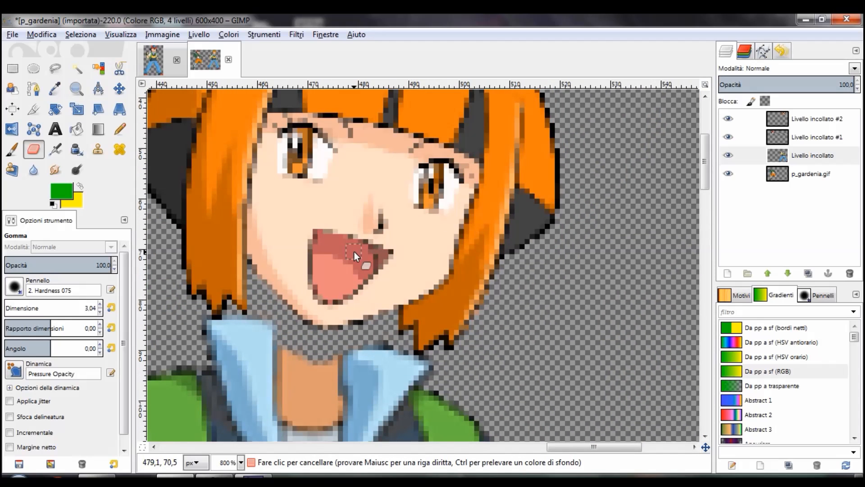
left_click(118, 89)
left_click_drag(374, 187, 377, 228)
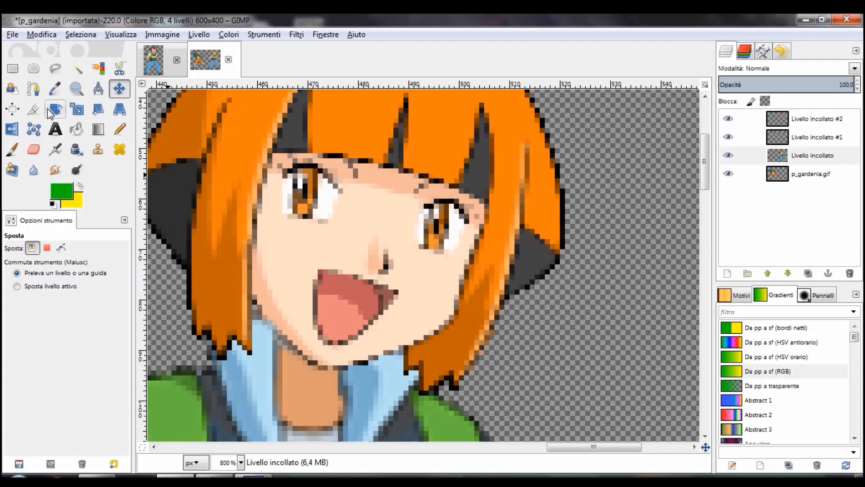
left_click(76, 108)
left_click(677, 323)
key("minus")
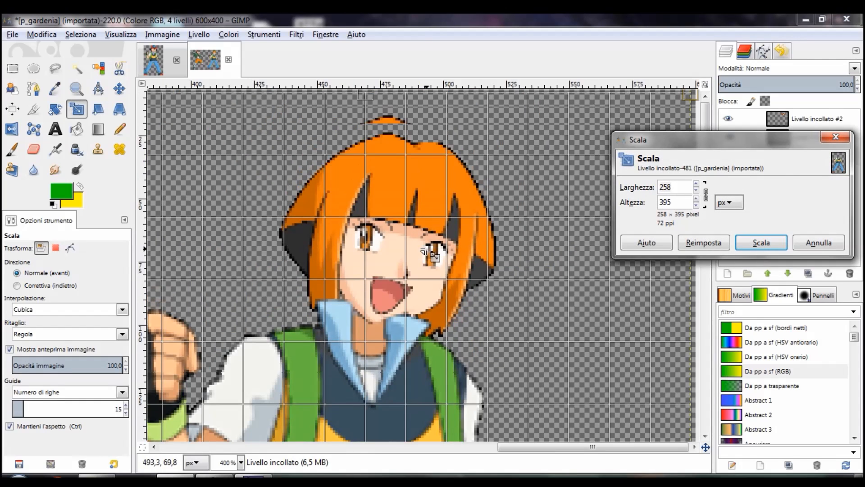
left_click(819, 242)
left_click(790, 144)
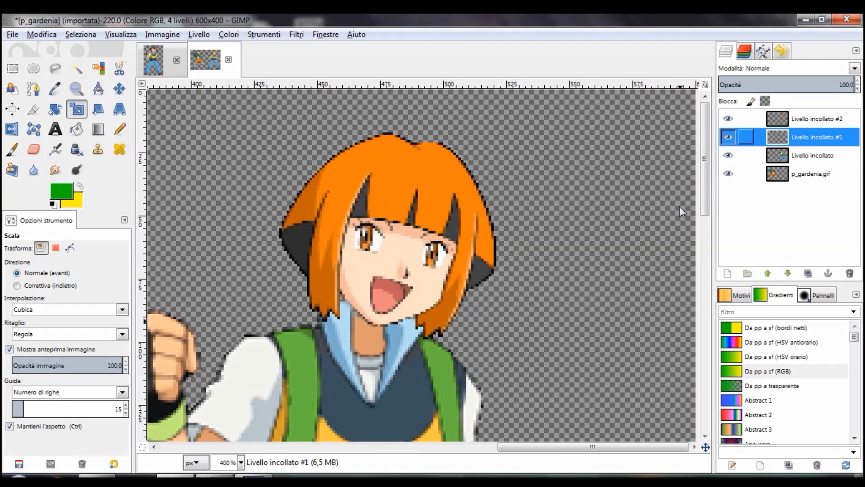
left_click(426, 317)
left_click(775, 242)
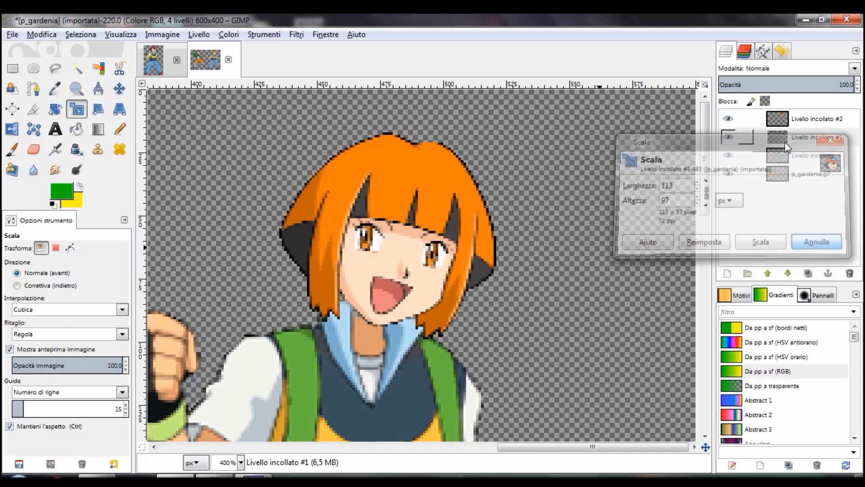
Scale the orange-haired head on the Livello incollato #2 layer proportionally to 144 × 104 px
left_click(781, 121)
left_click(440, 266)
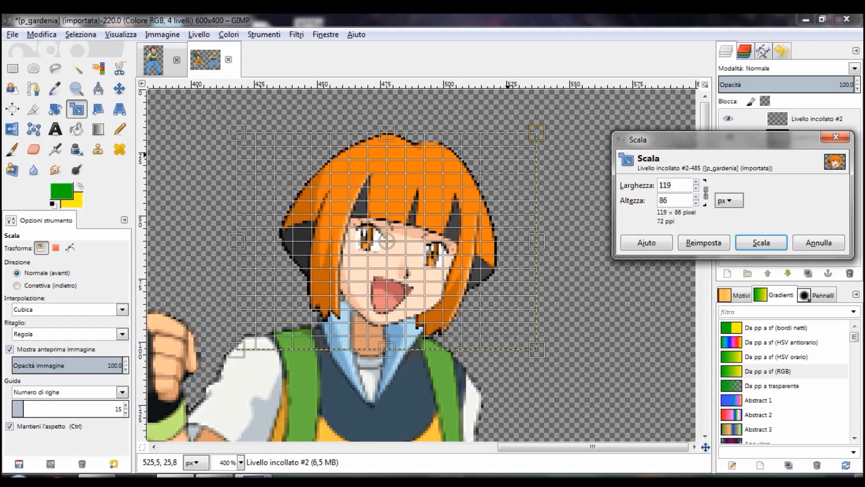
left_click_drag(503, 199, 547, 154)
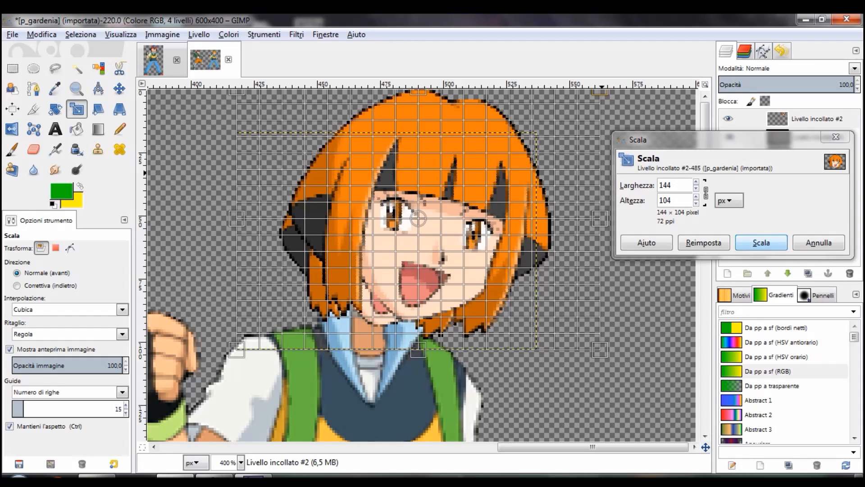
left_click(764, 243)
Check the head against the whole body and scale its layer down proportionally to 131 × 95 px
scroll(574, 231, "down", 5)
scroll(493, 277, "up", 4)
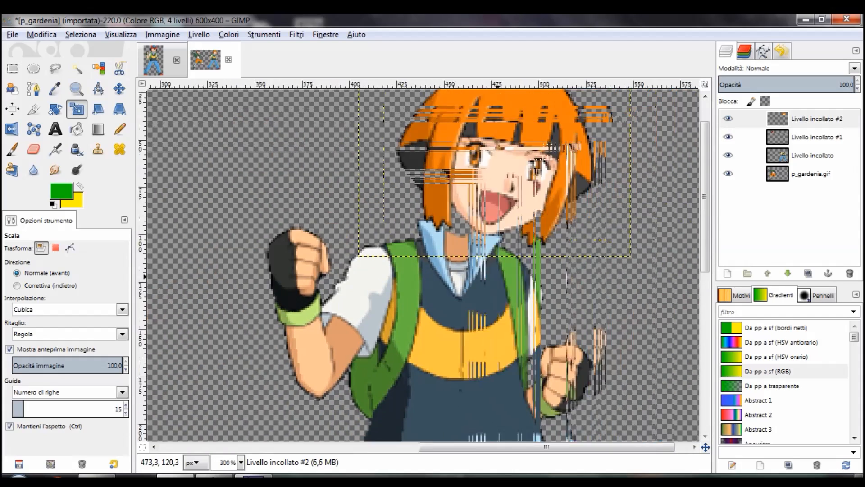
scroll(491, 274, "up", 1)
left_click(525, 239)
left_click_drag(659, 88, 625, 112)
left_click(764, 239)
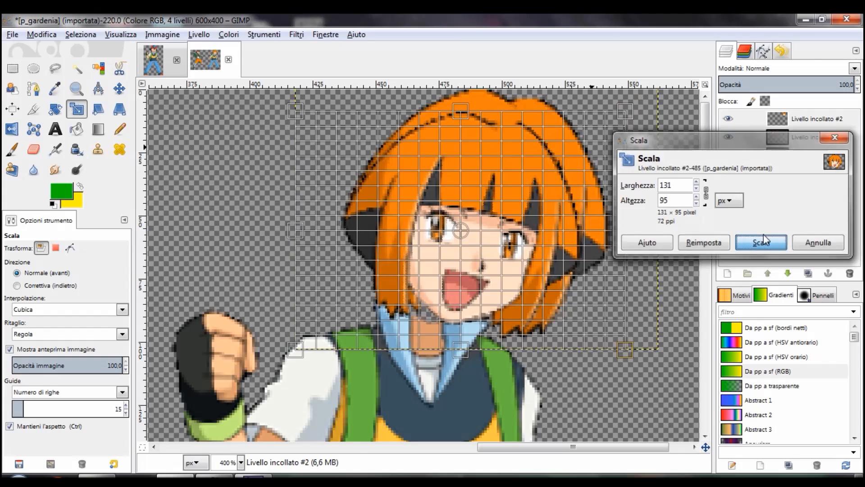
Shift the rescaled head slightly down onto the collar and compare its proportions with both full figures
key("m")
left_click_drag(449, 214, 456, 223)
scroll(456, 223, "down", 3)
scroll(458, 223, "down", 2)
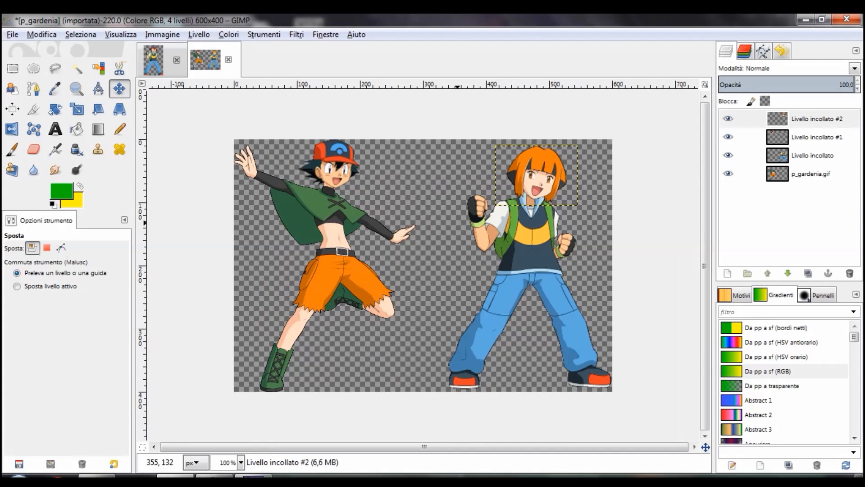
scroll(412, 210, "up", 4)
scroll(413, 210, "up", 2)
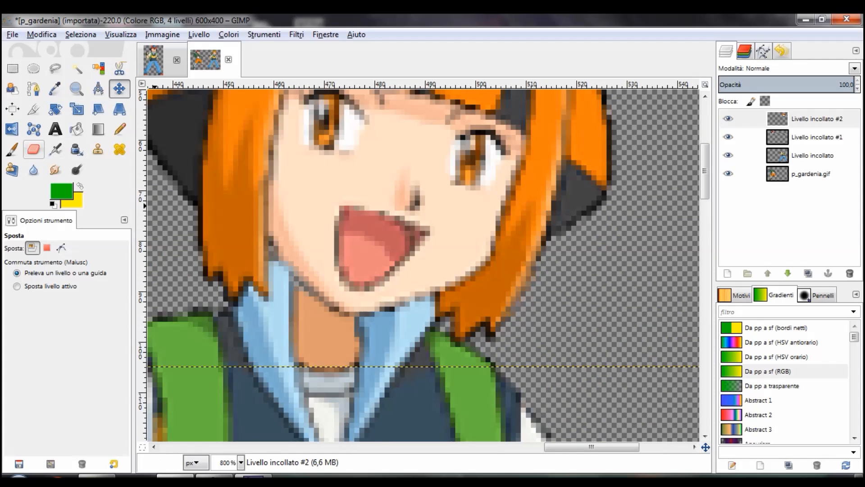
Rotate the orange-haired head by -10.24° around a centre beside the jaw at X 462.13, Y 84.25
left_click(55, 109)
left_click(338, 189)
scroll(360, 239, "up", 4)
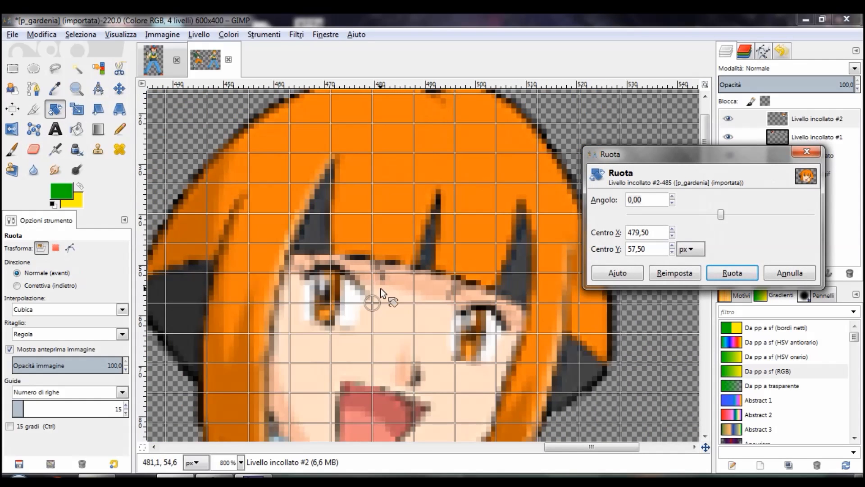
scroll(378, 289, "down", 4)
mouse_move(372, 128)
left_mouse_down()
mouse_move(350, 176)
mouse_move(286, 265)
left_mouse_up()
left_click_drag(464, 288, 461, 255)
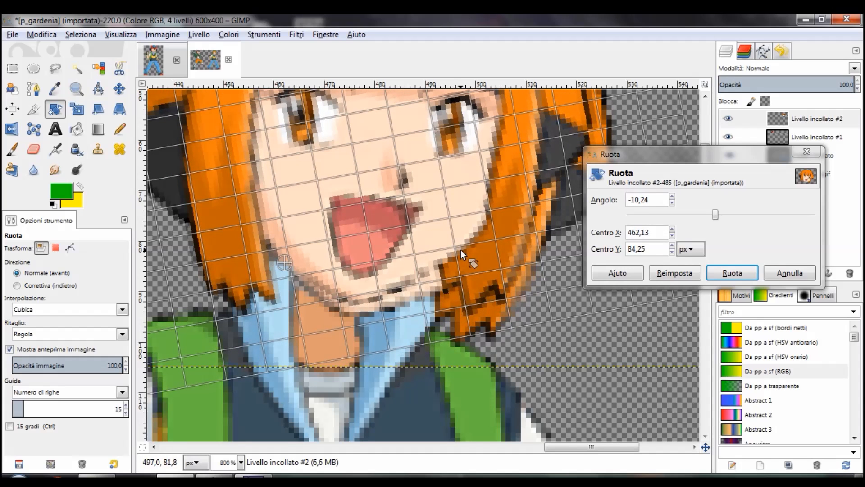
left_click(732, 272)
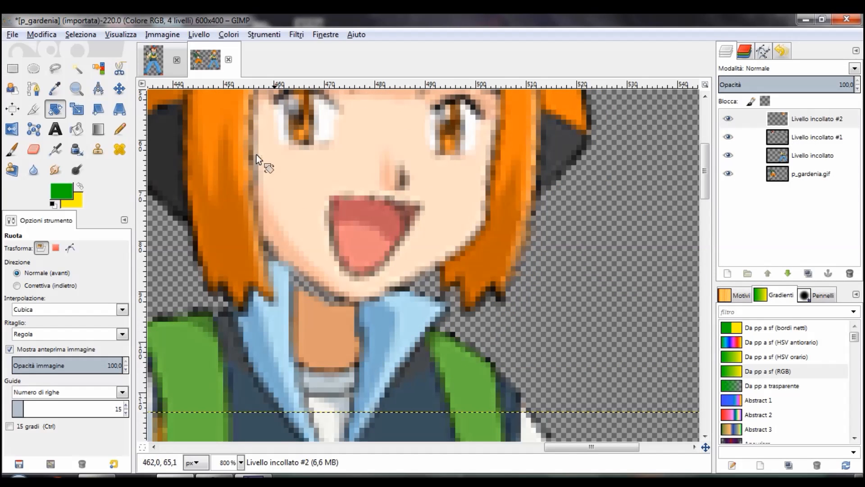
Nudge the rotated head slightly left and down so the chin sits over the neck between the collar points
key("m")
mouse_move(406, 173)
left_mouse_down()
mouse_move(399, 180)
mouse_move(402, 158)
mouse_move(396, 178)
left_mouse_up()
left_click(62, 247)
scroll(362, 239, "down", 1)
scroll(361, 239, "up", 1)
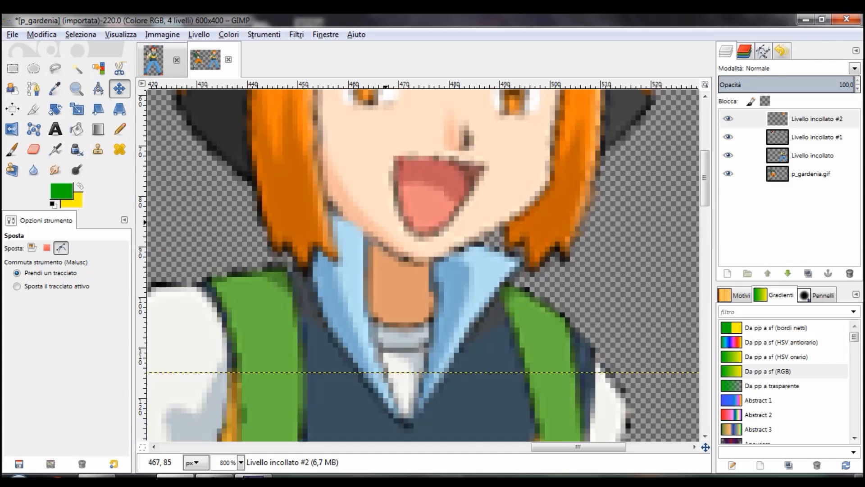
scroll(361, 239, "up", 3)
left_click(32, 248)
scroll(380, 323, "down", 3)
scroll(380, 322, "up", 1)
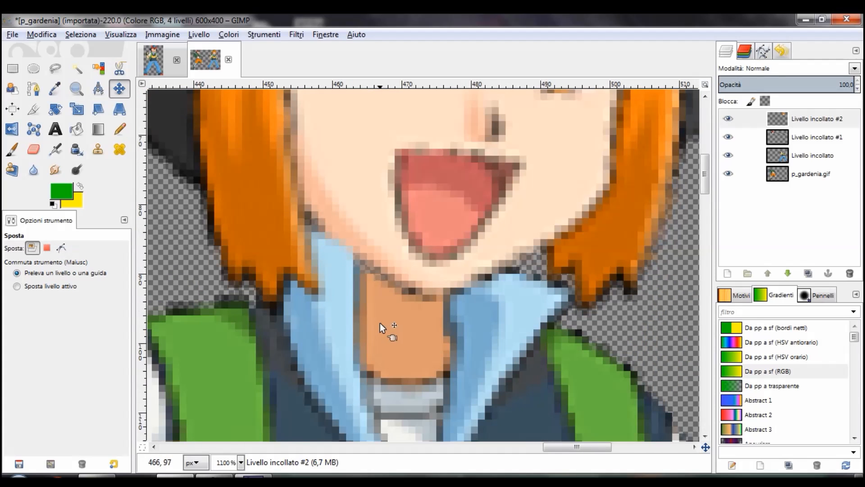
Make the orange-haired head's layer active, choose the Eraser and examine the jaw edge where it meets the blue collar
left_click(783, 141)
left_click(778, 119)
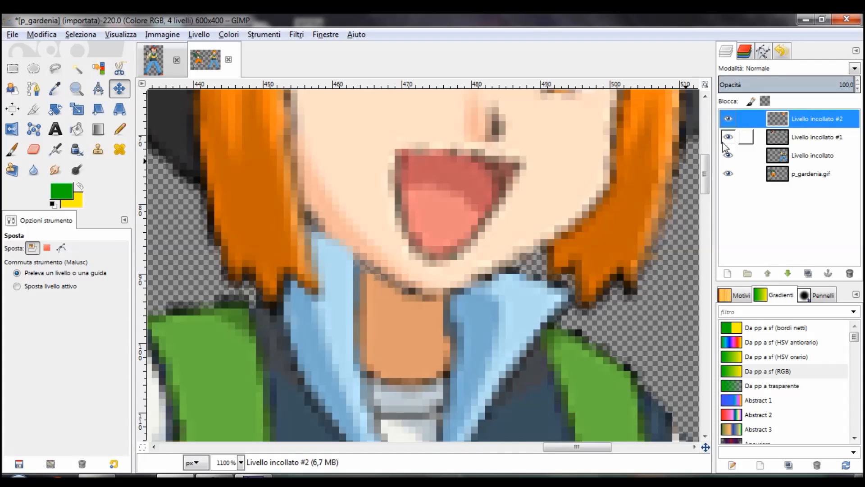
left_click(33, 149)
scroll(375, 216, "up", 1)
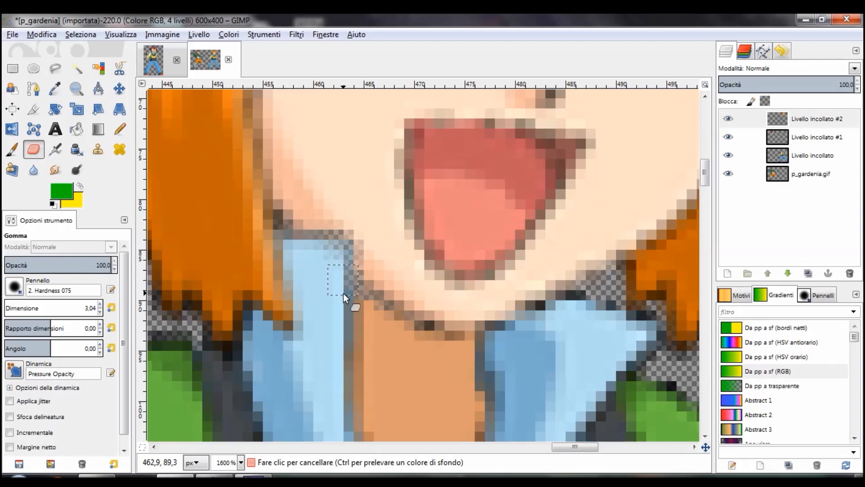
scroll(343, 293, "down", 1)
scroll(386, 261, "up", 2)
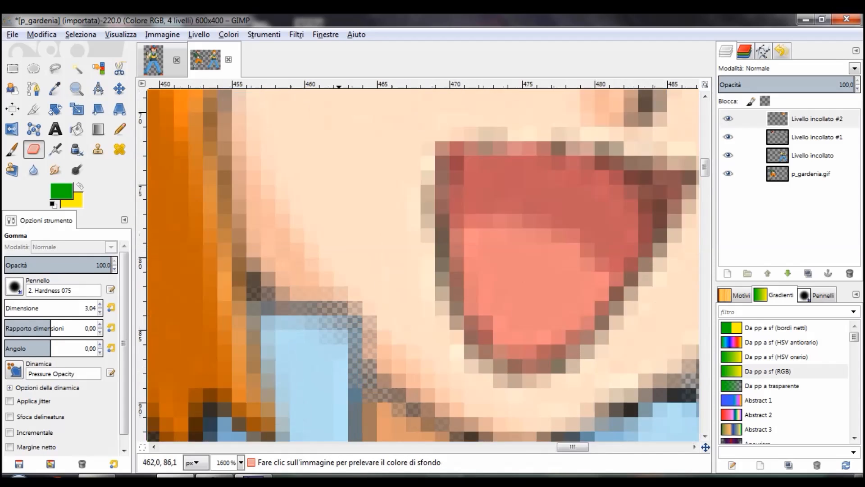
scroll(339, 350, "up", 2)
scroll(375, 330, "down", 2)
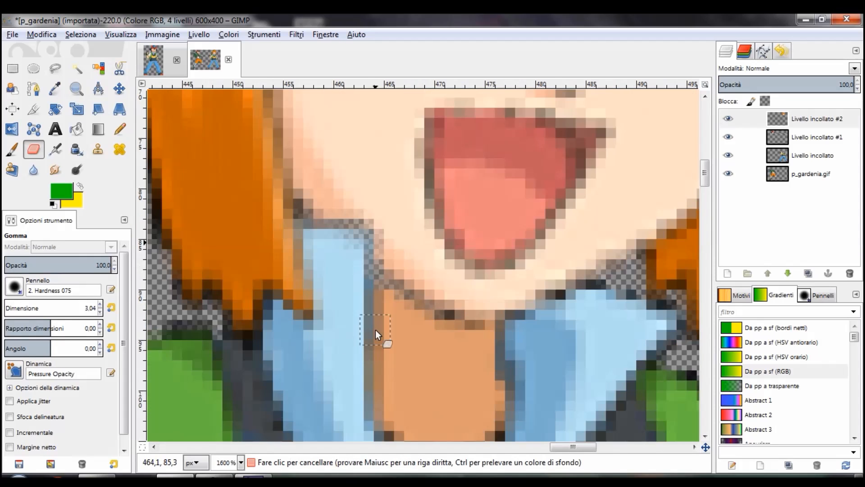
scroll(372, 272, "up", 2)
scroll(372, 272, "down", 6)
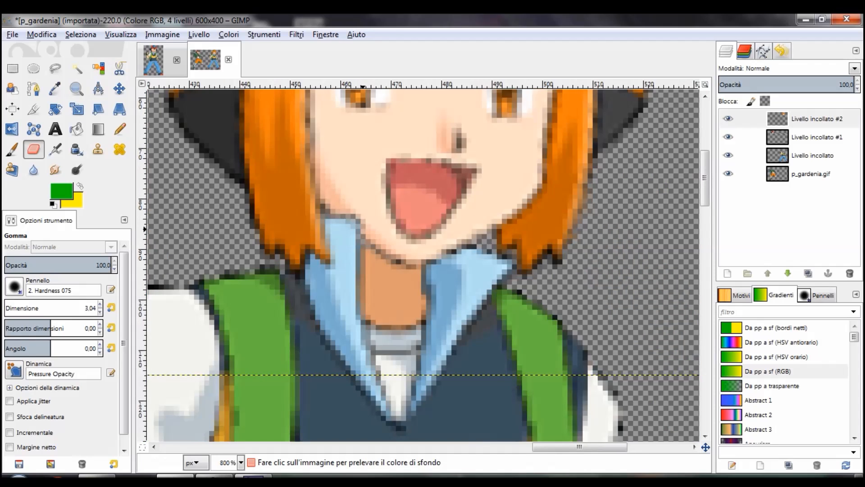
Check the orange-haired head against its body, and examine the capped head's jaw and neck on the green-caped figure
scroll(468, 240, "left", 4)
scroll(468, 241, "up", 2)
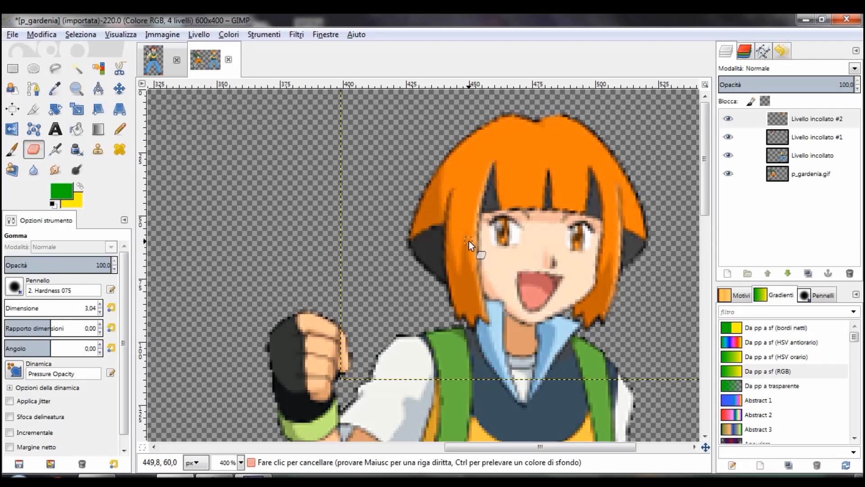
scroll(468, 240, "right", 3)
scroll(437, 276, "up", 1)
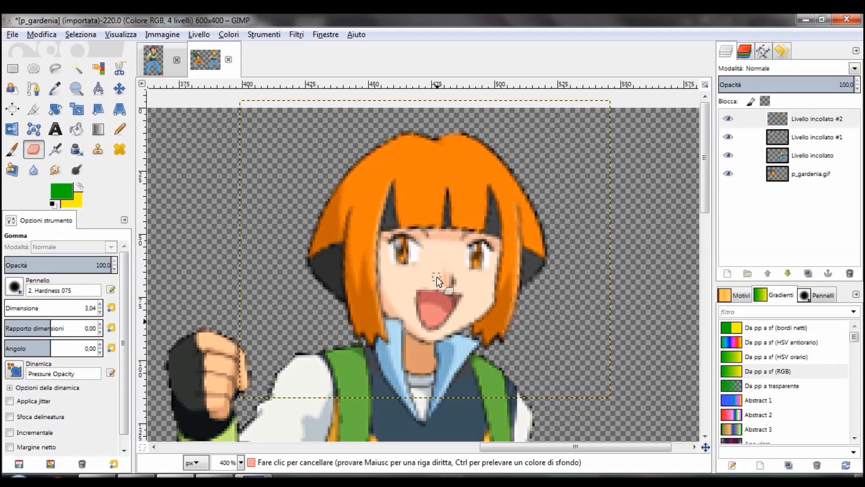
scroll(267, 214, "left", 10)
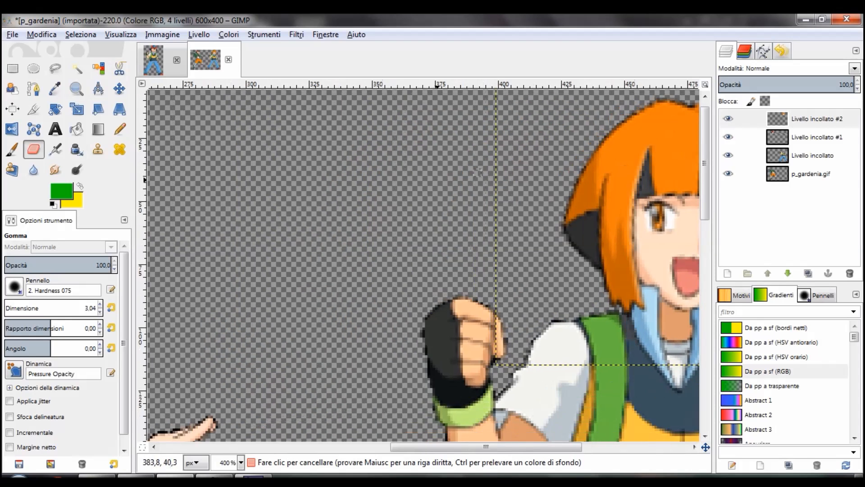
scroll(268, 214, "down", 2)
scroll(473, 224, "left", 4)
scroll(474, 224, "up", 5)
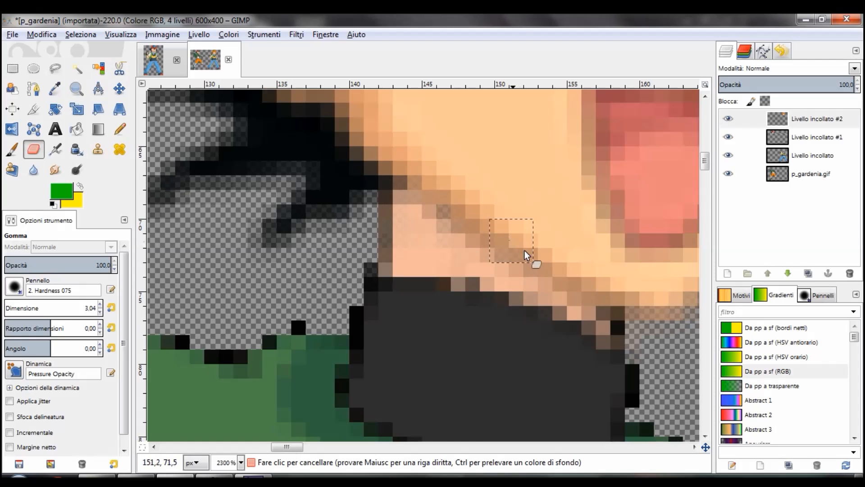
Set a Clone source on the capped head's lower jaw edge beside the mouth and review the surrounding skin
key("ctrl")
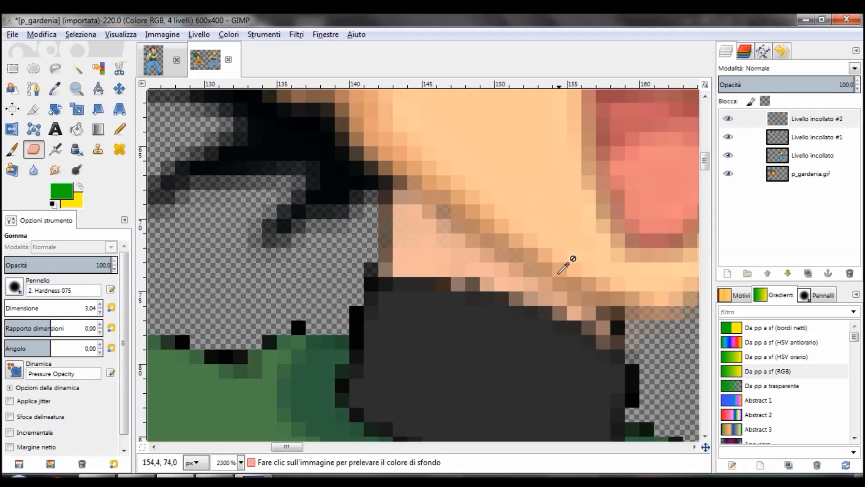
key("c")
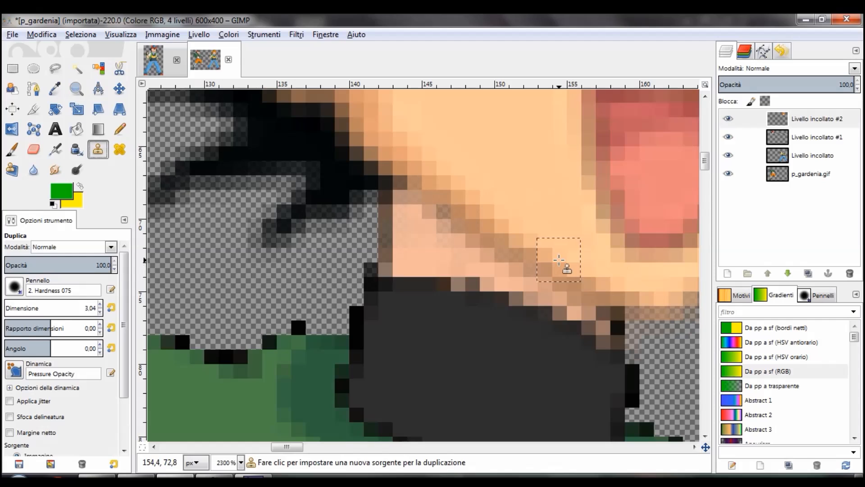
left_click(552, 263, "ctrl")
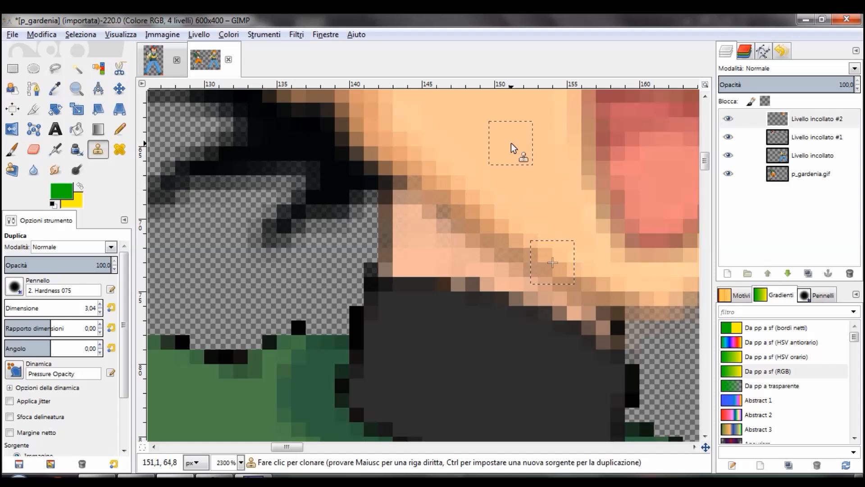
scroll(520, 221, "down", 1, "ctrl")
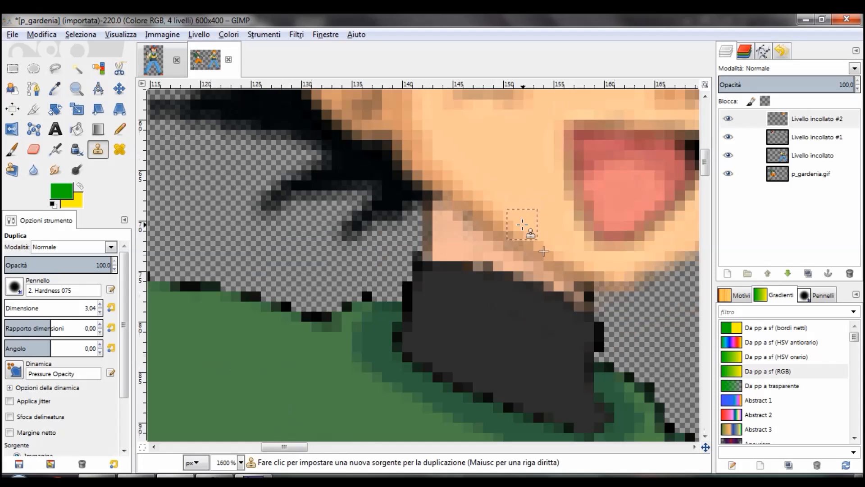
scroll(522, 224, "down", 1)
scroll(419, 359, "up", 2)
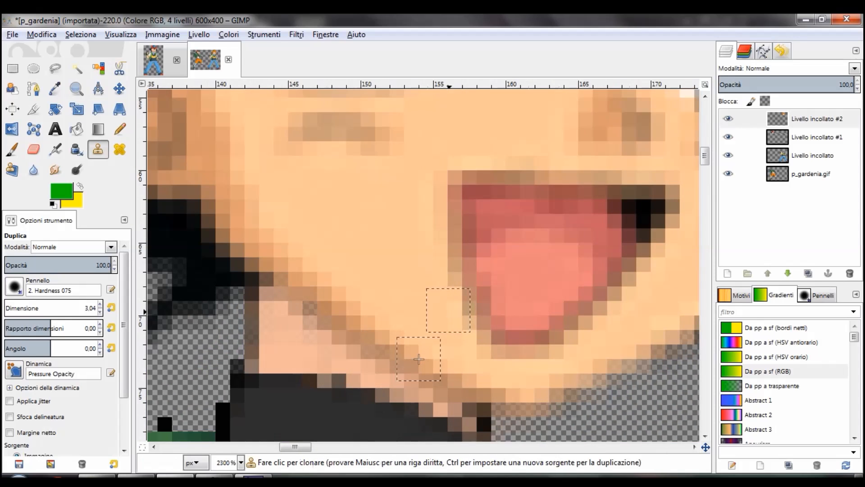
scroll(441, 291, "down", 6, "ctrl")
scroll(441, 292, "down", 3, "ctrl")
scroll(536, 259, "up", 3, "ctrl")
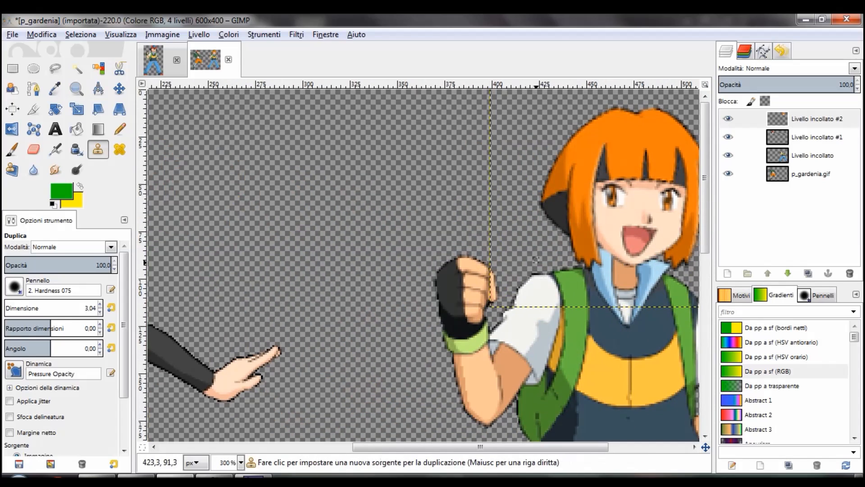
scroll(536, 259, "down", 1, "ctrl")
scroll(308, 259, "up", 3, "ctrl")
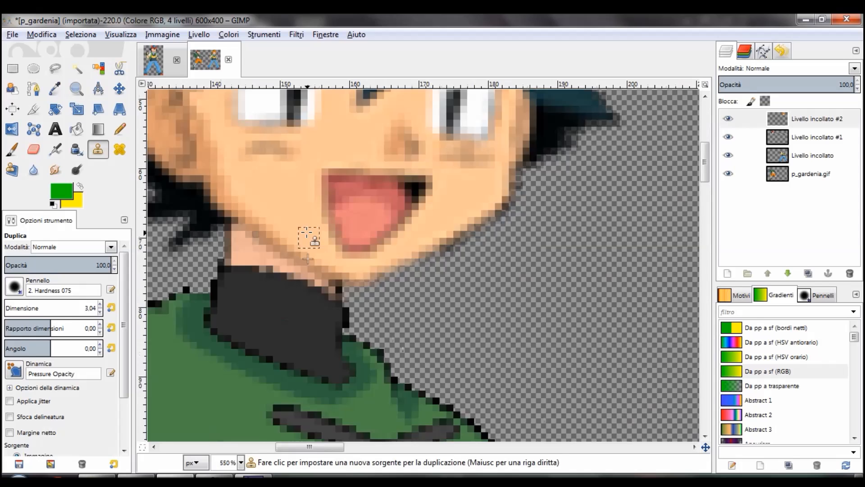
scroll(308, 258, "up", 5, "ctrl")
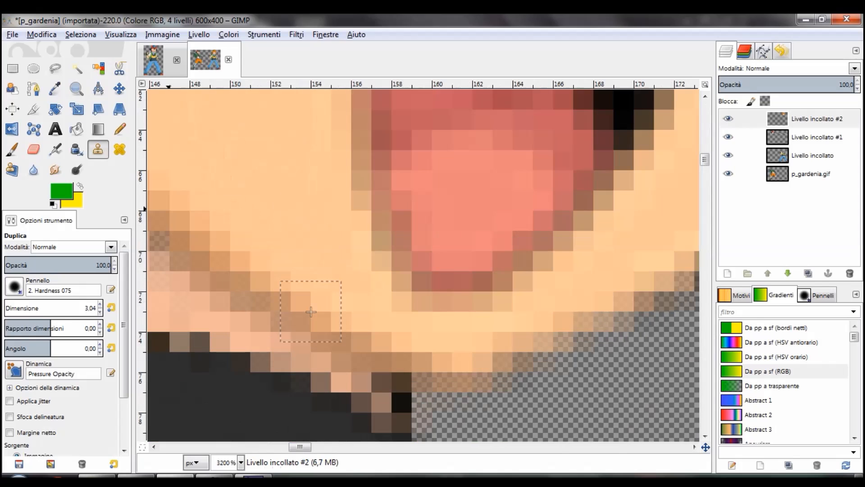
Activate the Color Picker and examine the capped head's skin against the green-caped body, down to the orange shorts
left_click(55, 89)
scroll(280, 211, "down", 1, "ctrl")
scroll(424, 262, "up", 3)
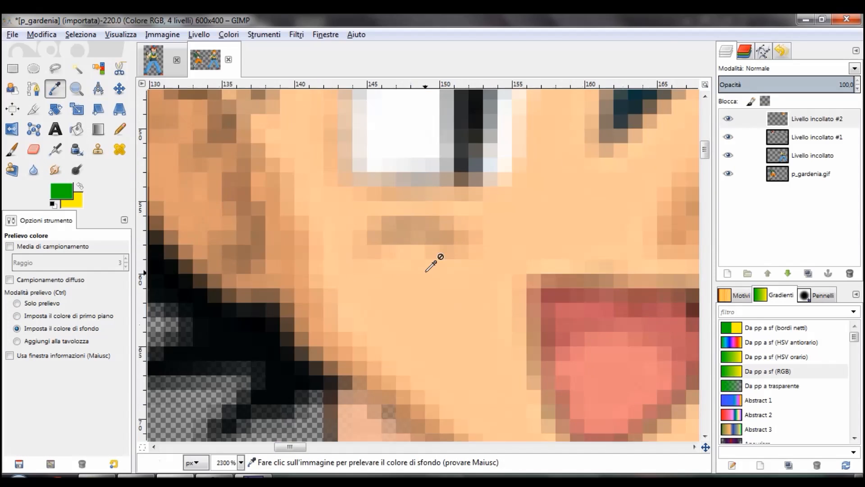
scroll(428, 266, "down", 4, "ctrl")
scroll(433, 253, "down", 4)
scroll(432, 248, "up", 5)
scroll(440, 228, "down", 1)
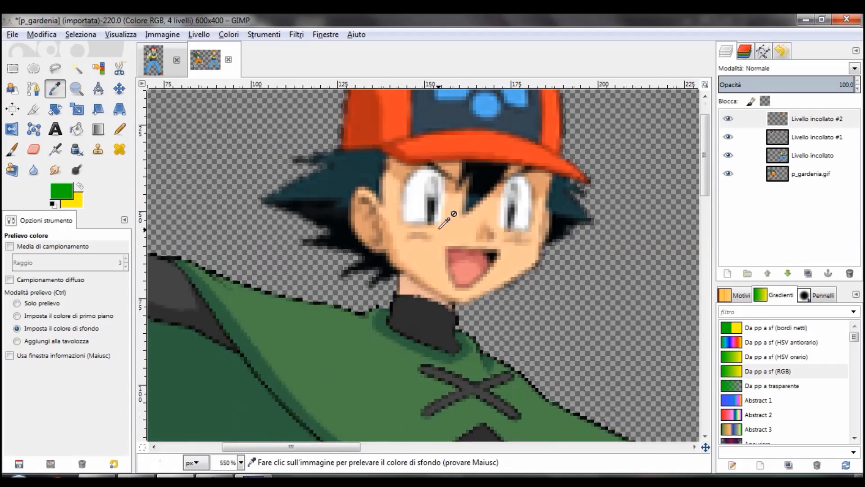
scroll(445, 220, "up", 3, "ctrl")
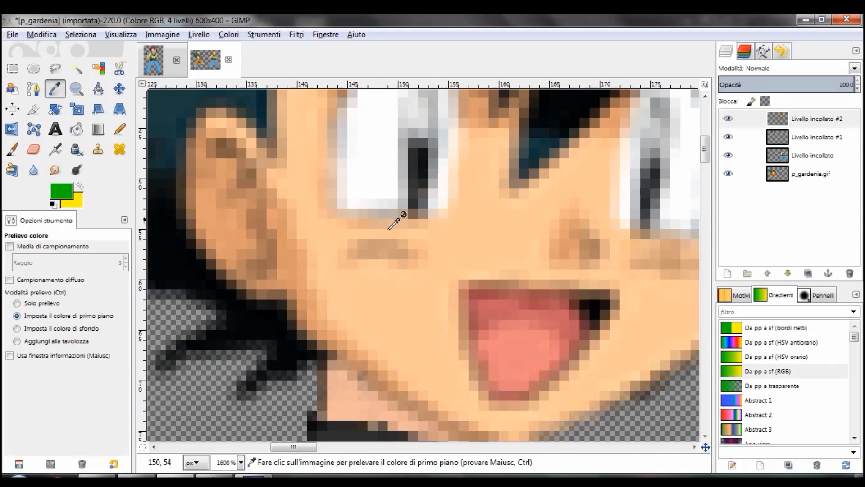
scroll(367, 251, "up", 4)
scroll(367, 251, "down", 4, "ctrl")
scroll(367, 251, "down", 3)
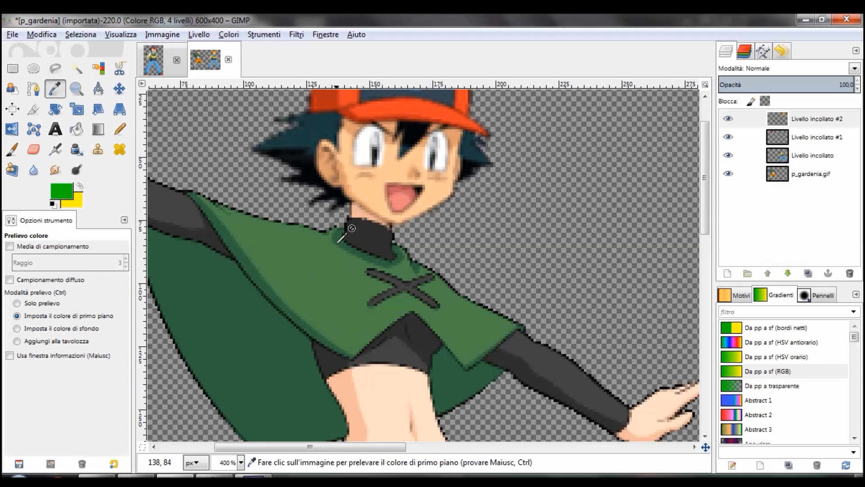
scroll(461, 249, "left", 3)
scroll(460, 249, "left", 3)
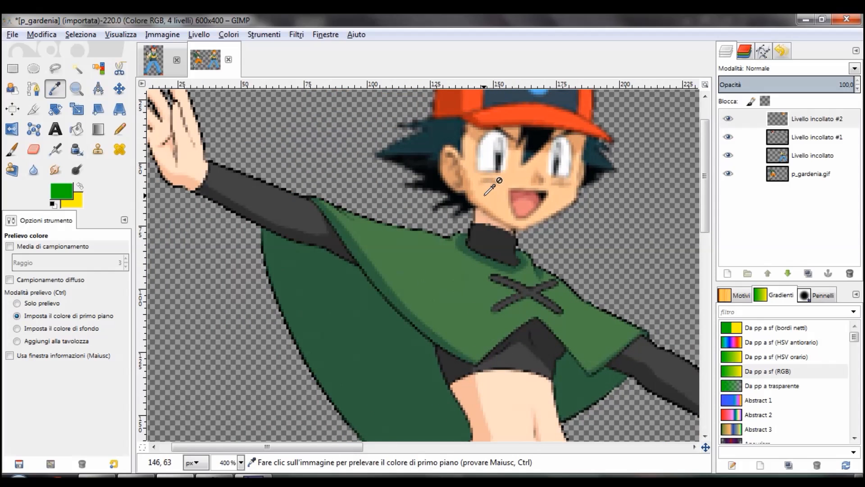
scroll(541, 350, "down", 12)
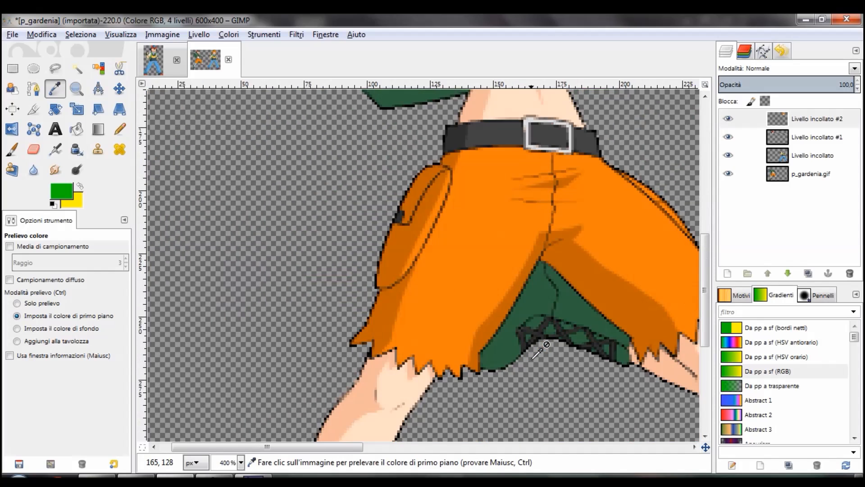
scroll(537, 354, "up", 10)
scroll(537, 354, "down", 4, "ctrl")
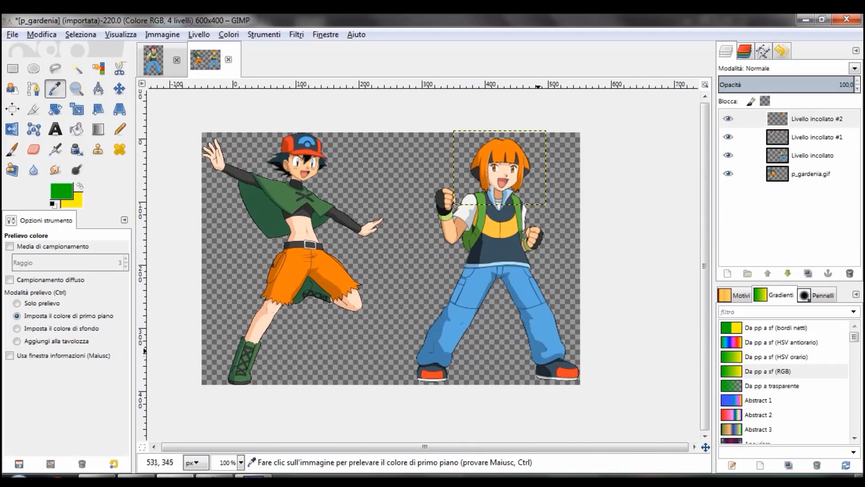
Examine the orange-haired figure's body from the waist and fist to the shoe, and return to the capped head
scroll(355, 197, "right", 4)
scroll(355, 197, "up", 6, "ctrl")
scroll(355, 197, "down", 8)
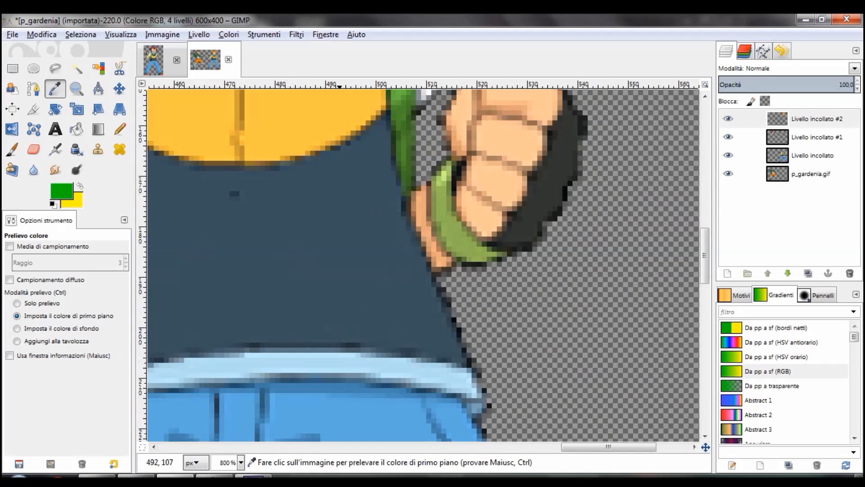
scroll(355, 196, "down", 12)
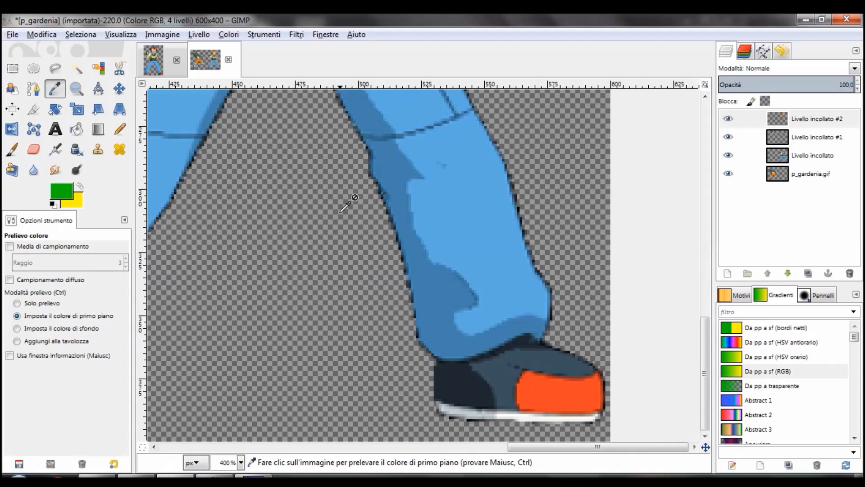
scroll(352, 200, "up", 10)
scroll(351, 200, "down", 1, "ctrl")
scroll(316, 264, "down", 1, "ctrl")
scroll(316, 264, "up", 3, "ctrl")
scroll(316, 265, "down", 3, "ctrl")
scroll(319, 264, "left", 10)
scroll(320, 264, "up", 2, "ctrl")
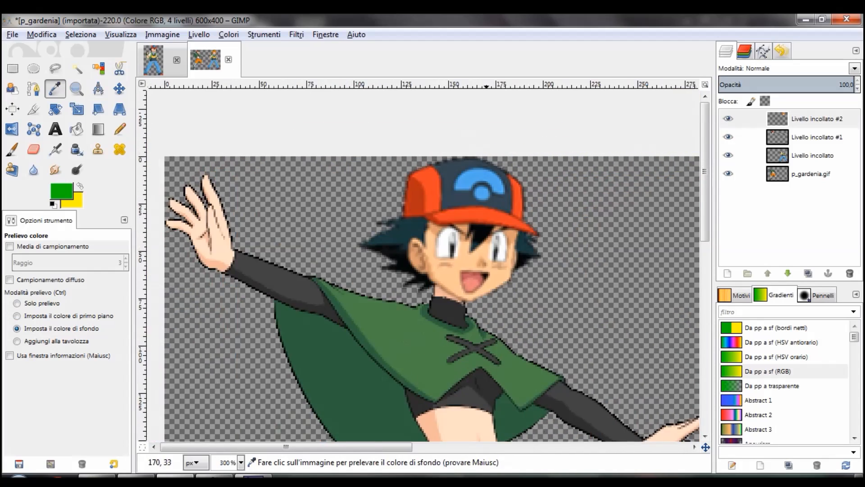
On layer Livello incollato #1, enable averaged colour sampling with radius 3 and pick the capped face's cheek skin as foreground colour
left_click(807, 137)
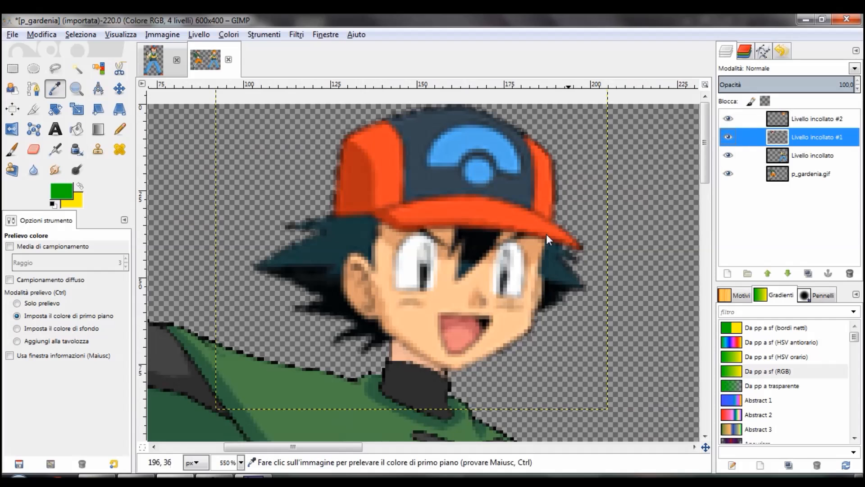
left_click(10, 247)
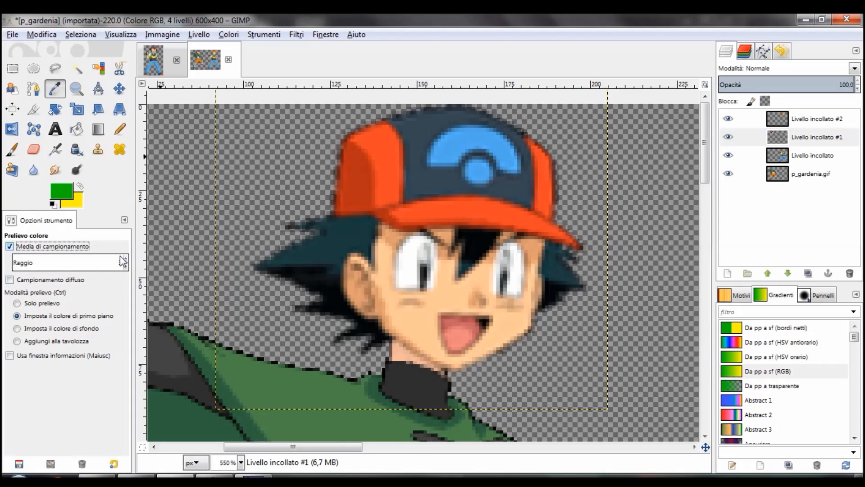
scroll(424, 331, "up", 3, "ctrl")
left_click(421, 309)
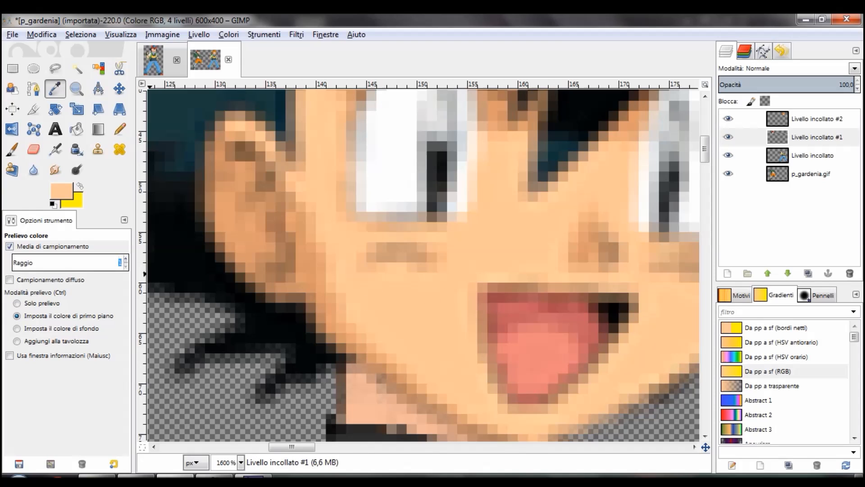
left_click(442, 328)
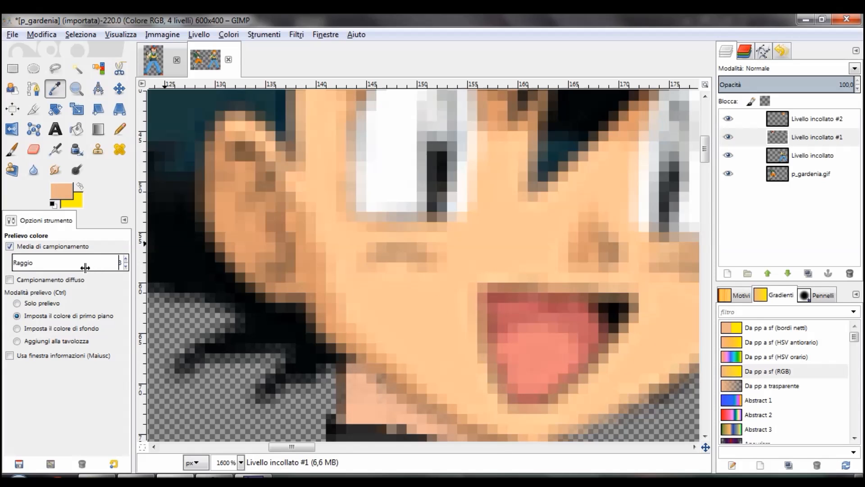
type("3")
left_click(417, 325)
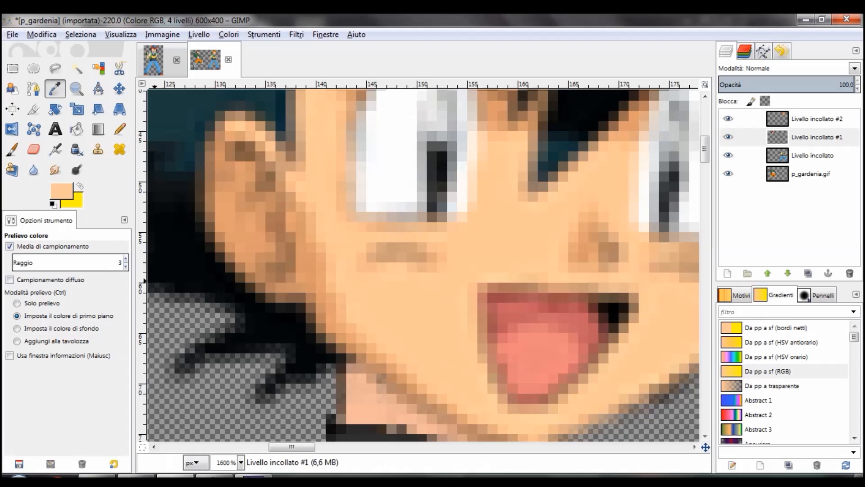
Turn off averaged sampling, enable merged sampling across layers for the Color Picker, and bring the orange-haired face into close view
left_click(10, 246)
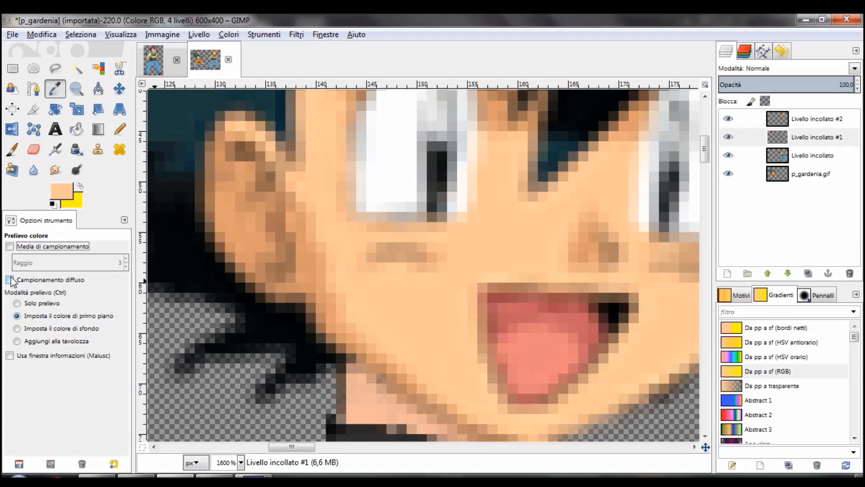
left_click(10, 280)
scroll(401, 293, "down", 8)
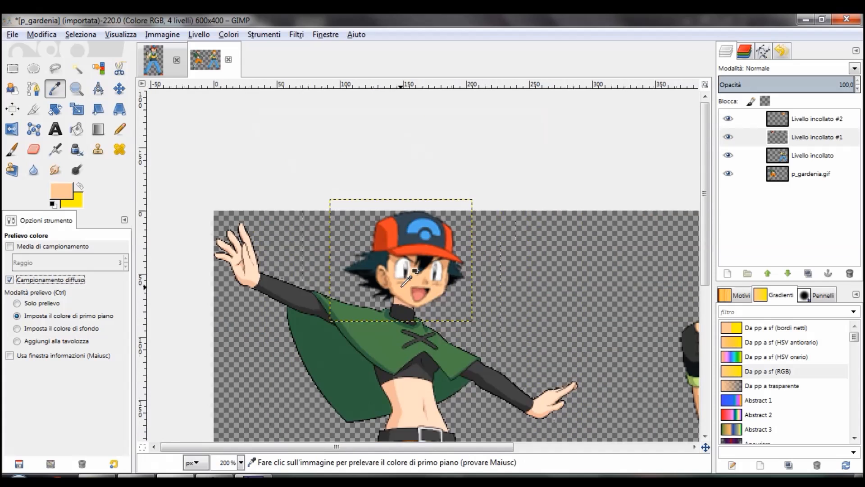
scroll(336, 225, "right", 5)
scroll(336, 225, "up", 6)
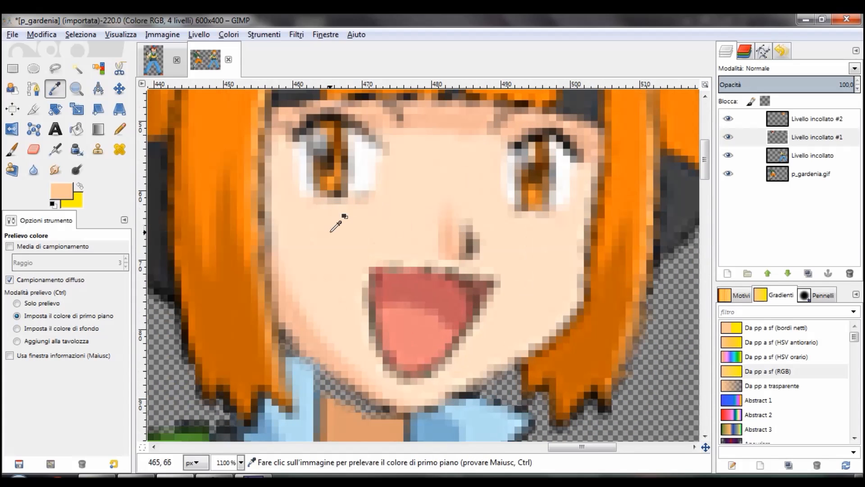
Pick the orange-haired face's light cheek skin as foreground colour and its shaded forehead skin as background colour
left_click(331, 231)
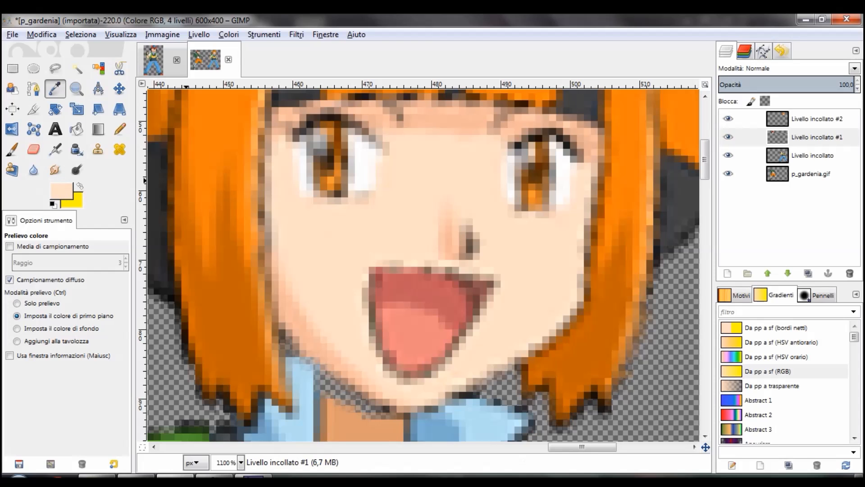
right_click(450, 117)
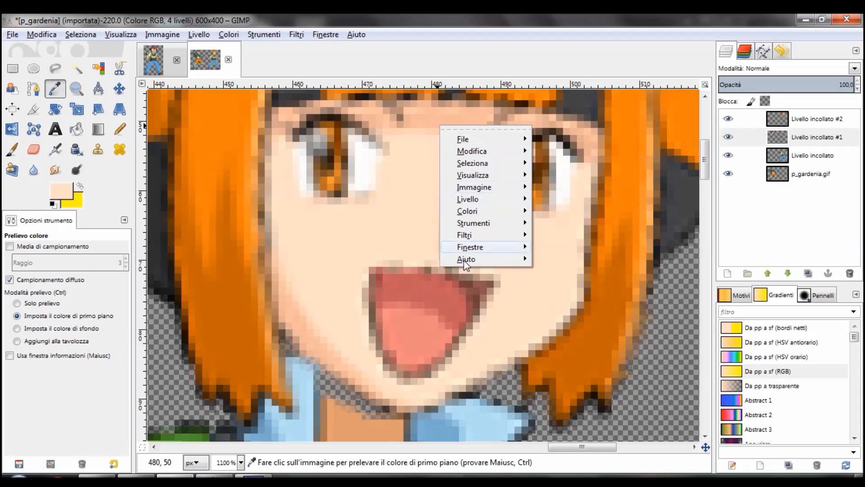
left_click(450, 120)
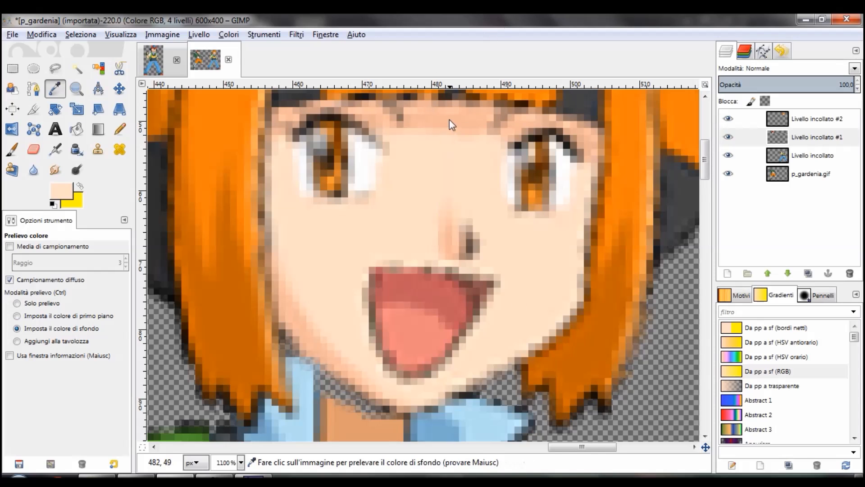
key("shift")
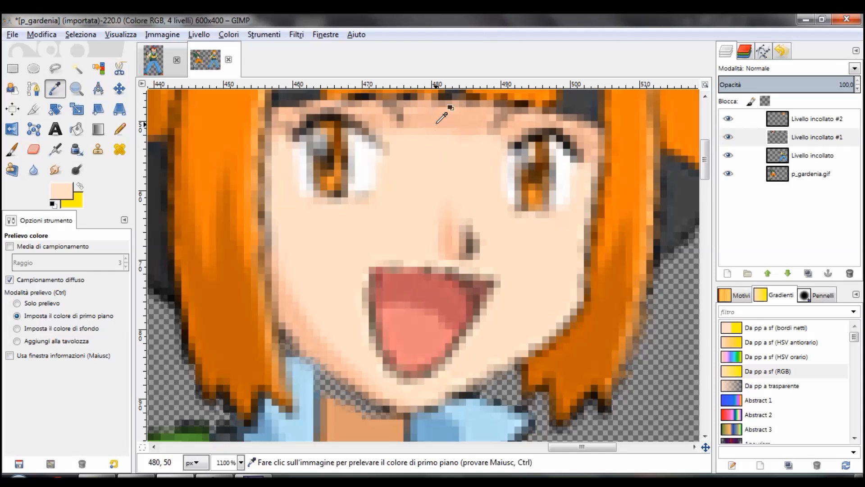
left_click(438, 118, "ctrl")
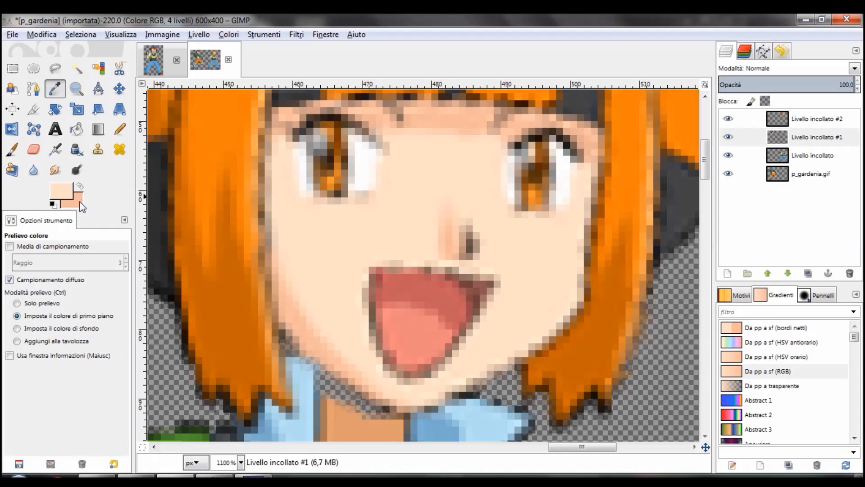
Pick the capped face's light skin as foreground colour
scroll(355, 198, "down", 4, "ctrl")
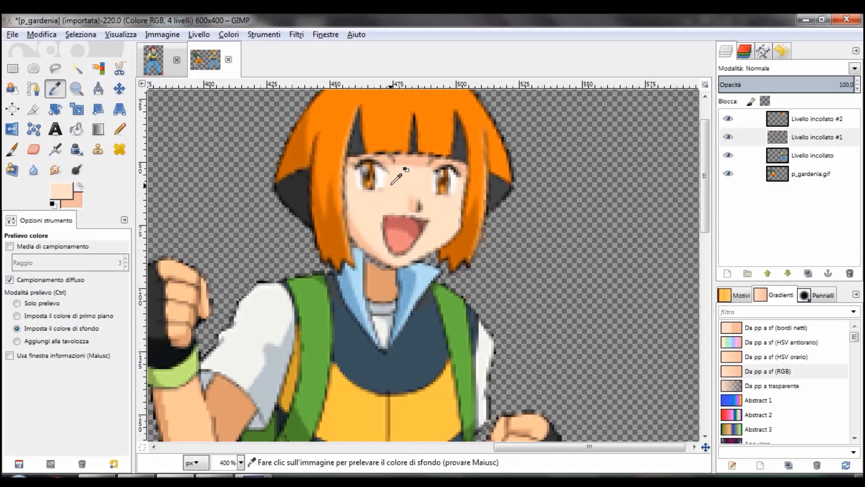
scroll(341, 243, "left", 8)
scroll(341, 243, "up", 5, "ctrl")
left_click(341, 244)
scroll(341, 243, "up", 5)
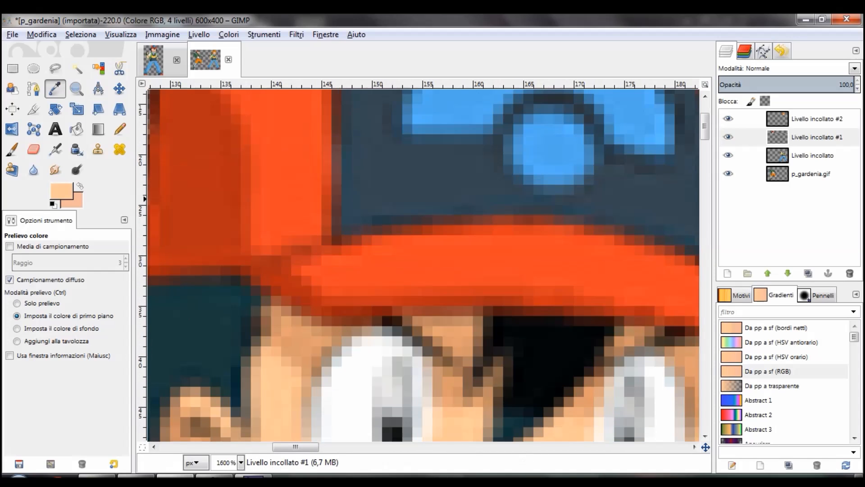
left_click(83, 186)
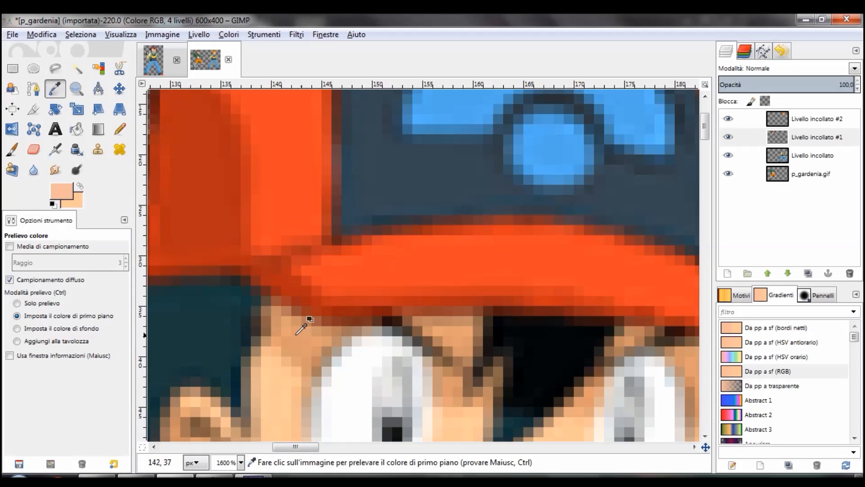
left_click(80, 186)
key("ctrl")
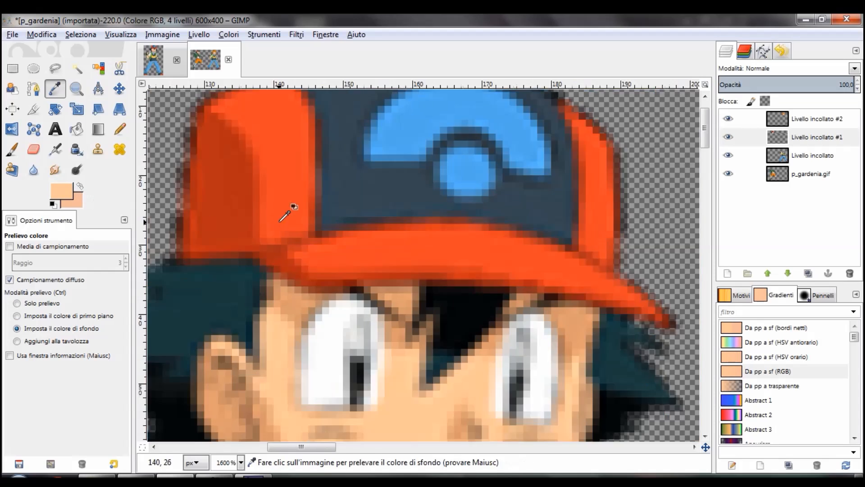
Examine the light and shaded skin of the bare leg below the orange shorts
scroll(280, 221, "down", 6)
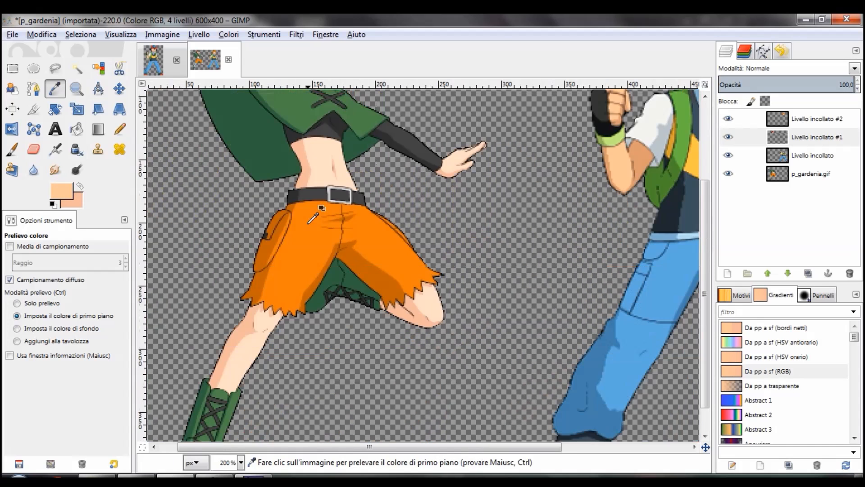
scroll(313, 219, "down", 2)
scroll(309, 222, "up", 6)
key("ctrl")
scroll(329, 171, "up", 1)
scroll(288, 291, "down", 1)
scroll(288, 291, "up", 6)
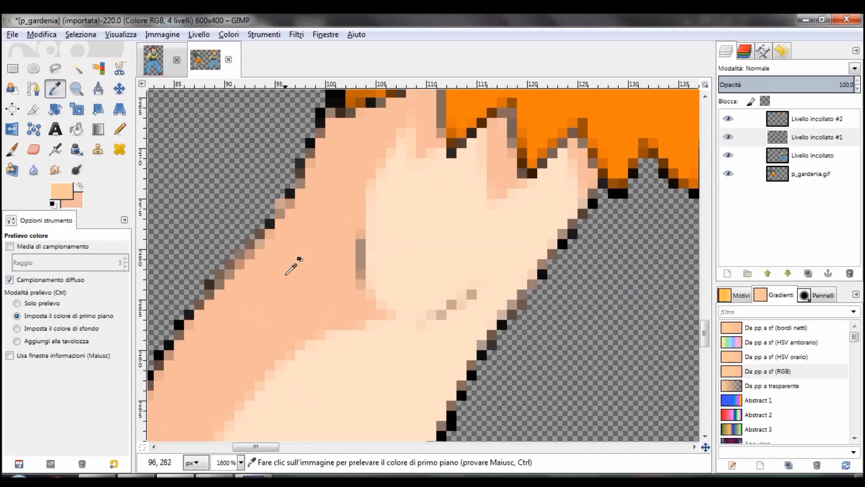
scroll(430, 247, "down", 4)
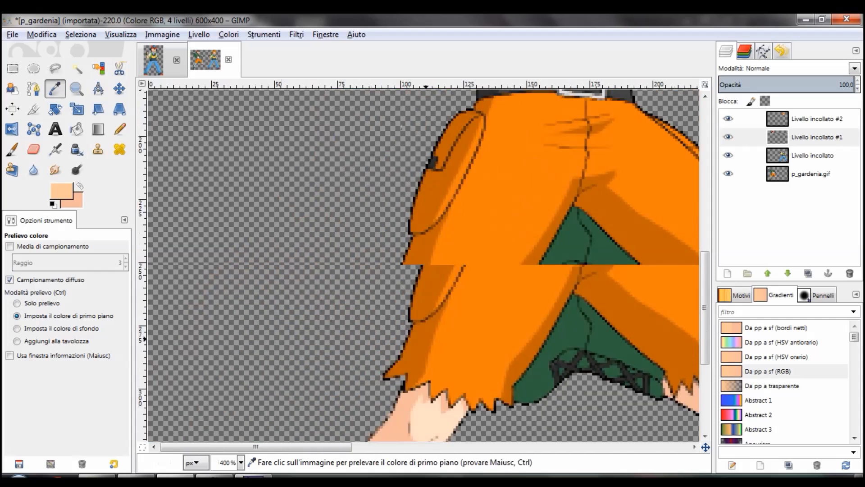
Pick the shaded skin beside the capped face's eye, just under the cap brim, as foreground colour
scroll(560, 145, "up", 4)
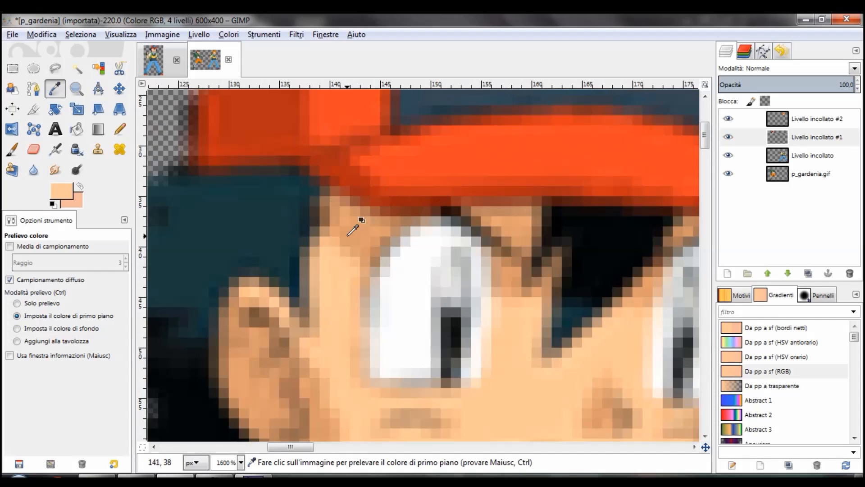
left_click(363, 225)
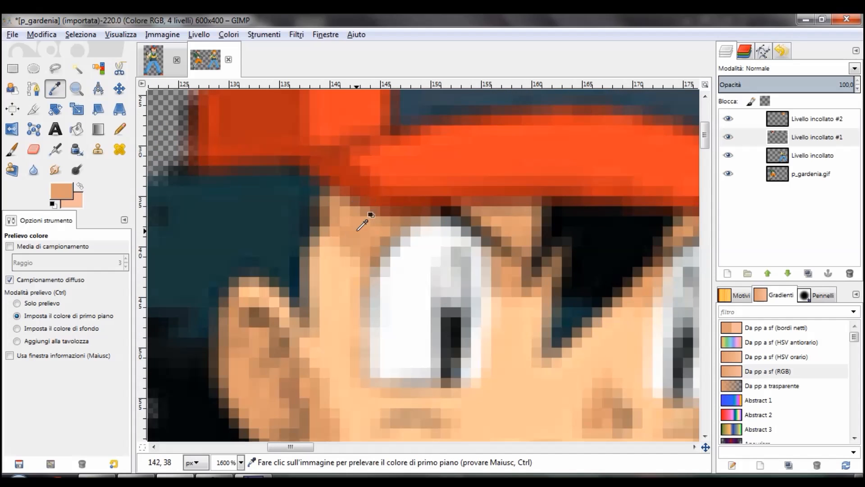
scroll(345, 233, "down", 4)
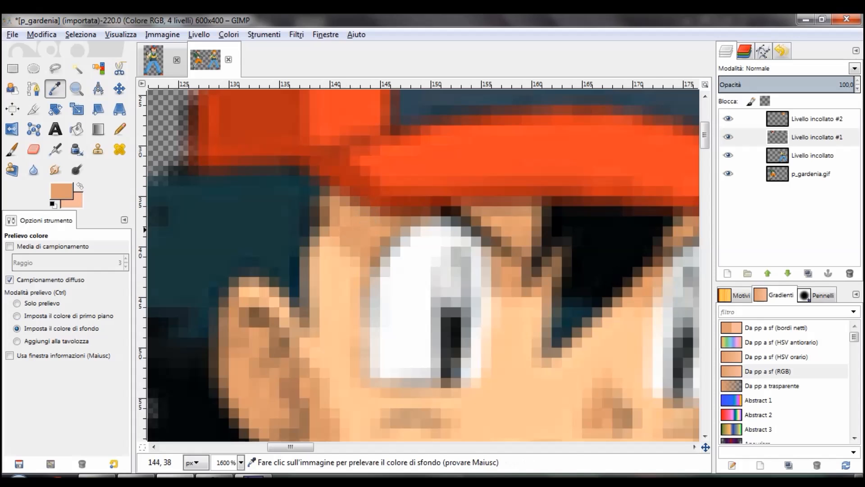
Activate the Bucket Fill tool and make p_gardenia.gif the active layer
scroll(329, 225, "down", 5)
key("shift+e")
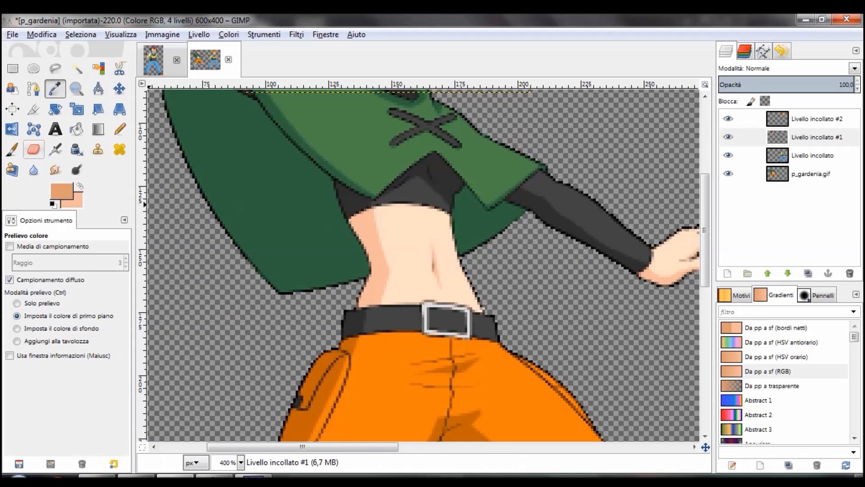
left_click(76, 129)
left_click(748, 174)
scroll(427, 245, "up", 5)
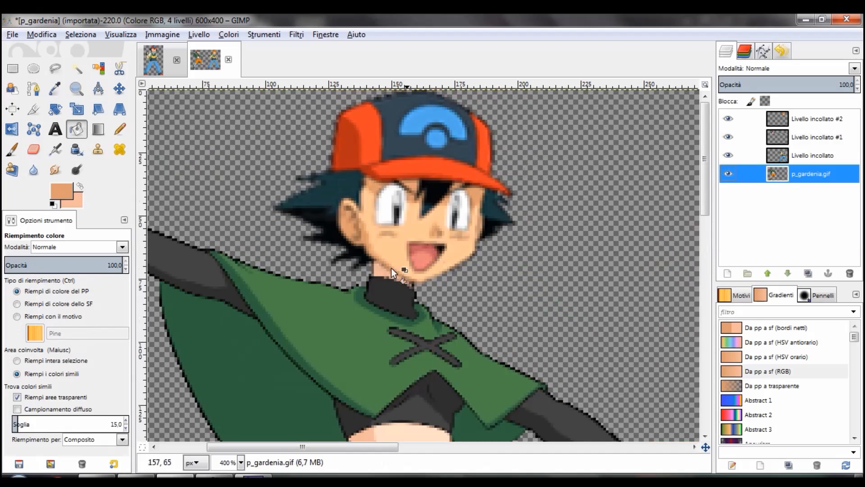
Fill the neck between the capped head's chin and the dark collar with the foreground skin tone at threshold 15
scroll(397, 270, "up", 4)
scroll(274, 321, "up", 4)
scroll(270, 321, "down", 8)
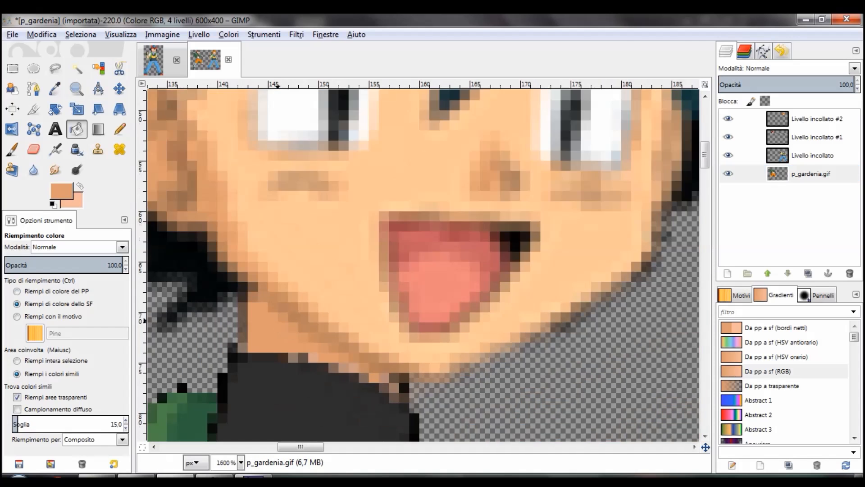
scroll(293, 308, "down", 3)
scroll(315, 270, "up", 8)
left_click(355, 202)
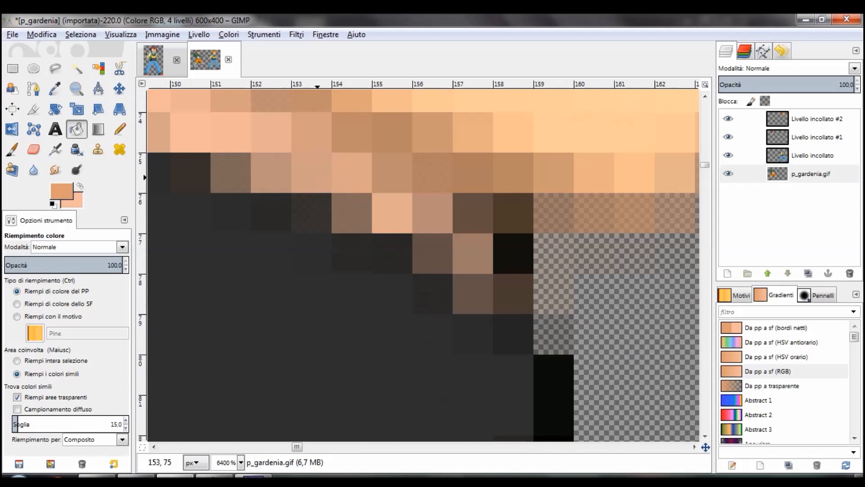
scroll(355, 202, "down", 1)
scroll(354, 202, "down", 2)
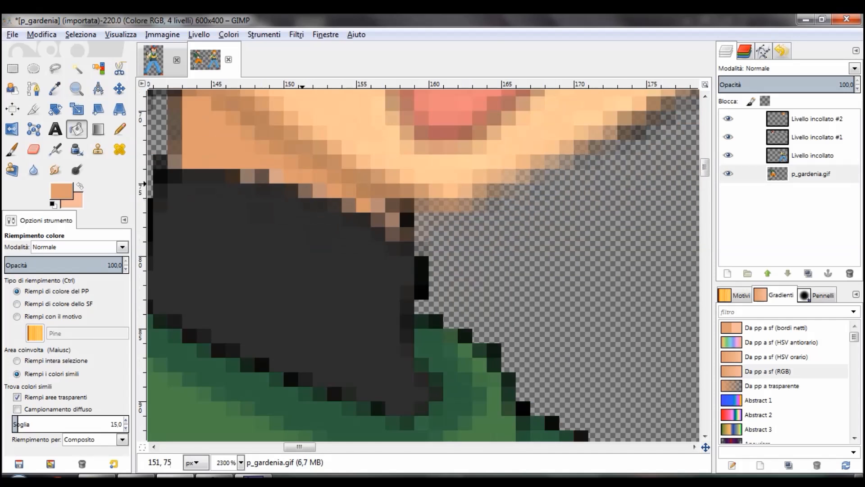
scroll(505, 252, "up", 2)
scroll(505, 252, "left", 3)
scroll(505, 252, "up", 3)
left_click(470, 294)
scroll(471, 294, "down", 5)
scroll(471, 293, "up", 3)
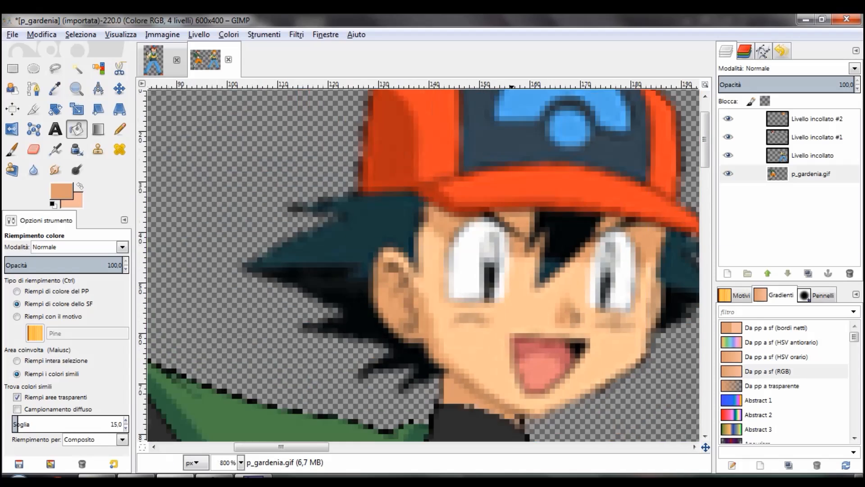
Try filling the shaded side of the belly with the foreground skin tone at threshold 15
scroll(511, 286, "down", 6)
scroll(475, 297, "up", 4)
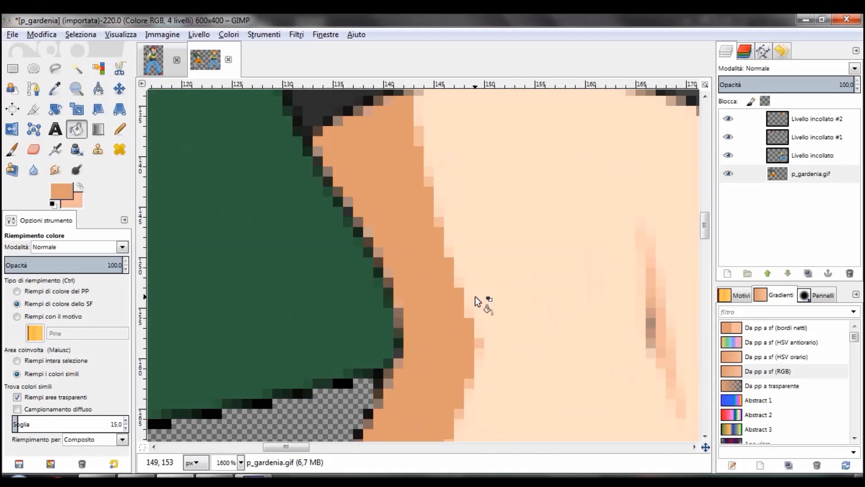
scroll(475, 296, "down", 1)
left_click(345, 370, "ctrl")
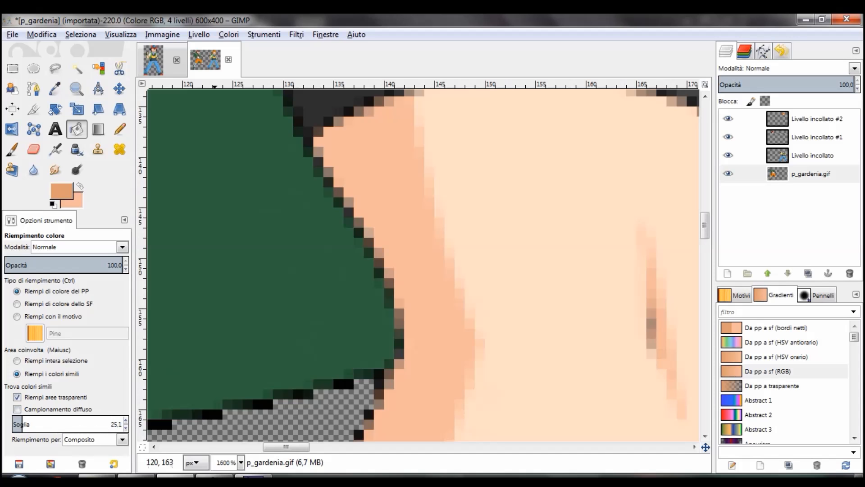
Try filling the belly's shaded side at threshold 25.1, and undo it together with the neck fill
left_click(404, 249)
scroll(405, 249, "up", 2)
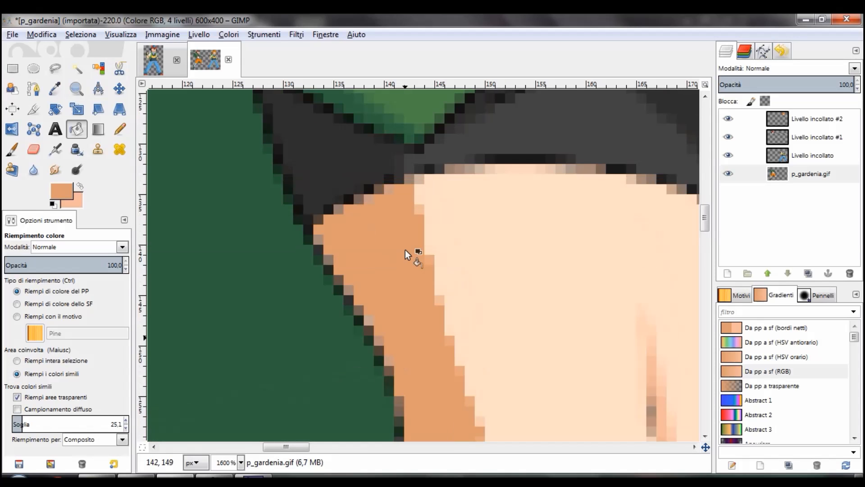
scroll(404, 250, "up", 6)
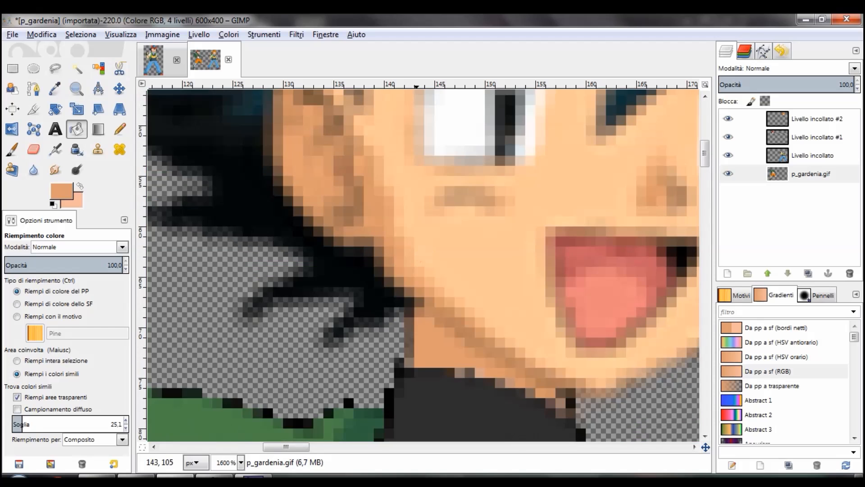
scroll(264, 398, "down", 3)
key("ctrl")
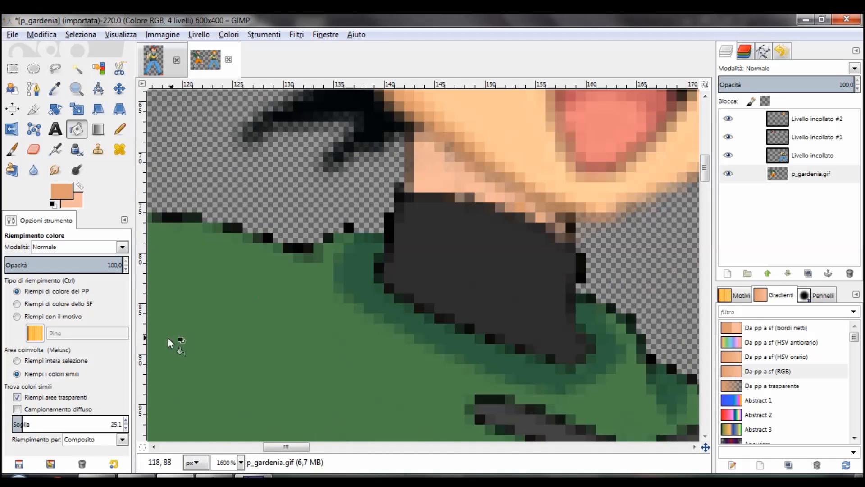
Set the fill threshold to 34.5 and fill the neck under the capped head with the foreground skin tone
left_click_drag(76, 433, 96, 430)
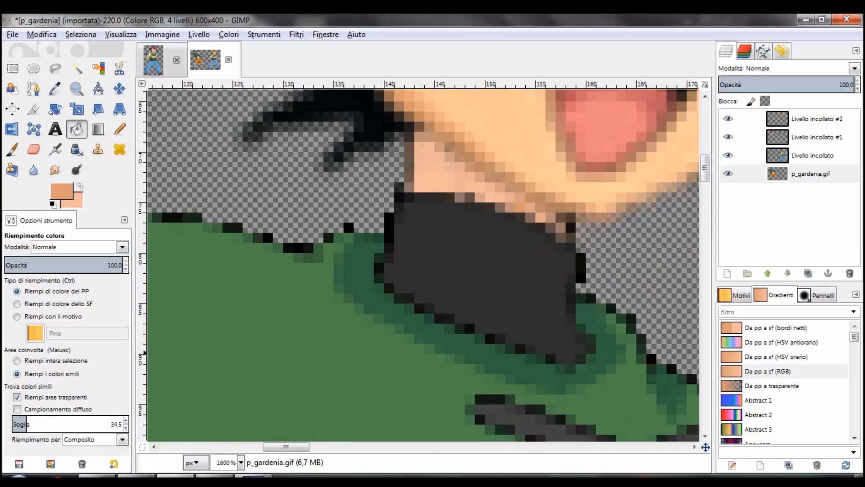
left_click(432, 172)
scroll(431, 172, "up", 6)
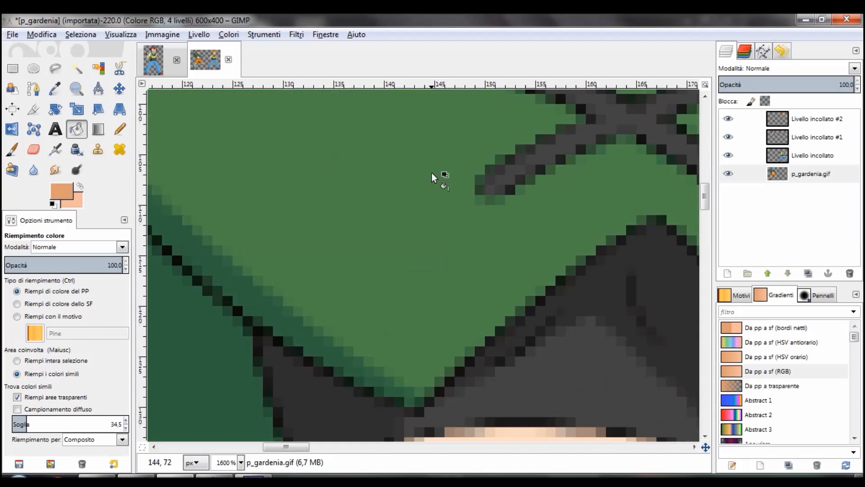
Try filling the belly's shaded side at thresholds 34.5 and 31.9, undoing each fill
scroll(432, 173, "down", 5)
left_click(390, 217)
scroll(264, 302, "up", 3)
key("ctrl+z")
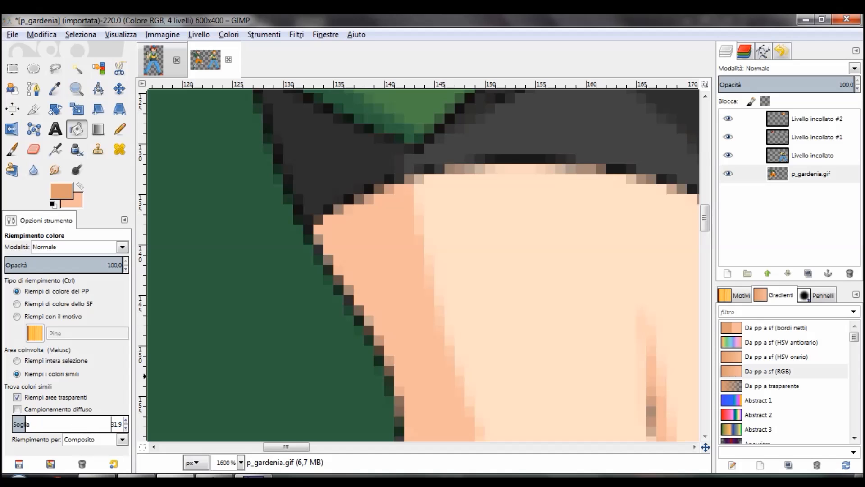
left_click(365, 273)
scroll(371, 269, "down", 1)
scroll(371, 269, "down", 3)
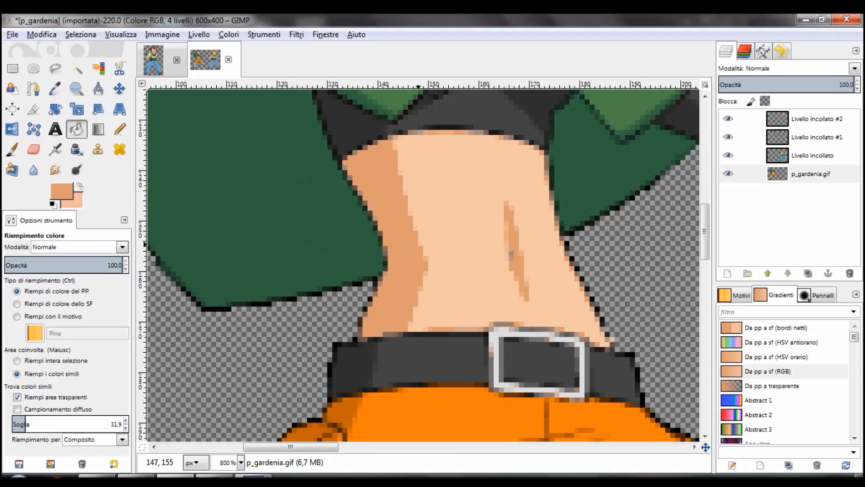
key("ctrl+z")
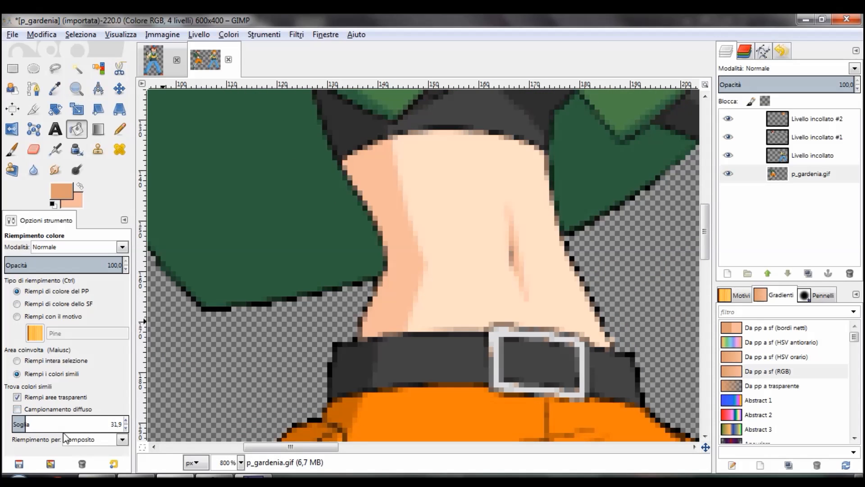
Set the fill threshold to 26.5 and fill the belly's shaded side with the foreground skin tone
left_click(399, 254)
left_click_drag(89, 424, 74, 424)
left_click(396, 226)
scroll(469, 248, "up", 3)
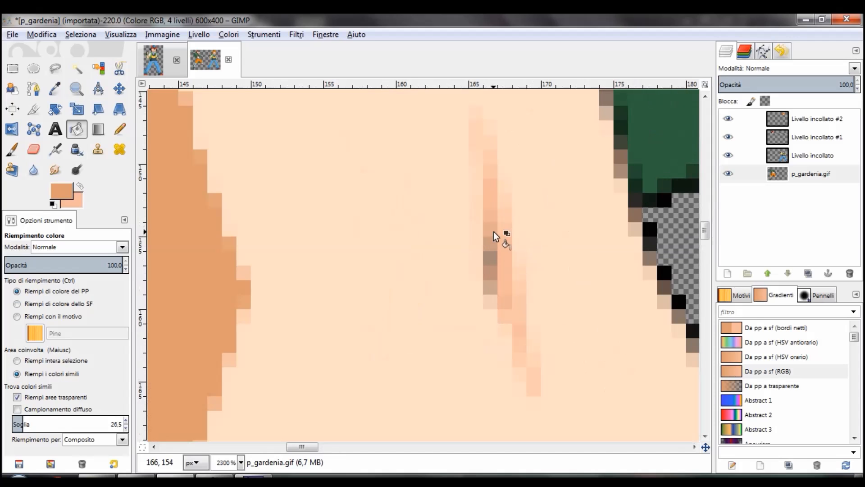
left_click(658, 178)
key("ctrl+z")
Fill the shaded skin at the base of the green-caped figure's open palm with the foreground skin tone
scroll(503, 224, "down", 4)
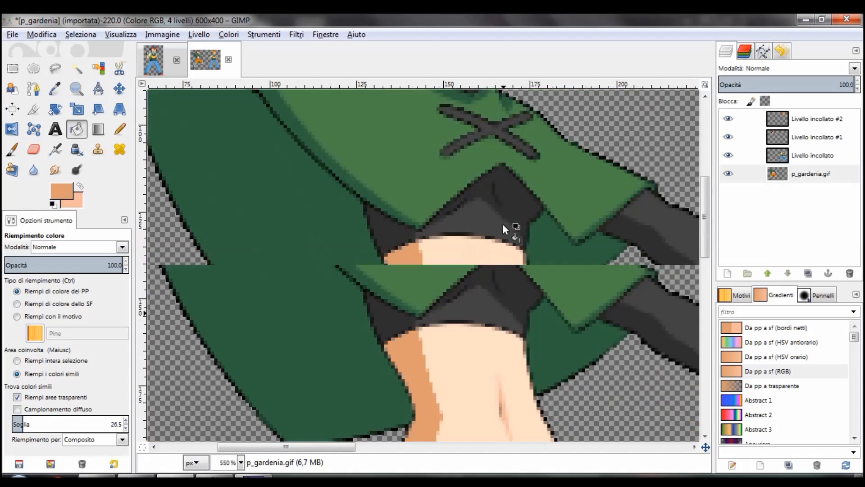
scroll(503, 224, "down", 3)
scroll(358, 266, "up", 6)
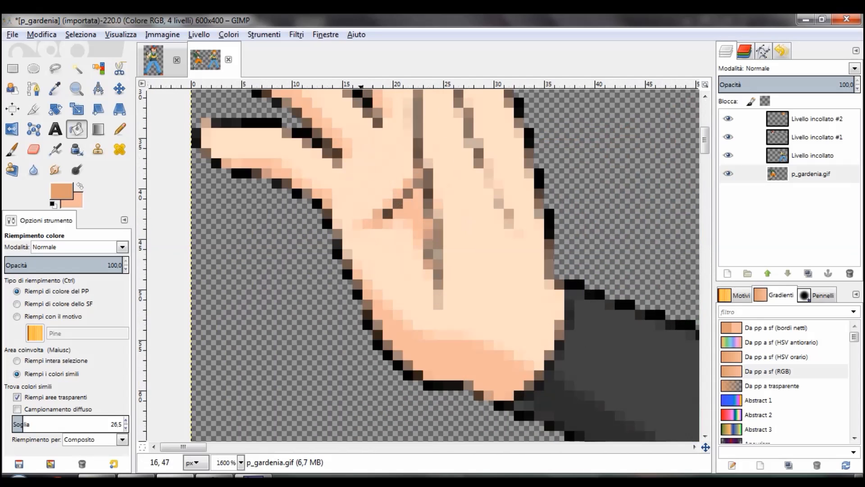
left_click(448, 363)
scroll(429, 352, "up", 5)
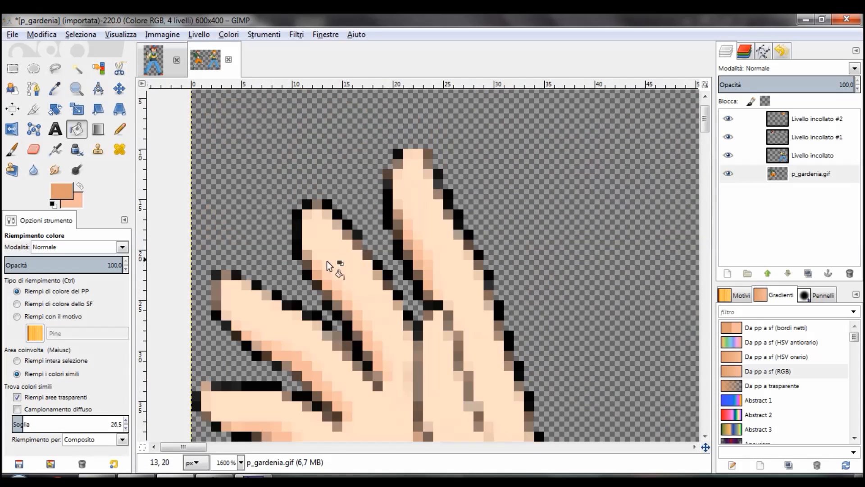
Try filling part of the green-caped figure's open hand with the foreground skin tone, and undo the fill
scroll(326, 261, "down", 4)
left_click(278, 255)
key("ctrl+z")
scroll(453, 263, "down", 2, "ctrl")
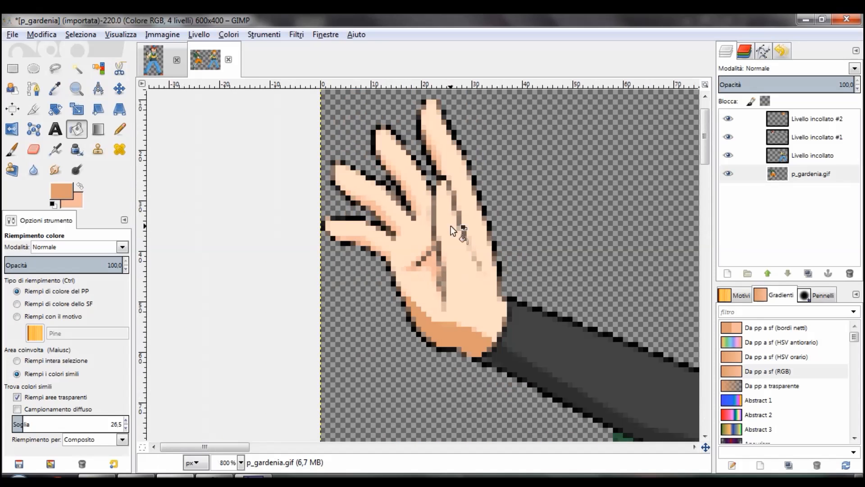
Fill the shaded underside of the green-caped figure's pointing hand with the foreground skin tone
scroll(428, 187, "down", 3, "ctrl")
scroll(518, 274, "up", 6, "ctrl")
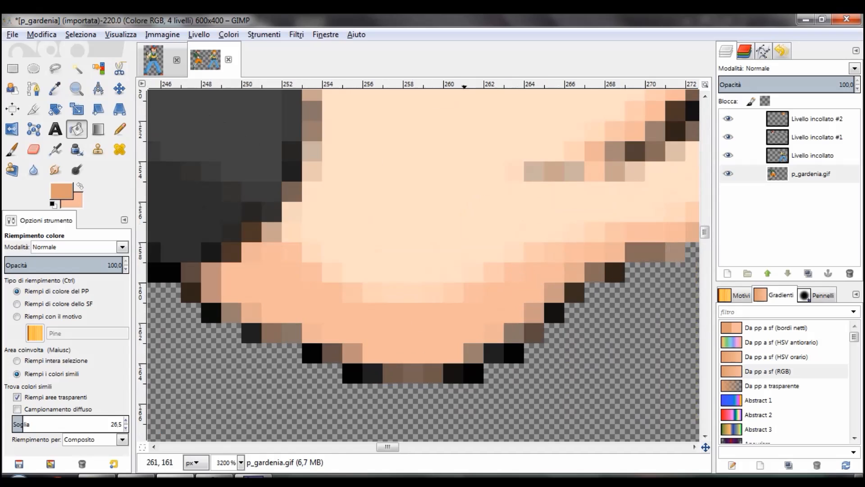
left_click(465, 305)
scroll(512, 309, "down", 3, "ctrl")
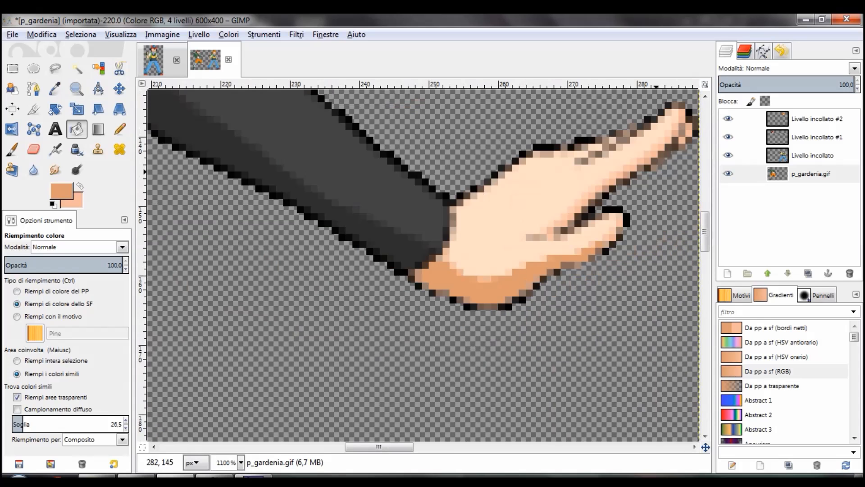
Fill the shaded skin of the bent knee, including the sliver beside the green cape, with the foreground tone
scroll(656, 172, "up", 1, "ctrl")
scroll(656, 171, "down", 2, "ctrl")
scroll(444, 222, "up", 2, "ctrl")
scroll(515, 286, "down", 2)
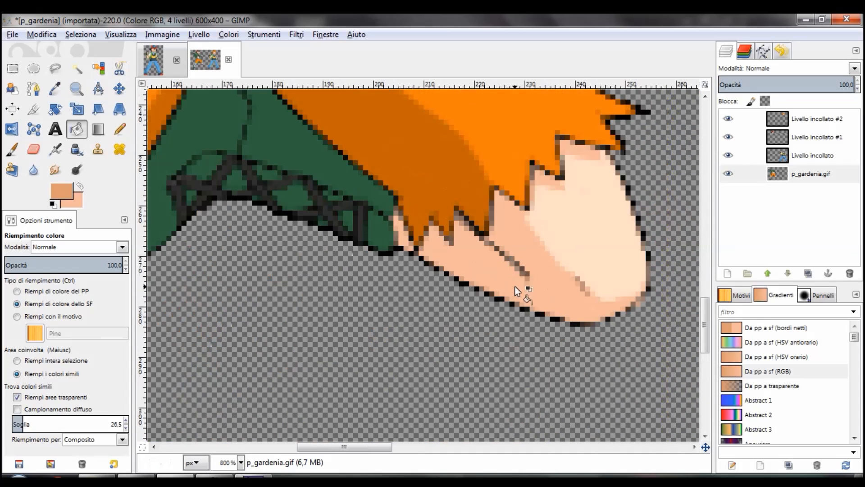
left_click(515, 286)
scroll(426, 261, "up", 1, "ctrl")
left_click(383, 212)
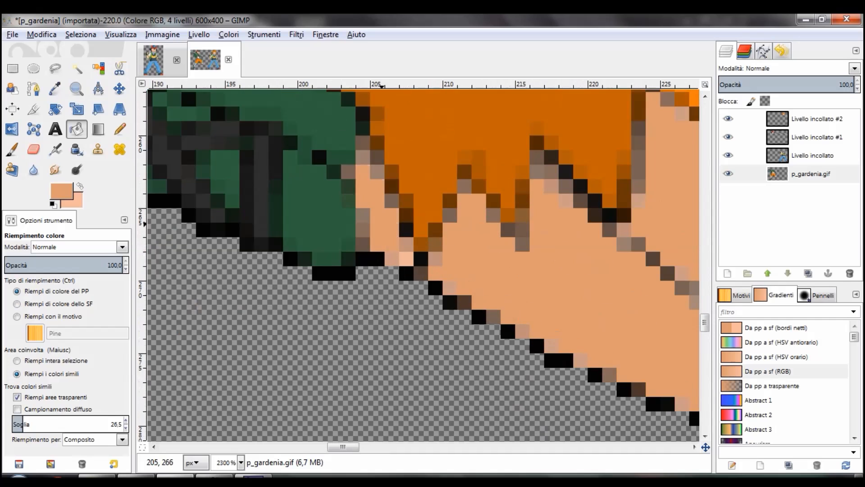
Fill the extended leg's shaded side and the shadow patches under its ragged shorts hem with the foreground skin tone
scroll(383, 211, "down", 4, "ctrl")
scroll(383, 212, "up", 1, "ctrl")
scroll(280, 293, "up", 3, "ctrl")
left_click(277, 298)
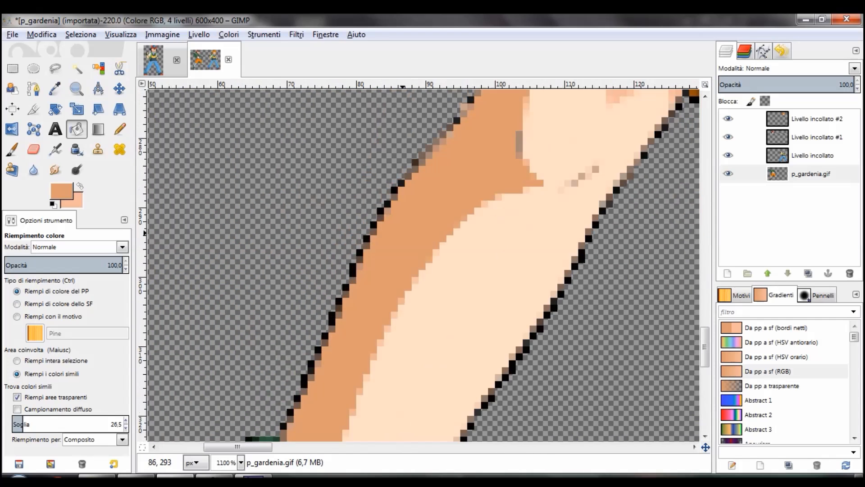
scroll(271, 270, "down", 1, "ctrl")
scroll(532, 239, "up", 4, "ctrl")
left_click(448, 247)
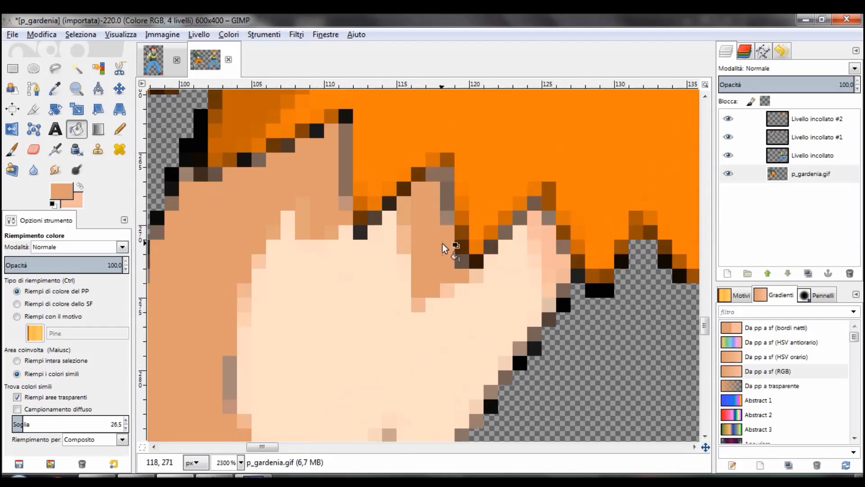
left_click(548, 248)
Fill the two shadow patches under the shorts hem on the bent knee with the foreground skin tone
scroll(547, 240, "down", 5, "ctrl")
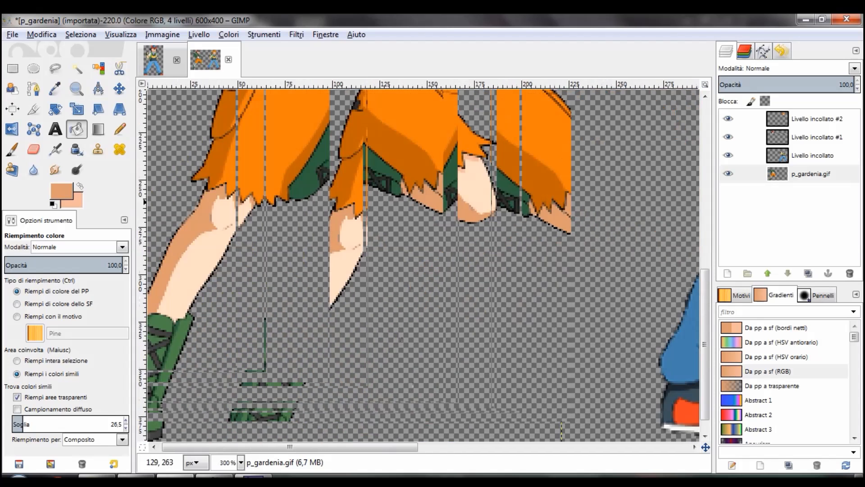
scroll(406, 235, "up", 4, "ctrl")
scroll(455, 194, "up", 4)
left_click(455, 193)
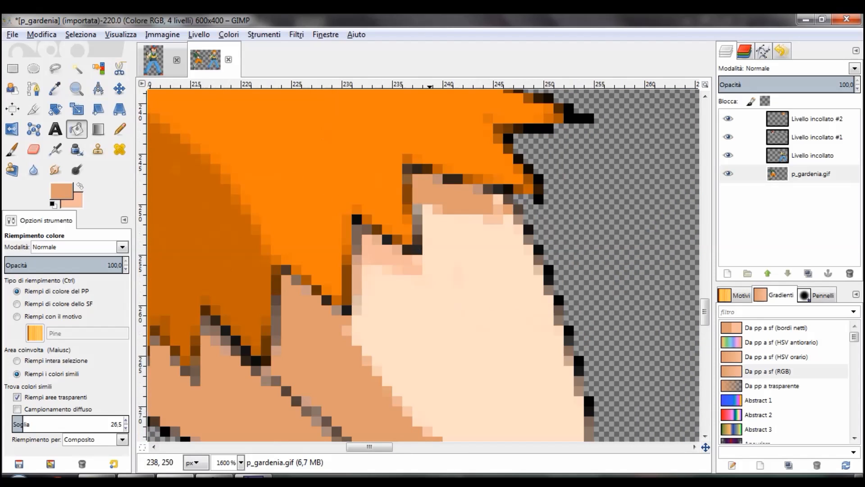
left_click(377, 256)
scroll(372, 213, "down", 5, "ctrl")
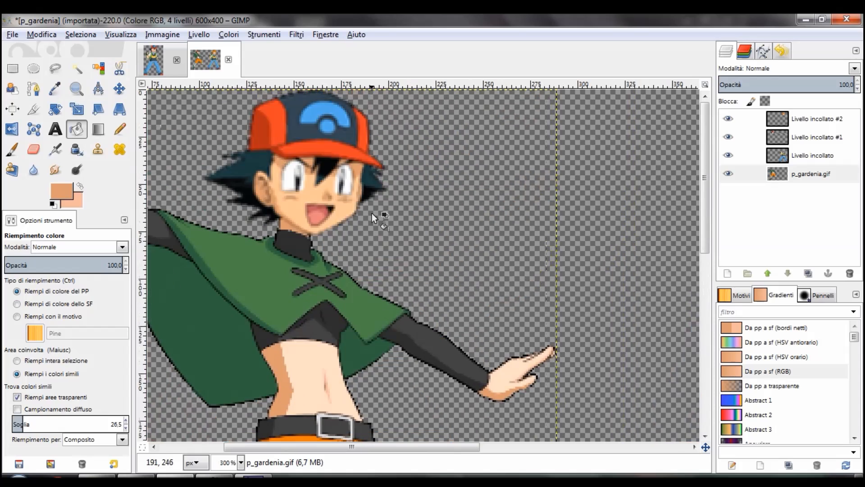
Sample the light skin tone from the capped head's cheek as the foreground colour
scroll(436, 262, "up", 4, "ctrl")
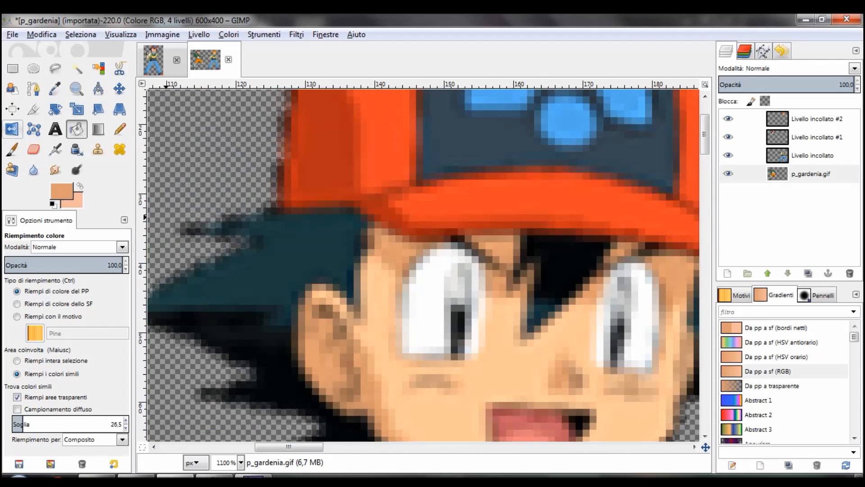
left_click(54, 88)
scroll(513, 239, "down", 5)
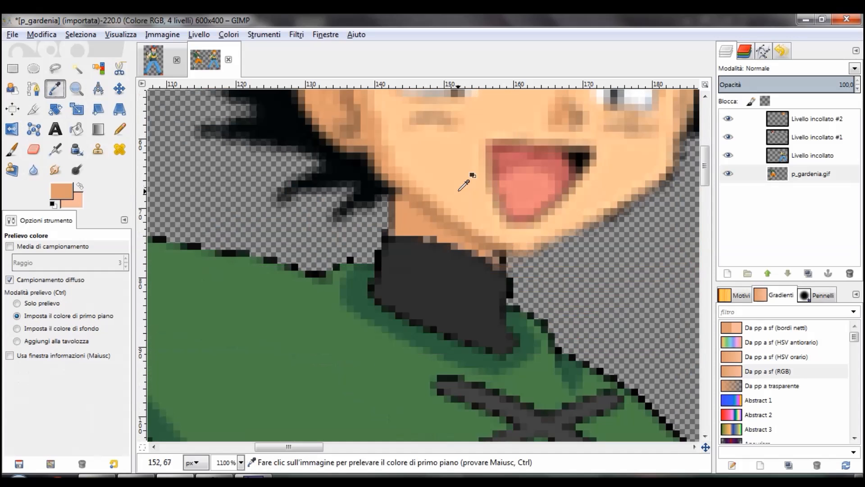
left_click(459, 190)
key("minus")
key("minus")
Bucket-fill the light skin of the green-caped figure's open hand with the sampled light tone
left_click(76, 129)
scroll(544, 221, "down", 3)
scroll(402, 151, "up", 4)
scroll(416, 217, "down", 3)
scroll(558, 252, "up", 4)
scroll(519, 281, "left", 5)
scroll(297, 245, "down", 2)
left_click(297, 244)
Fill the light skin of the belly, pointing hand and bent knee with the sampled light tone
scroll(336, 274, "down", 10)
scroll(491, 215, "right", 5)
scroll(412, 186, "down", 5, "ctrl")
scroll(409, 182, "up", 7, "ctrl")
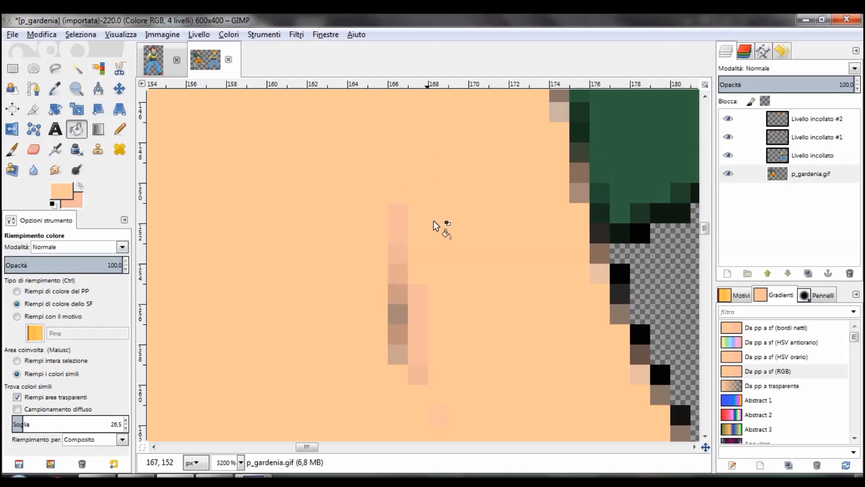
scroll(434, 222, "down", 3, "ctrl")
scroll(433, 221, "up", 5)
scroll(273, 232, "down", 2, "ctrl")
scroll(320, 247, "down", 5)
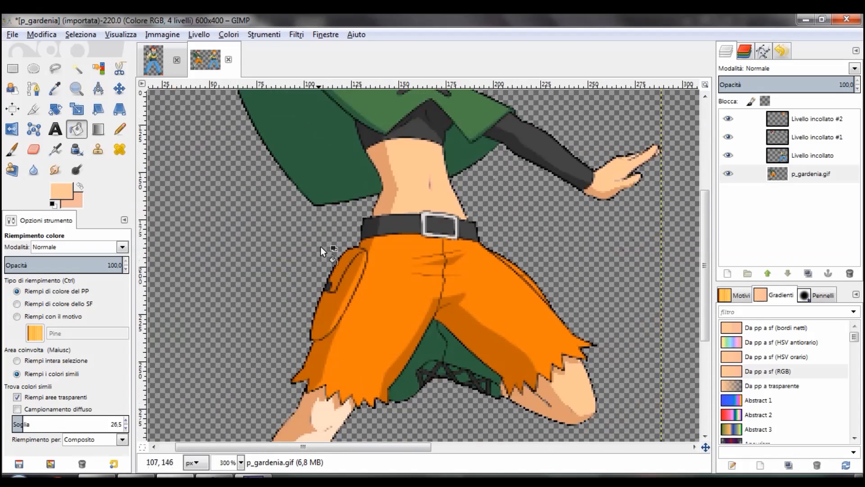
Fill the light side of the extended leg, from the shorts hem to the boot, with the sampled light tone
scroll(321, 247, "down", 5)
scroll(325, 237, "left", 3)
scroll(406, 239, "up", 3, "ctrl")
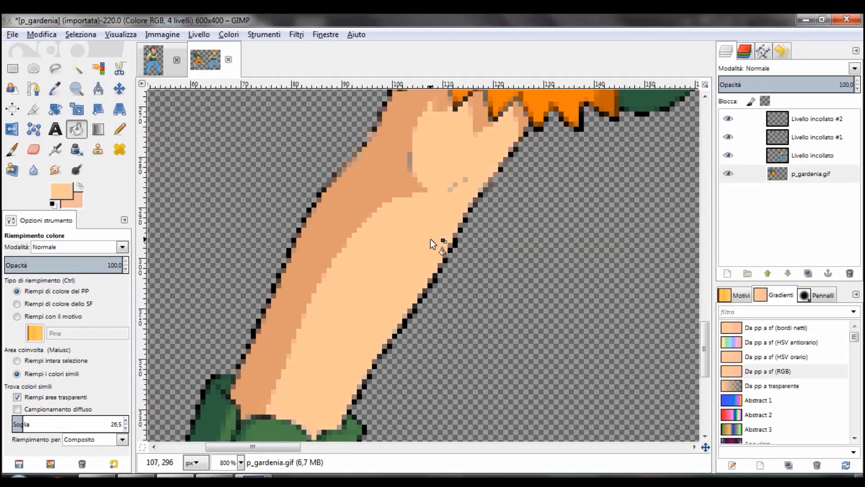
scroll(431, 239, "down", 5, "ctrl")
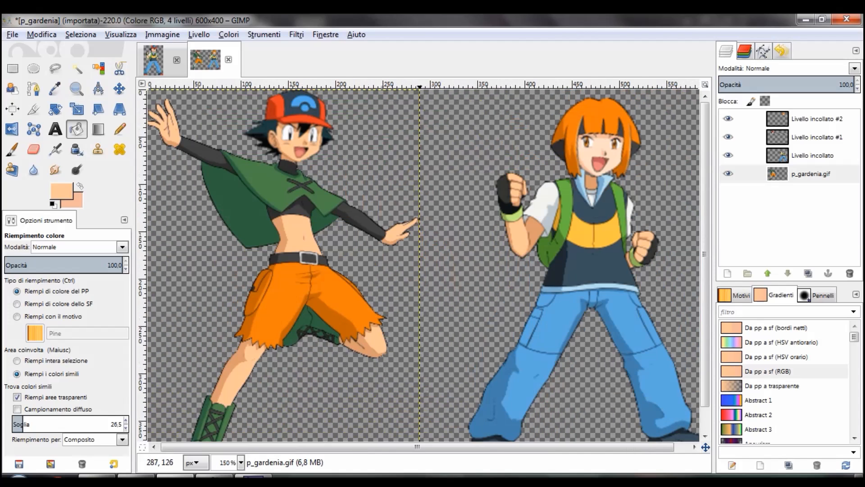
Sample the light skin tone from the orange-haired head's face as the foreground colour
scroll(420, 209, "up", 3)
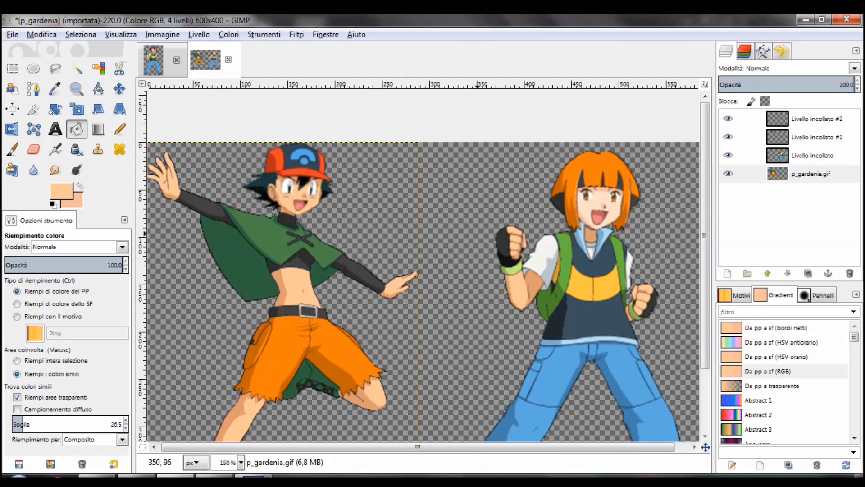
scroll(401, 212, "down", 3)
scroll(401, 212, "right", 2)
scroll(470, 232, "up", 4, "ctrl")
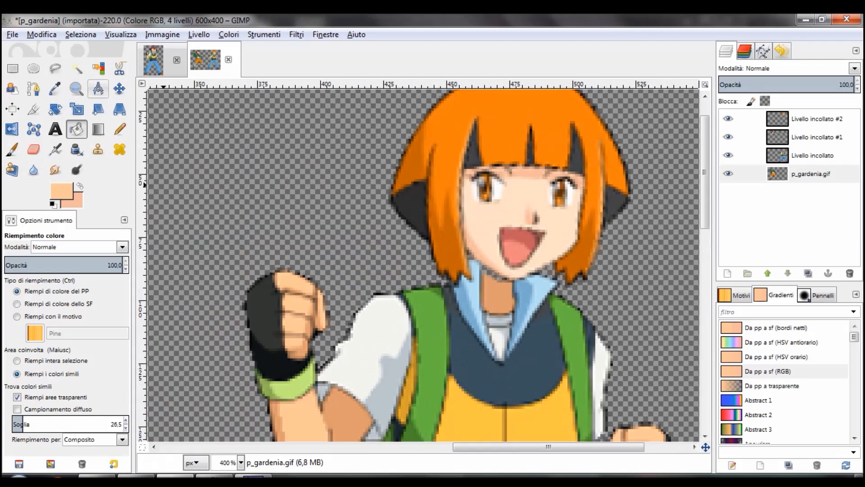
left_click(55, 89)
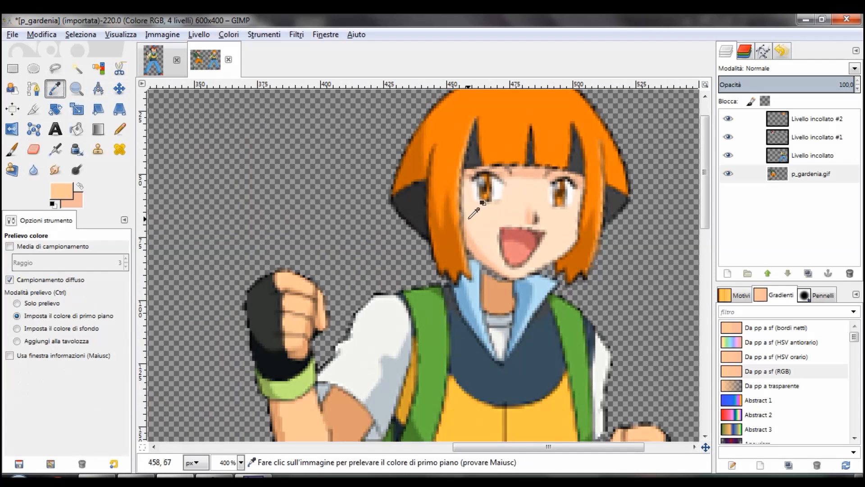
scroll(547, 210, "down", 5)
scroll(545, 214, "left", 2)
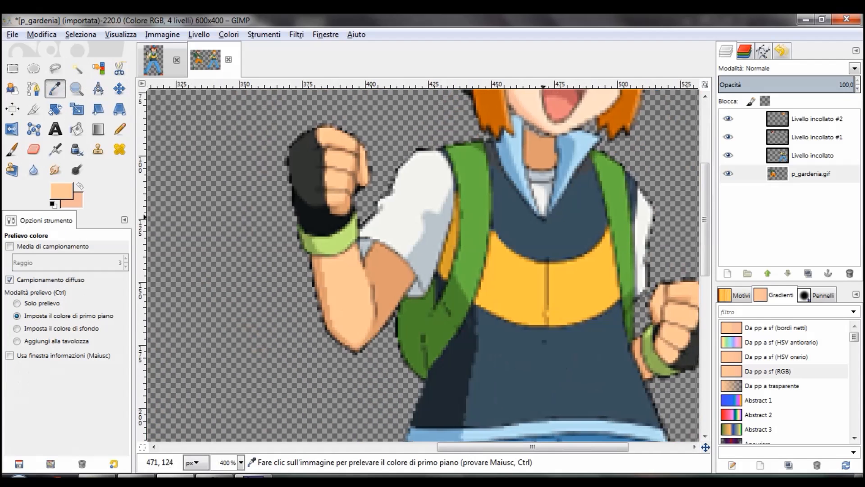
scroll(496, 234, "up", 3)
scroll(451, 203, "up", 4, "ctrl")
left_click(433, 151)
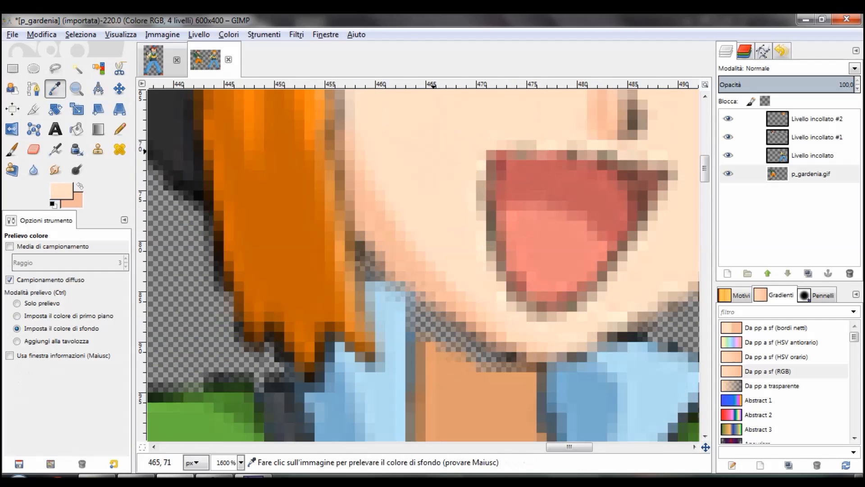
scroll(432, 151, "down", 4, "ctrl")
Activate the Livello incollato layer and bucket-fill the light area of the raised forearm with the sampled face tone
left_click(77, 129)
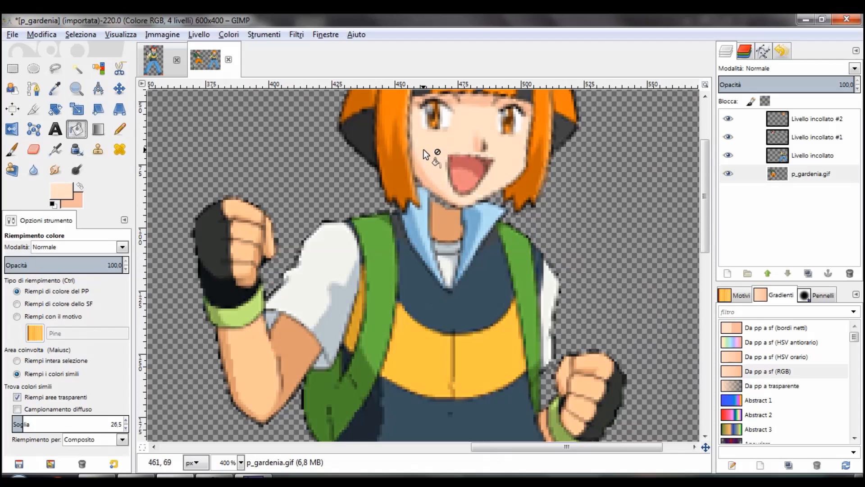
left_click(773, 155)
scroll(307, 327, "down", 3)
scroll(307, 327, "up", 2, "ctrl")
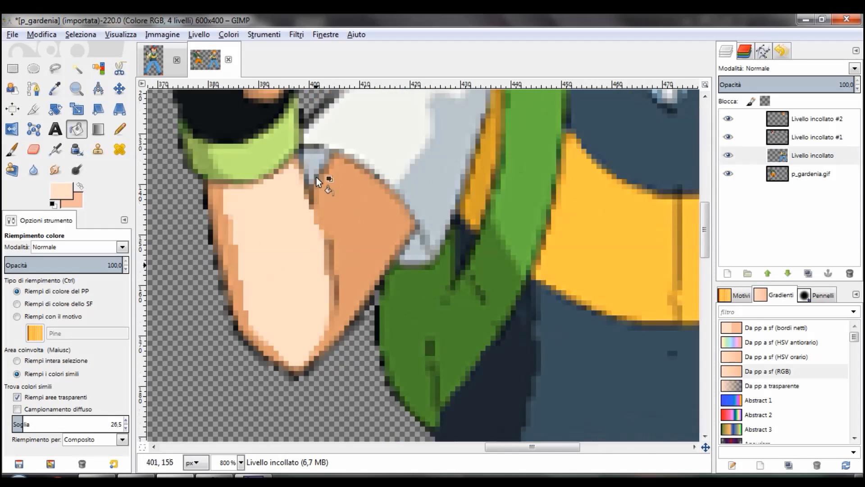
Fill the light skin of the raised fist's fingers and thumb with the sampled face tone
scroll(317, 178, "down", 2, "ctrl")
scroll(301, 215, "up", 3, "ctrl")
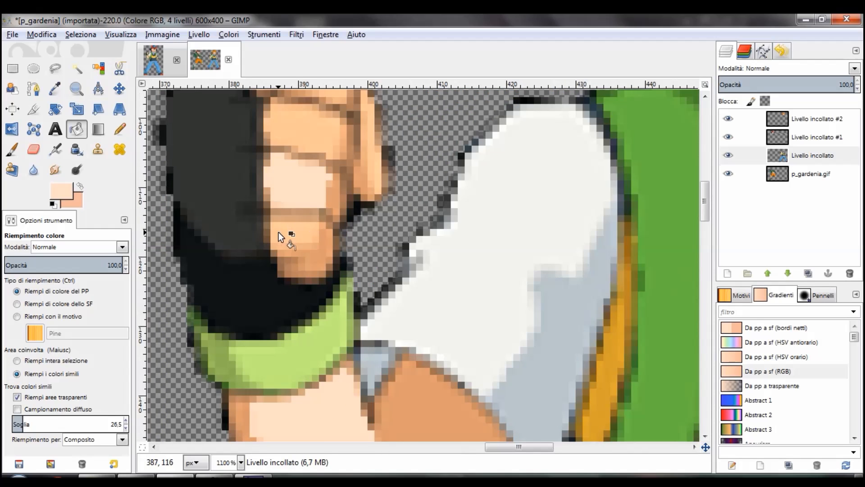
scroll(312, 175, "up", 3)
left_click(296, 314)
left_click(342, 252)
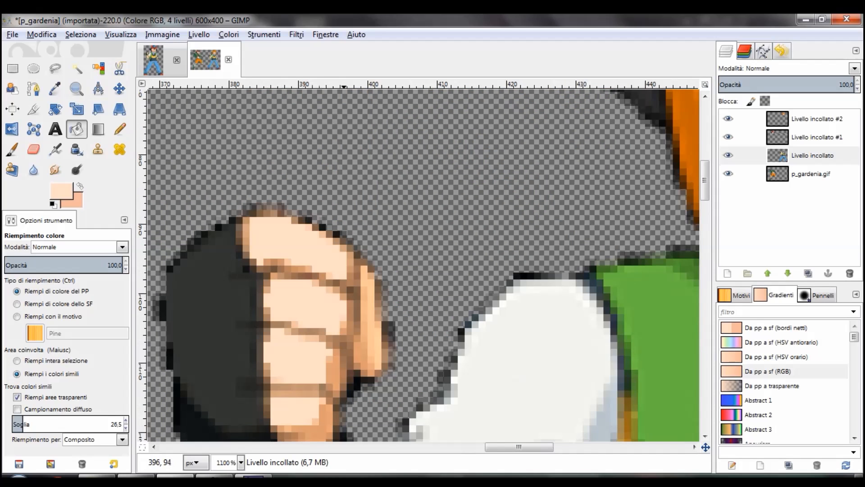
scroll(374, 324, "down", 3, "ctrl")
scroll(374, 323, "up", 4, "ctrl")
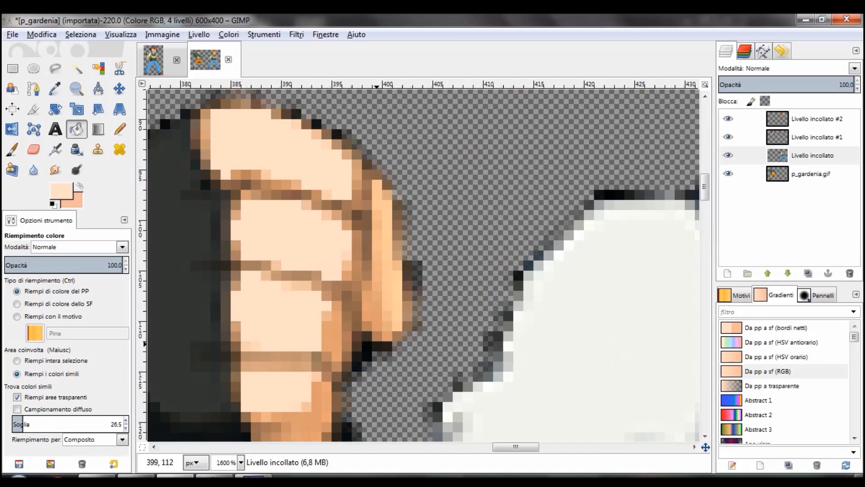
left_click(397, 308)
Try filling the fingers and thumb of the lowered fist with the sampled face tone
scroll(396, 308, "down", 5, "ctrl")
scroll(342, 296, "up", 4, "ctrl")
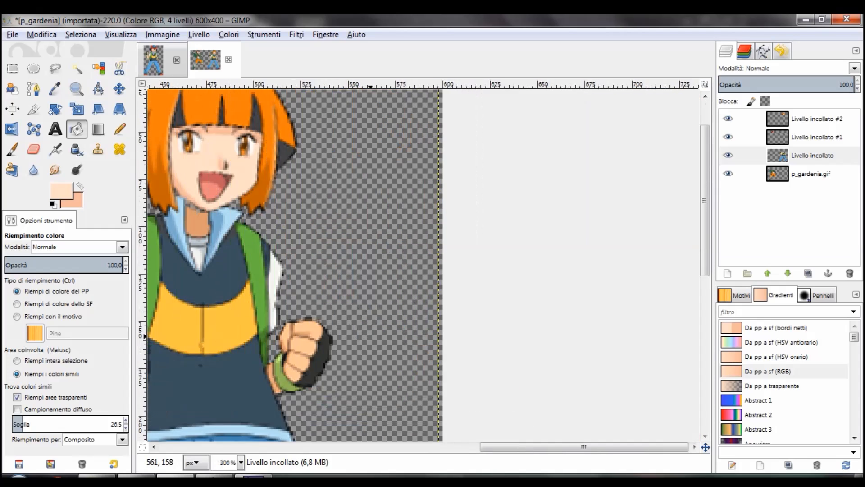
left_click(287, 239)
scroll(288, 239, "up", 1, "ctrl")
left_click(365, 271)
left_click(419, 302)
scroll(425, 202, "down", 5)
left_click(424, 202)
left_click(416, 296)
scroll(386, 269, "down", 1, "ctrl")
scroll(385, 269, "down", 4, "ctrl")
scroll(455, 274, "up", 3, "ctrl")
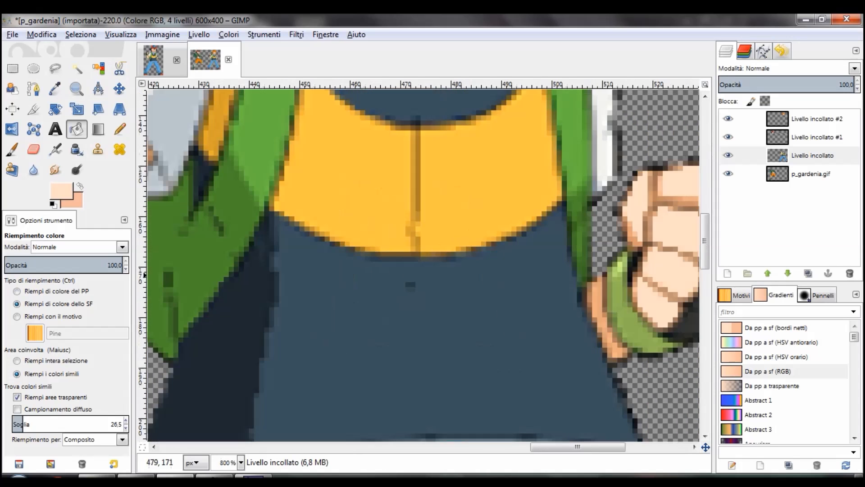
Redo the fills of the lowered fist's thumb and fingers with the sampled face tone
scroll(333, 247, "up", 2, "ctrl")
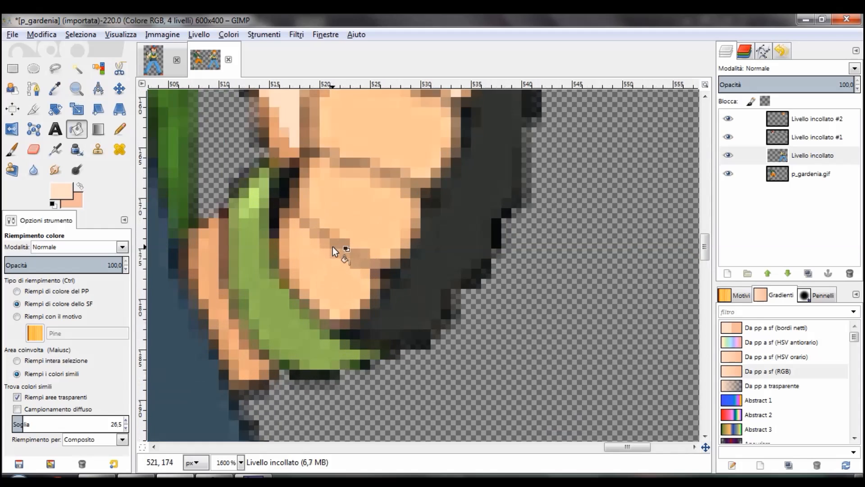
scroll(343, 251, "down", 1, "ctrl")
left_click(343, 251)
left_click(350, 246)
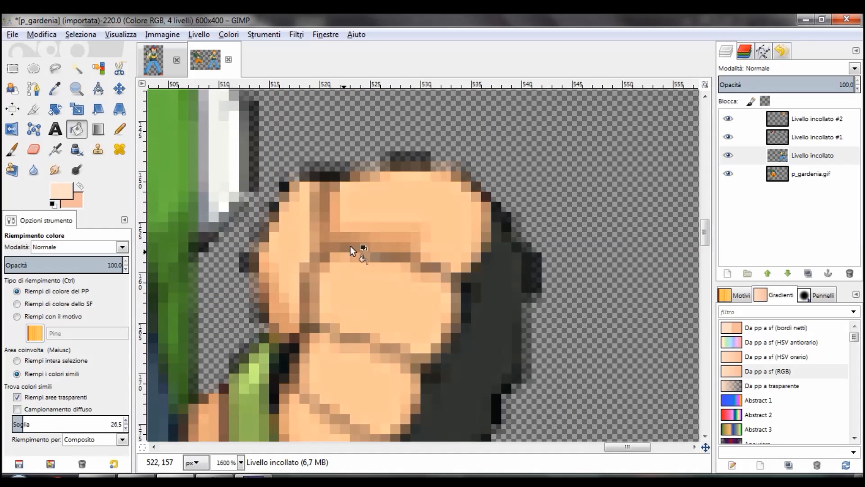
left_click(408, 203)
left_click(278, 244)
left_click(384, 299)
scroll(385, 299, "down", 5)
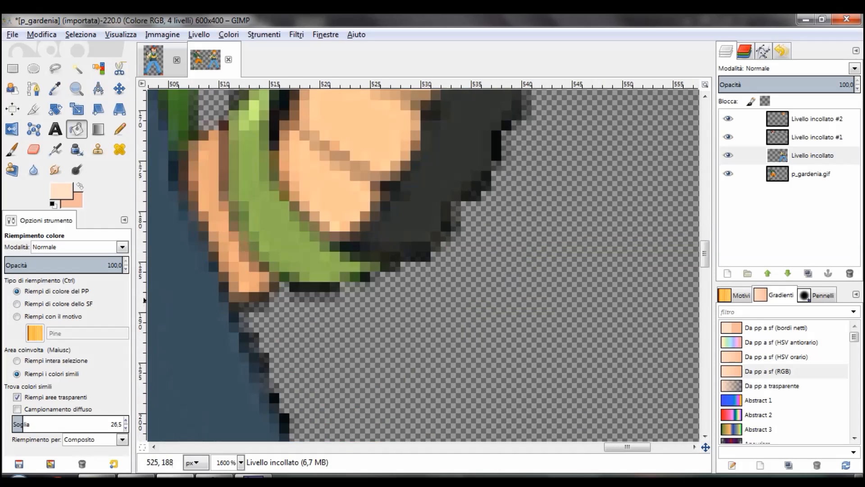
scroll(279, 231, "up", 3)
scroll(322, 312, "down", 6, "ctrl")
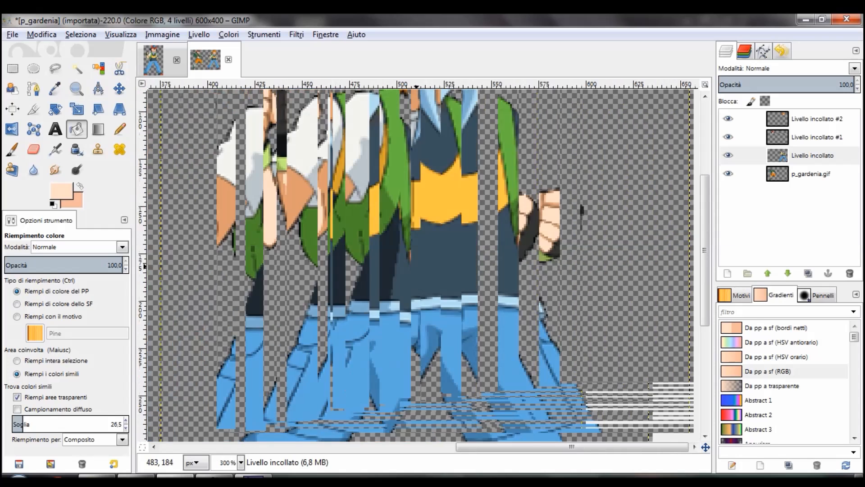
Sample the darker skin shade from the forehead shadow under the orange fringe as the foreground colour
scroll(333, 286, "up", 2)
scroll(332, 285, "down", 6)
scroll(333, 286, "up", 6)
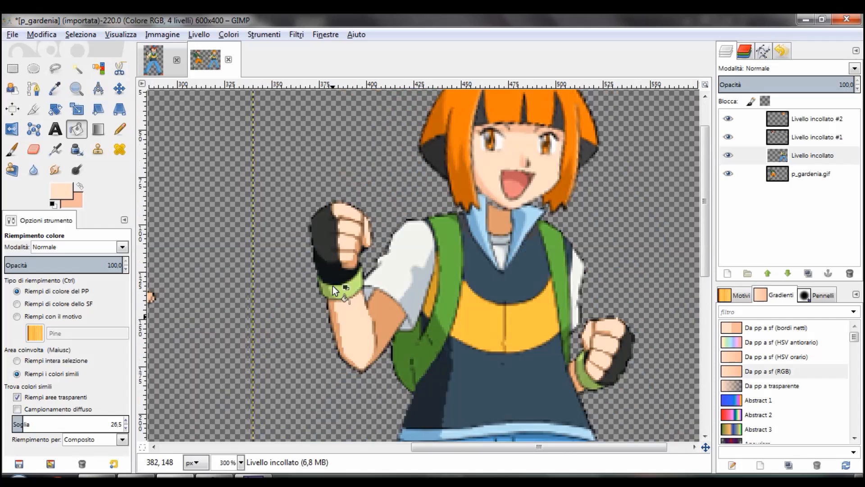
scroll(504, 221, "up", 3, "ctrl")
scroll(504, 221, "up", 2)
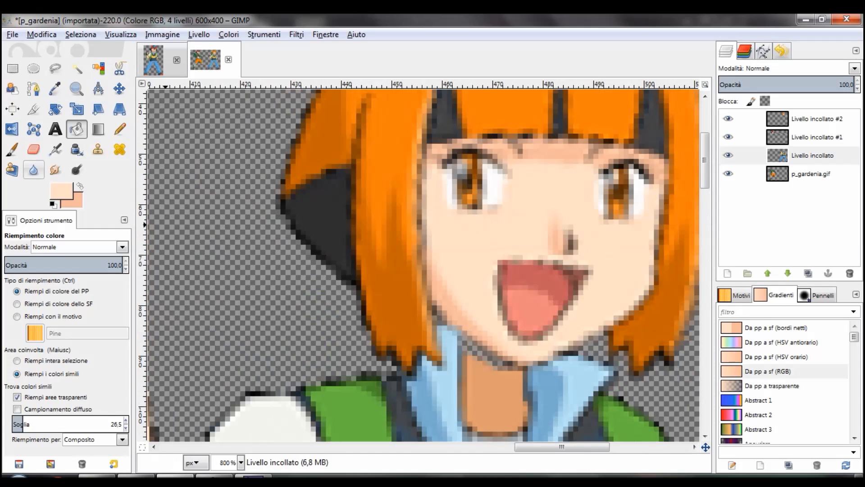
left_click(18, 150)
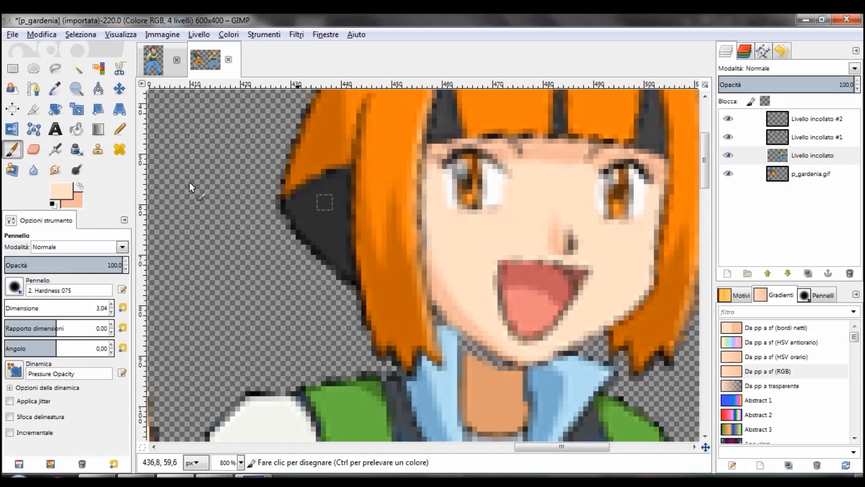
left_click(55, 88)
scroll(553, 150, "up", 2, "ctrl")
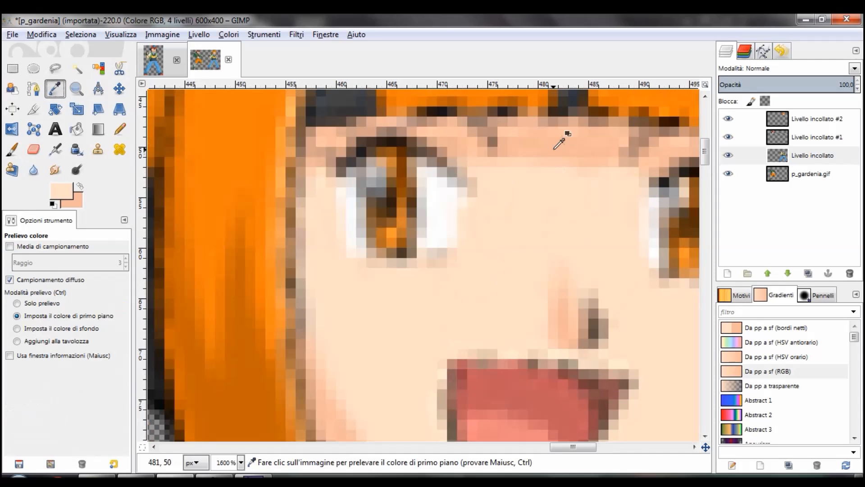
left_click(553, 150)
scroll(541, 149, "down", 2, "ctrl")
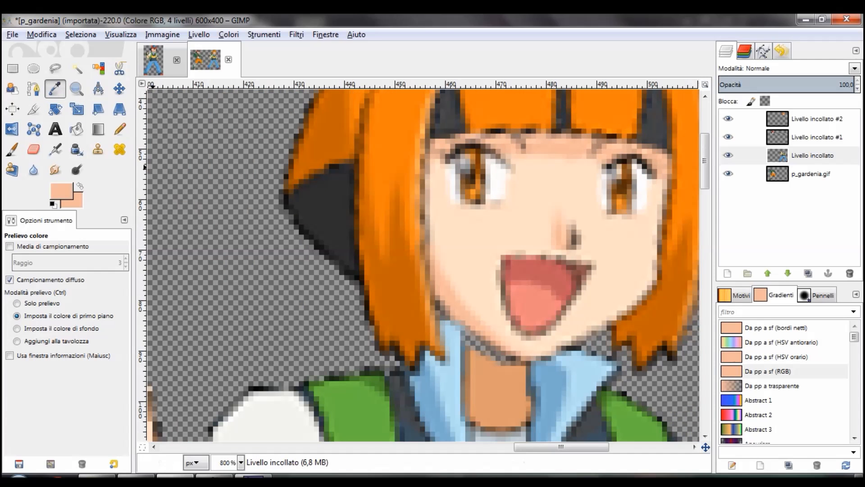
Reset the foreground and background colours to the defaults and resample the forehead's shadow tone as the foreground colour
left_click(54, 202)
left_click(281, 292)
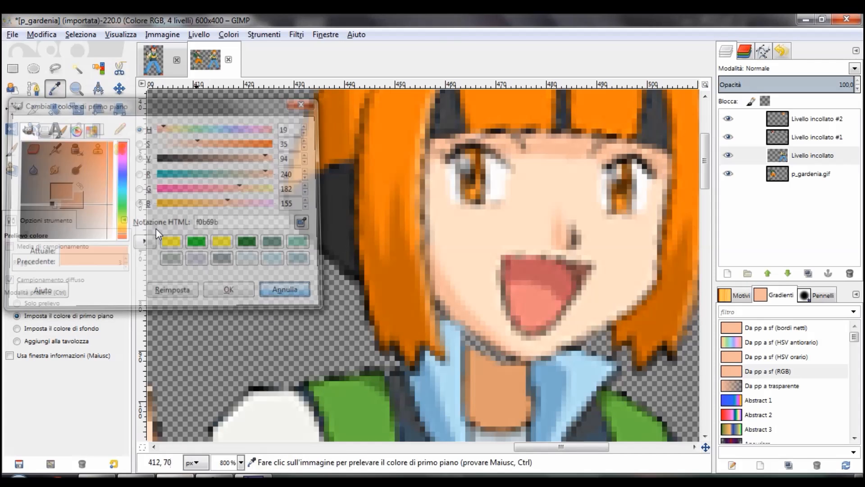
left_click(54, 203)
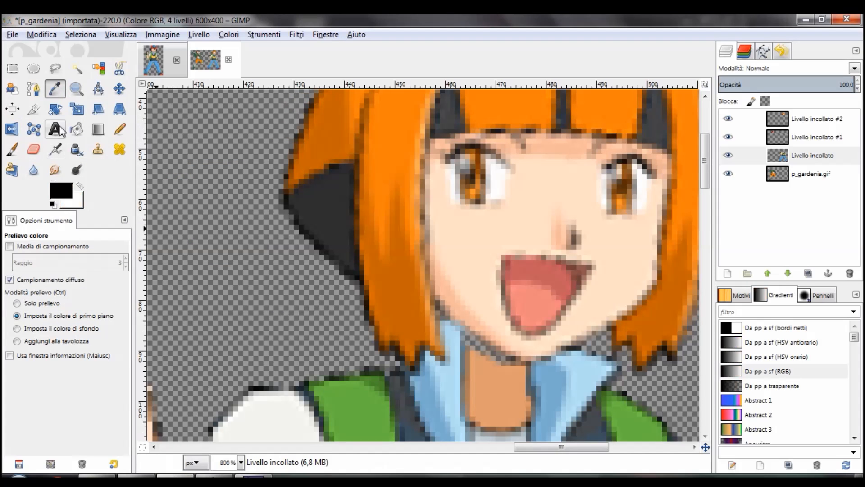
key("ctrl")
scroll(544, 150, "up", 2)
left_click(544, 160)
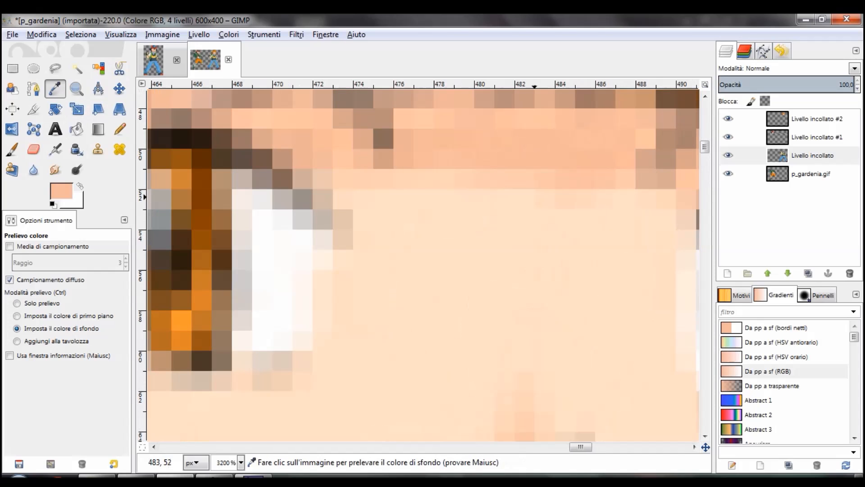
Bucket-fill the neck between the blue collar flaps with the sampled shadow tone
scroll(544, 160, "down", 3)
left_click(77, 129)
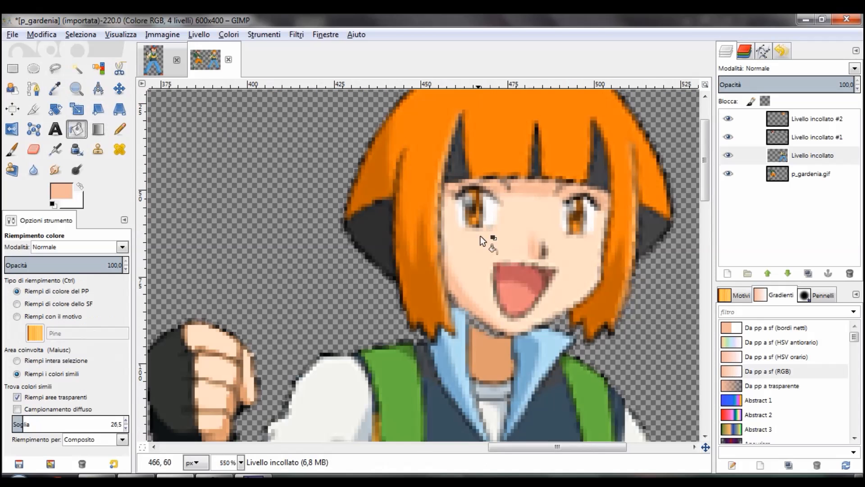
scroll(498, 268, "up", 3)
left_click(499, 269)
Fill the raised forearm's shaded edge and the shaded upper arm below the white sleeve with the shadow tone
scroll(485, 275, "down", 4)
scroll(360, 252, "down", 5)
scroll(288, 228, "up", 2)
scroll(287, 228, "up", 2)
left_click(278, 218)
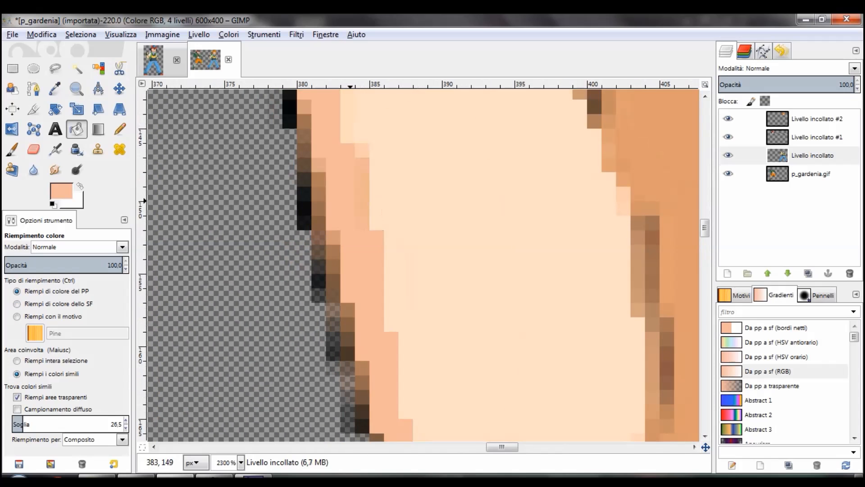
scroll(278, 218, "down", 2)
left_click(525, 190)
Fill the shaded parts of the raised fist's fingers and thumb with the sampled shadow tone
scroll(448, 210, "up", 5)
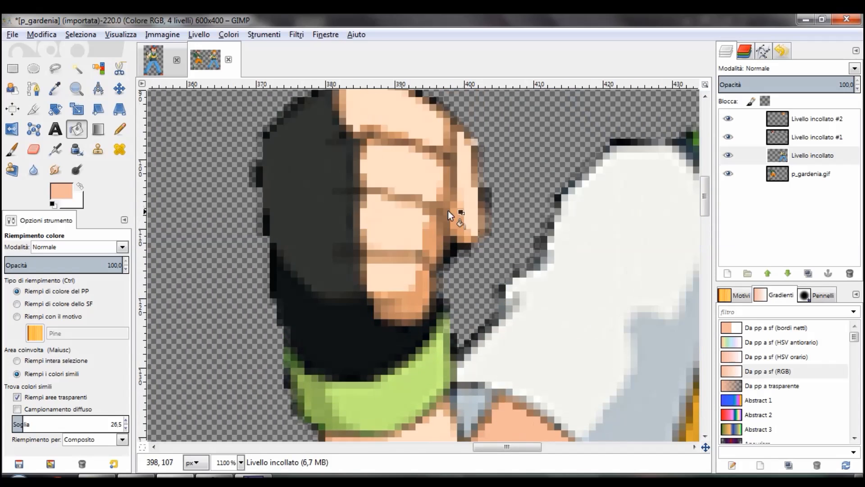
scroll(442, 288, "up", 2)
left_click(406, 266)
scroll(405, 266, "down", 2)
scroll(406, 266, "down", 1)
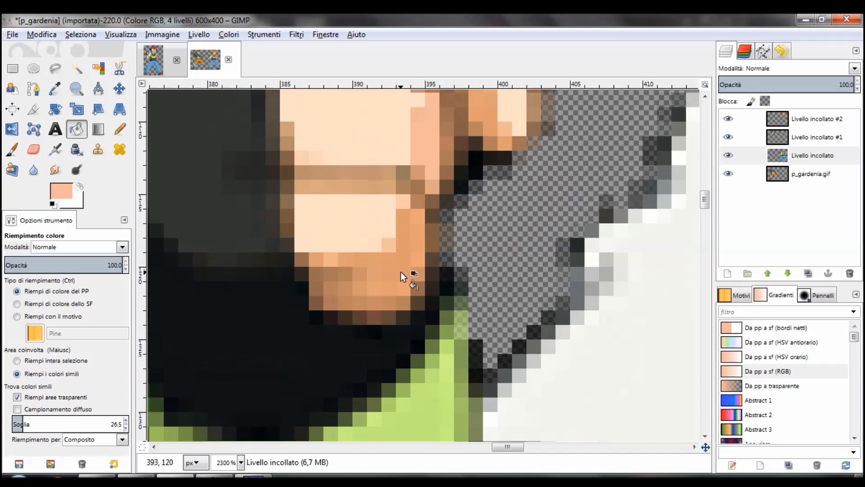
left_click(401, 272)
scroll(421, 356, "up", 1)
scroll(421, 356, "up", 2)
left_click(488, 286)
scroll(488, 286, "down", 3)
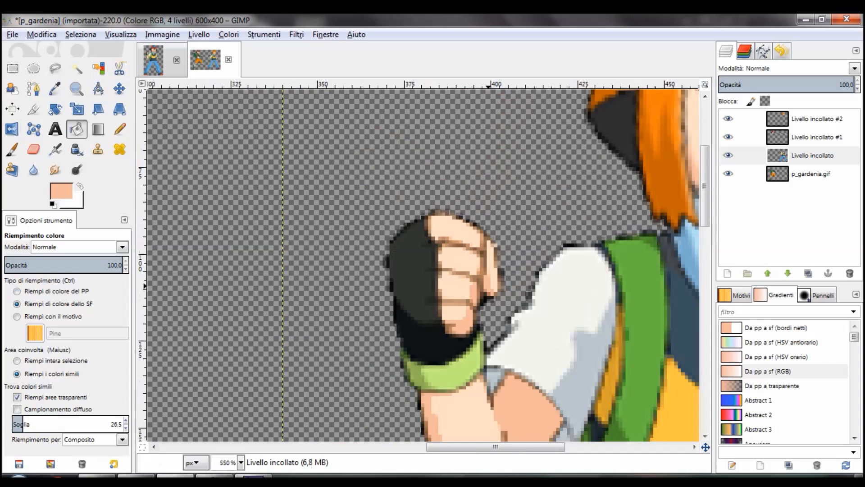
Fill the strip of wrist skin beside the lowered arm's green wristband with the shadow tone
scroll(450, 225, "up", 3)
scroll(446, 198, "up", 2)
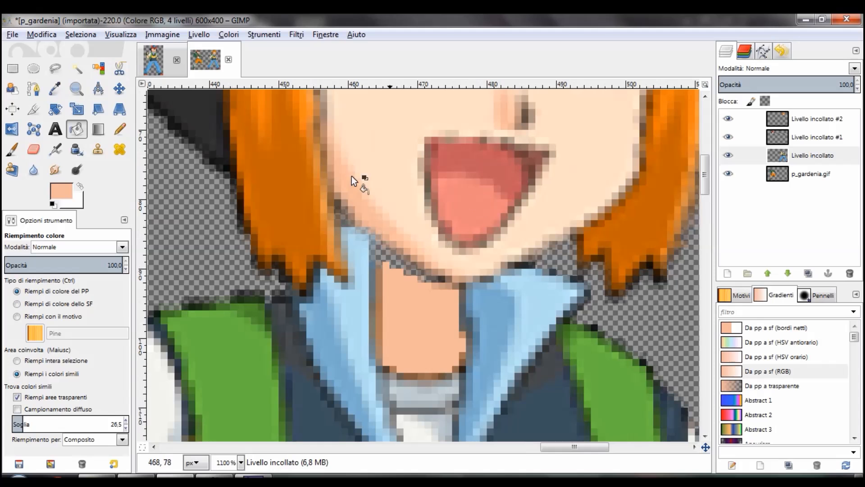
scroll(352, 176, "down", 4)
scroll(451, 225, "down", 5)
scroll(383, 221, "up", 4)
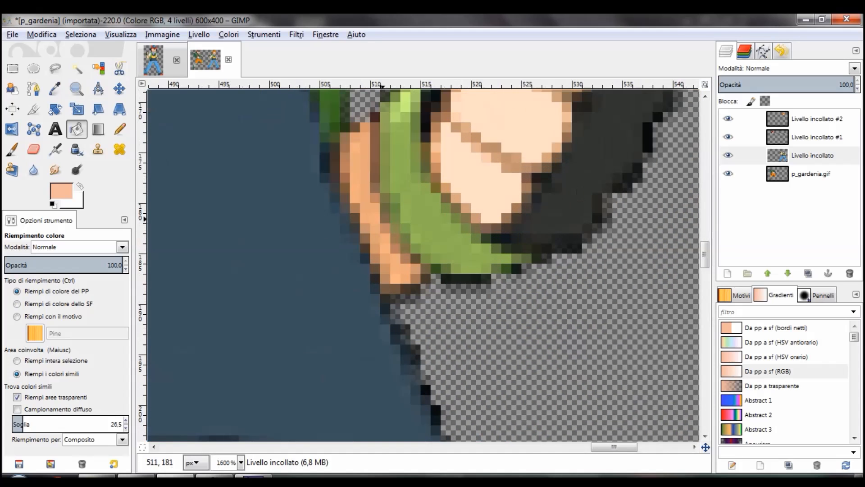
left_click(355, 172)
Fill the shaded areas on the lowered fist's thumb and fingers with the shadow tone
scroll(355, 172, "down", 4)
scroll(406, 225, "up", 4)
scroll(406, 225, "up", 5)
left_click(408, 334)
left_click(561, 219)
scroll(560, 220, "down", 4)
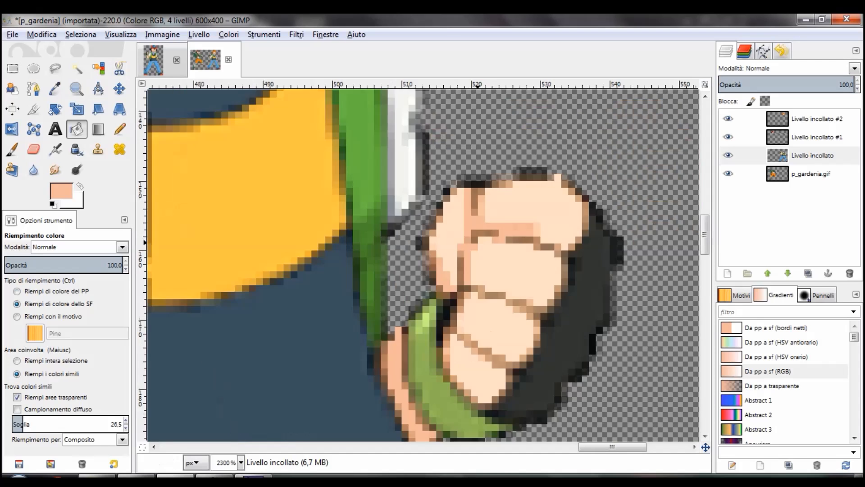
Examine the recoloured lowered fist and wrist up close, and check the whole figure for missed skin areas
scroll(477, 241, "down", 5)
scroll(404, 268, "up", 2)
scroll(404, 268, "up", 5)
scroll(494, 346, "up", 6)
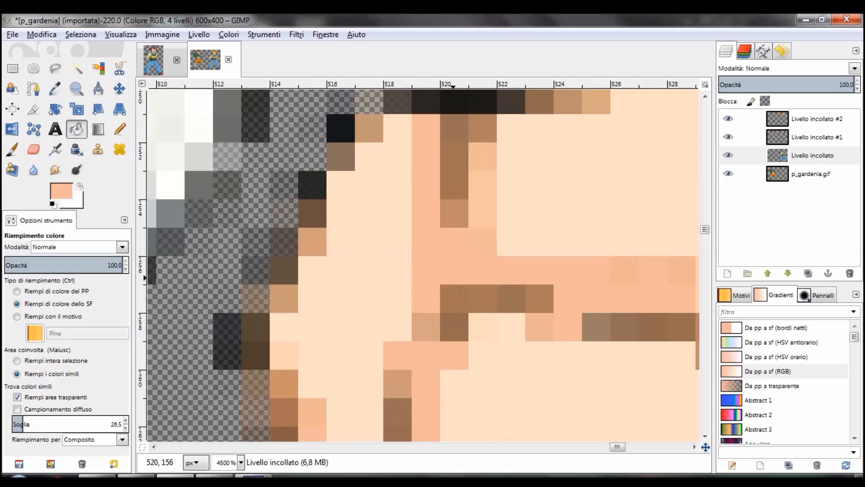
scroll(471, 258, "down", 5)
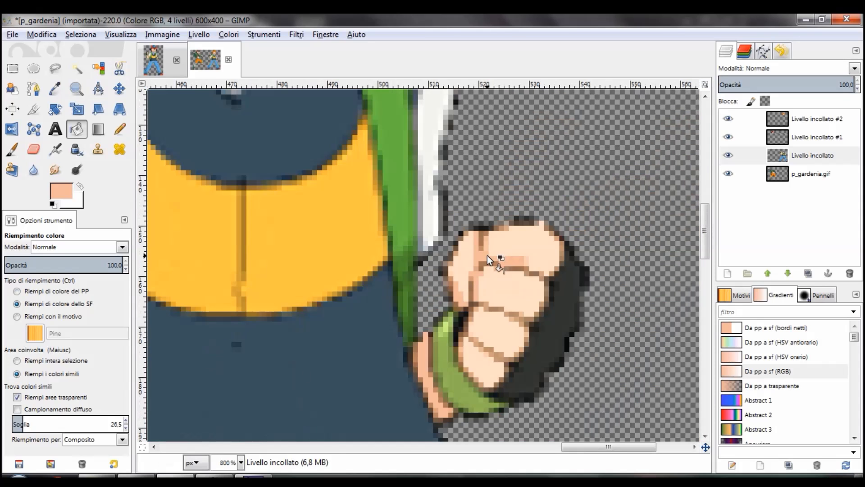
scroll(487, 255, "down", 5)
scroll(487, 255, "up", 4)
scroll(388, 277, "up", 2)
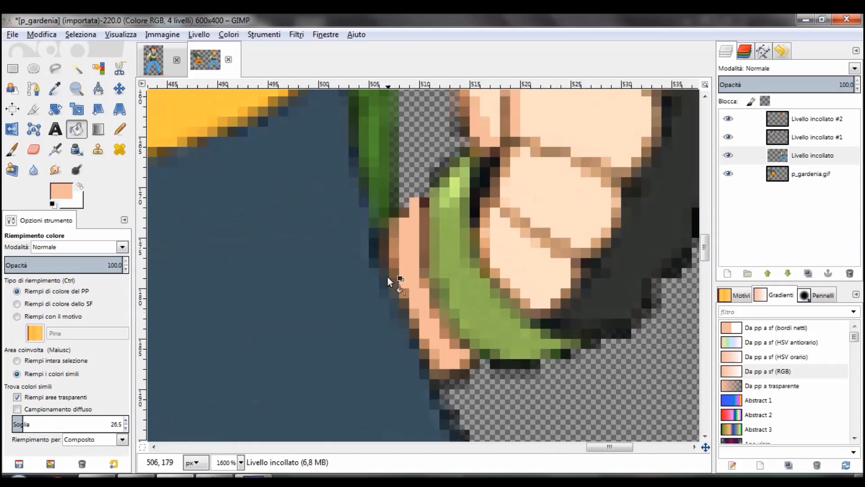
scroll(404, 253, "down", 7)
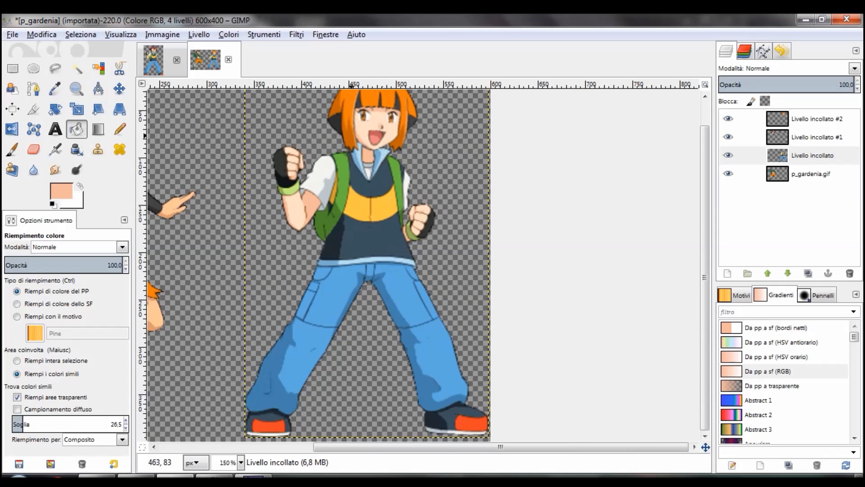
Erase the stray jaw pixels overlapping the blue collar on the Livello incollato #2 layer
scroll(371, 149, "up", 8)
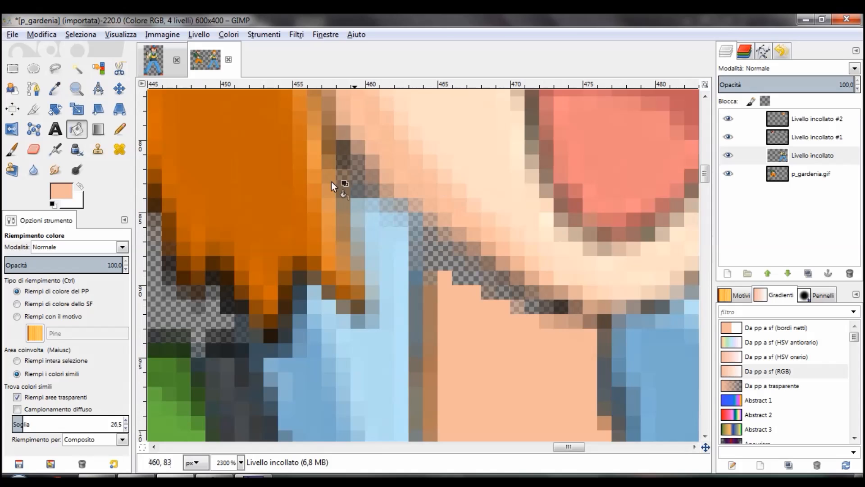
left_click(34, 149)
left_click(811, 119)
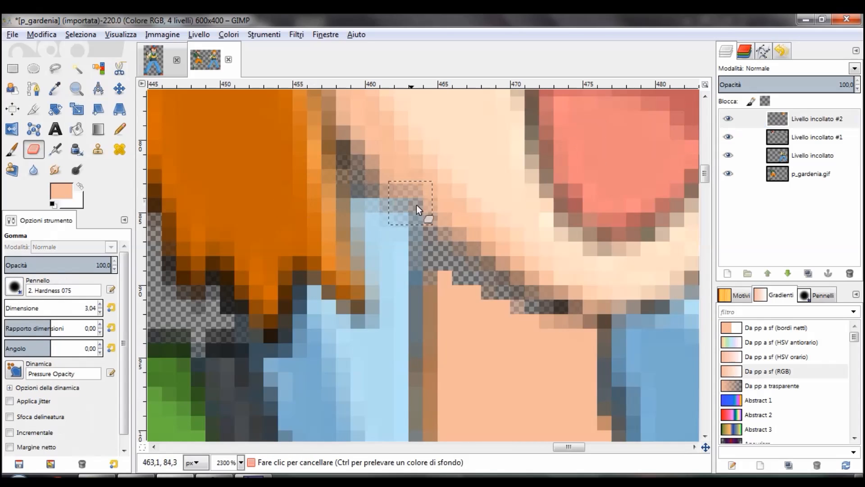
left_click(399, 213)
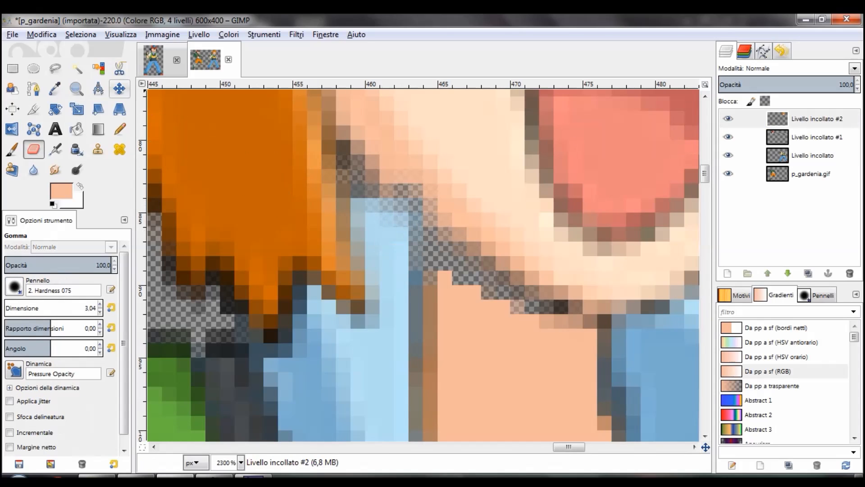
Shift the head on Livello incollato #2 about 1 px left and erase the jaw edge over the collar
key("m")
mouse_move(543, 153)
left_mouse_down()
mouse_move(548, 160)
mouse_move(534, 153)
left_mouse_up()
left_click(32, 151)
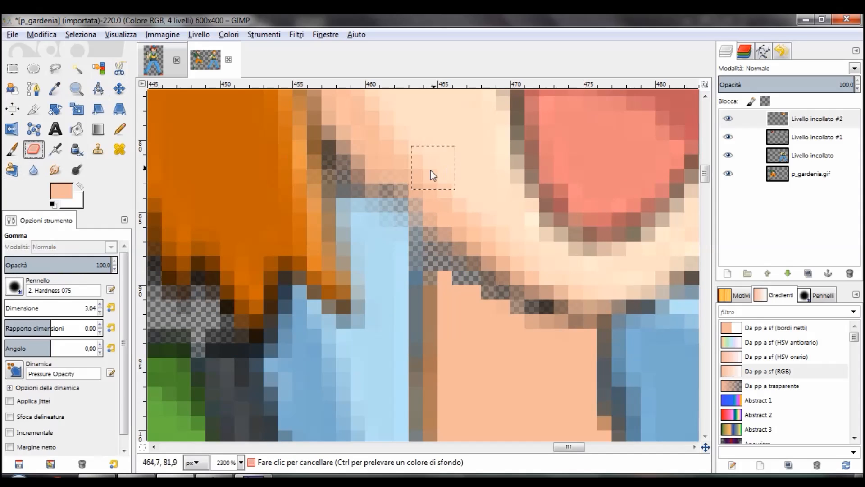
left_click(412, 209)
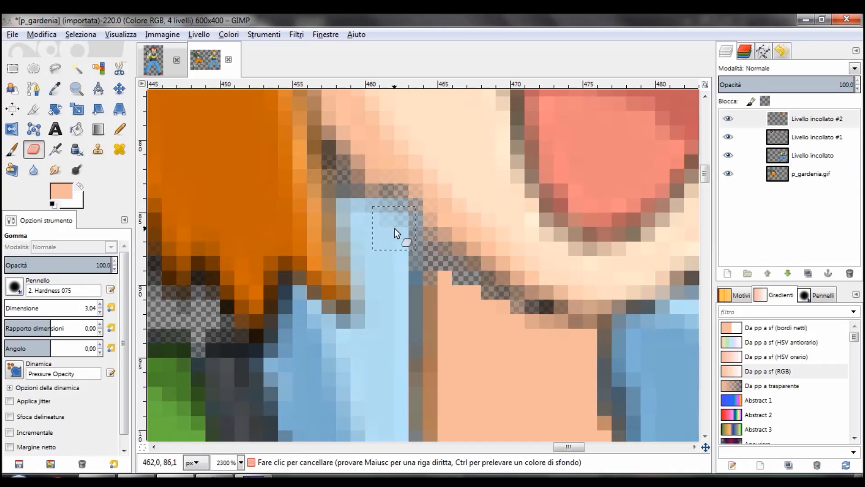
On Livello incollato, with Livello incollato #2 hidden, paint the neck's upper edge behind the collar using the Paintbrush in Dietro mode
left_click(811, 155)
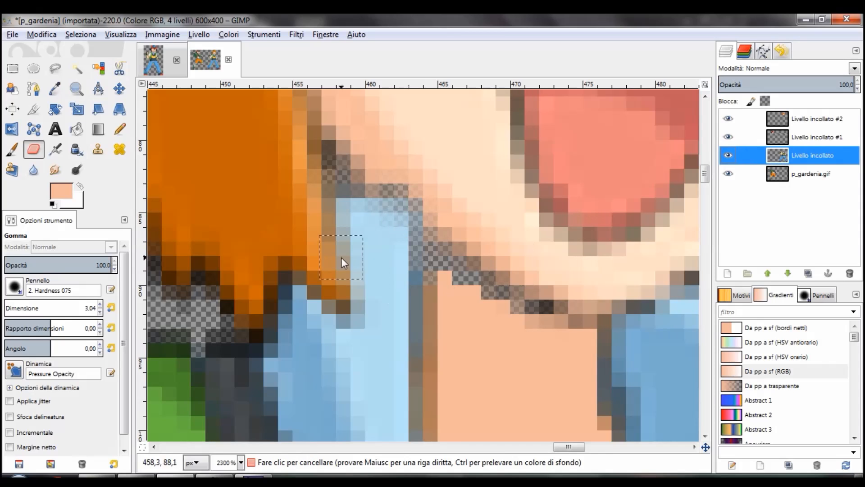
left_click(18, 151)
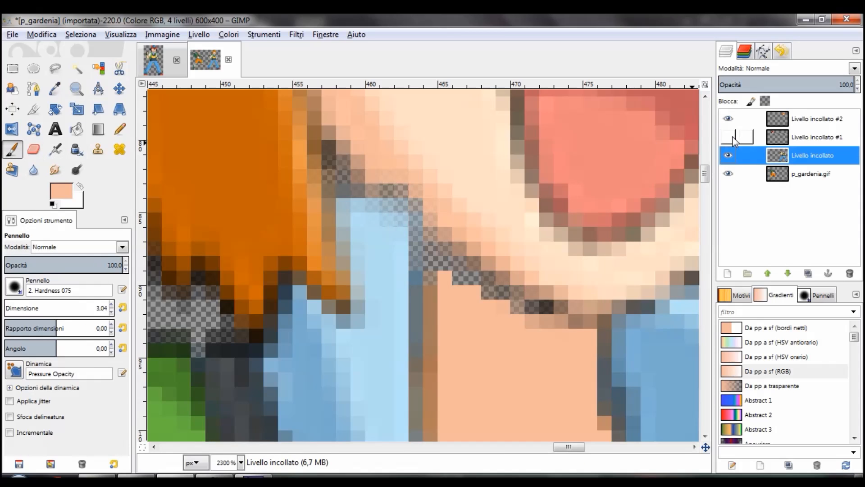
left_click(728, 119)
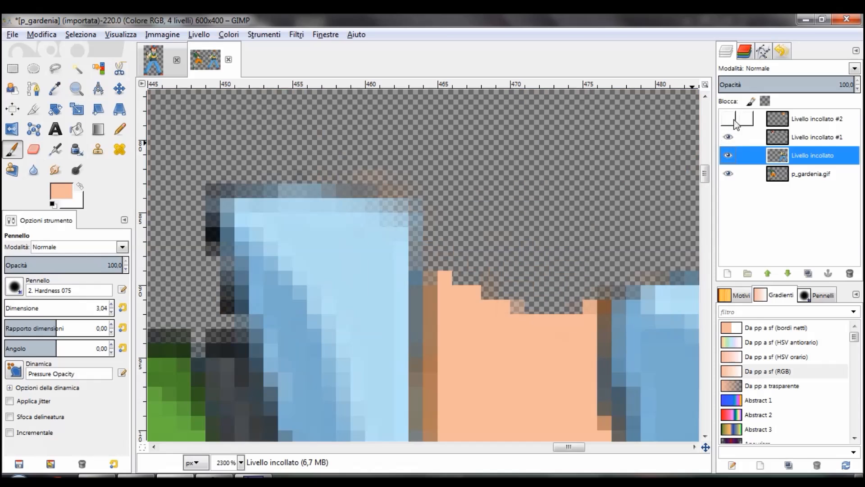
left_click(472, 337)
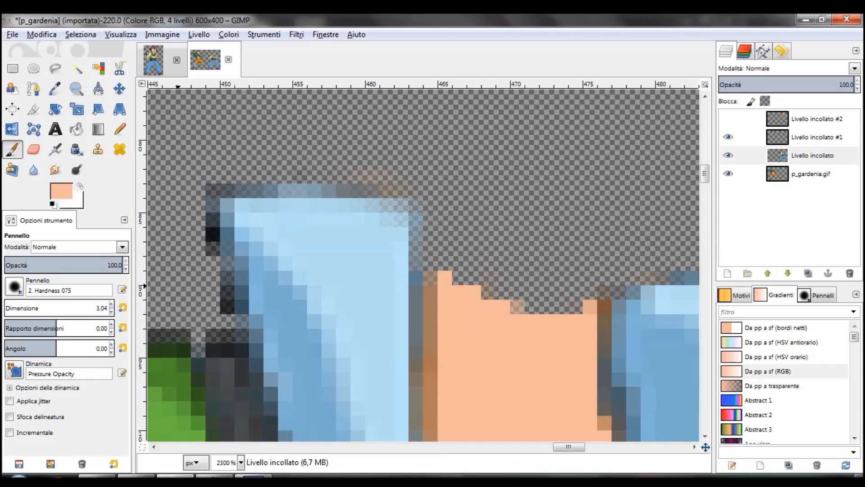
scroll(52, 247, "down", 1)
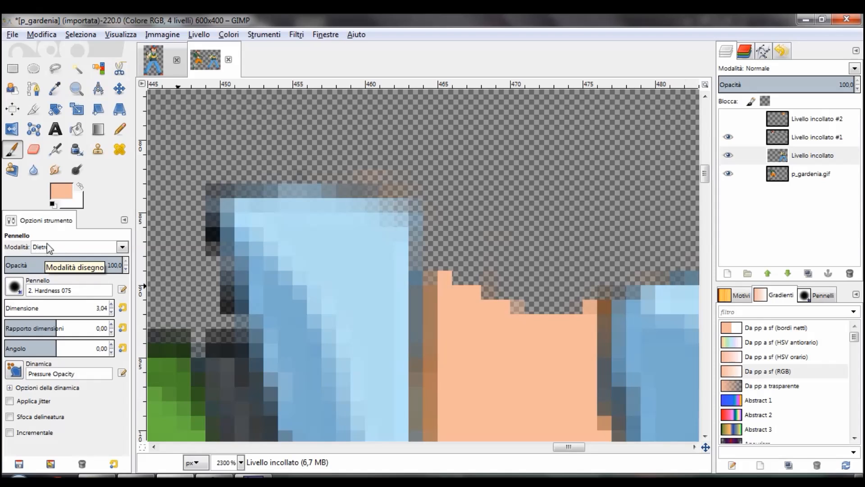
mouse_move(454, 259)
left_mouse_down()
mouse_move(447, 288)
mouse_move(424, 224)
mouse_move(431, 264)
left_mouse_up()
mouse_move(419, 224)
left_mouse_down()
mouse_move(350, 179)
mouse_move(378, 187)
left_mouse_up()
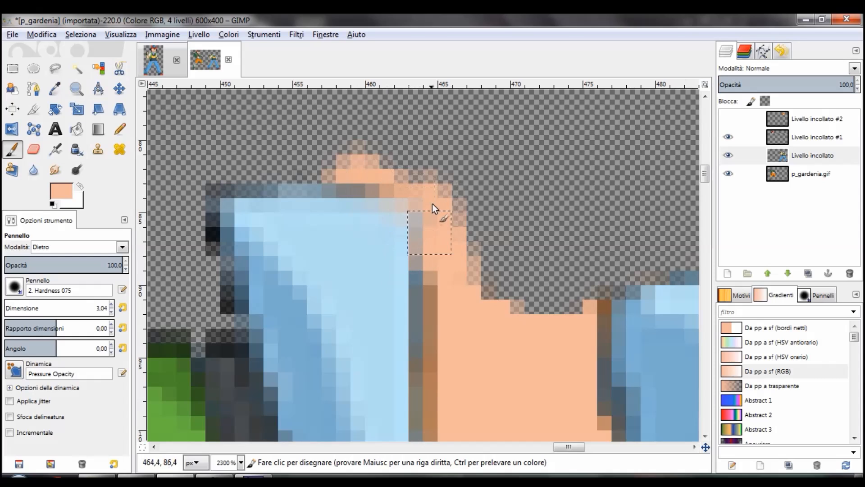
mouse_move(453, 231)
left_mouse_down()
mouse_move(488, 300)
mouse_move(500, 255)
mouse_move(512, 303)
mouse_move(534, 275)
mouse_move(539, 292)
mouse_move(548, 269)
mouse_move(558, 316)
mouse_move(586, 251)
mouse_move(585, 287)
mouse_move(539, 241)
mouse_move(383, 185)
mouse_move(396, 195)
mouse_move(453, 191)
left_mouse_up()
Paint the remaining neck gap under the jaw with the 2. Hardness 100 brush and show Livello incollato #2 again
scroll(20, 286, "down", 2)
scroll(20, 286, "up", 1)
mouse_move(365, 186)
left_mouse_down()
mouse_move(335, 185)
mouse_move(466, 187)
mouse_move(450, 177)
mouse_move(491, 197)
left_mouse_up()
mouse_move(554, 221)
left_mouse_down()
mouse_move(593, 255)
mouse_move(600, 284)
left_mouse_up()
left_click(729, 119)
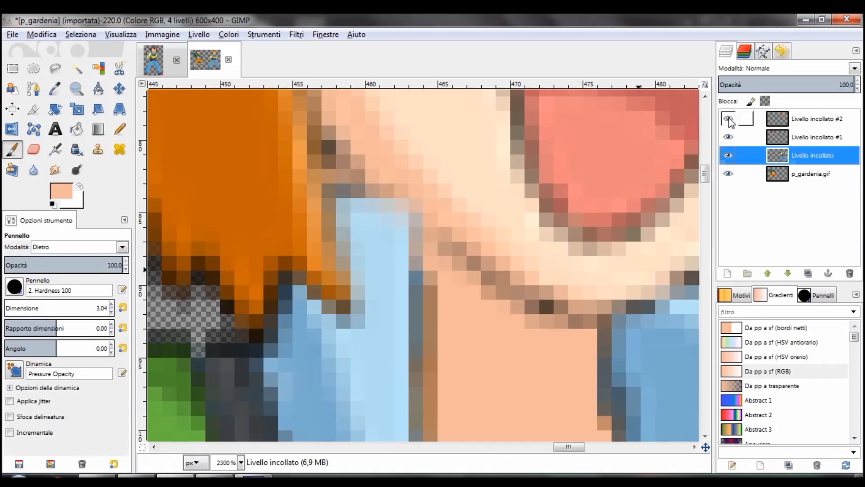
Hide Livello incollato #2 and paint over the dark spots on the neck with the skin tone in Normale mode
scroll(573, 195, "down", 2)
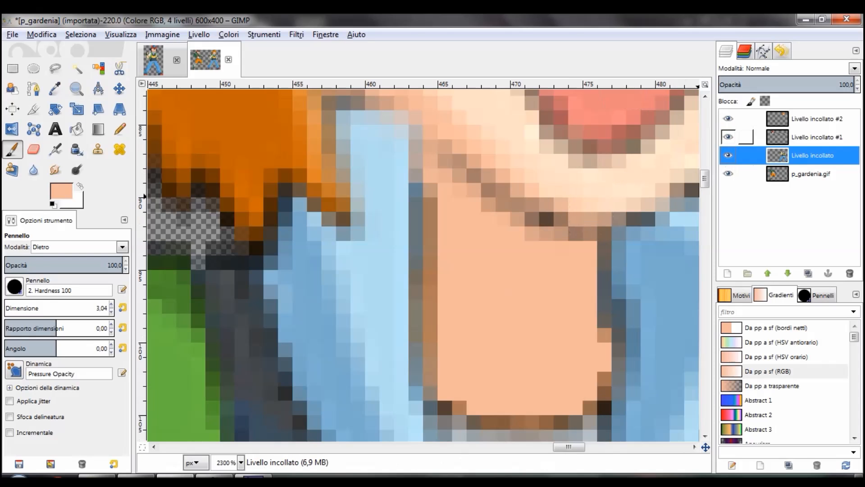
left_click(729, 119)
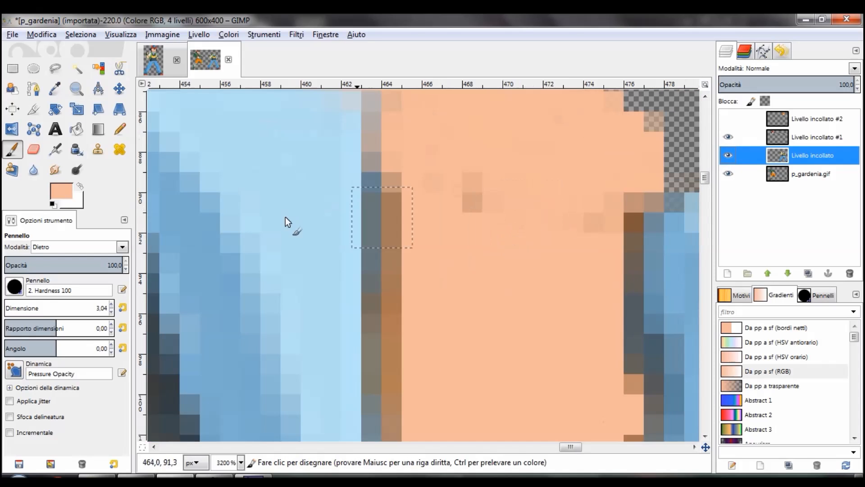
left_click(489, 209)
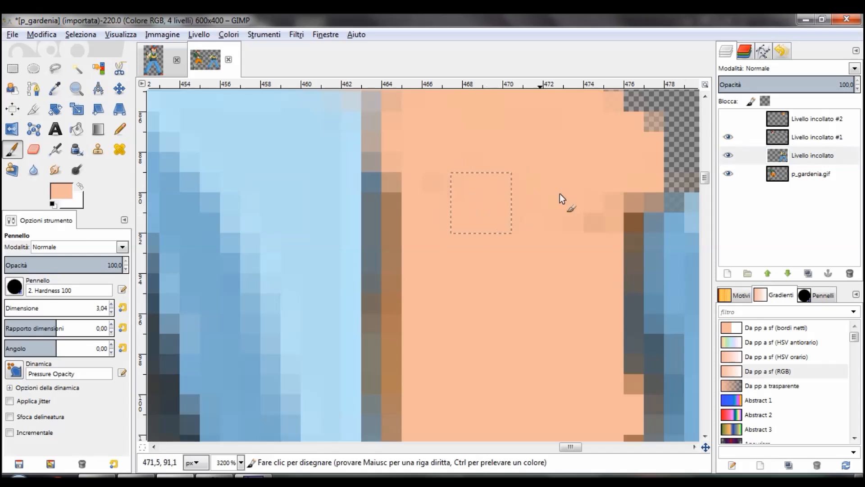
scroll(553, 215, "down", 2)
scroll(494, 326, "up", 2)
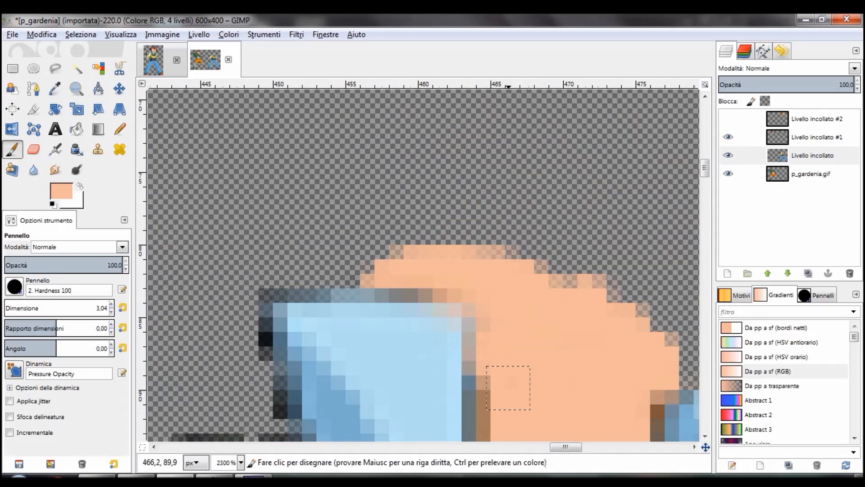
Sample the brown neck outline and extend it upward beside the blue collar with the 1. Pixel brush at size 1
left_click(490, 332, "ctrl")
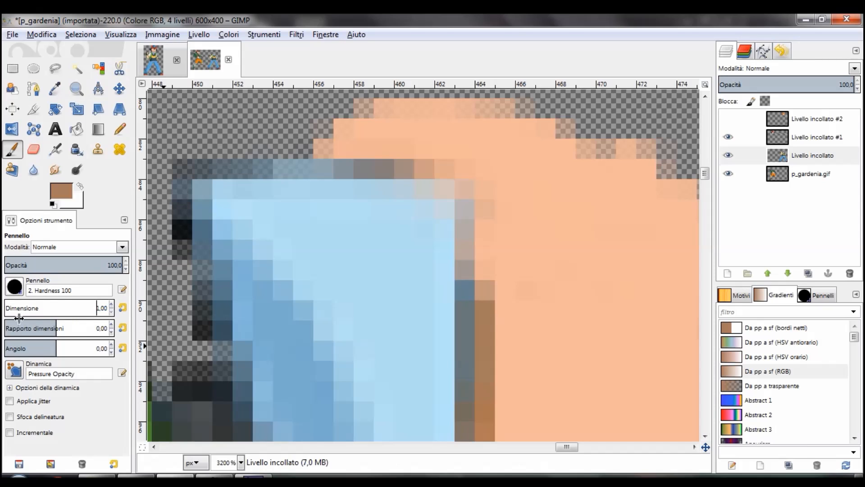
left_click(14, 287)
left_click(32, 307)
left_click_drag(40, 220, 47, 336)
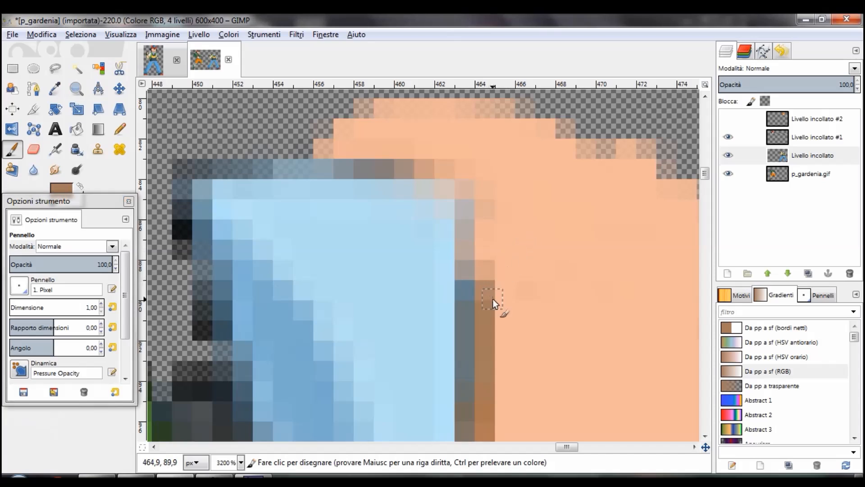
left_click(485, 290)
mouse_move(496, 252)
left_mouse_down()
mouse_move(491, 270)
mouse_move(487, 196)
mouse_move(464, 149)
left_mouse_up()
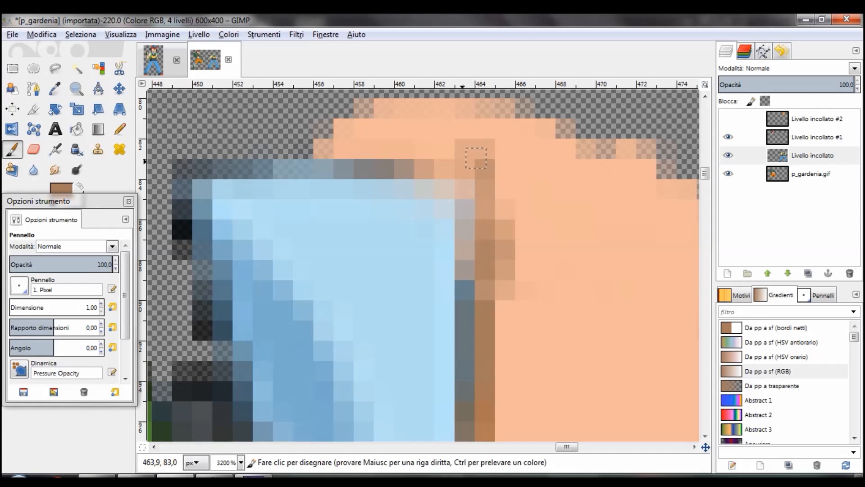
Blend the collar's upper edge and corner with sampled grey-brown and light blue tones, and select the Pencil tool
left_click(421, 163, "ctrl")
left_click(449, 166)
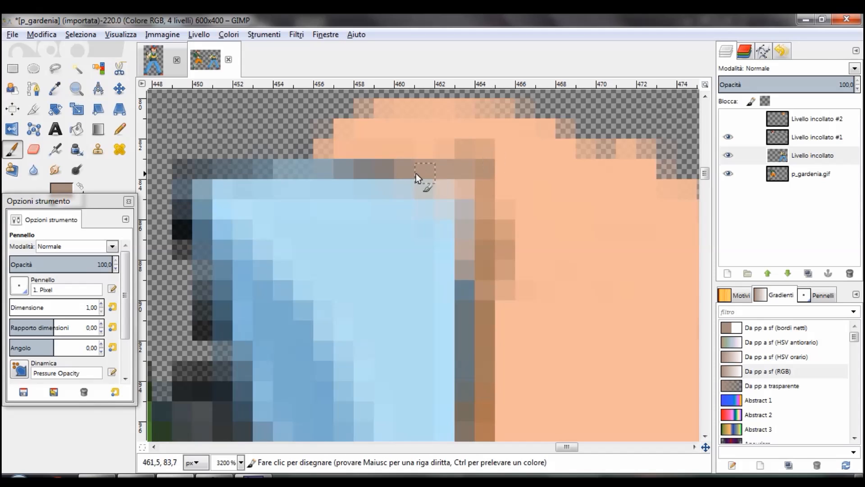
left_click(433, 205, "ctrl")
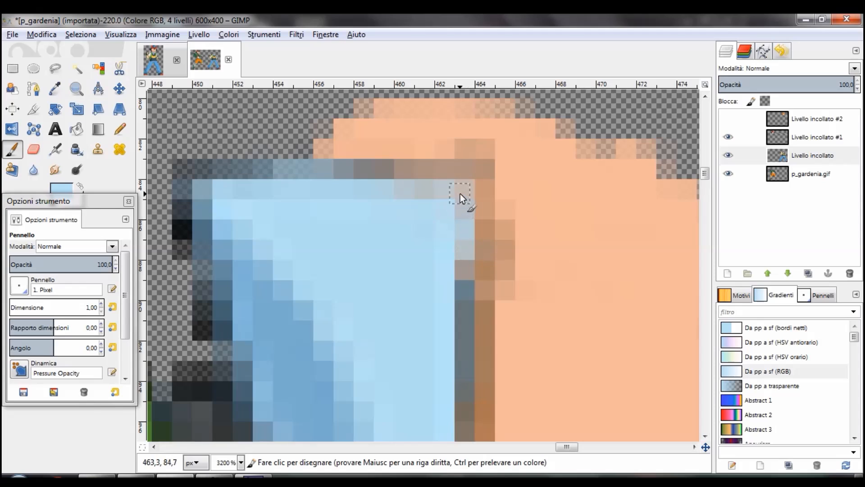
left_click(119, 130)
left_click_drag(591, 285, 645, 274)
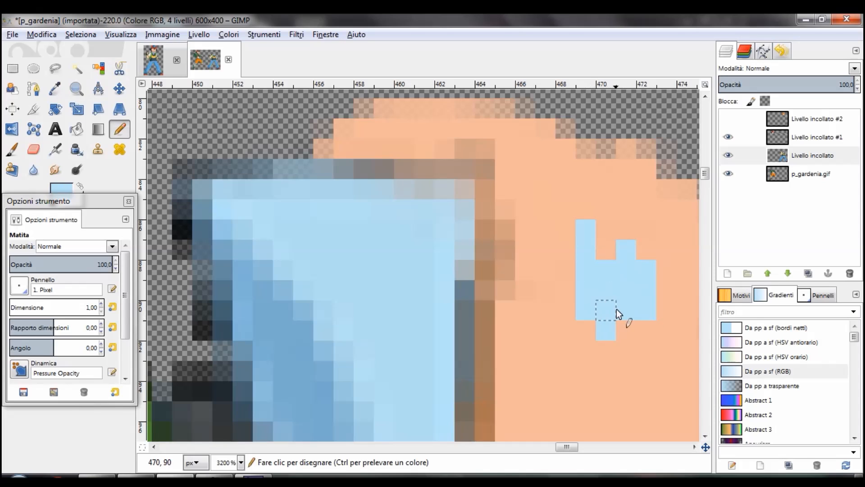
left_click(663, 311, "ctrl")
left_click_drag(649, 316, 604, 307)
Cover the stray brown pixels on the neck beside the collar outline with the sampled skin tone using the Pencil
scroll(594, 256, "up", 1, "ctrl")
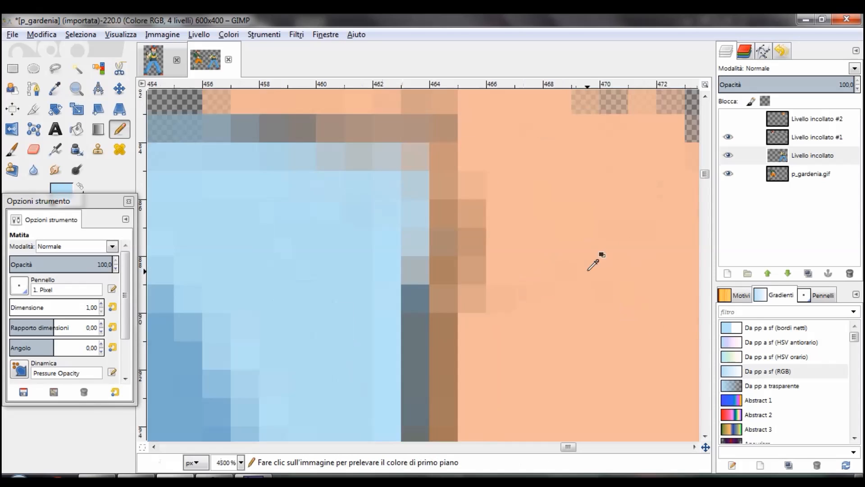
left_click_drag(437, 146, 480, 290)
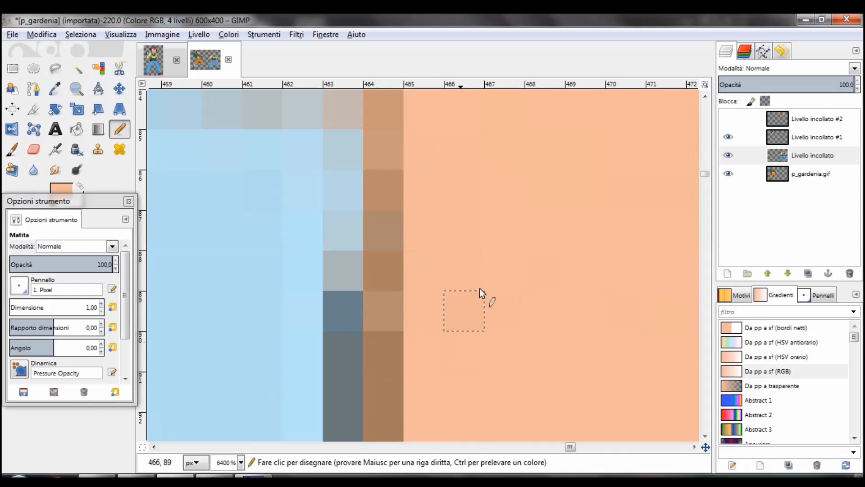
scroll(480, 289, "down", 4, "ctrl")
Extend the sampled dark blue-grey collar outline up to the corner with the Pencil and shade the collar's top edge with the Paintbrush
scroll(419, 170, "up", 1, "ctrl")
scroll(419, 170, "up", 2, "ctrl")
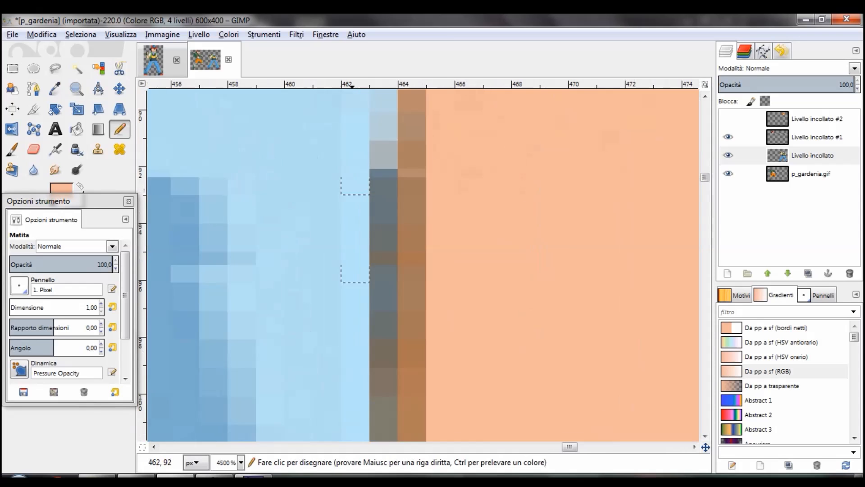
left_click(383, 270, "ctrl")
left_click_drag(383, 271, 383, 129)
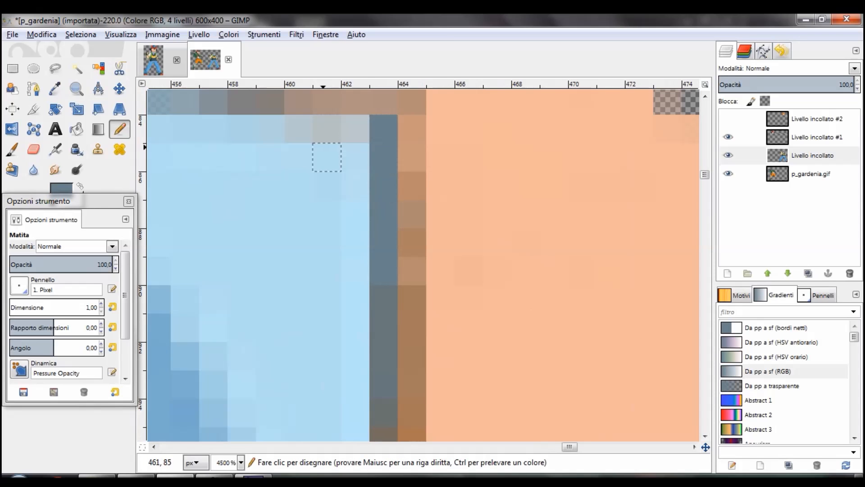
scroll(327, 157, "left", 3)
left_click(12, 149)
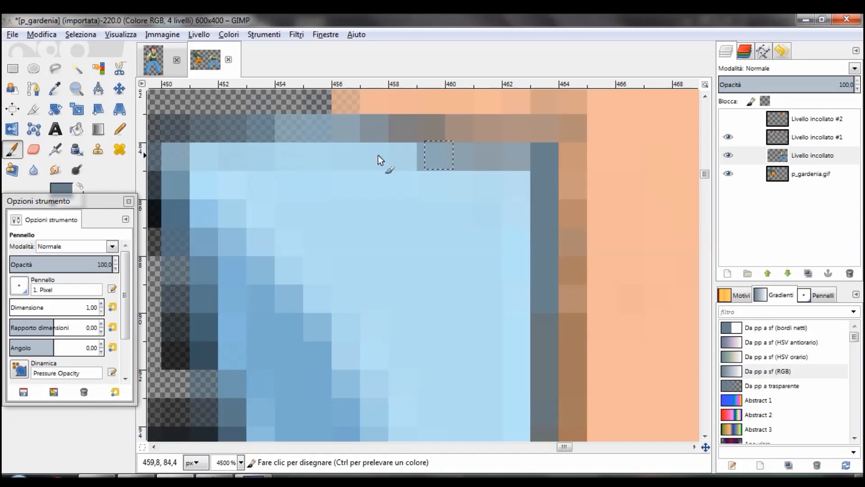
scroll(392, 190, "down", 1)
scroll(397, 196, "up", 1, "ctrl")
Soften the collar's dark outline with light blue sampled from the collar using the Paintbrush, and show Livello incollato #2 again
left_click(392, 191, "ctrl")
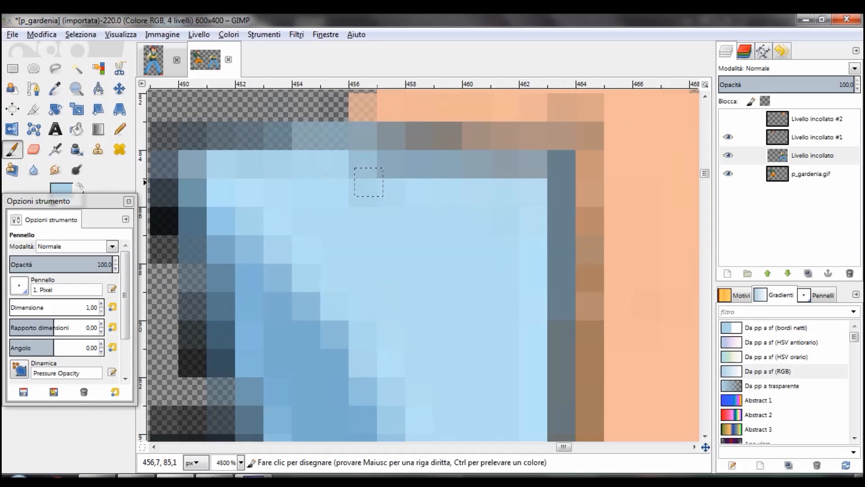
mouse_move(534, 193)
left_mouse_down()
mouse_move(545, 214)
mouse_move(546, 311)
left_mouse_up()
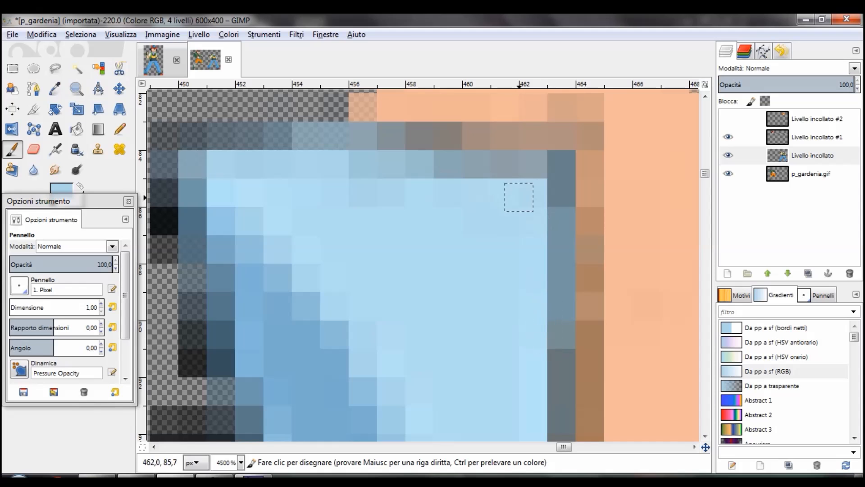
left_click_drag(540, 237, 543, 428)
scroll(469, 233, "down", 3)
scroll(518, 228, "down", 3, "ctrl")
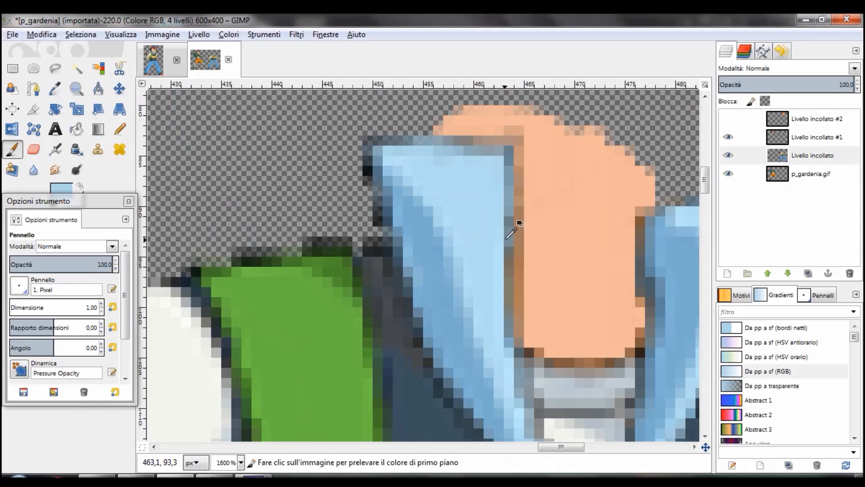
scroll(565, 232, "up", 3)
left_click(728, 118)
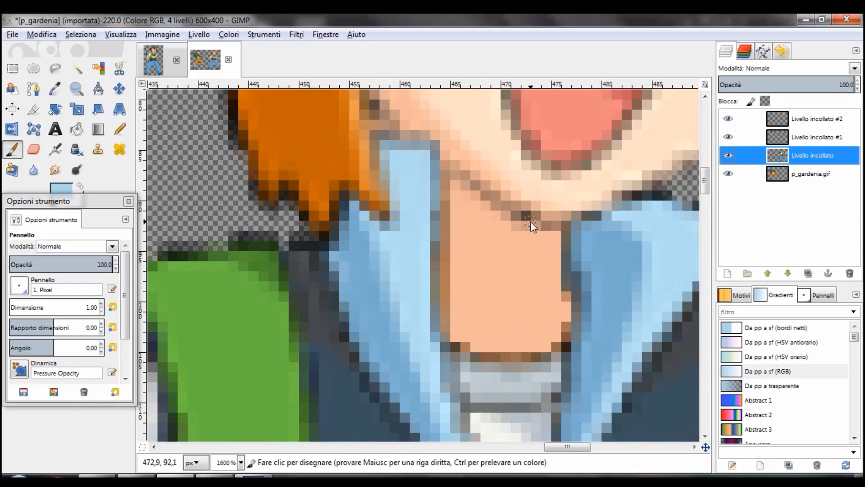
On Livello incollato #2, erase the jaw pixels covering the collar corner's outline with the 1. Pixel eraser
scroll(530, 221, "right", 3)
scroll(530, 220, "down", 2, "ctrl")
scroll(498, 223, "up", 4, "ctrl")
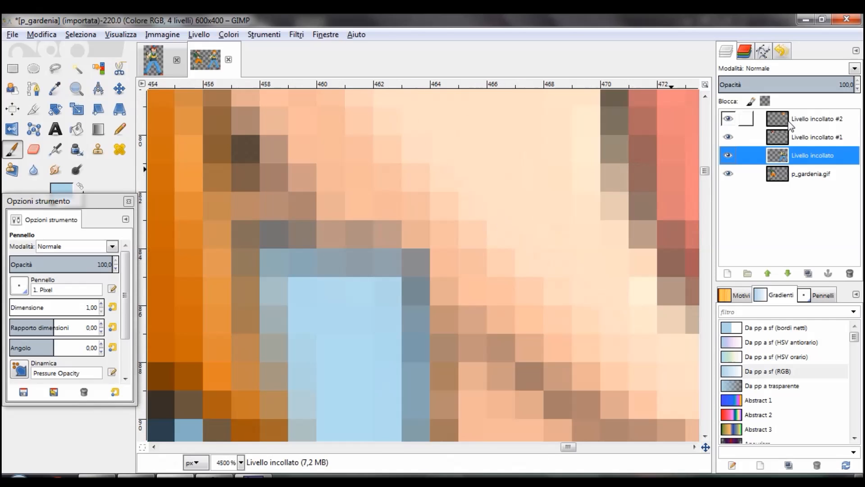
left_click(807, 119)
left_click(33, 149)
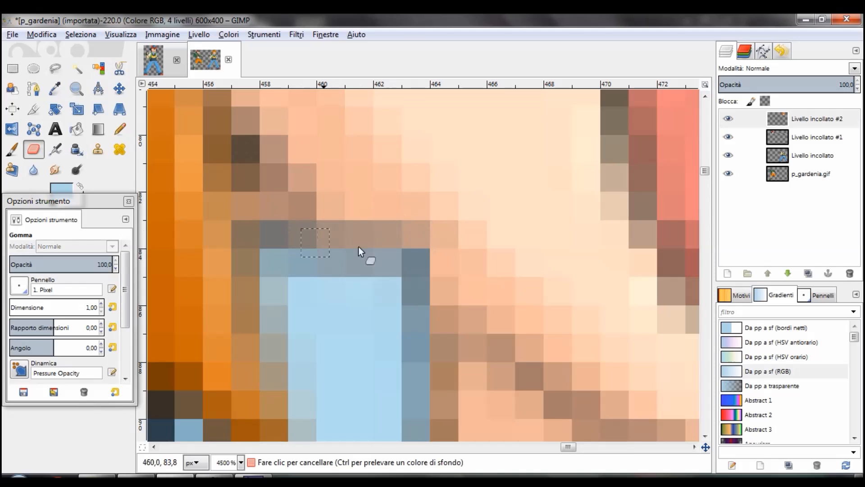
scroll(415, 342, "down", 3, "ctrl")
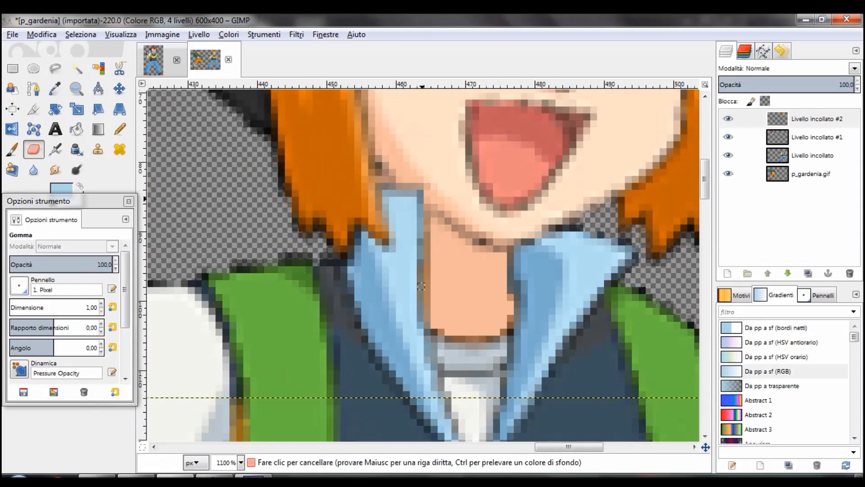
scroll(419, 280, "up", 2, "ctrl")
left_click_drag(417, 271, 415, 319)
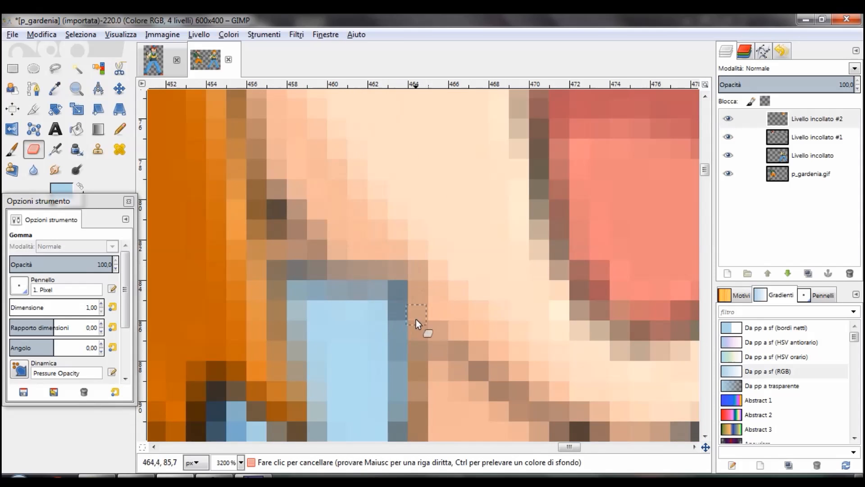
Examine the retouched collar, neck and face, and both full characters from head to feet
scroll(334, 278, "down", 4, "ctrl")
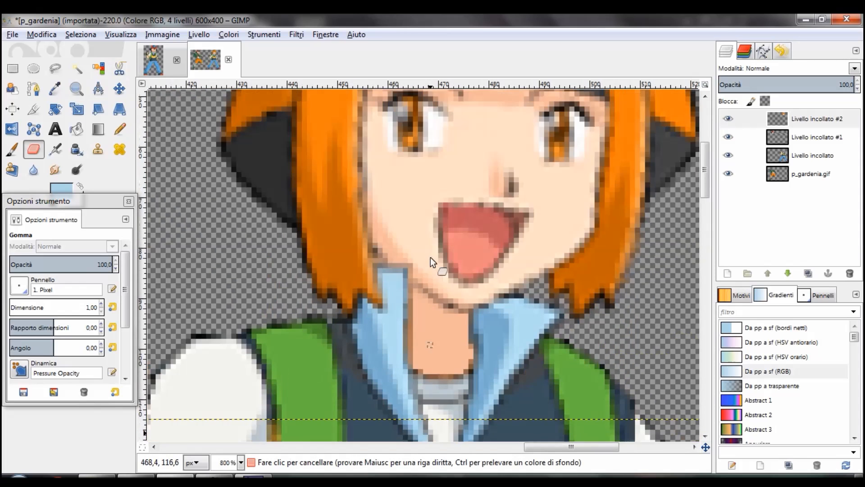
scroll(525, 291, "up", 1, "ctrl")
scroll(464, 300, "down", 3, "ctrl")
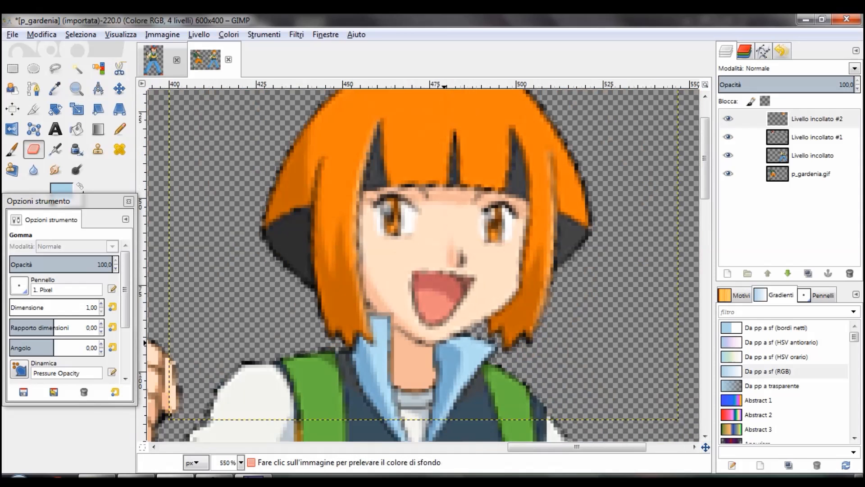
scroll(444, 312, "down", 3, "ctrl")
scroll(444, 312, "down", 5)
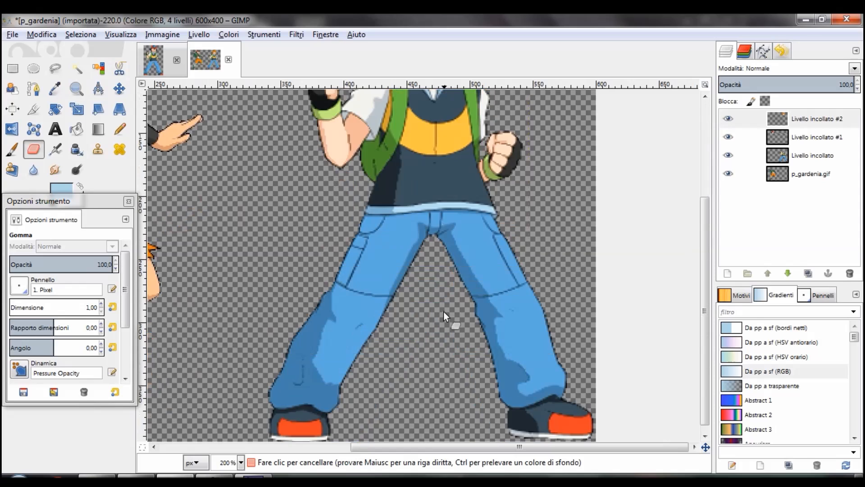
scroll(444, 311, "up", 4)
scroll(444, 312, "down", 3)
scroll(443, 311, "up", 4)
scroll(444, 312, "down", 2, "ctrl")
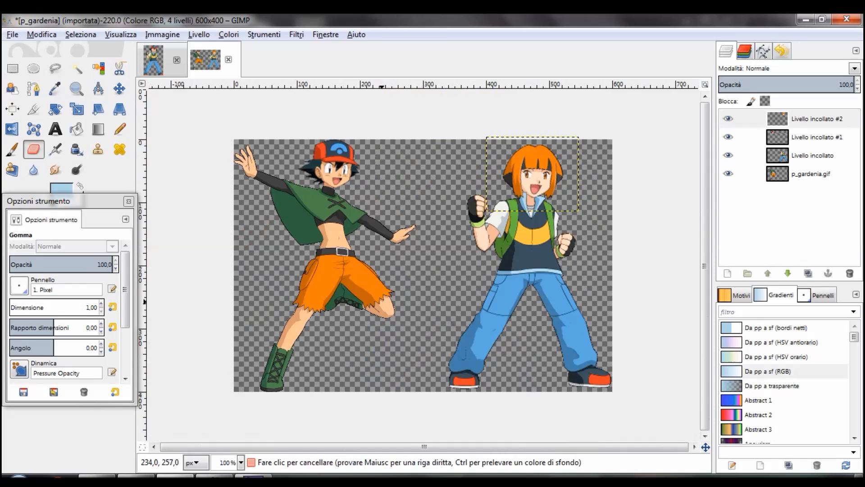
scroll(414, 214, "up", 2, "ctrl")
scroll(355, 266, "down", 3, "ctrl")
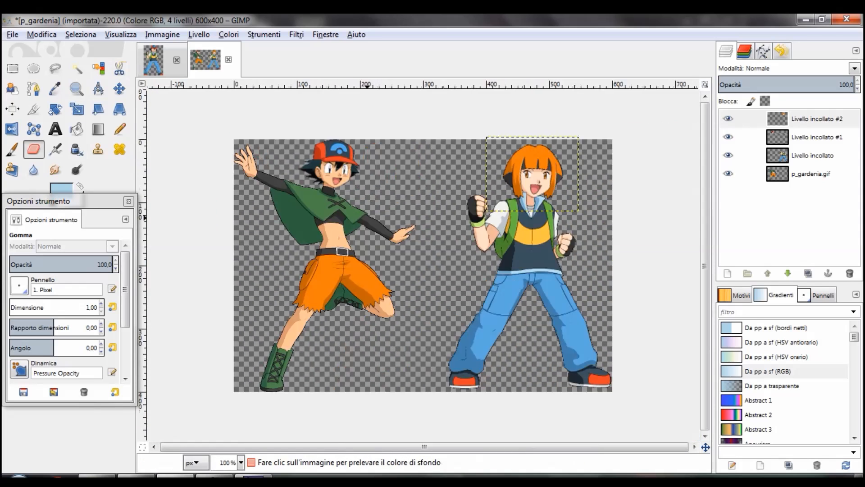
scroll(397, 297, "up", 5, "ctrl")
scroll(398, 297, "down", 5)
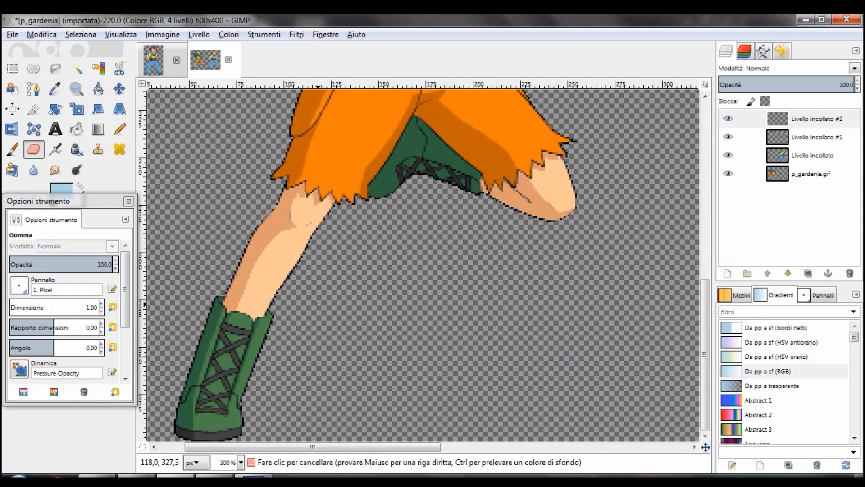
scroll(322, 339, "down", 2, "ctrl")
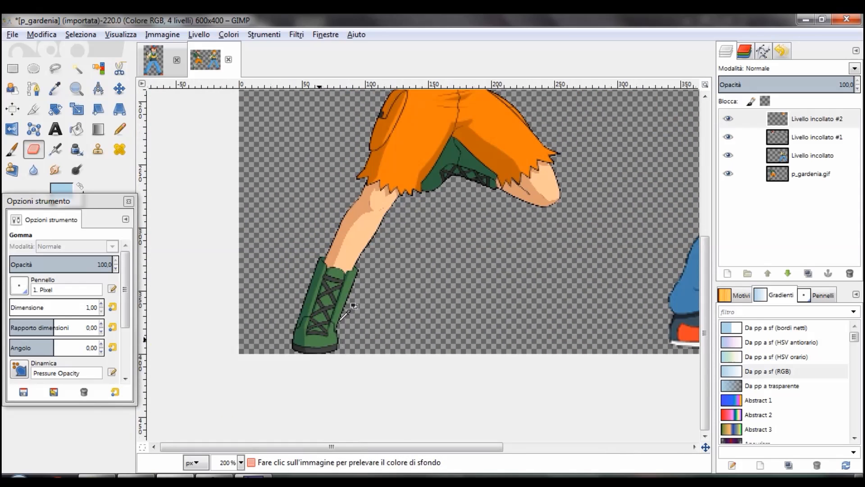
Create a transparent 600 × 400 px layer named shadow, place it below p_gardenia.gif and make it the active layer
left_click(793, 174)
scroll(463, 266, "down", 2, "ctrl")
scroll(458, 282, "up", 2, "ctrl")
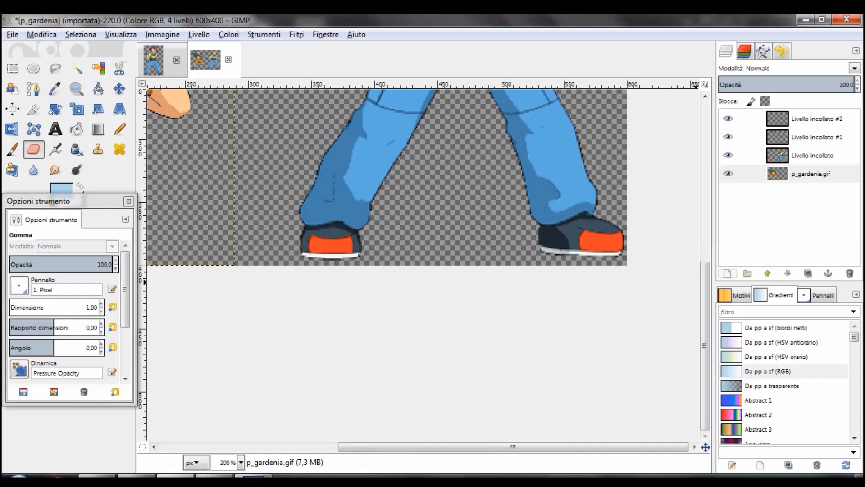
left_click(727, 273)
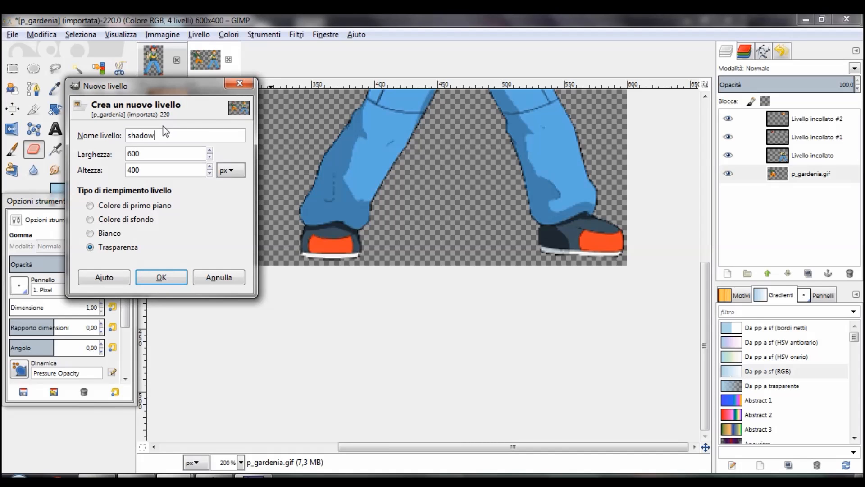
key("Return")
mouse_move(777, 173)
left_mouse_down()
mouse_move(771, 195)
mouse_move(787, 198)
mouse_move(776, 205)
mouse_move(787, 164)
mouse_move(782, 192)
mouse_move(797, 190)
mouse_move(777, 187)
left_mouse_up()
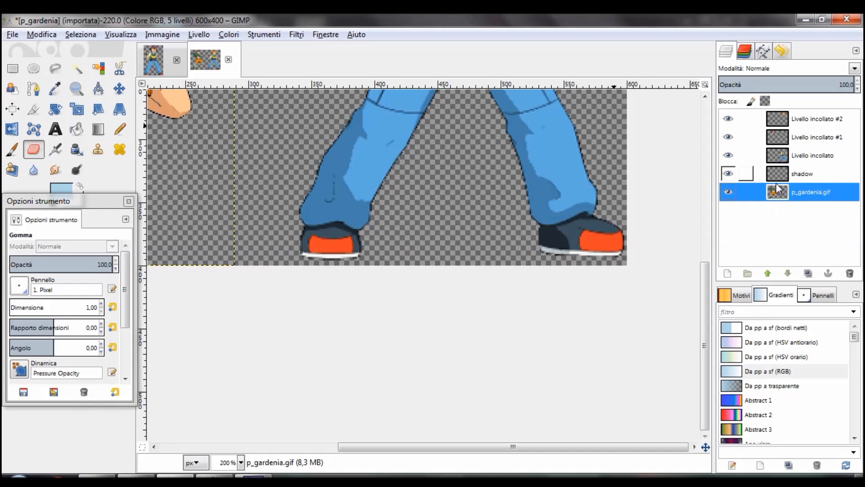
left_click(773, 276)
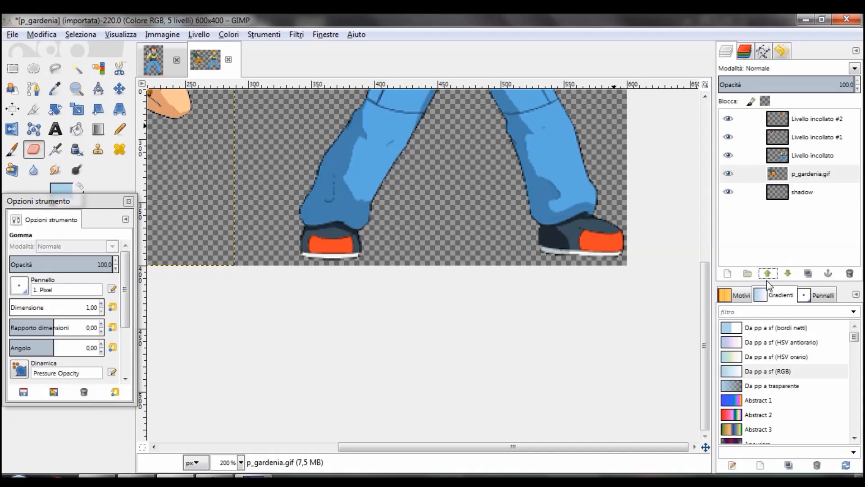
left_click(783, 198)
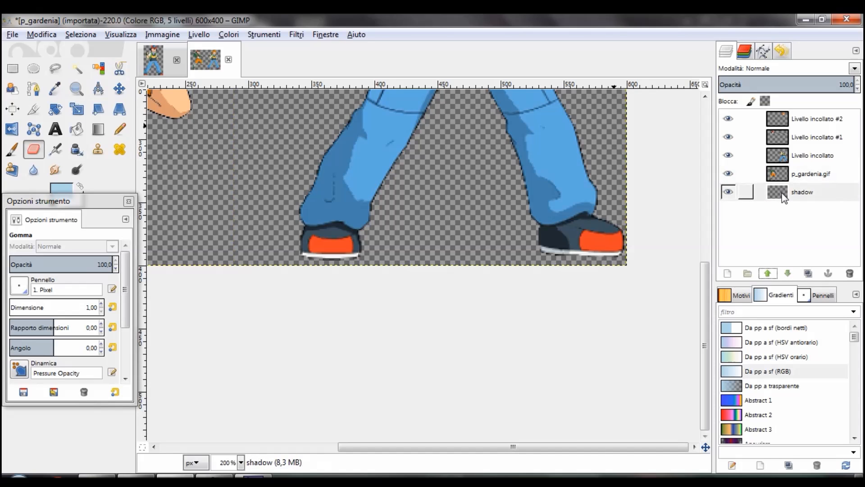
Set up the Ellipse Select tool with feathered edges and a feather radius of 53.9
scroll(599, 222, "down", 4)
scroll(477, 282, "up", 2)
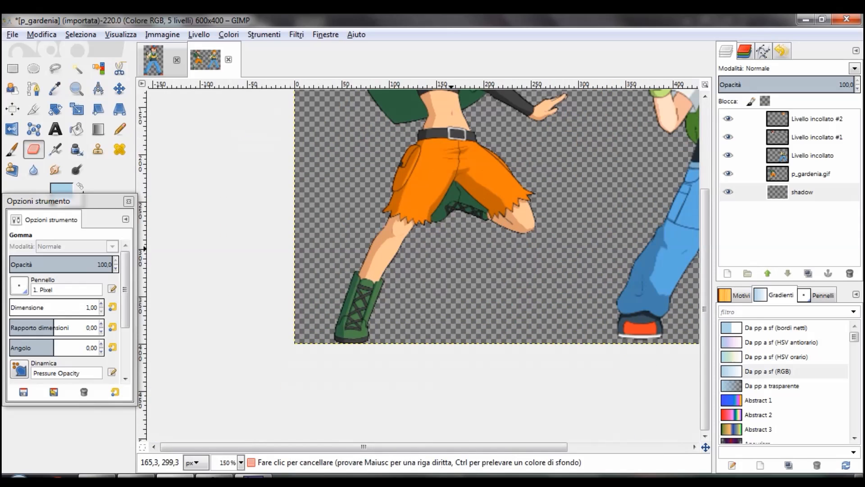
left_click(33, 70)
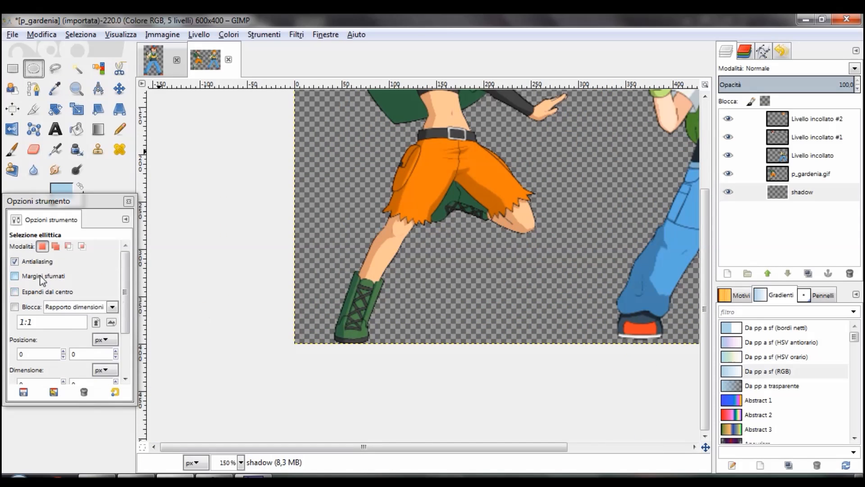
left_click(41, 276)
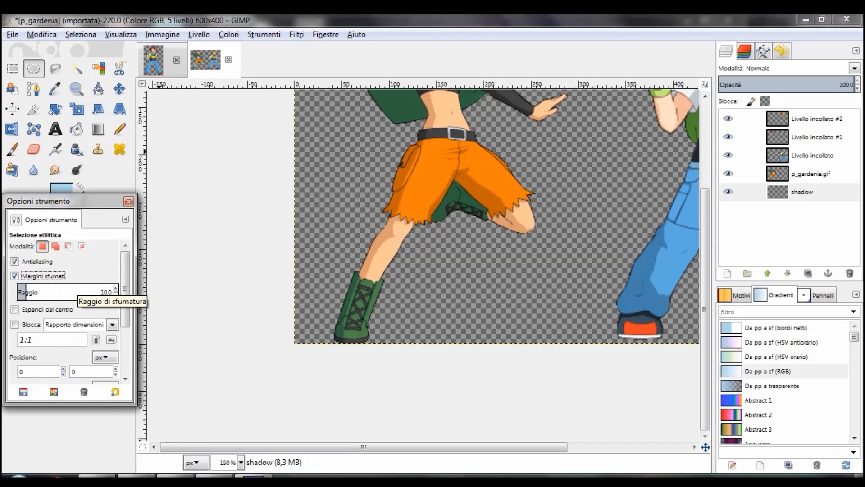
left_click_drag(110, 290, 60, 298)
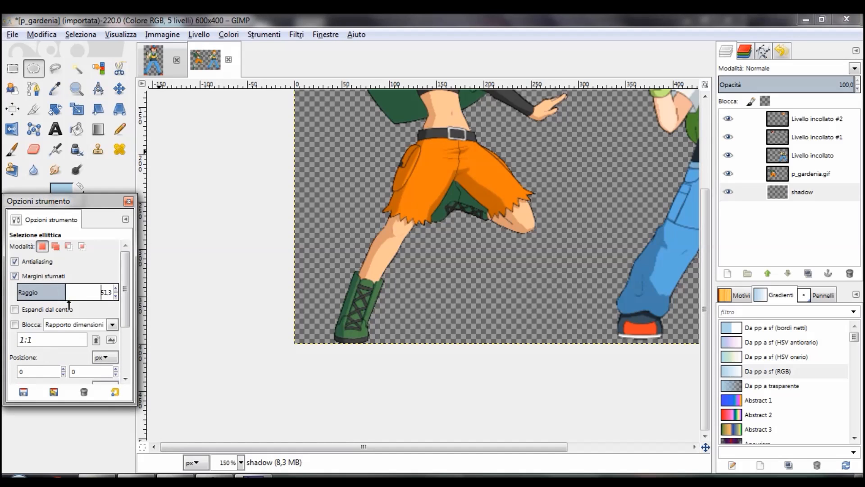
Select one feathered ellipse around the green boot and add two overlapping ellipses around the other character's two shoes
scroll(320, 330, "up", 1)
scroll(394, 288, "up", 1)
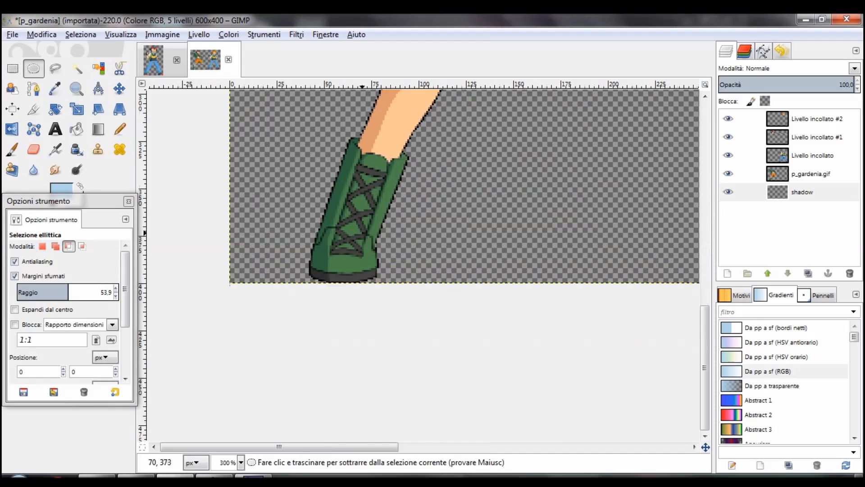
left_click_drag(250, 182, 599, 319)
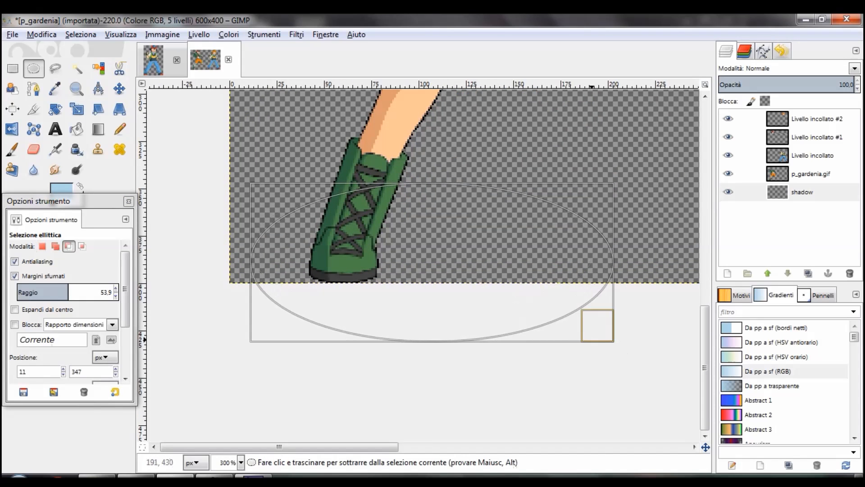
scroll(401, 288, "down", 2)
key("shift")
left_click_drag(285, 244, 444, 318)
left_click_drag(639, 237, 431, 322)
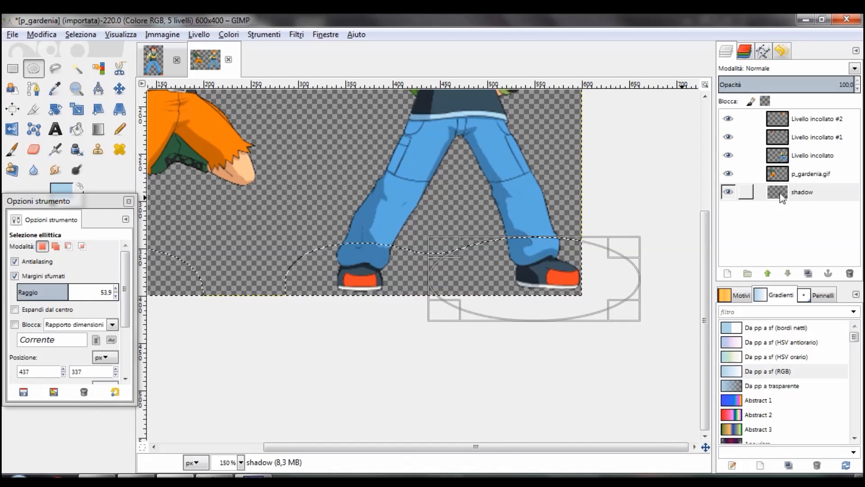
Activate Bucket Fill, lock the Tool Options tab to its panel and place the floating window just below the colour swatches
left_click(76, 129)
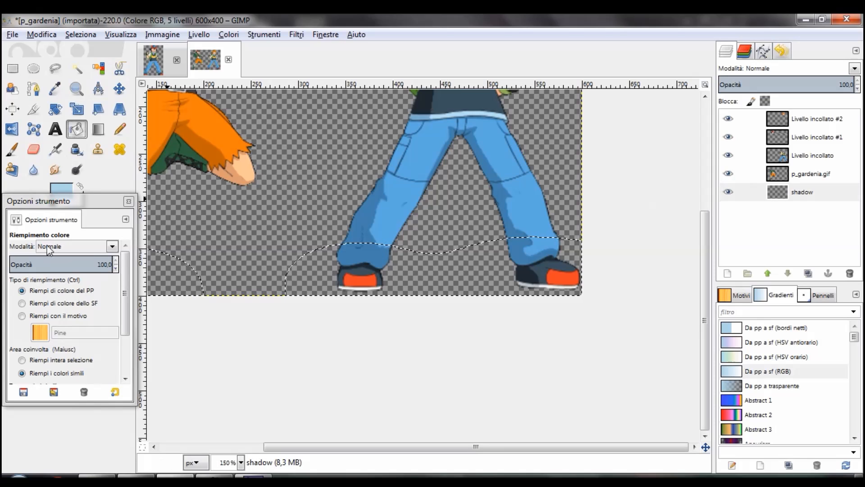
left_click_drag(66, 215, 68, 275)
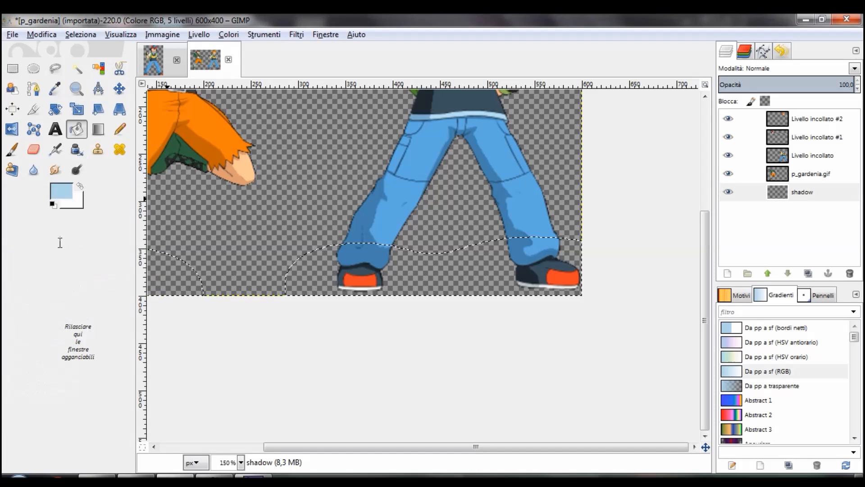
left_click_drag(81, 169, 84, 133)
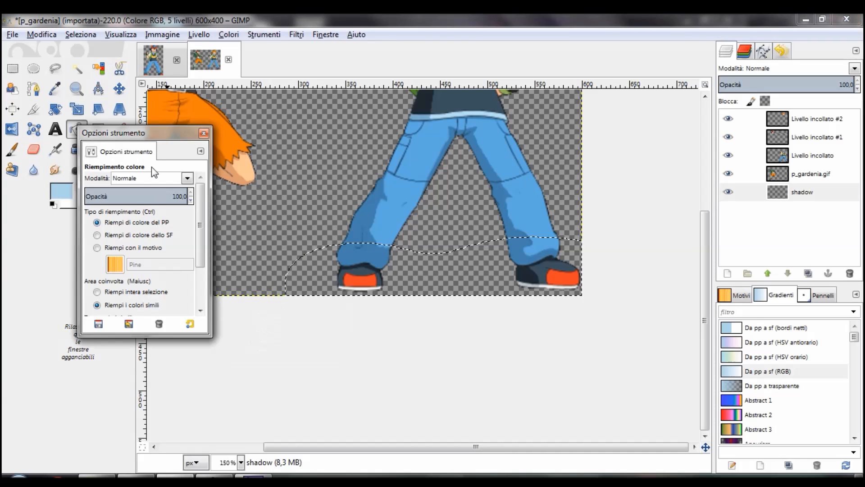
left_click_drag(138, 156, 341, 209)
left_click(367, 140)
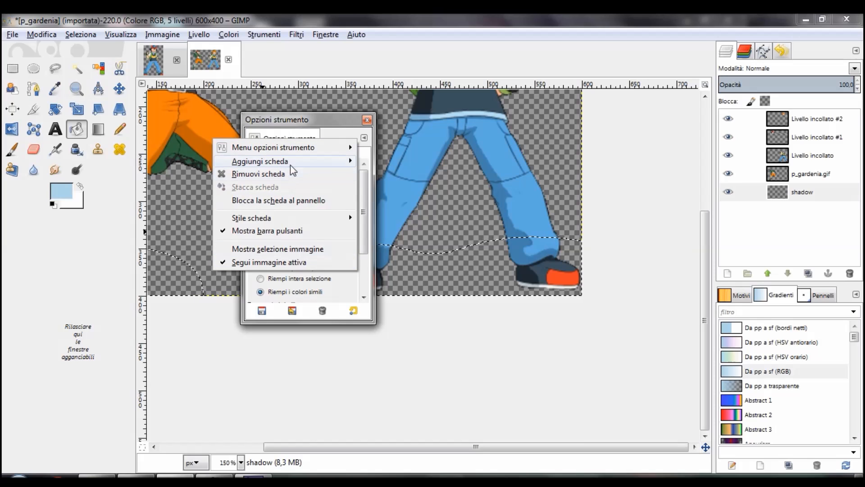
left_click(290, 201)
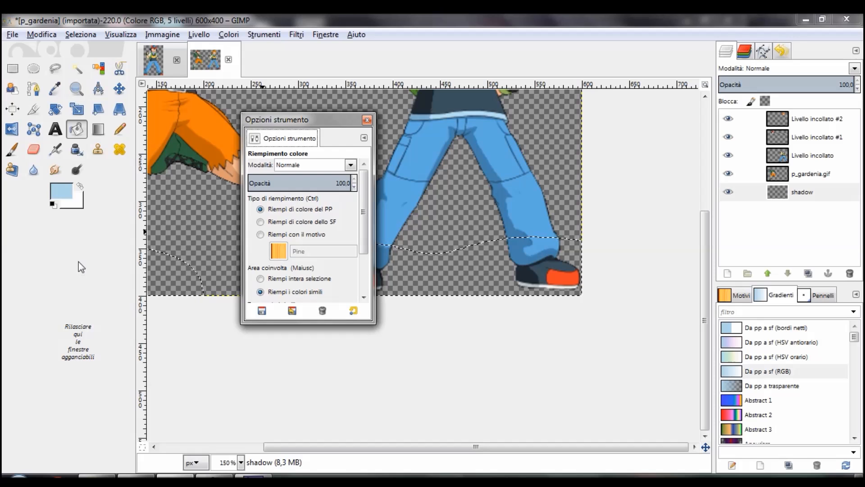
left_click_drag(301, 119, 67, 239)
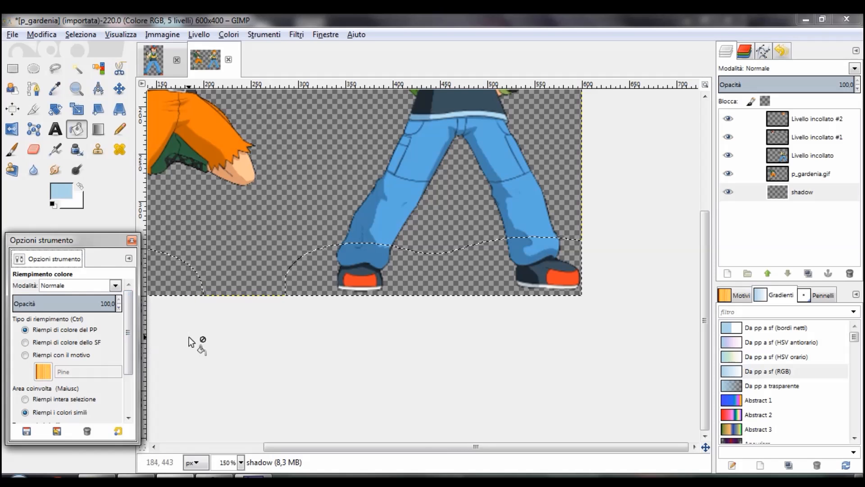
Reset the colours to black and white and fill the feathered selection on the shadow layer with black at 28.0 opacity
left_click_drag(205, 343, 389, 323)
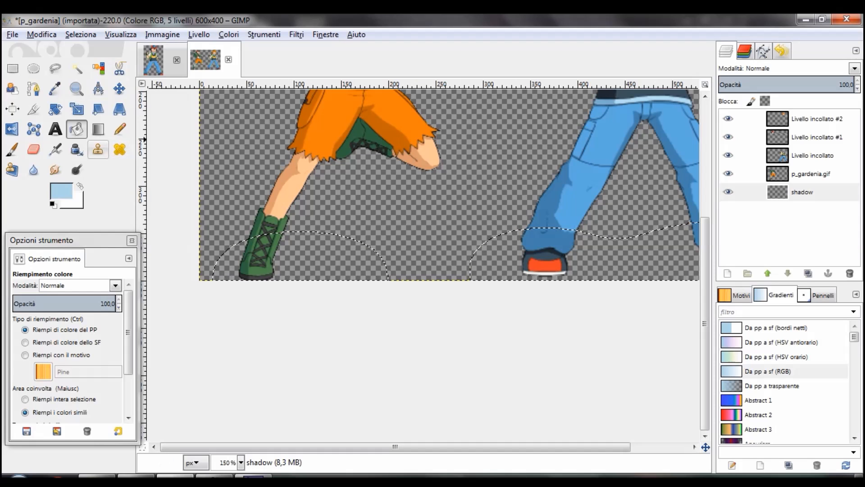
left_click(52, 206)
left_click(43, 301)
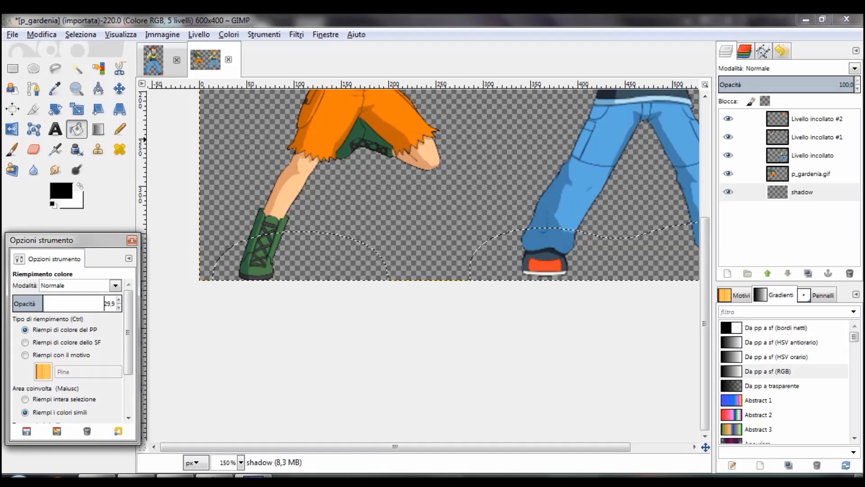
left_click(319, 252)
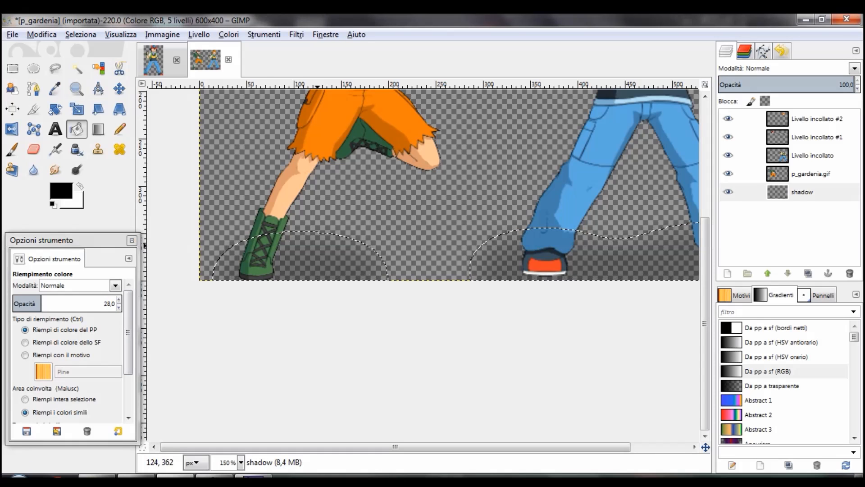
Examine the shadows around both characters' feet and compare the two full figures
scroll(366, 276, "up", 3)
scroll(366, 270, "down", 3)
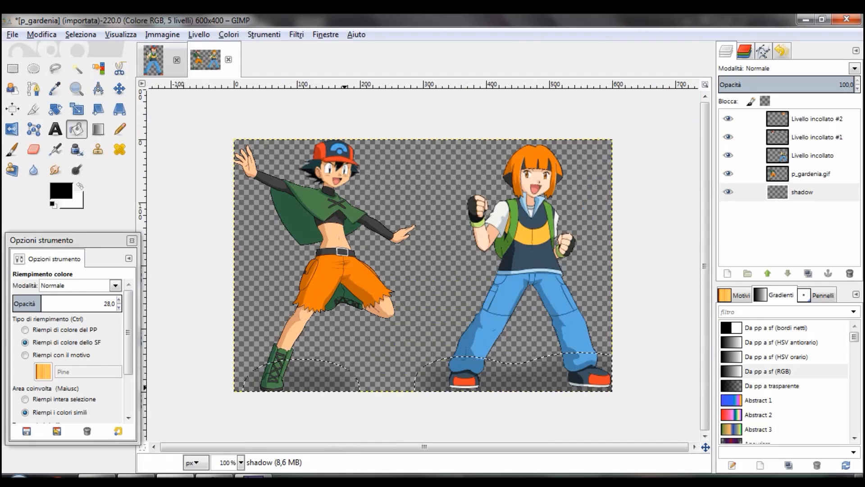
scroll(490, 399, "up", 1)
scroll(416, 361, "up", 3)
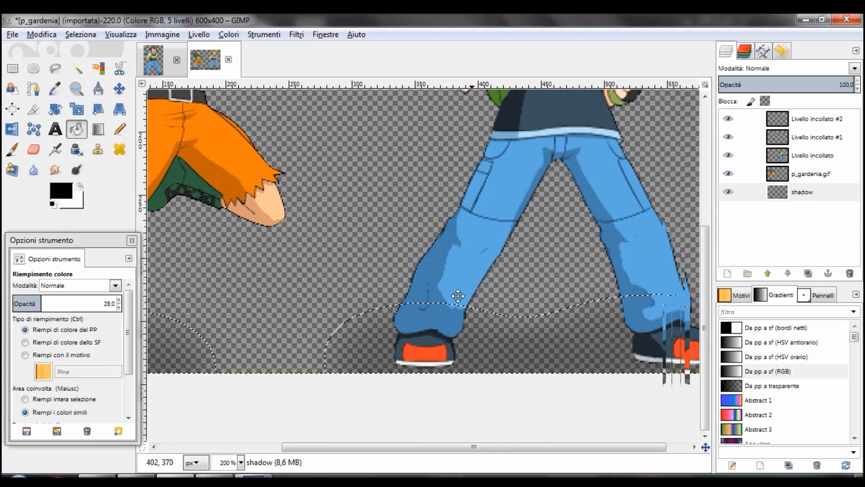
scroll(344, 353, "down", 4)
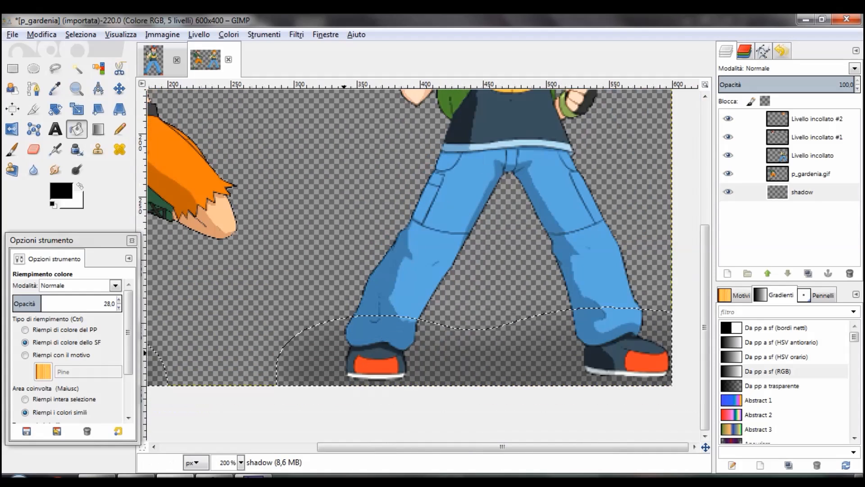
scroll(474, 310, "up", 2)
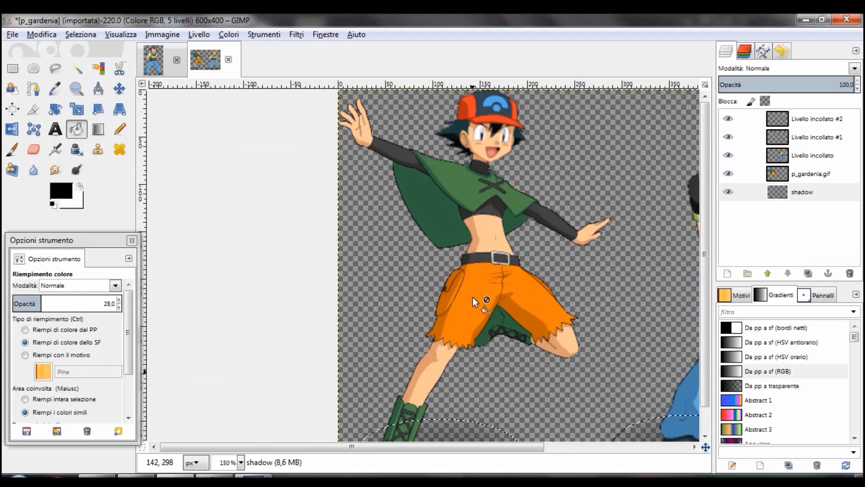
scroll(473, 297, "down", 1)
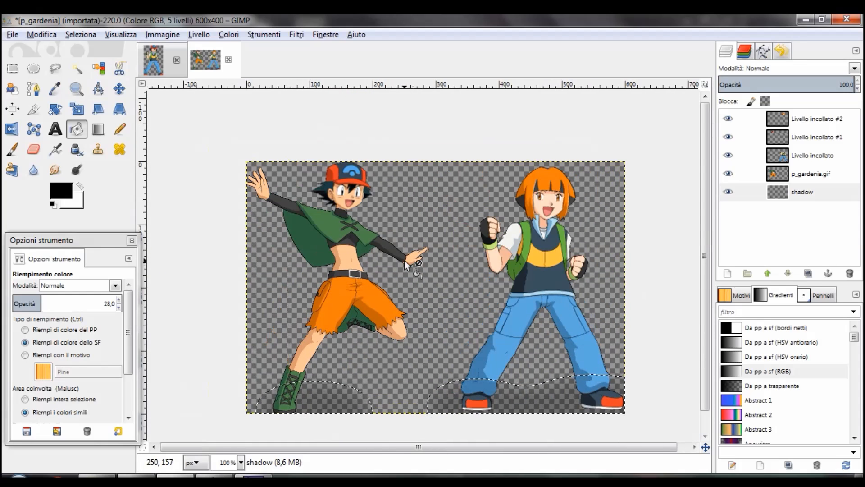
scroll(404, 261, "up", 2)
scroll(411, 264, "up", 1)
scroll(410, 264, "down", 2)
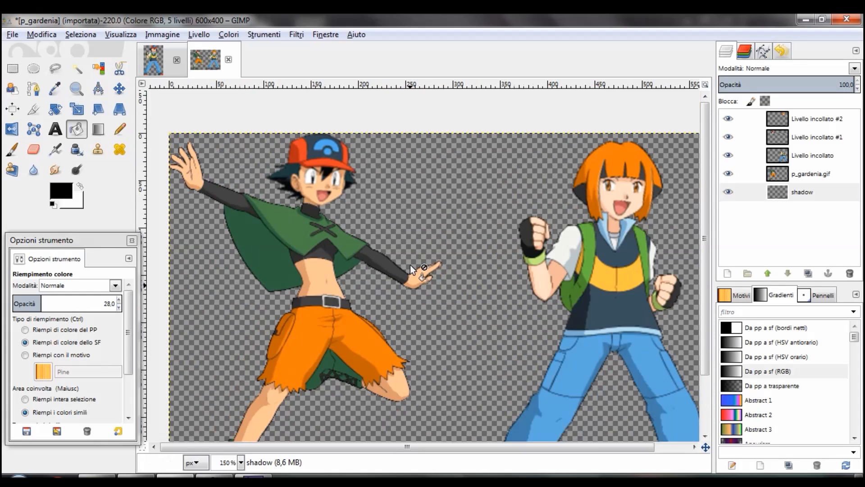
scroll(477, 252, "up", 1)
left_click_drag(459, 265, 412, 218)
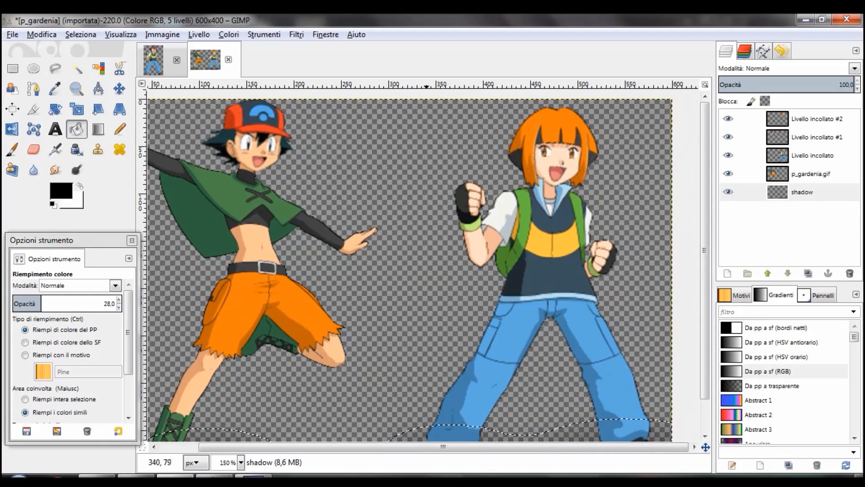